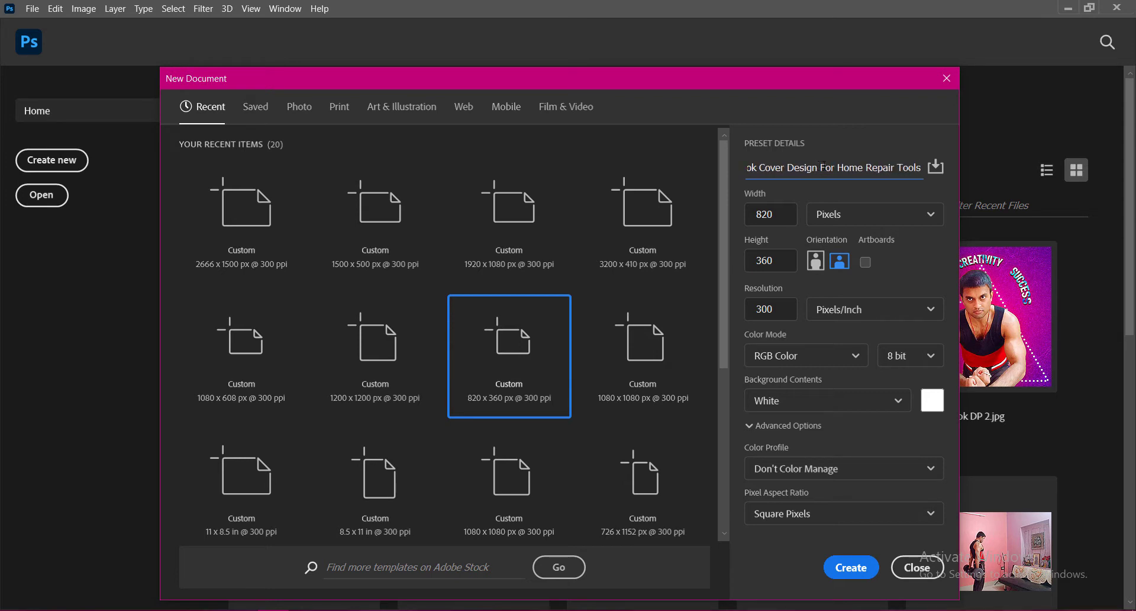
Create a new 820 x 360 px document at 300 ppi named Facebook Cover Design For Home Repair Tools.
{"action": "left_click", "coordinate": [785, 214]}
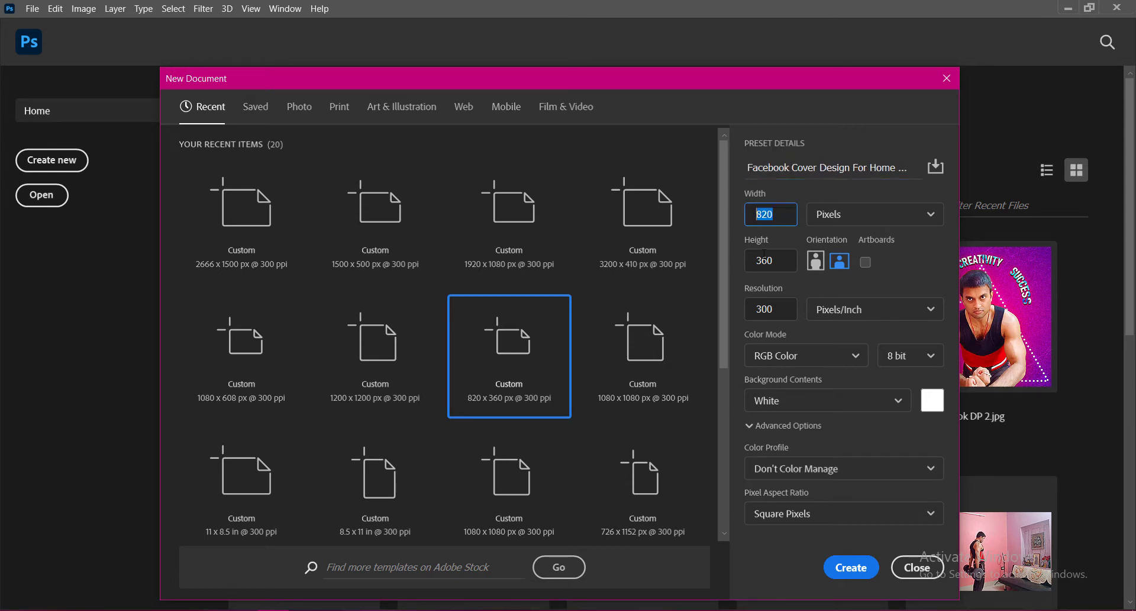
{"action": "left_click", "coordinate": [779, 309]}
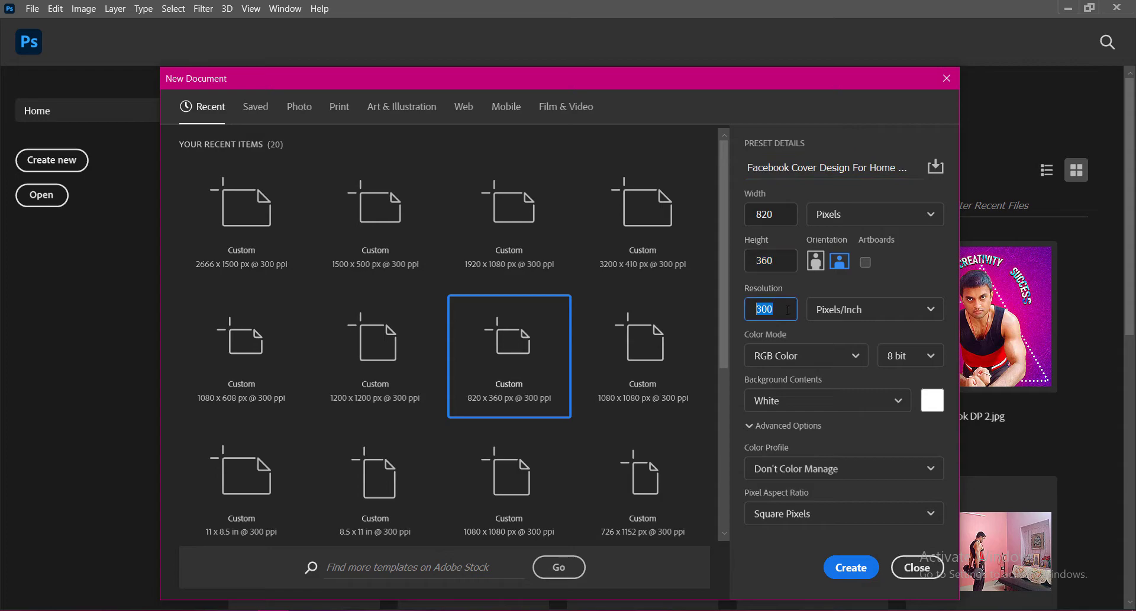
{"action": "left_click", "coordinate": [851, 567]}
Create a rectangle 640 px wide and 360 px high with the Rectangle tool.
{"action": "scroll", "coordinate": [562, 300], "scroll_direction": "up", "scroll_amount": 5}
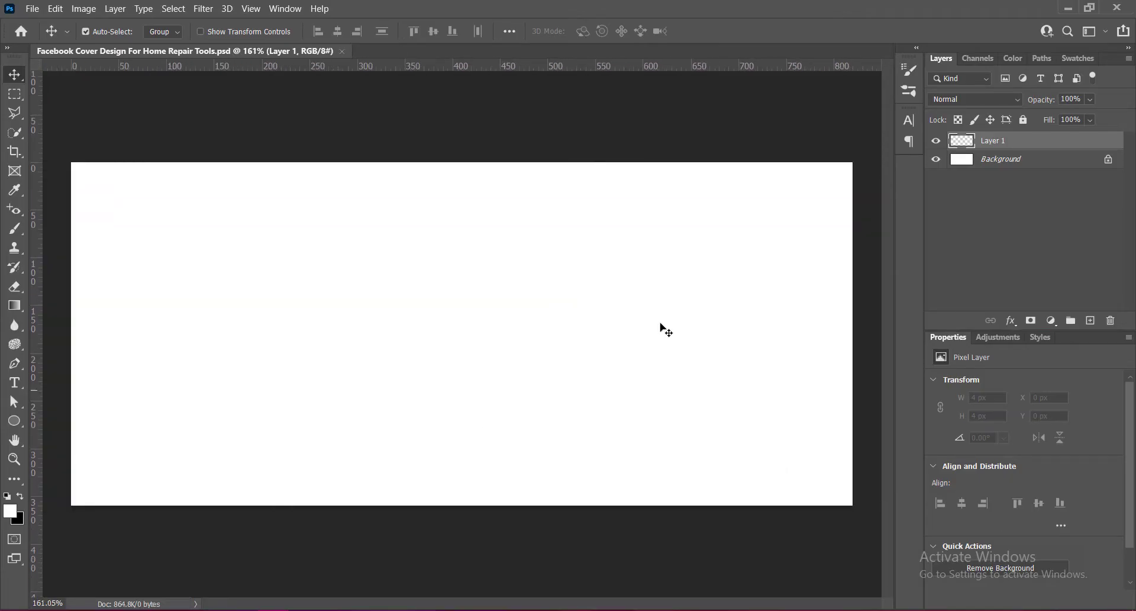
{"action": "left_click_drag", "start_coordinate": [14, 421], "coordinate": [61, 423]}
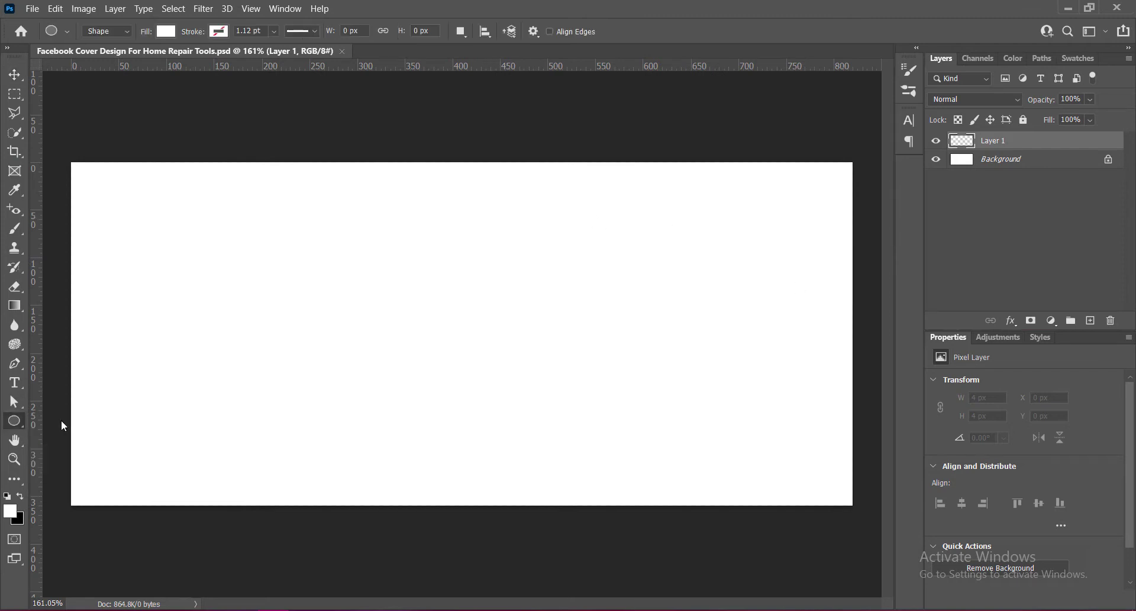
{"action": "left_click", "coordinate": [411, 312]}
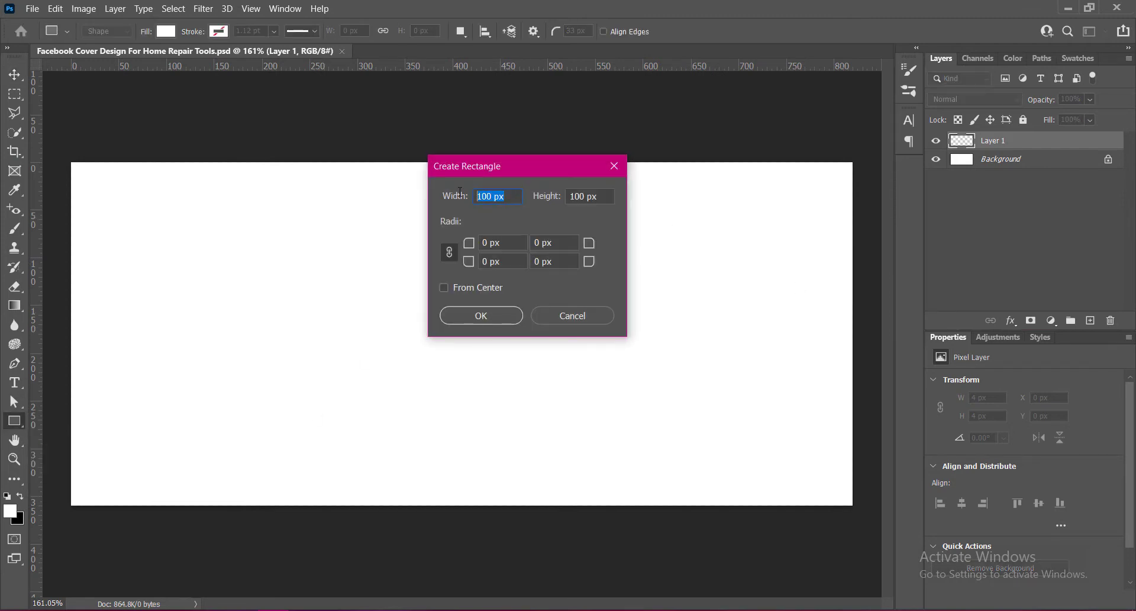
{"action": "type", "text": "6"}
{"action": "type", "text": "3"}
{"action": "left_click", "coordinate": [498, 317]}
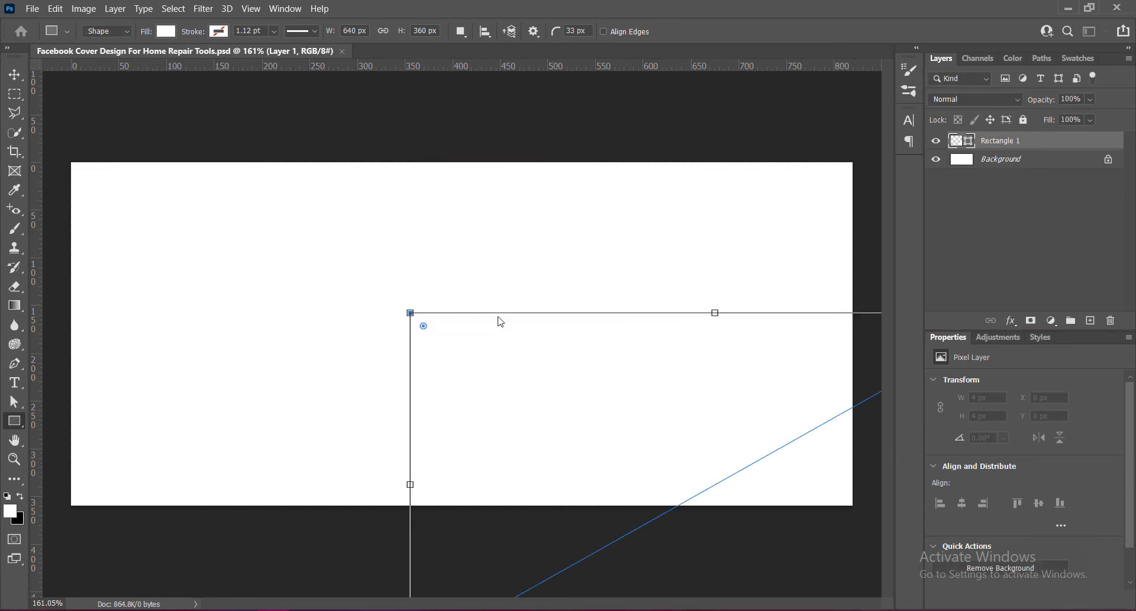
Set the rectangle's fill colour to black.
{"action": "left_click", "coordinate": [14, 75]}
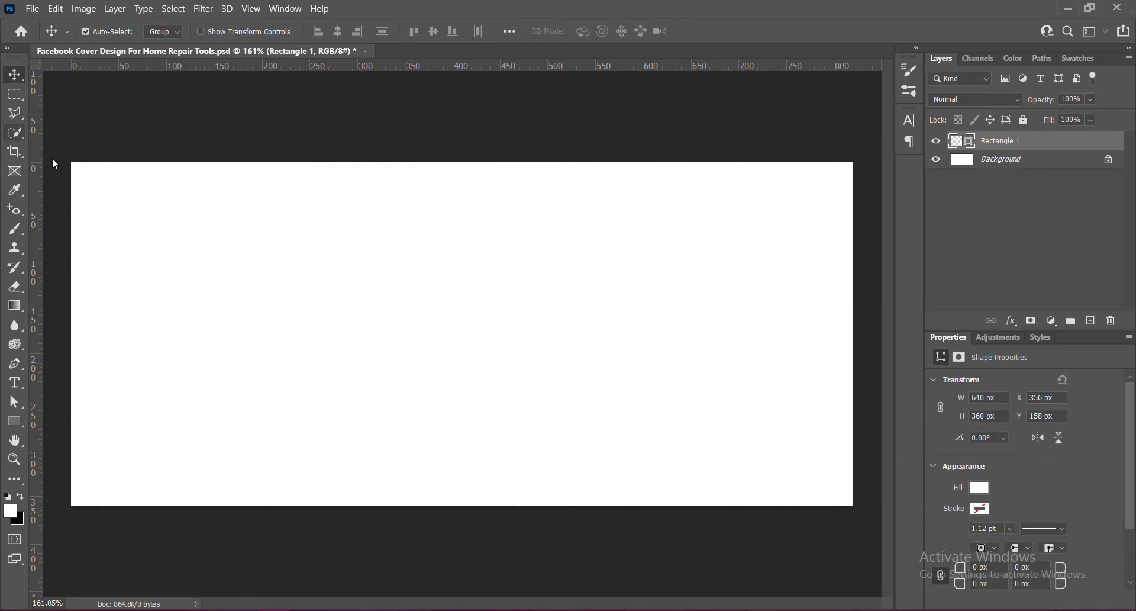
{"action": "double_click", "coordinate": [954, 141]}
{"action": "left_click_drag", "start_coordinate": [744, 476], "coordinate": [693, 477]}
{"action": "left_click", "coordinate": [1058, 287]}
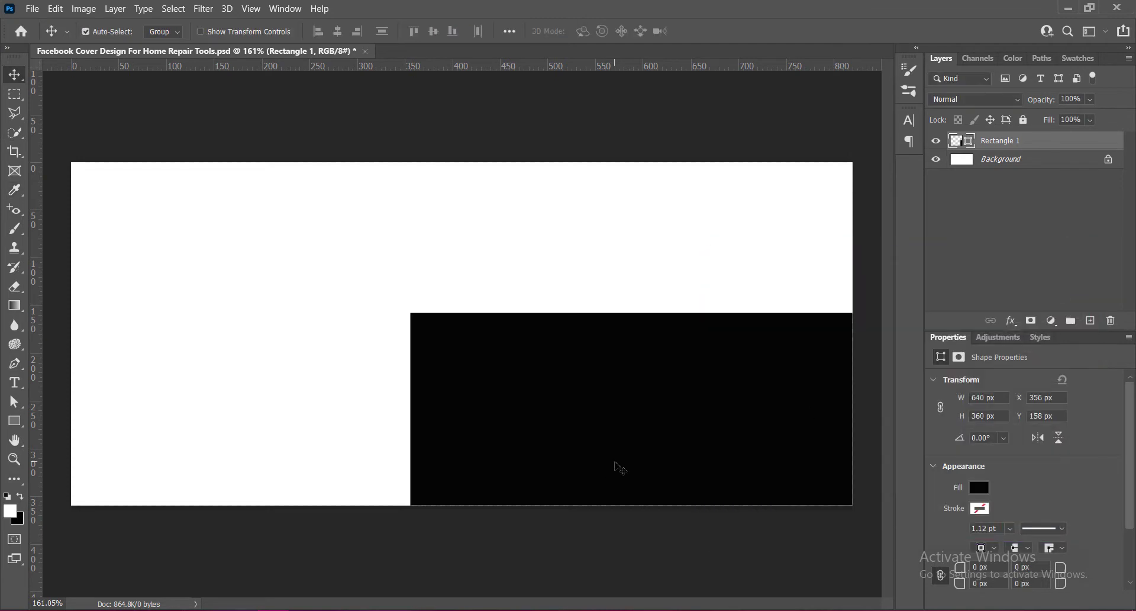
Align the rectangle to the canvas, centred horizontally and flush with the top edge.
{"action": "left_click", "coordinate": [14, 421]}
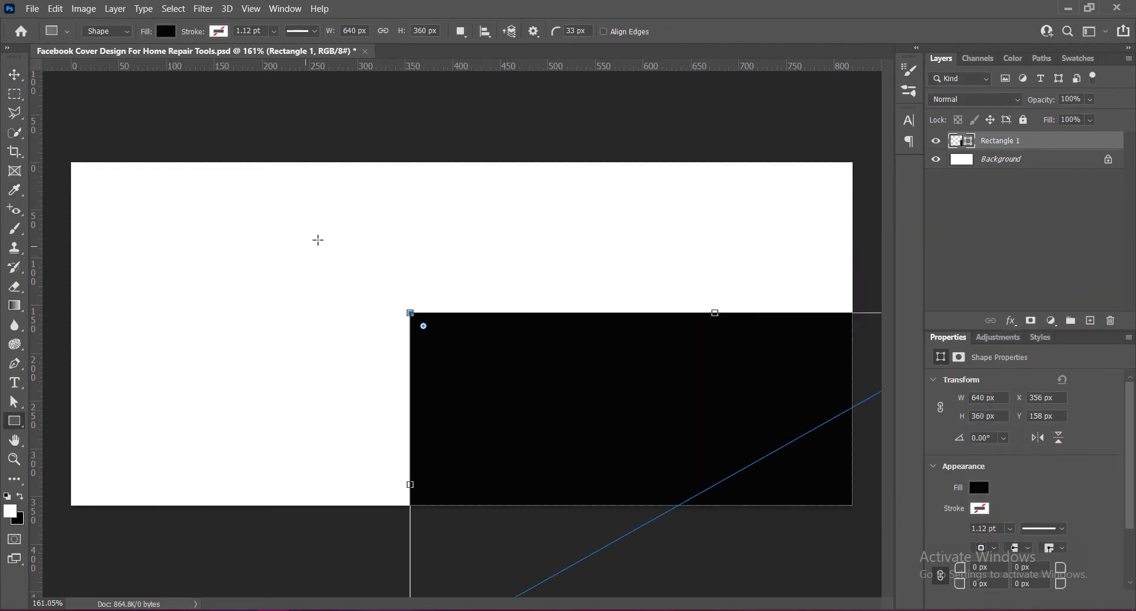
{"action": "left_click", "coordinate": [485, 30]}
{"action": "left_click", "coordinate": [527, 165]}
{"action": "left_click", "coordinate": [524, 188]}
{"action": "left_click", "coordinate": [439, 70]}
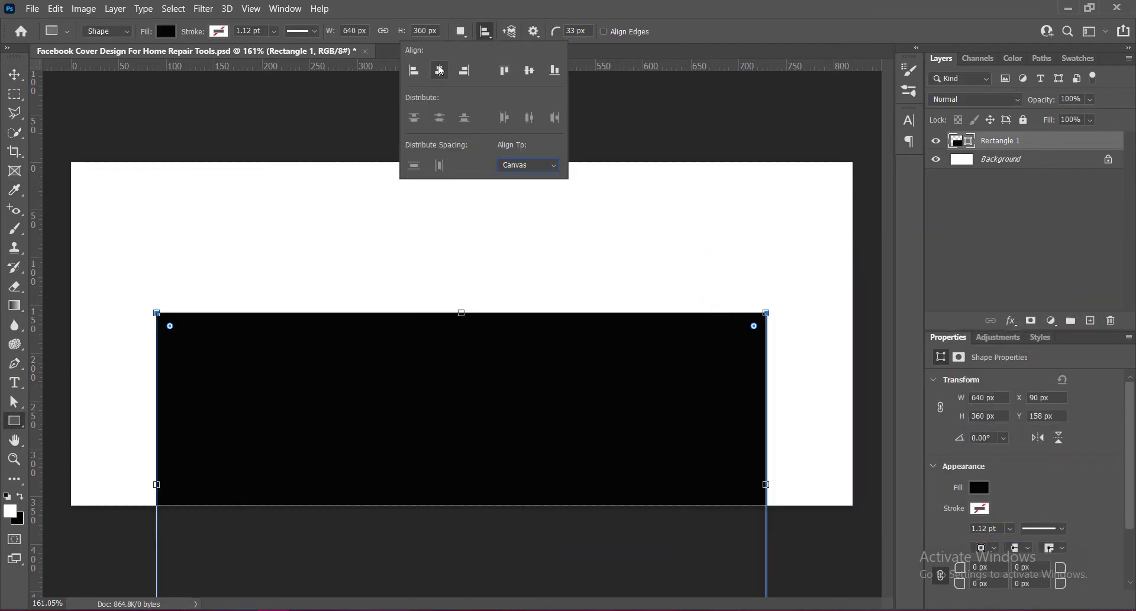
{"action": "left_click", "coordinate": [529, 70]}
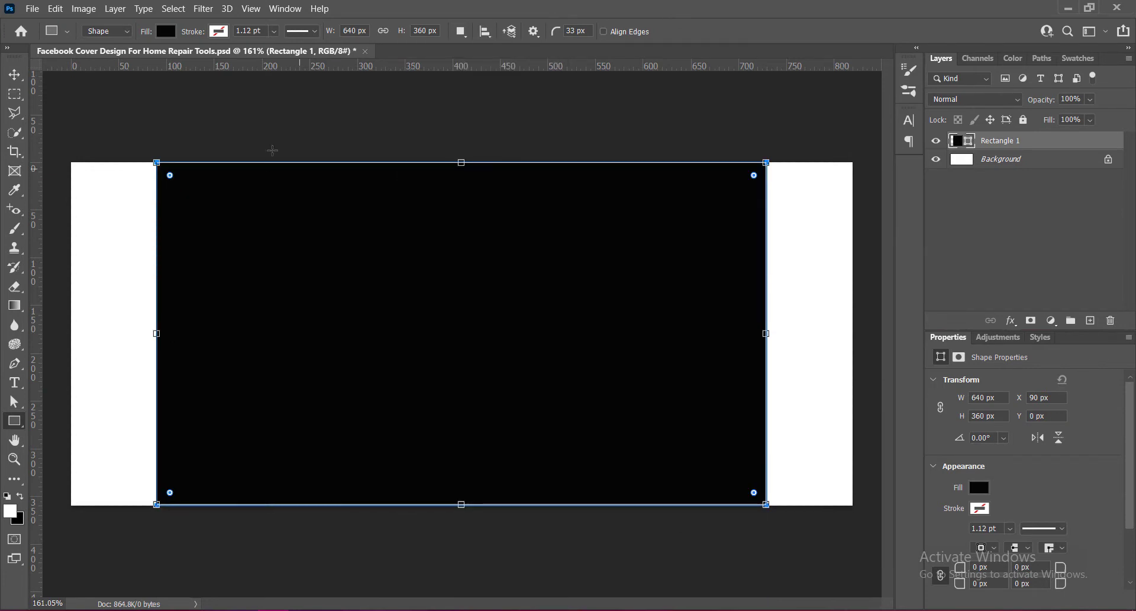
Add vertical guides along the rectangle's left and right edges.
{"action": "left_click", "coordinate": [16, 76]}
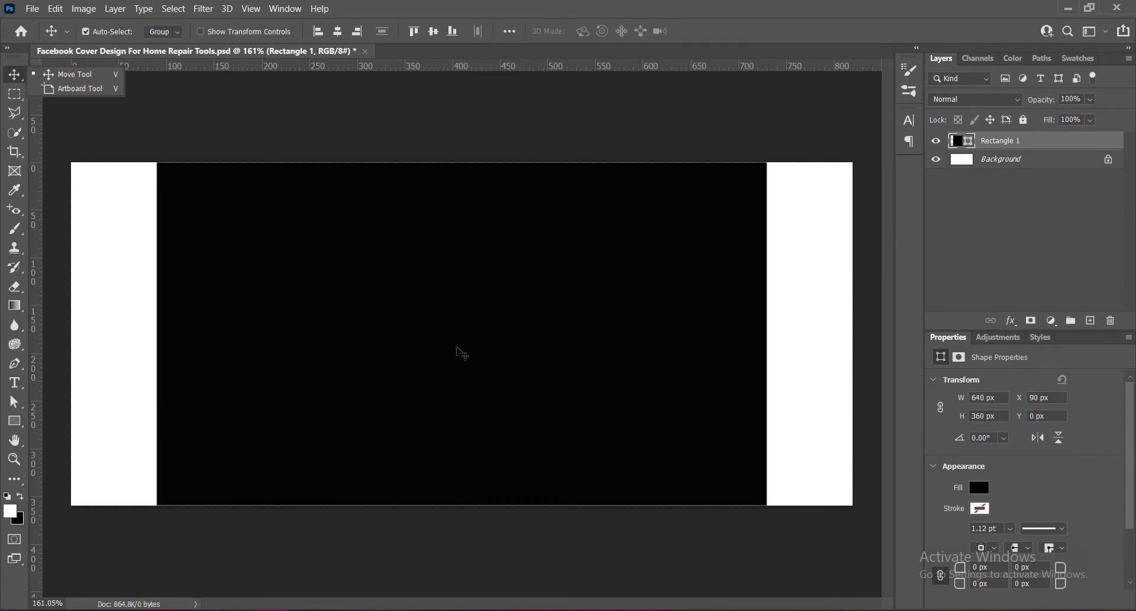
{"action": "left_click_drag", "start_coordinate": [37, 324], "coordinate": [768, 315]}
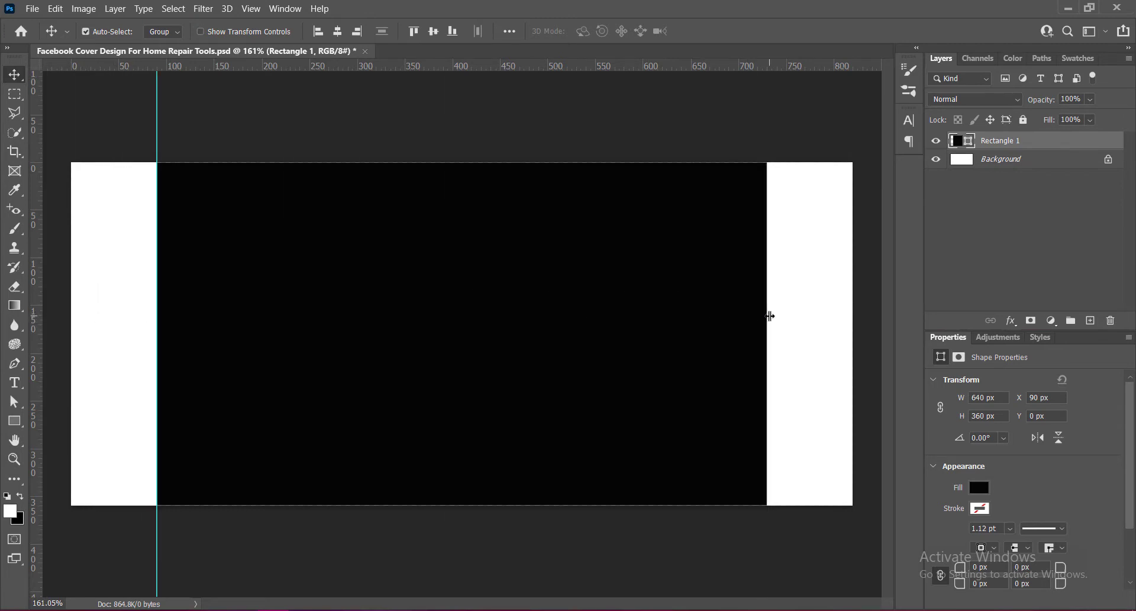
Delete the rectangle layer and create a new empty layer.
{"action": "left_click", "coordinate": [1112, 321]}
{"action": "left_click", "coordinate": [536, 244]}
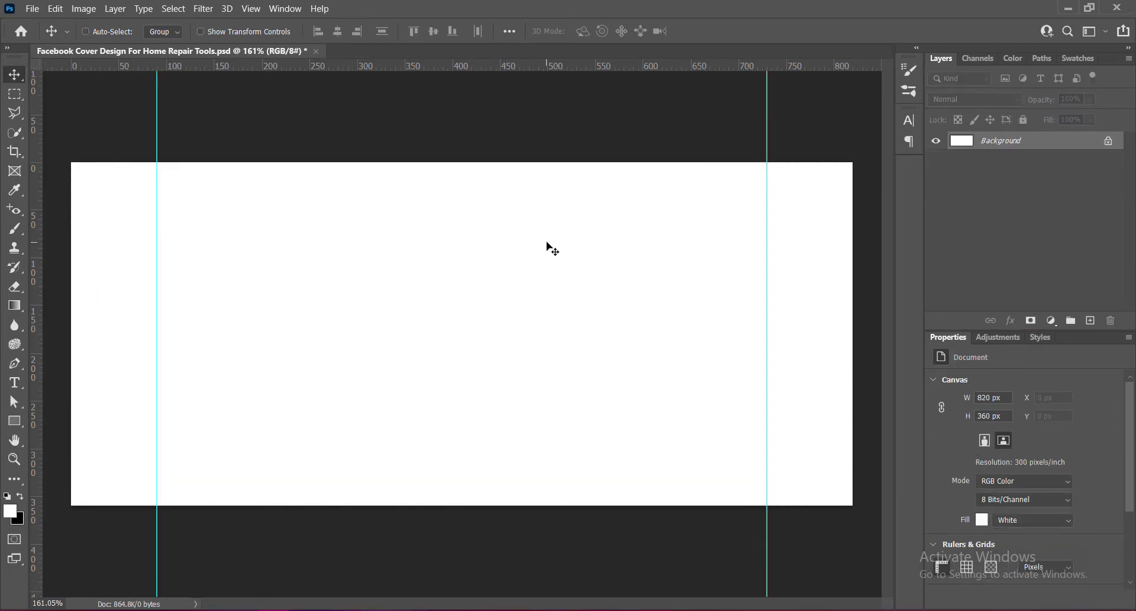
{"action": "left_click", "coordinate": [1092, 321]}
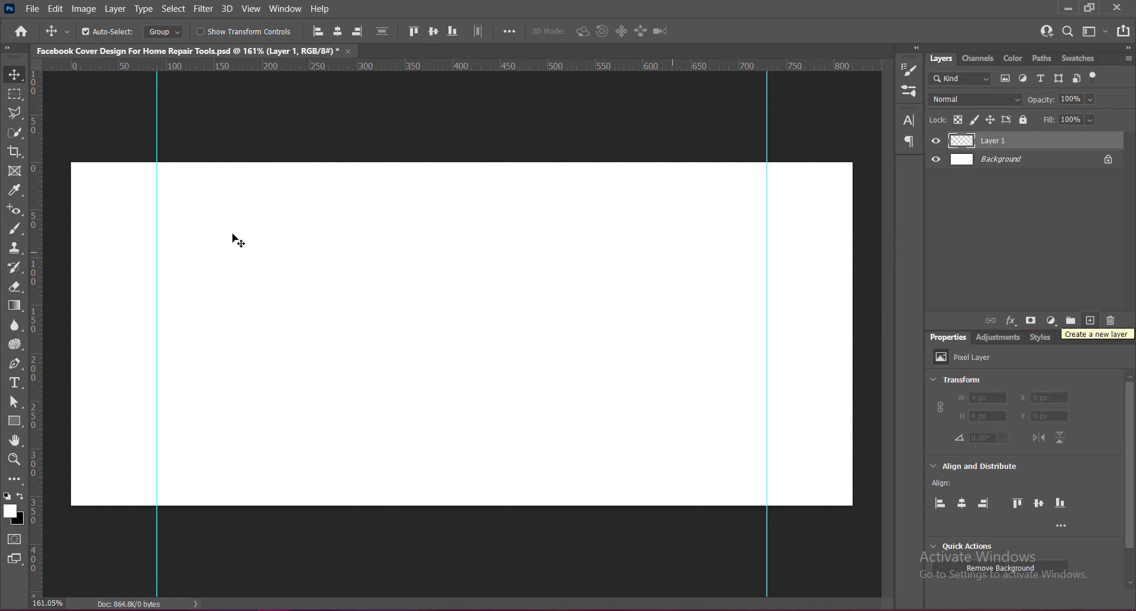
Draw a closed shape with the Pen tool covering the canvas's left part, with a curved right edge.
{"action": "left_click", "coordinate": [15, 365]}
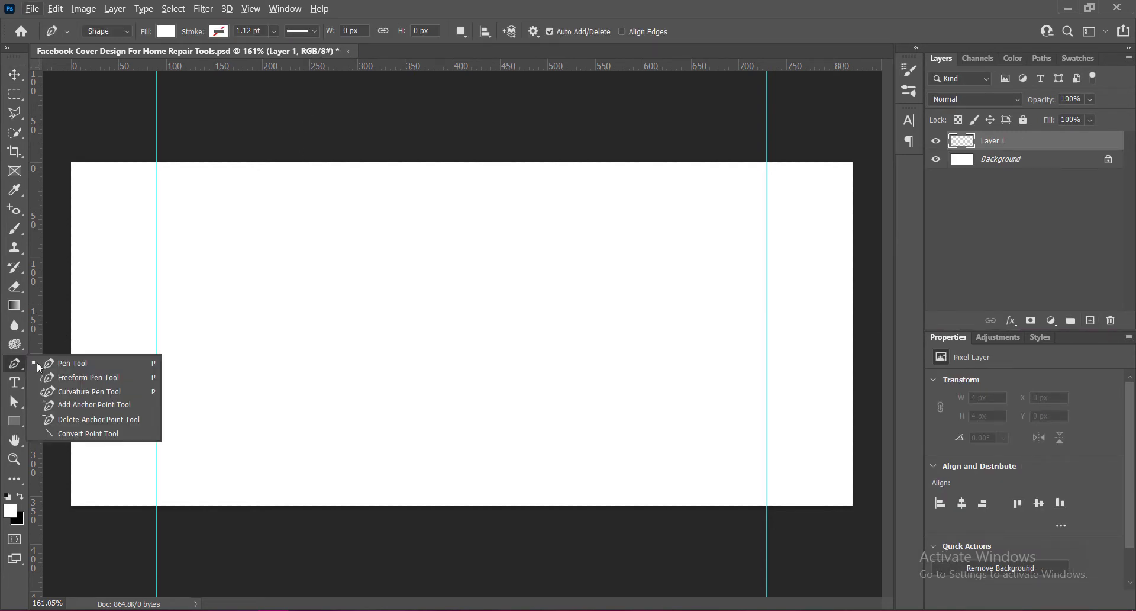
{"action": "left_click", "coordinate": [320, 102]}
{"action": "scroll", "coordinate": [398, 132], "scroll_direction": "down", "scroll_amount": 2}
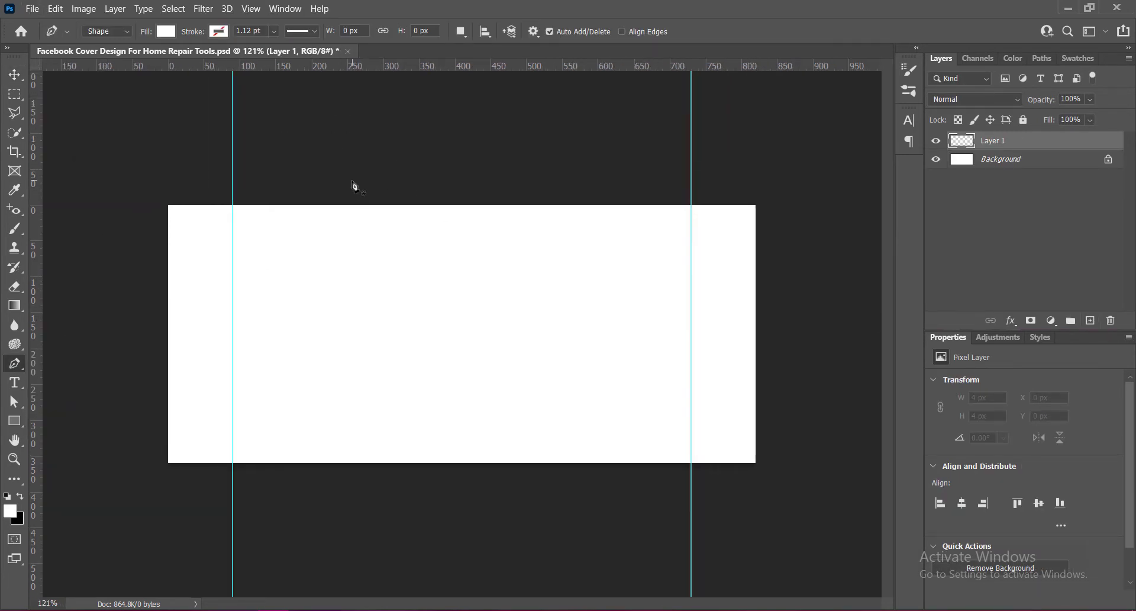
{"action": "left_click", "coordinate": [389, 162]}
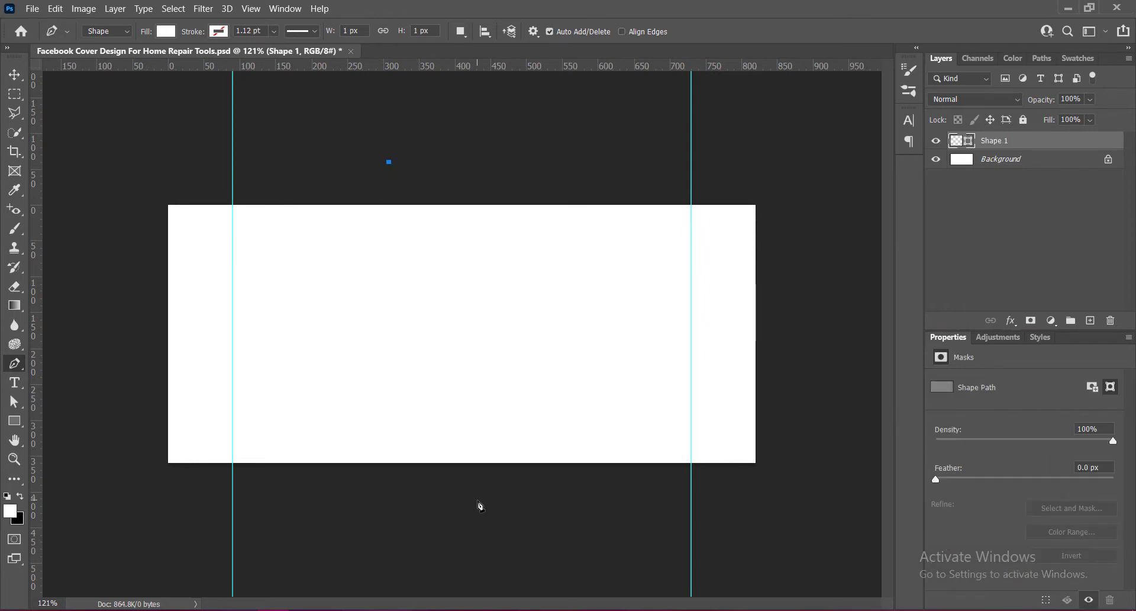
{"action": "mouse_move", "coordinate": [477, 500]}
{"action": "left_mouse_down"}
{"action": "mouse_move", "coordinate": [650, 608]}
{"action": "mouse_move", "coordinate": [602, 590]}
{"action": "mouse_move", "coordinate": [477, 505]}
{"action": "left_mouse_up"}
{"action": "left_click", "coordinate": [105, 499]}
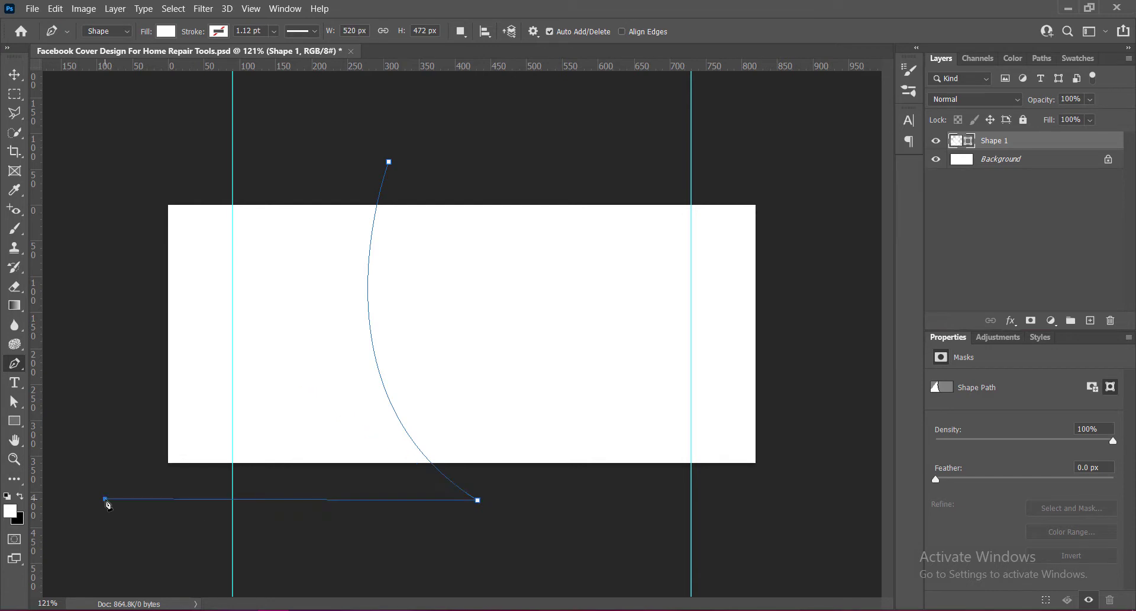
{"action": "left_click", "coordinate": [105, 146]}
{"action": "left_click", "coordinate": [389, 162]}
{"action": "left_click", "coordinate": [15, 74]}
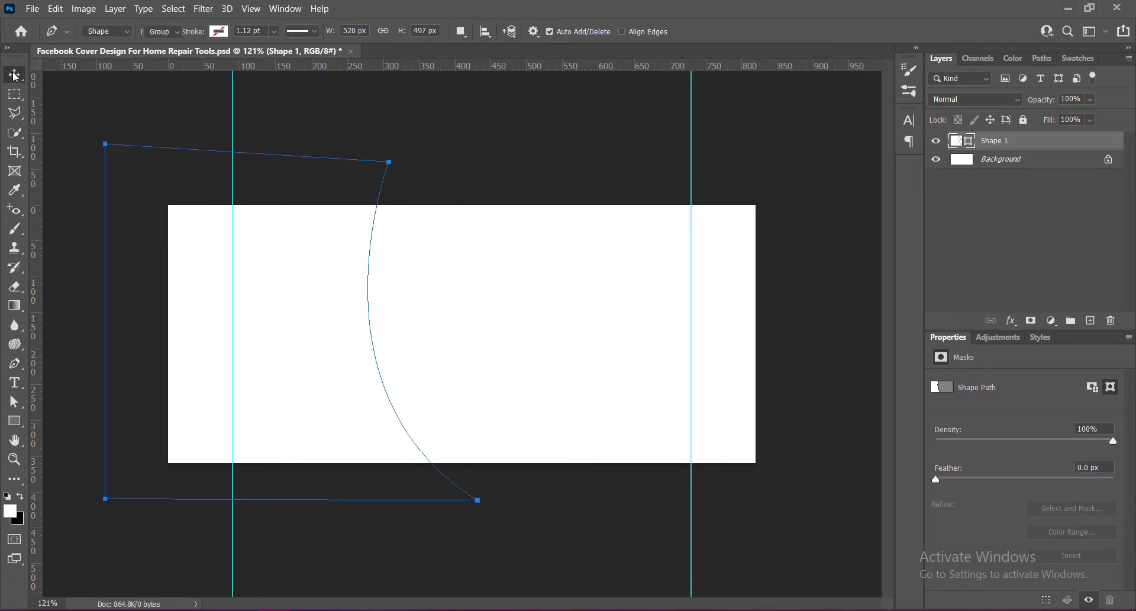
Open the shape layer's blending options and enable a Gradient Overlay style.
{"action": "right_click", "coordinate": [954, 141]}
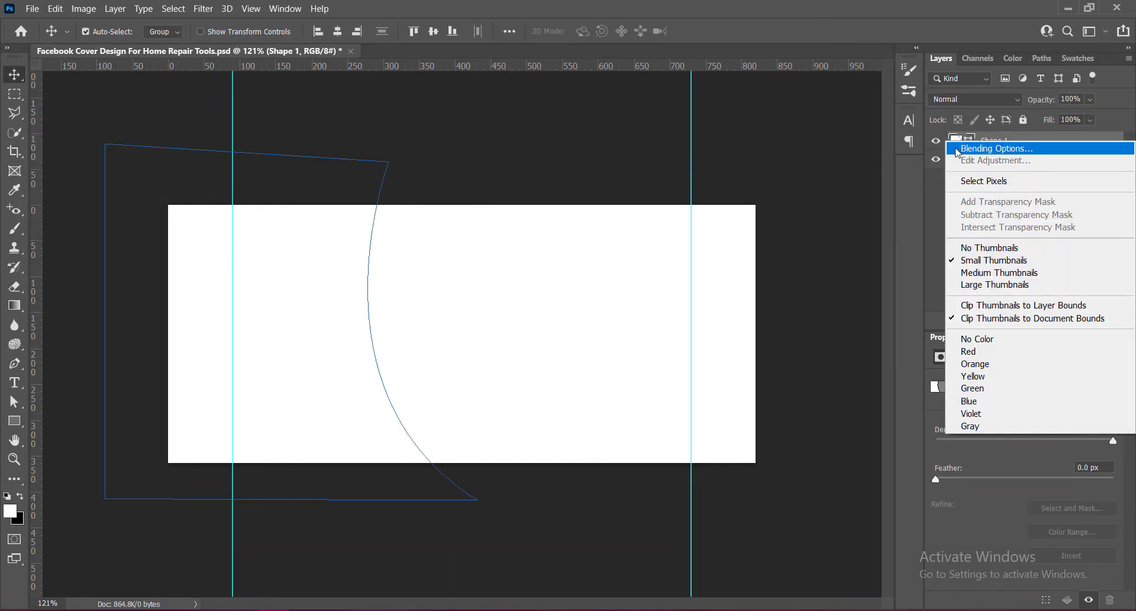
{"action": "left_click", "coordinate": [957, 151]}
{"action": "left_click", "coordinate": [460, 235]}
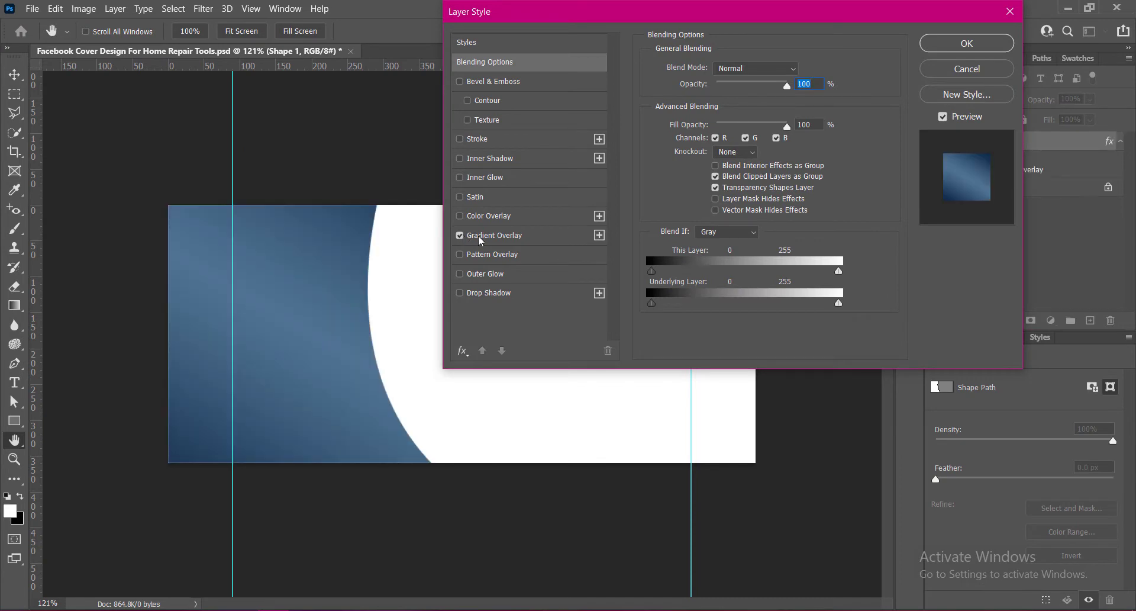
{"action": "left_click", "coordinate": [488, 236]}
Set the gradient overlay angle to -33°, turn off Reverse, confirm the style and save the document.
{"action": "left_click", "coordinate": [732, 143]}
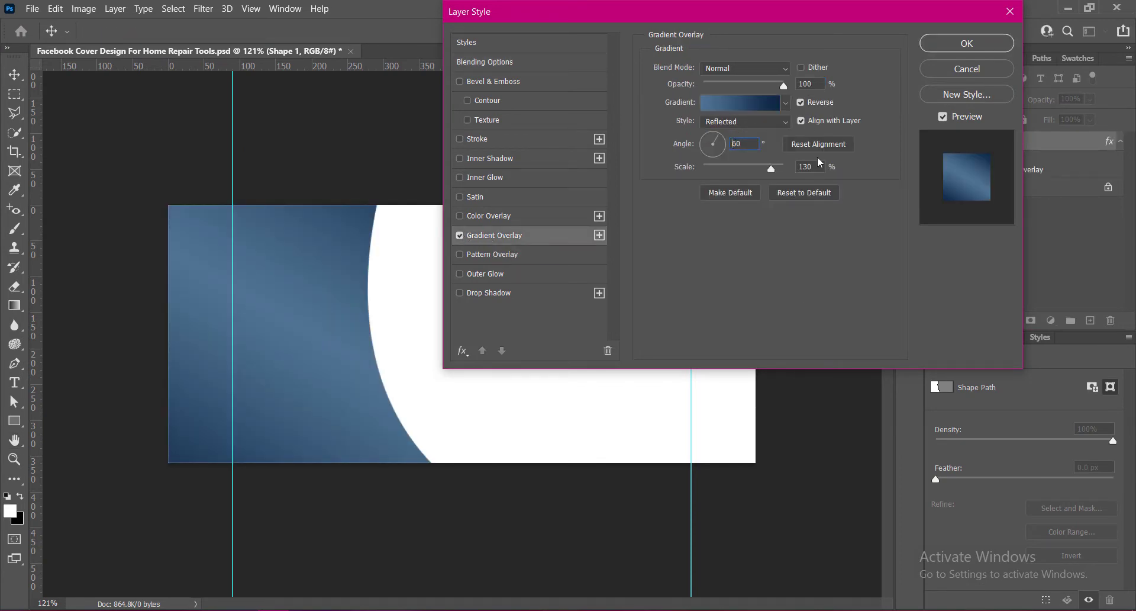
{"action": "type", "text": "-"}
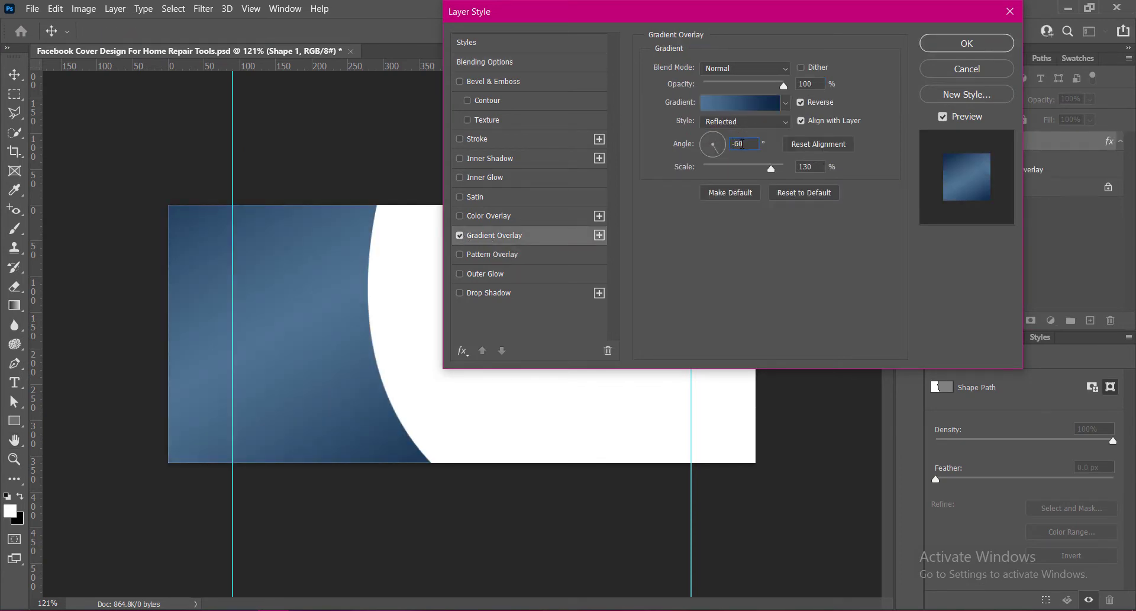
{"action": "type", "text": "75"}
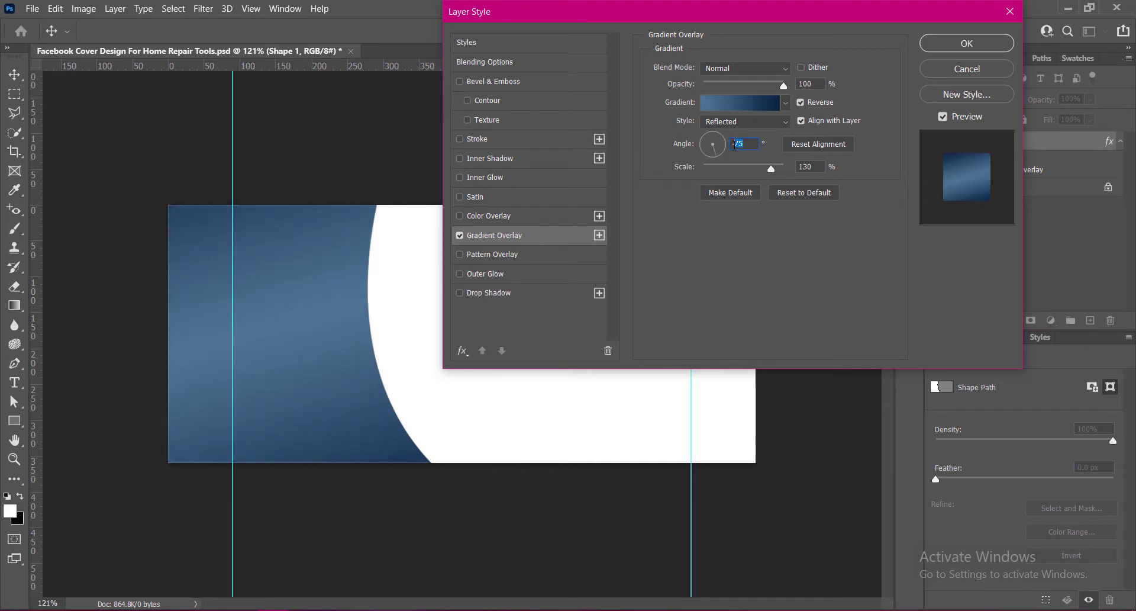
{"action": "type", "text": "22"}
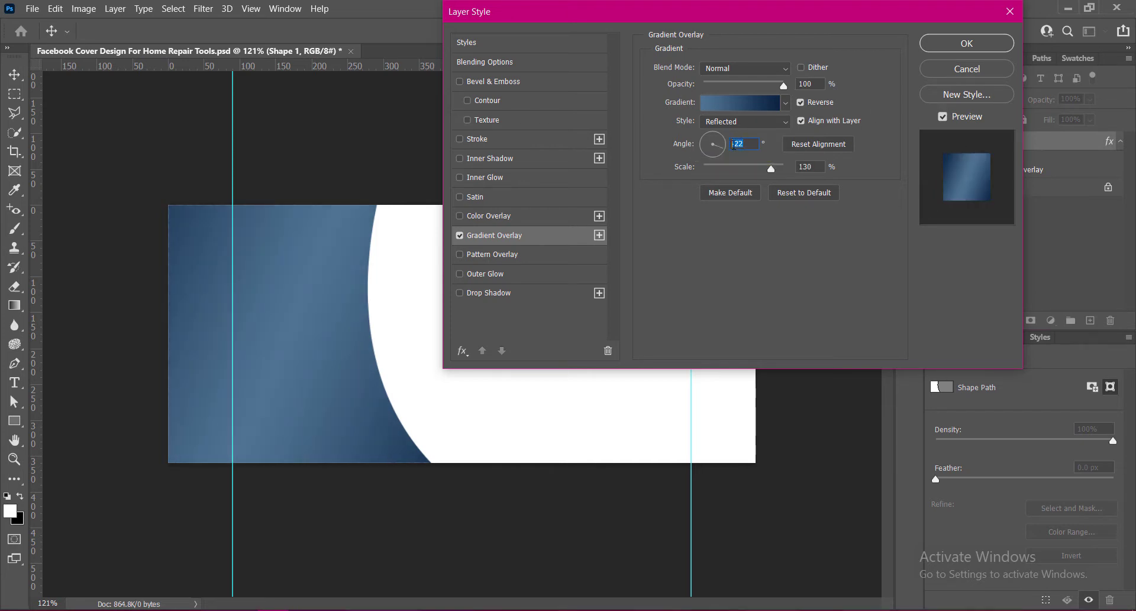
{"action": "type", "text": "22"}
{"action": "type", "text": "-33"}
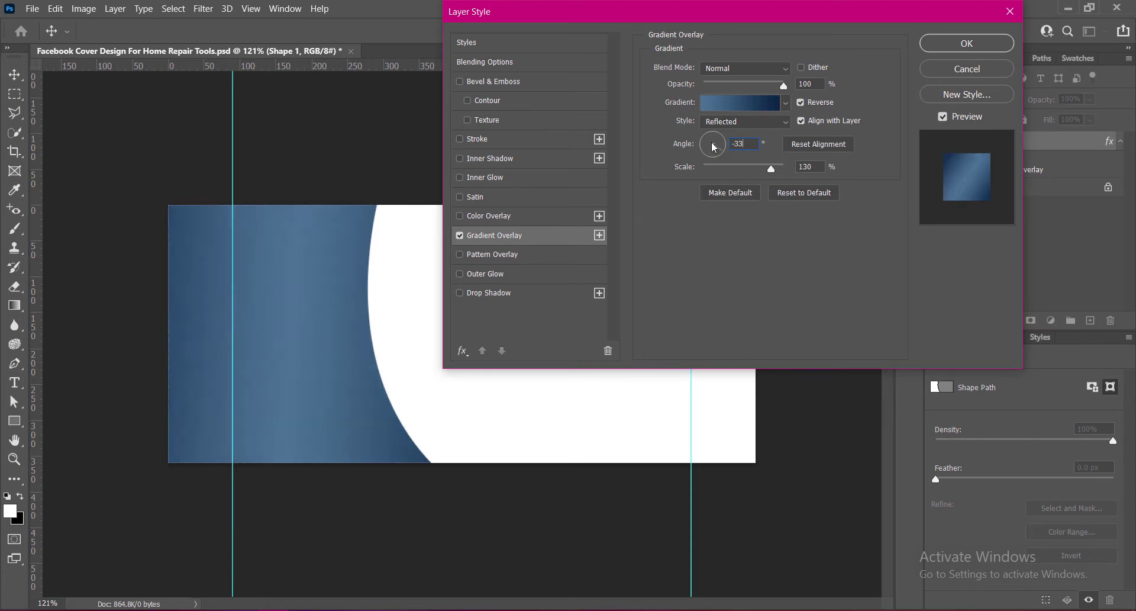
{"action": "left_click", "coordinate": [800, 103]}
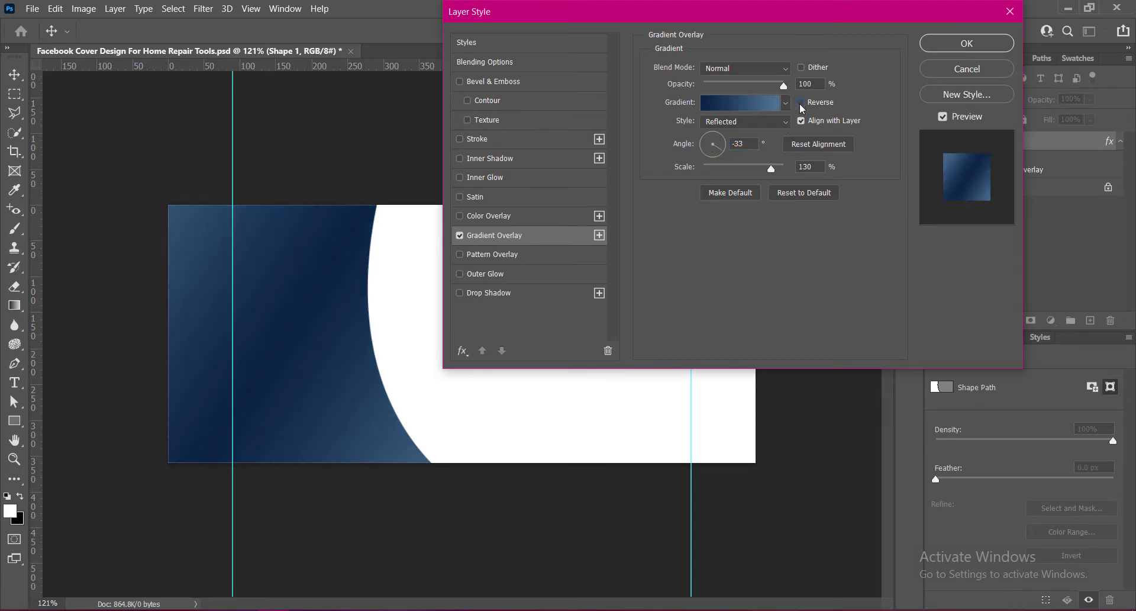
{"action": "left_click_drag", "start_coordinate": [773, 171], "coordinate": [765, 176]}
{"action": "left_click", "coordinate": [992, 43]}
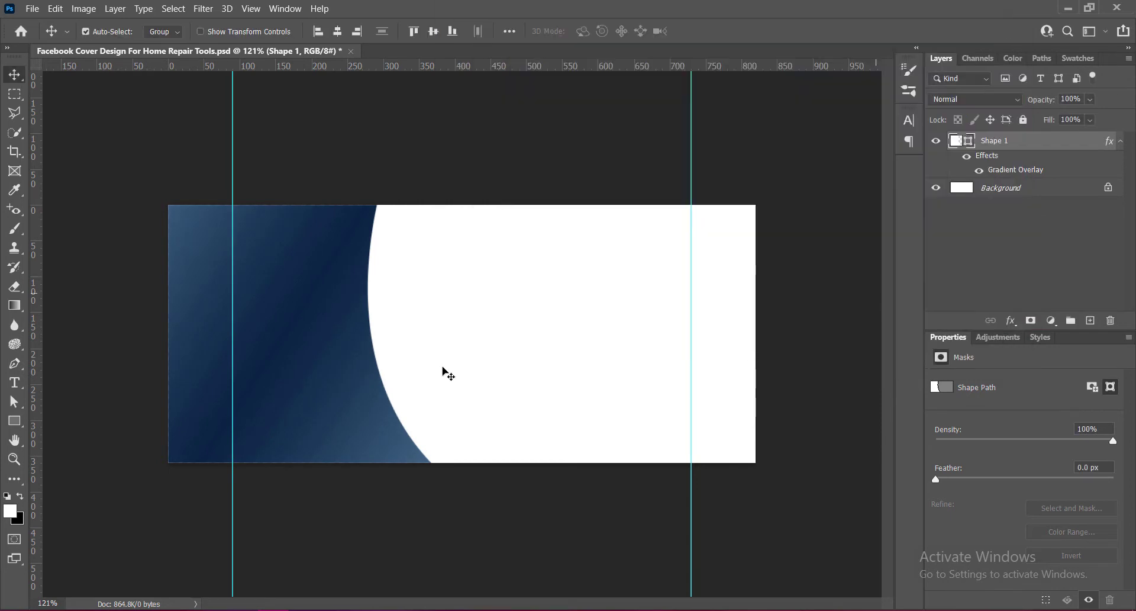
{"action": "key", "text": "ctrl+s"}
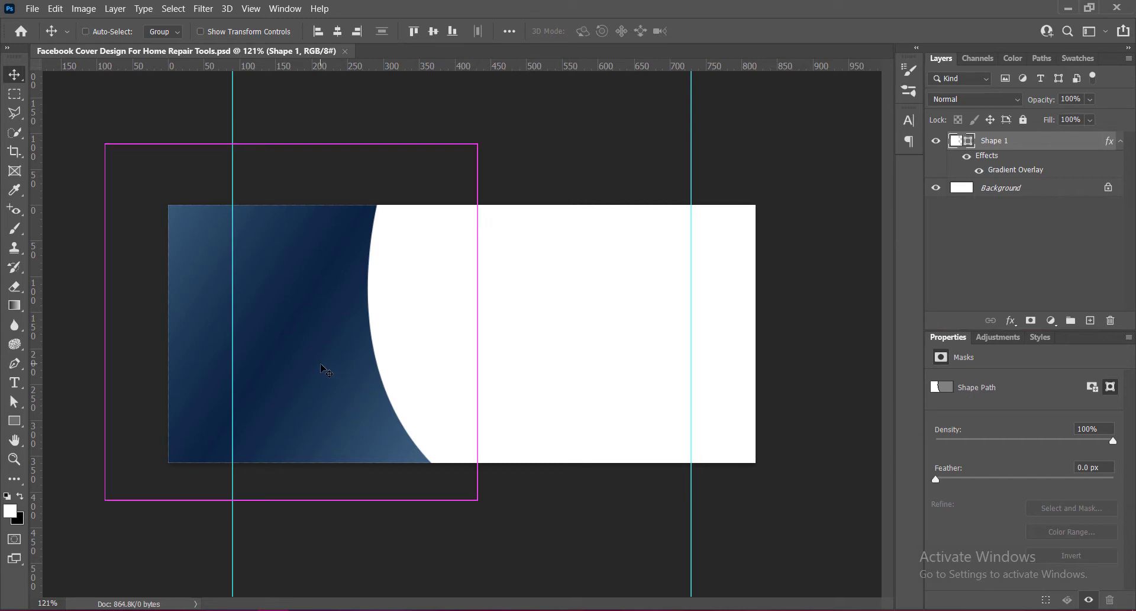
Free-transform the shape, enlarging it and shifting it slightly to the right.
{"action": "key", "text": "ctrl+t"}
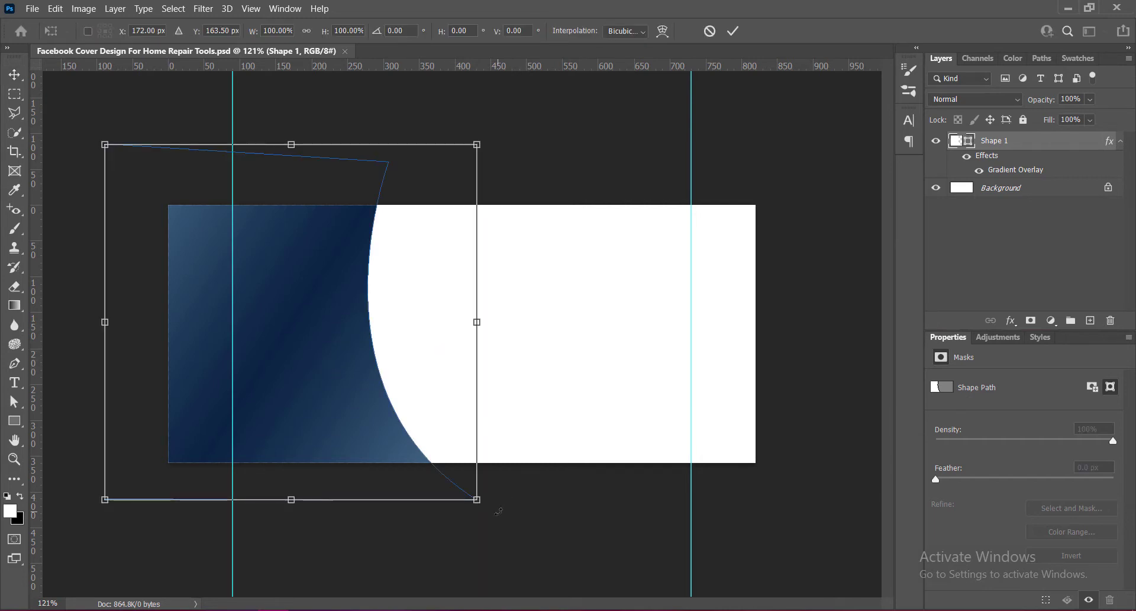
{"action": "left_click_drag", "start_coordinate": [506, 502], "coordinate": [527, 497]}
{"action": "left_click_drag", "start_coordinate": [312, 409], "coordinate": [358, 395]}
{"action": "key", "text": "Return"}
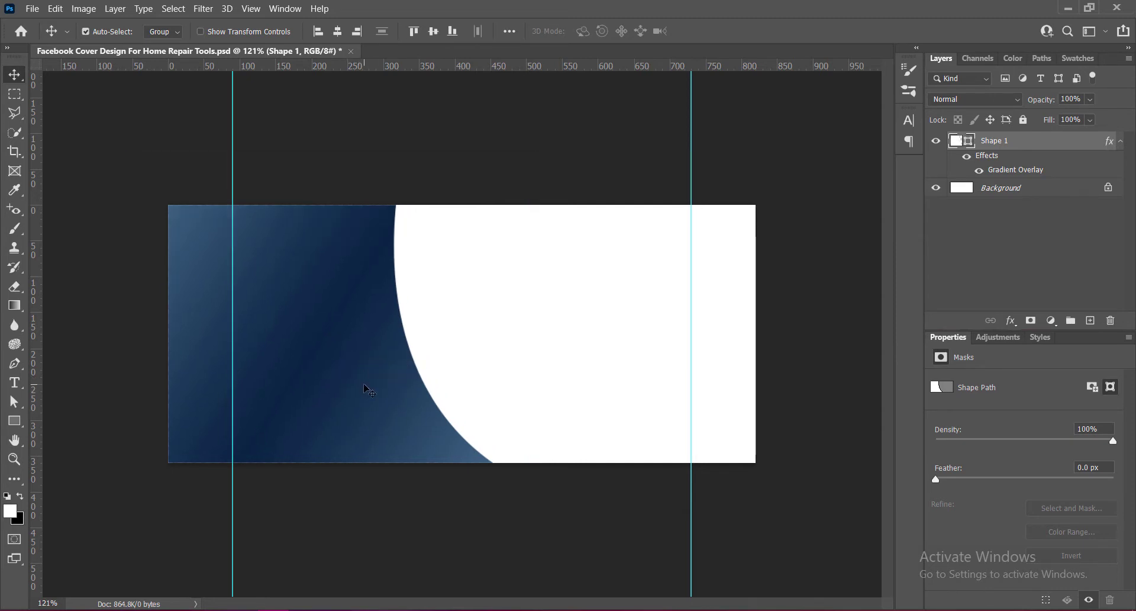
Duplicate the shape offset slightly to the right and place the copy beneath the original layer.
{"action": "left_click_drag", "start_coordinate": [378, 376], "coordinate": [395, 375], "text": "alt"}
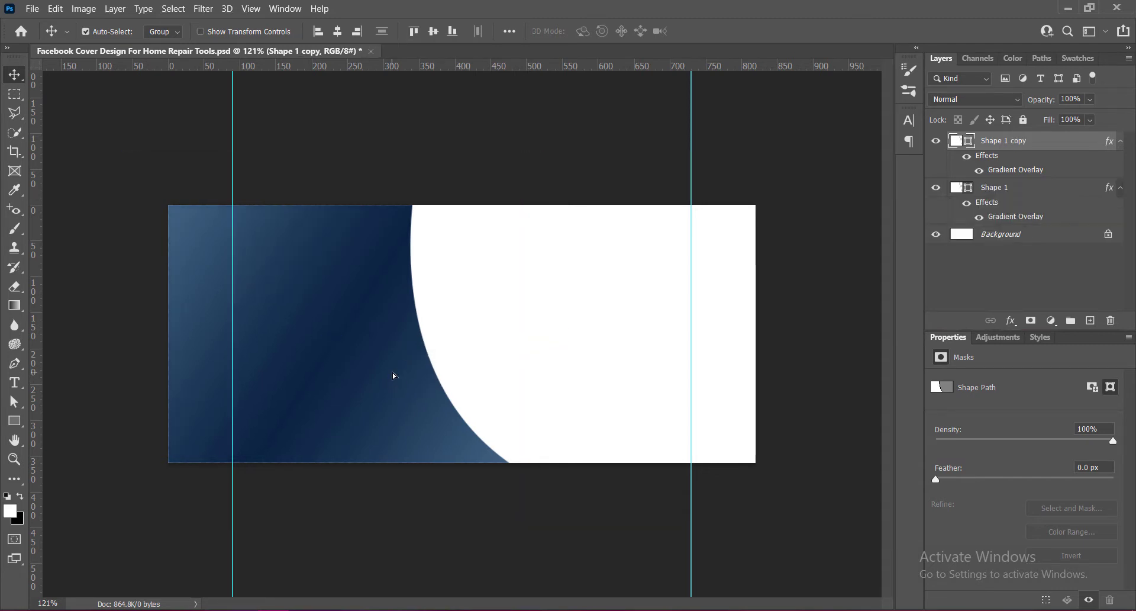
{"action": "right_click", "coordinate": [959, 145]}
{"action": "left_click", "coordinate": [965, 151]}
{"action": "left_click", "coordinate": [944, 45]}
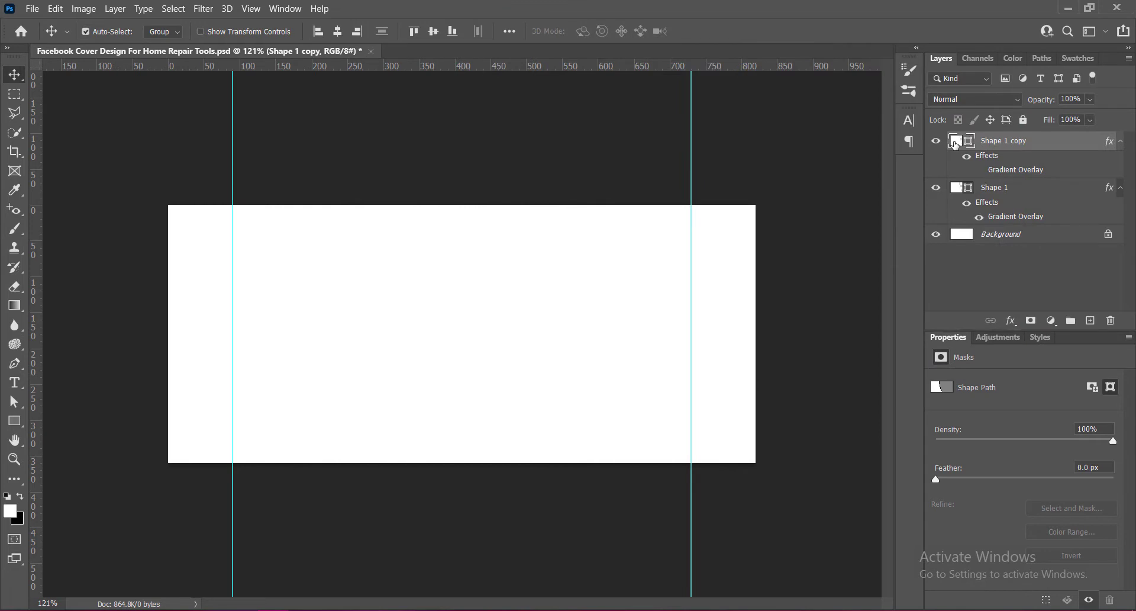
{"action": "left_click_drag", "start_coordinate": [955, 145], "coordinate": [984, 205]}
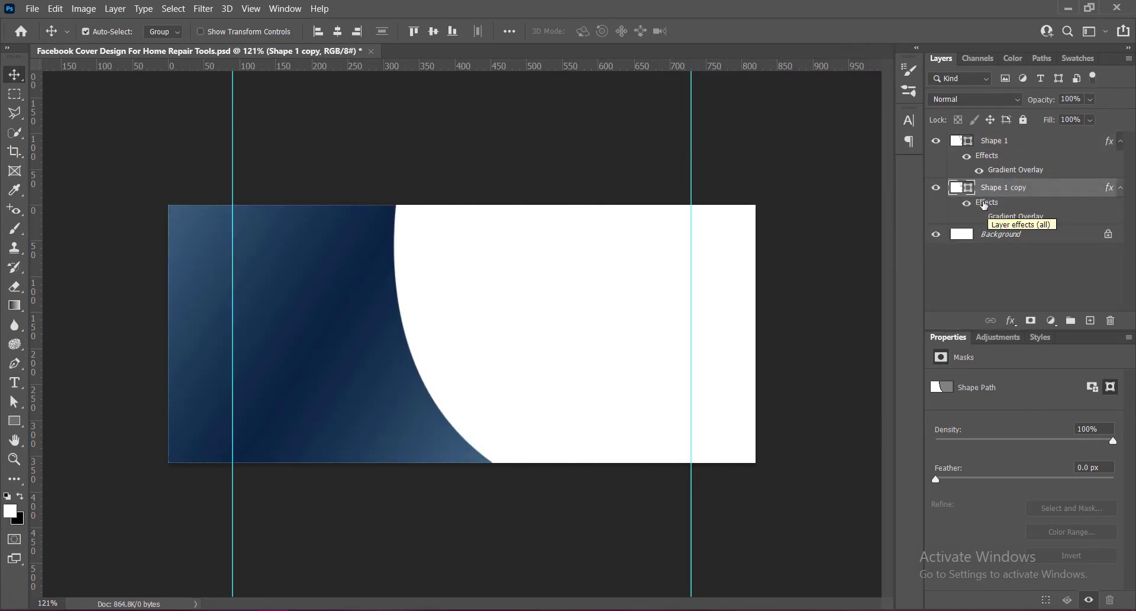
Free-transform the shape copy, rotating it slightly, and commit the change.
{"action": "key", "text": "ctrl+t"}
{"action": "key", "text": "Left"}
{"action": "key", "text": "Left"}
{"action": "key", "text": "Left"}
{"action": "key", "text": "Left"}
{"action": "key", "text": "Left"}
{"action": "key", "text": "Left"}
{"action": "key", "text": "Left"}
{"action": "key", "text": "Left"}
{"action": "key", "text": "Left"}
{"action": "key", "text": "Left"}
{"action": "key", "text": "Left"}
{"action": "key", "text": "Left"}
{"action": "key", "text": "Left"}
{"action": "key", "text": "Left"}
{"action": "key", "text": "Left"}
{"action": "key", "text": "Left"}
{"action": "key", "text": "Left"}
{"action": "key", "text": "Left"}
{"action": "key", "text": "Left"}
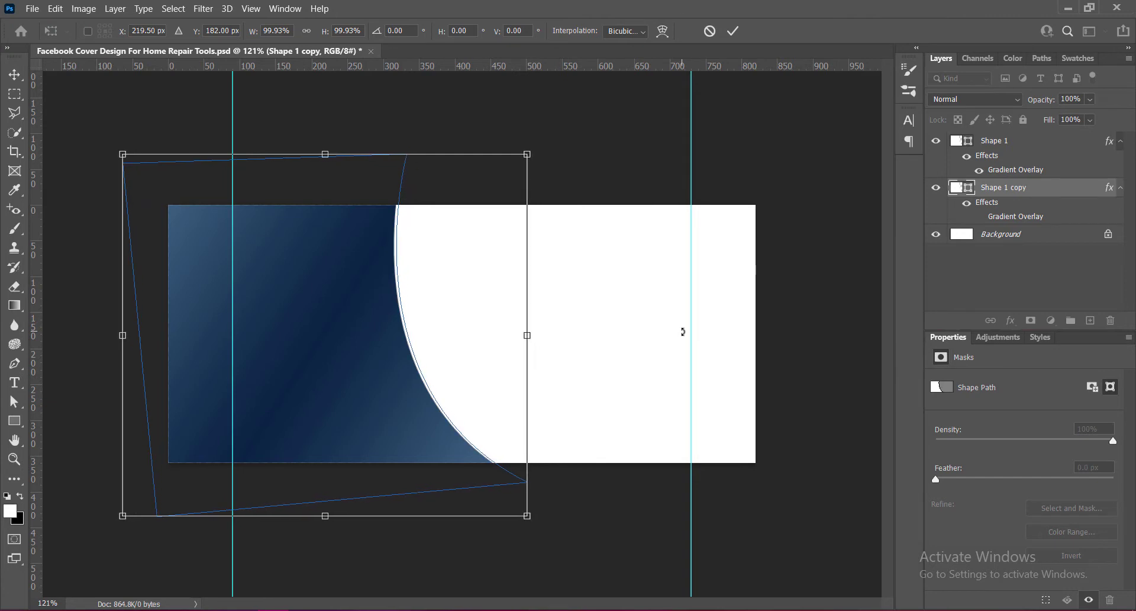
{"action": "key", "text": "Right"}
{"action": "key", "text": "Right"}
{"action": "key", "text": "Right"}
{"action": "key", "text": "Right"}
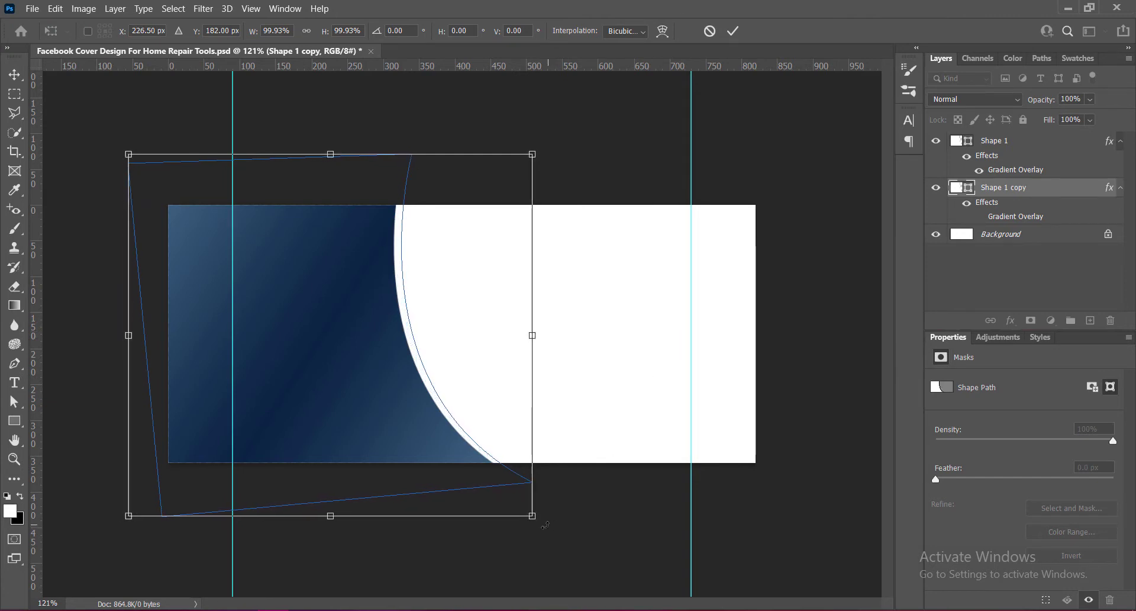
{"action": "left_click_drag", "start_coordinate": [541, 526], "coordinate": [571, 518]}
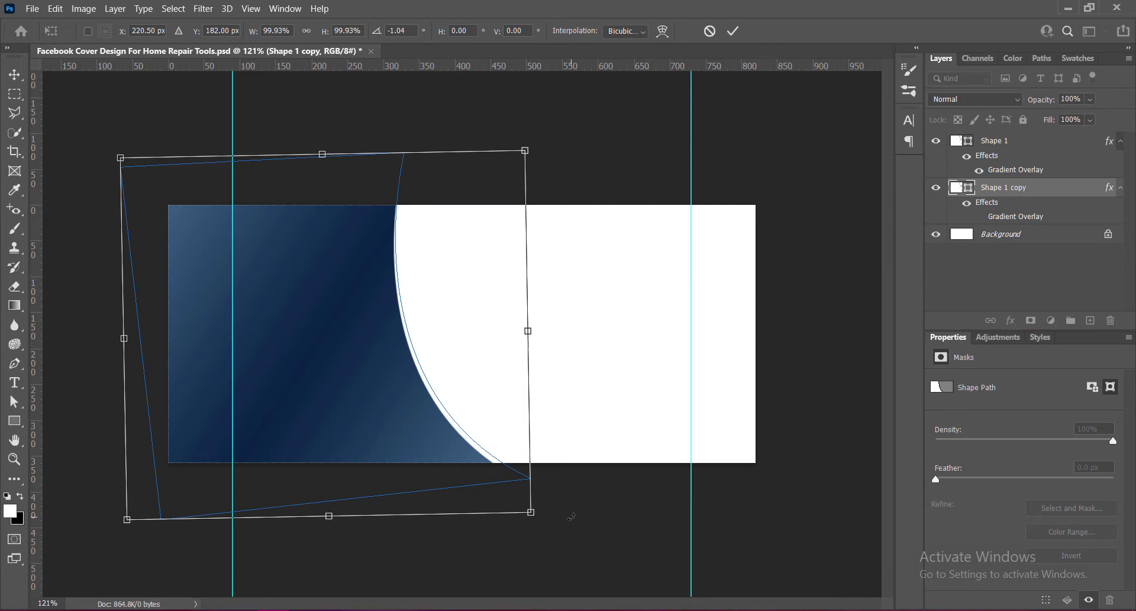
{"action": "left_click_drag", "start_coordinate": [541, 518], "coordinate": [542, 522]}
{"action": "key", "text": "ctrl+z"}
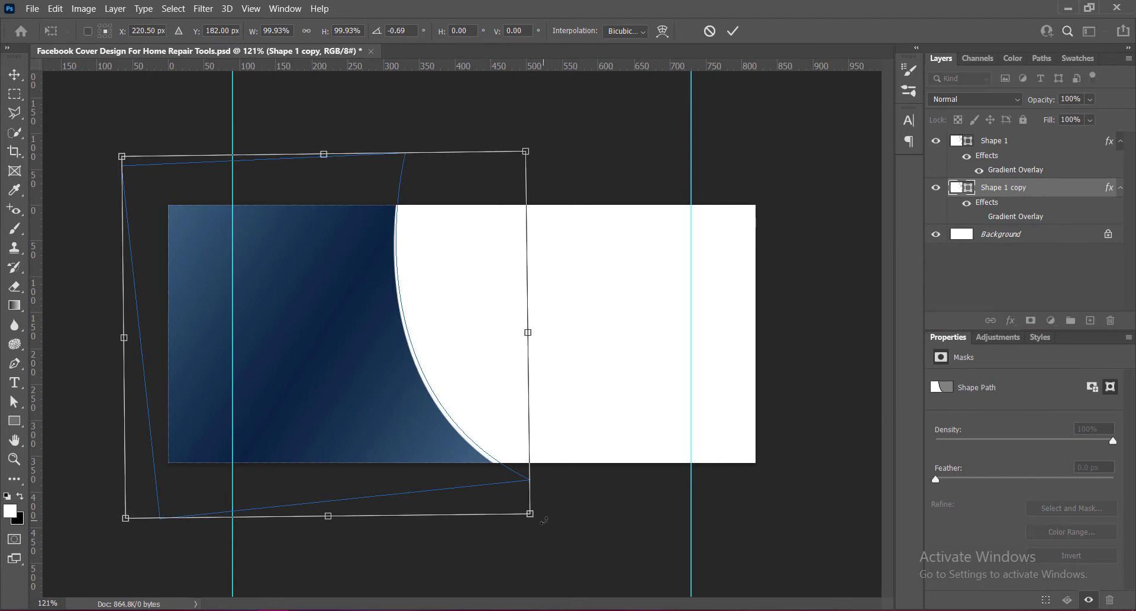
{"action": "left_click", "coordinate": [733, 31]}
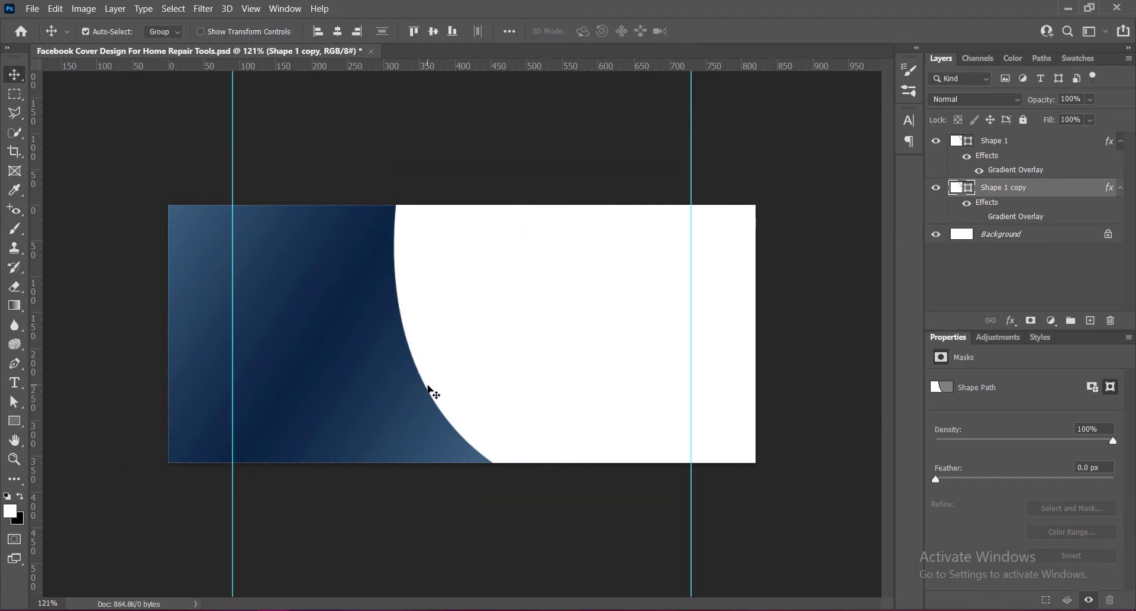
Duplicate the shape again offset to the right, place the new copy beneath Shape 1 copy, and nudge it slightly left.
{"action": "left_click_drag", "start_coordinate": [429, 388], "coordinate": [438, 394]}
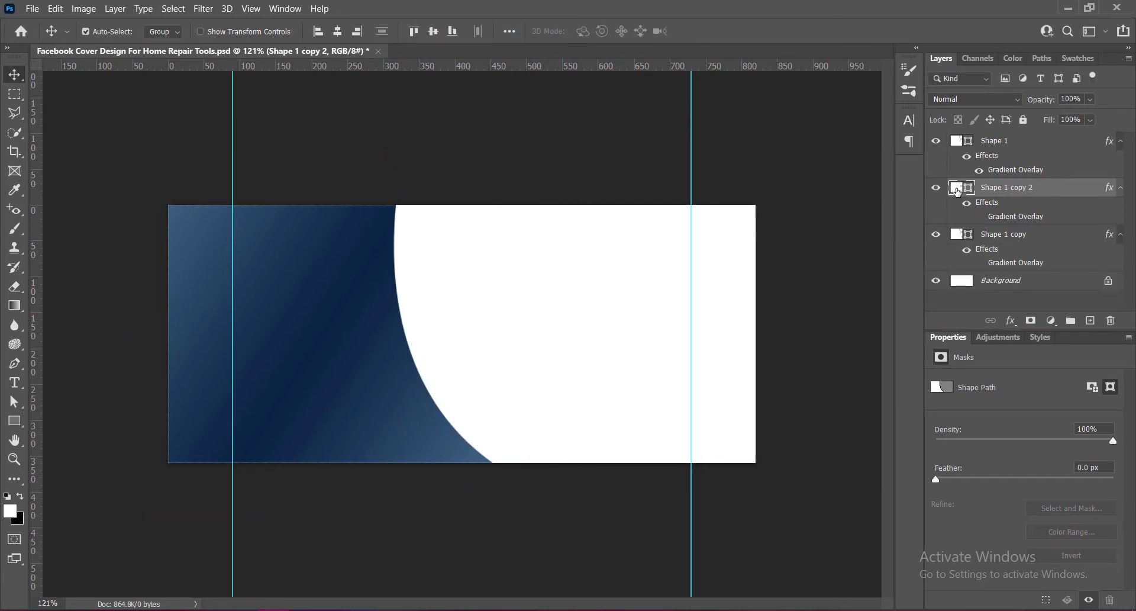
{"action": "right_click", "coordinate": [959, 192]}
{"action": "left_click", "coordinate": [971, 197]}
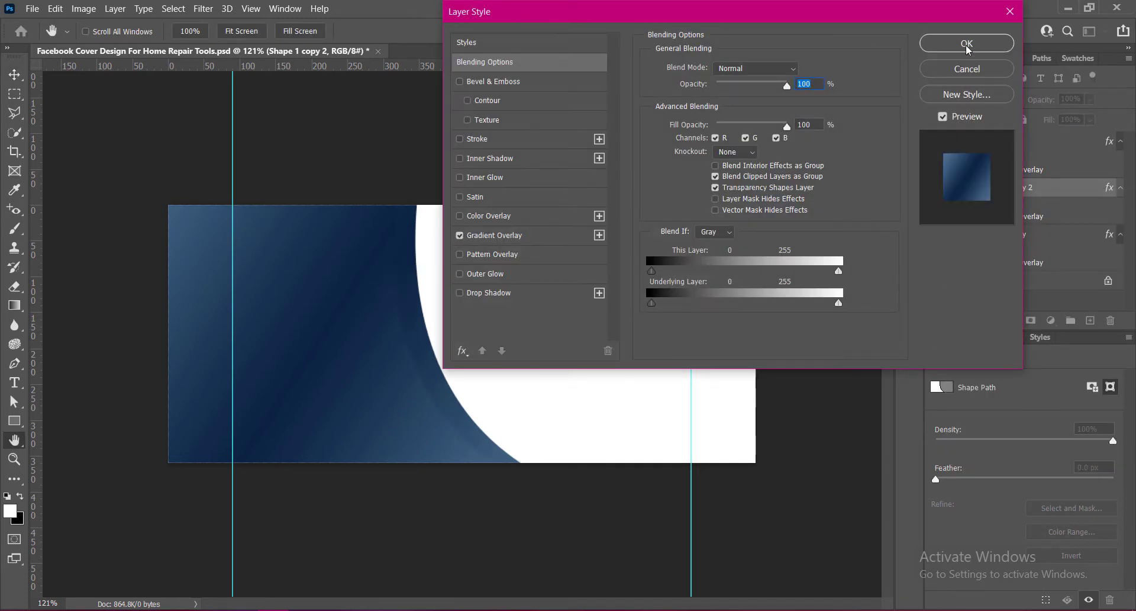
{"action": "left_click", "coordinate": [967, 46]}
{"action": "left_click_drag", "start_coordinate": [953, 195], "coordinate": [980, 269]}
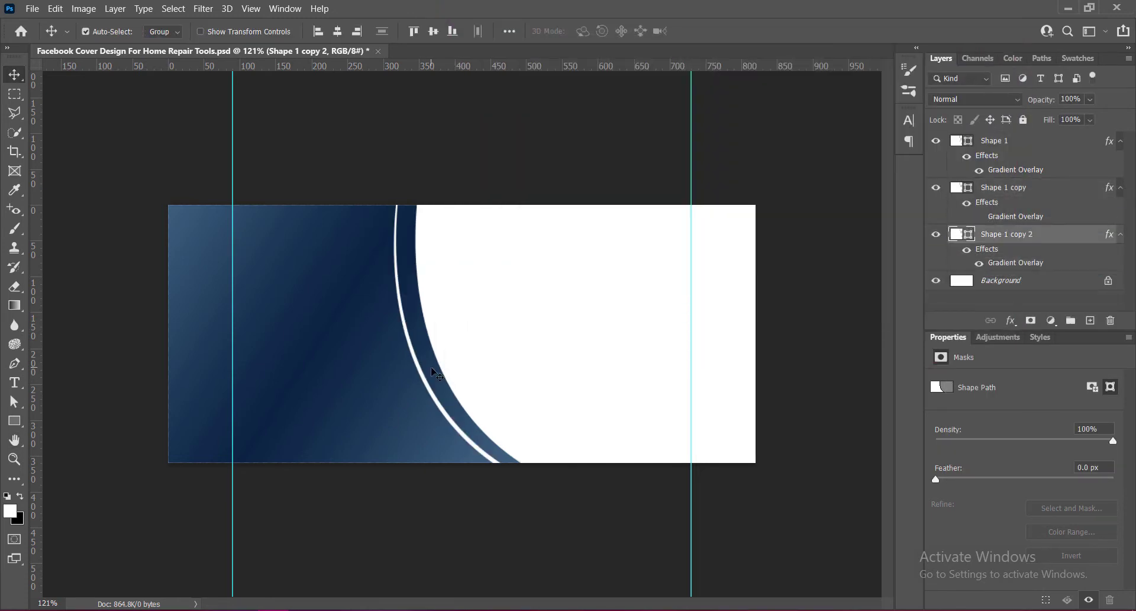
{"action": "key", "text": "Left"}
{"action": "key", "text": "Left"}
{"action": "key", "text": "Left"}
{"action": "key", "text": "Left"}
{"action": "key", "text": "Left"}
{"action": "key", "text": "Left"}
{"action": "key", "text": "Left"}
{"action": "key", "text": "Left"}
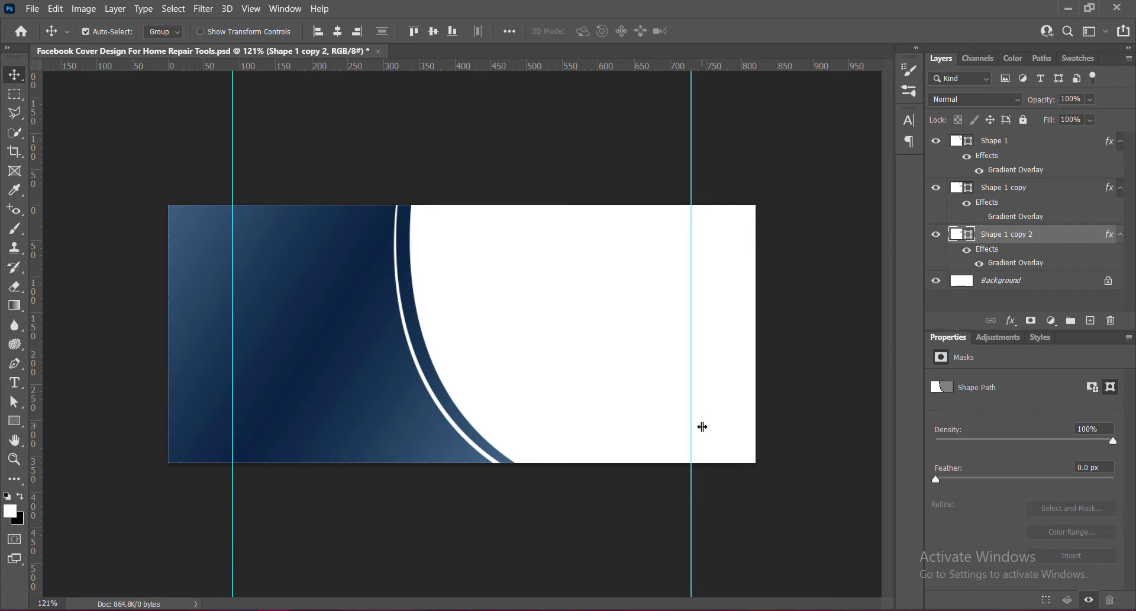
Free-transform the second copy, rotating it about 1° clockwise and shifting it slightly left, then commit.
{"action": "key", "text": "ctrl+t"}
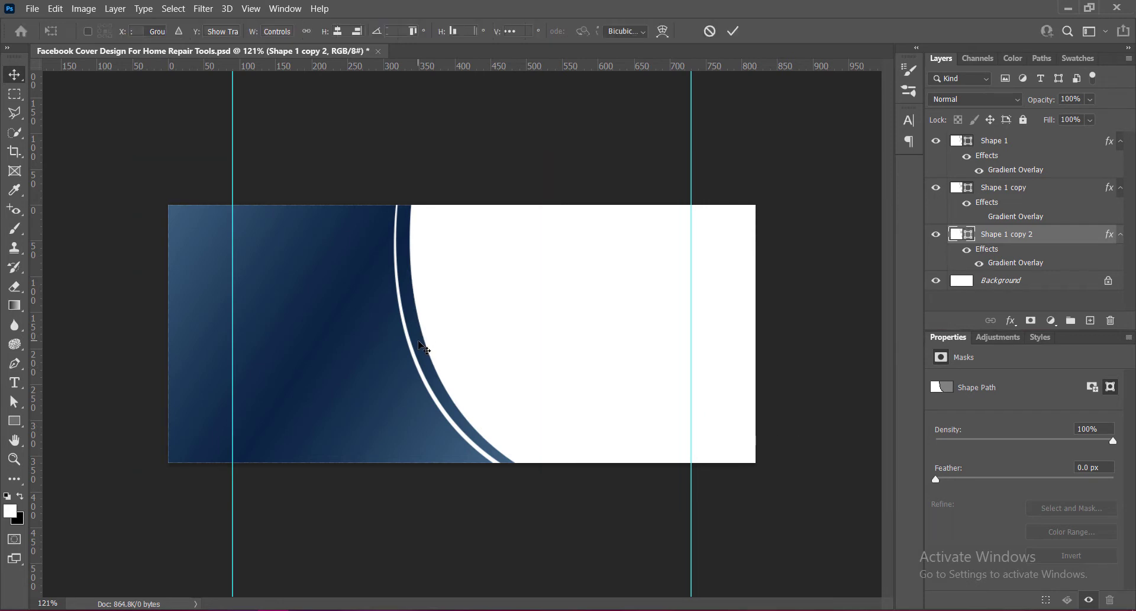
{"action": "left_click_drag", "start_coordinate": [556, 519], "coordinate": [551, 537]}
{"action": "key", "text": "Left"}
{"action": "key", "text": "Left"}
{"action": "key", "text": "Left"}
{"action": "key", "text": "Left"}
{"action": "key", "text": "Left"}
{"action": "key", "text": "Left"}
{"action": "key", "text": "Left"}
{"action": "key", "text": "Left"}
{"action": "key", "text": "Left"}
{"action": "key", "text": "Left"}
{"action": "key", "text": "Left"}
{"action": "key", "text": "Left"}
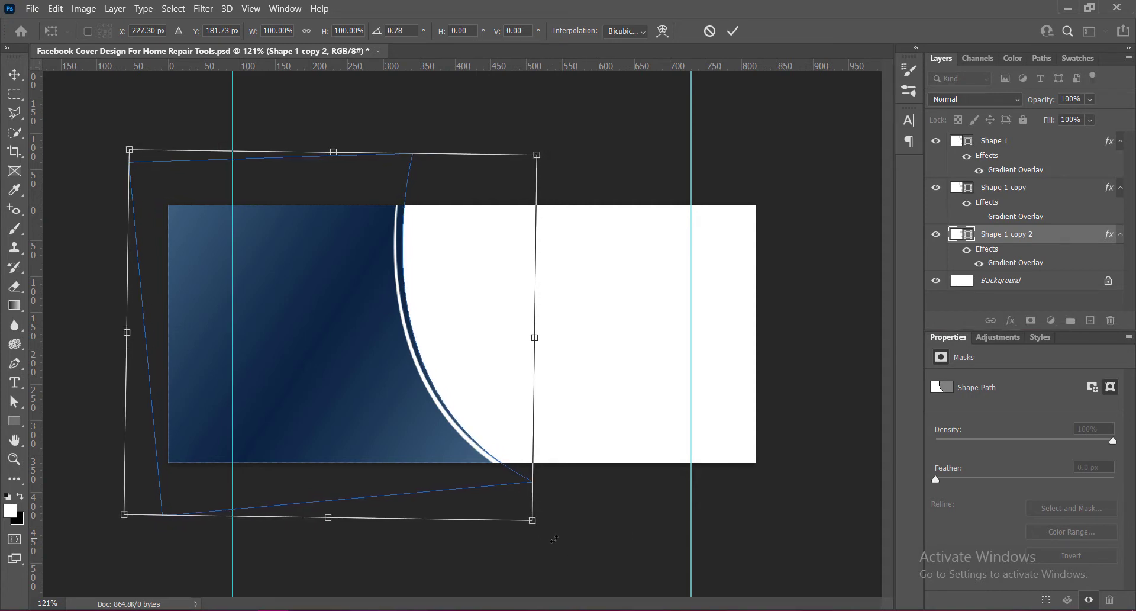
{"action": "key", "text": "Right"}
{"action": "key", "text": "Right"}
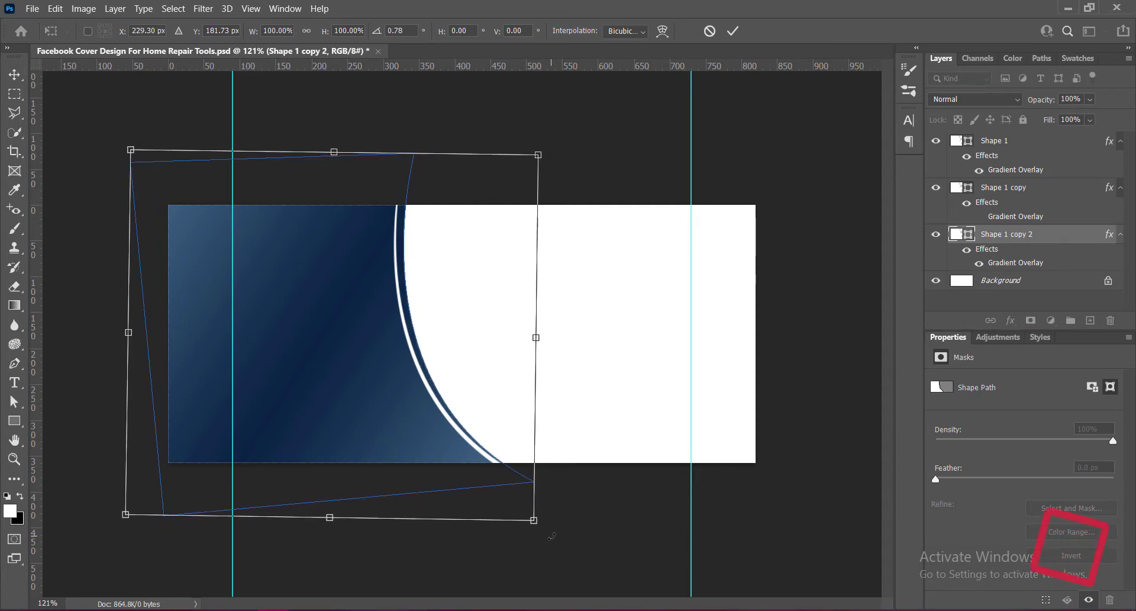
{"action": "left_click_drag", "start_coordinate": [555, 537], "coordinate": [552, 538]}
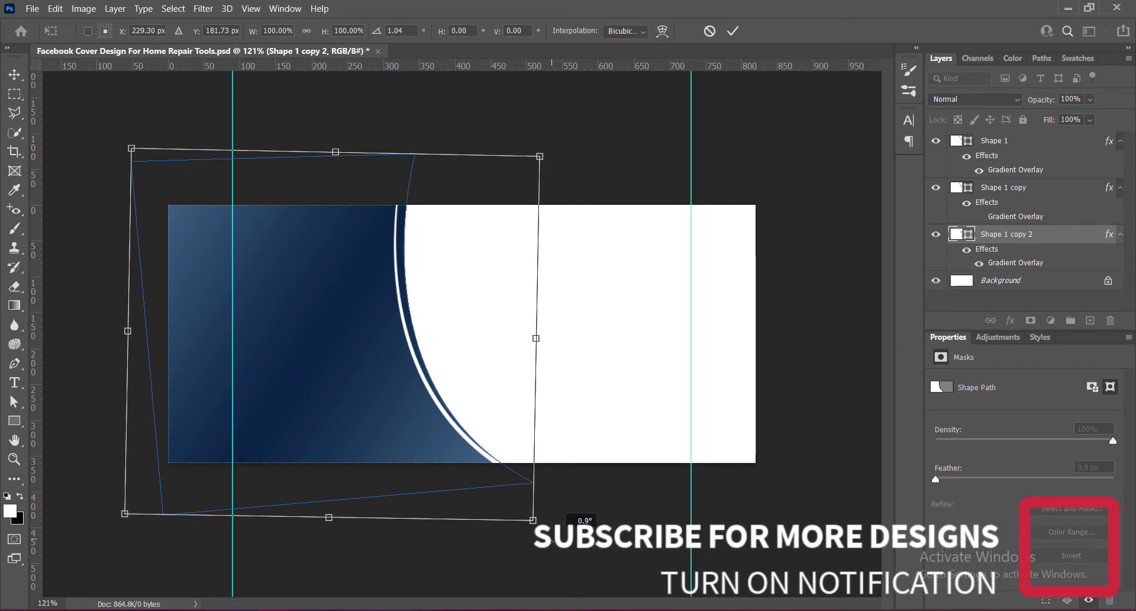
{"action": "left_click", "coordinate": [733, 30]}
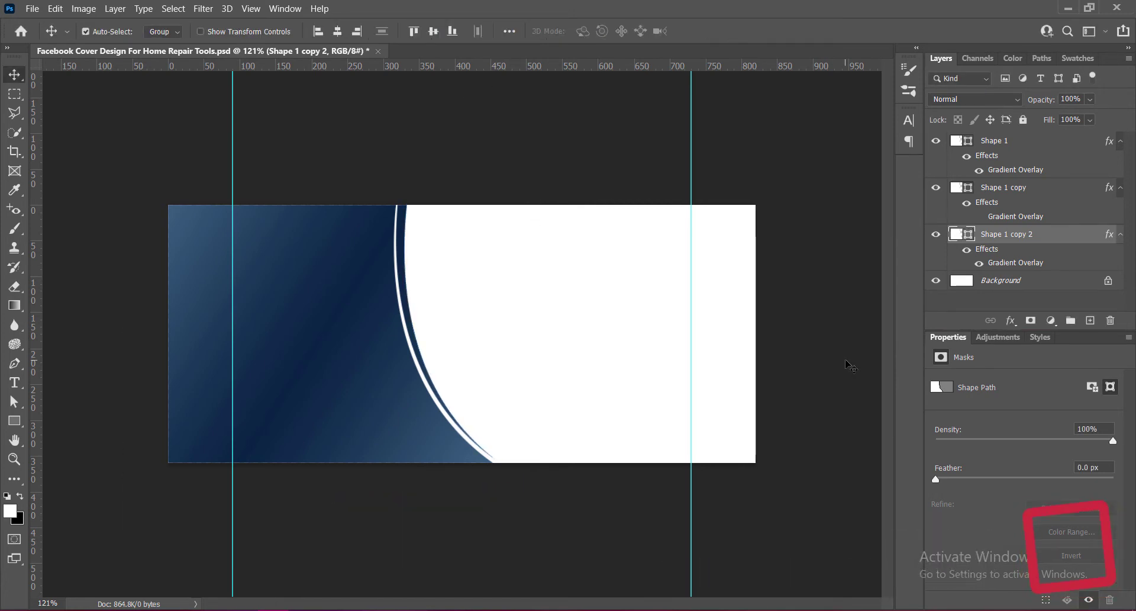
Rotate the second copy slightly back with another free transform and commit.
{"action": "key", "text": "ctrl+t"}
{"action": "left_click_drag", "start_coordinate": [543, 525], "coordinate": [544, 524]}
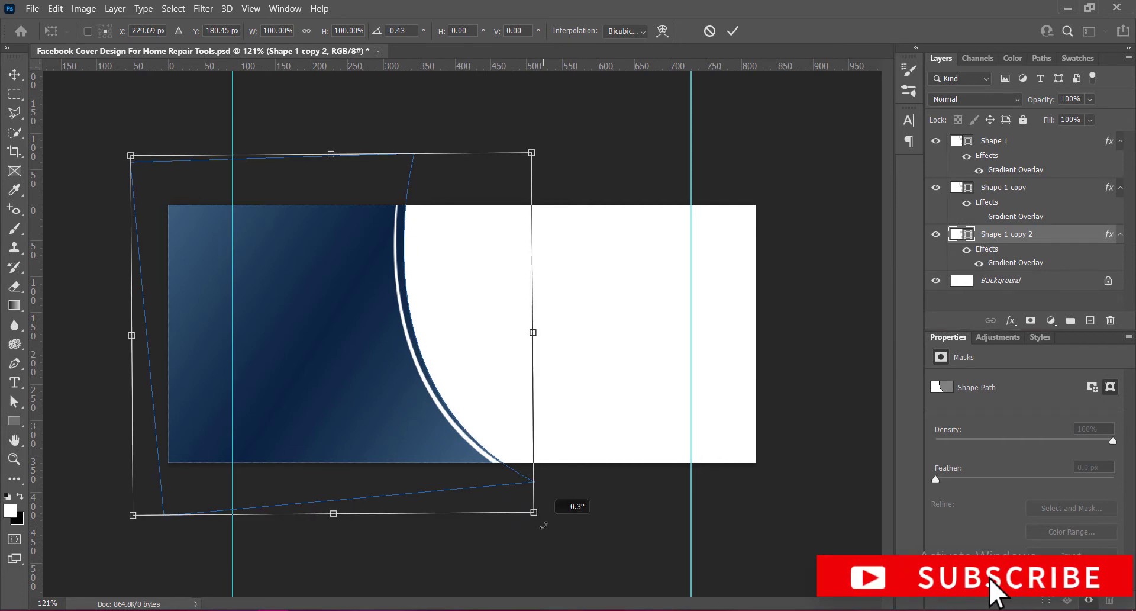
{"action": "left_click", "coordinate": [733, 31]}
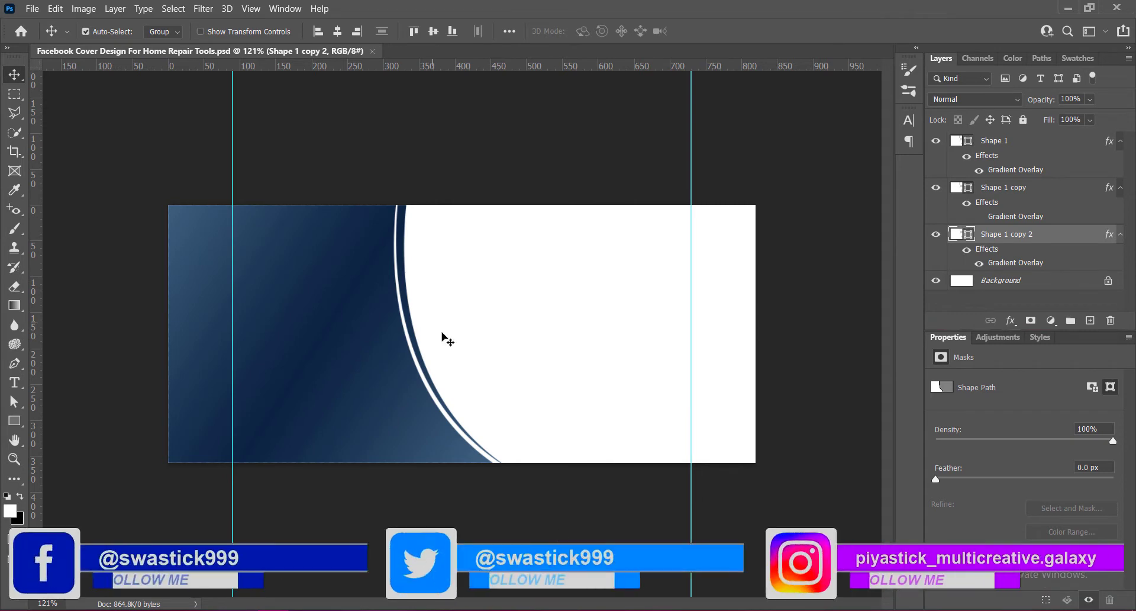
Duplicate the shape offset to the right and set the new copy's fill colour to teal #00d0c4.
{"action": "left_click_drag", "start_coordinate": [421, 363], "coordinate": [445, 362]}
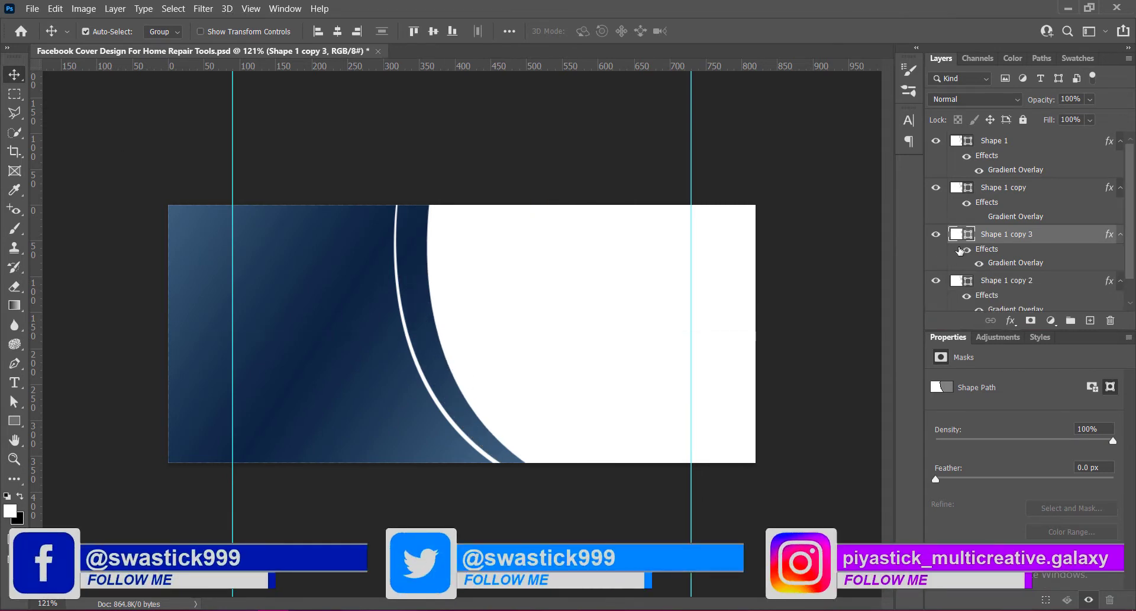
{"action": "double_click", "coordinate": [959, 236]}
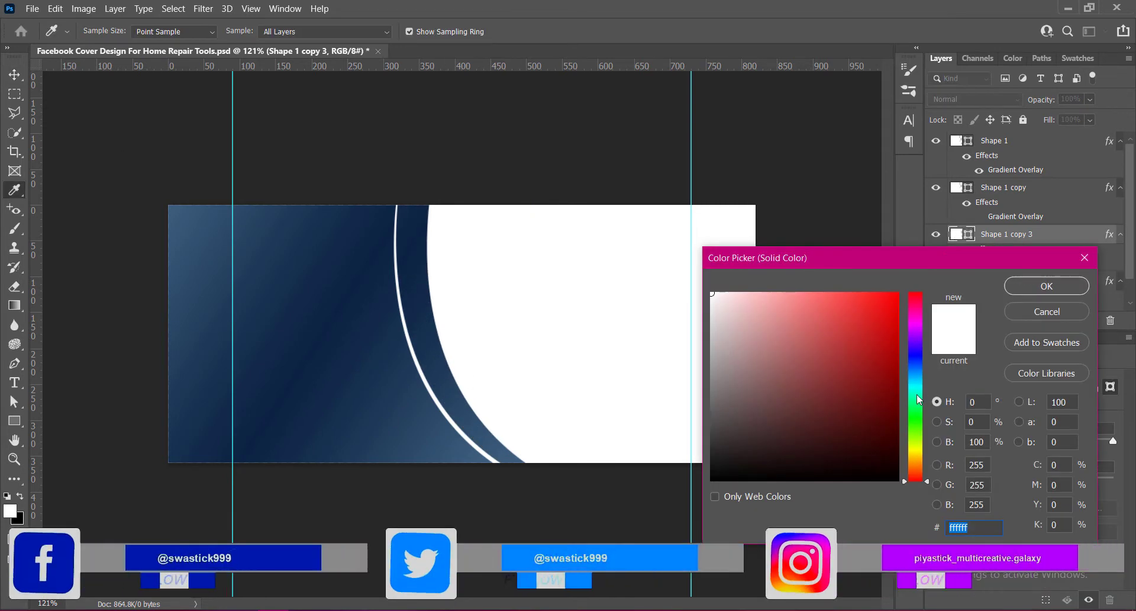
{"action": "left_click", "coordinate": [445, 456]}
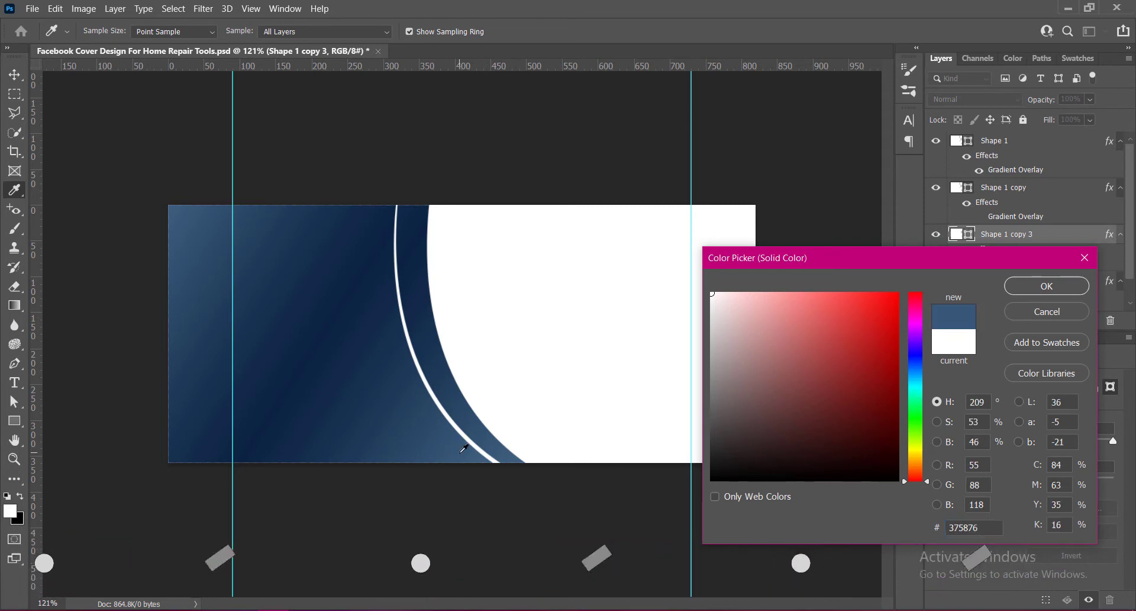
{"action": "left_click", "coordinate": [915, 390]}
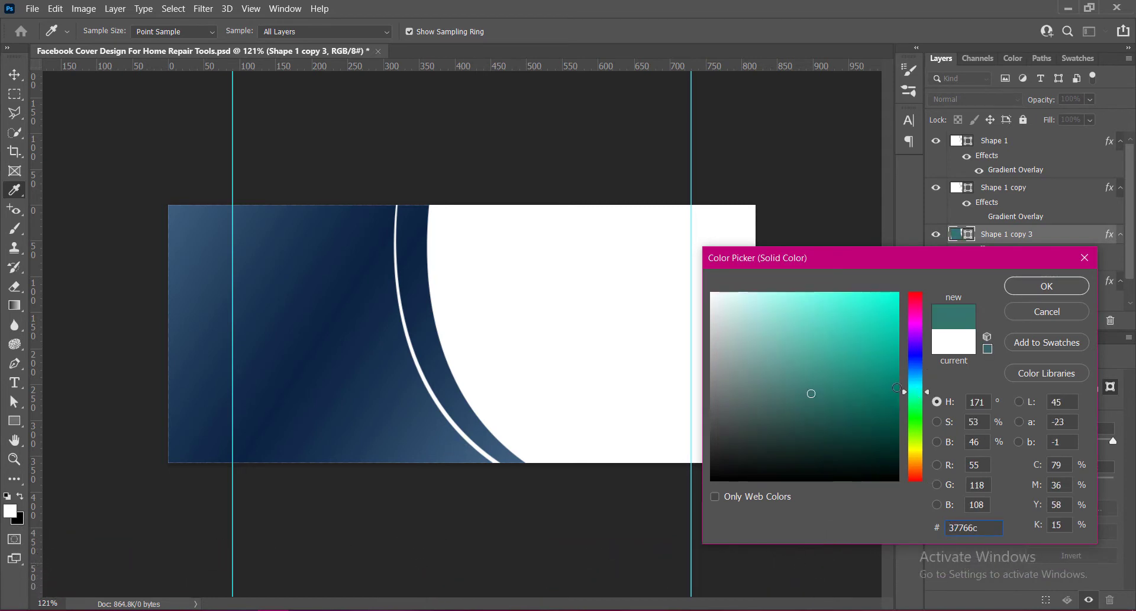
{"action": "left_click", "coordinate": [897, 388]}
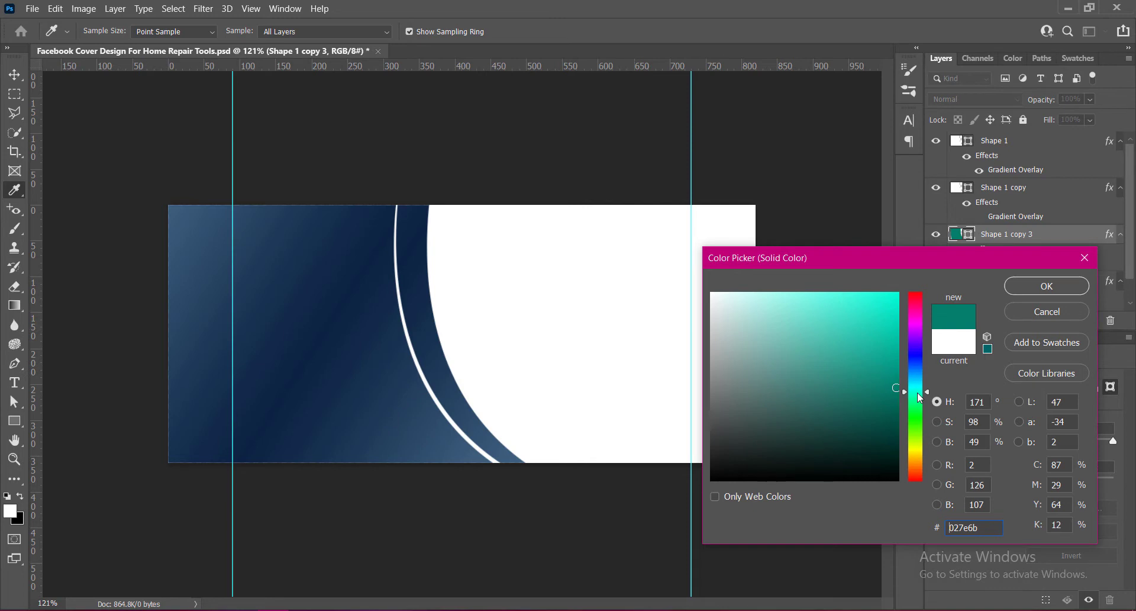
{"action": "mouse_move", "coordinate": [897, 359]}
{"action": "left_mouse_down"}
{"action": "mouse_move", "coordinate": [897, 295]}
{"action": "mouse_move", "coordinate": [898, 327]}
{"action": "left_mouse_up"}
{"action": "left_click", "coordinate": [915, 388]}
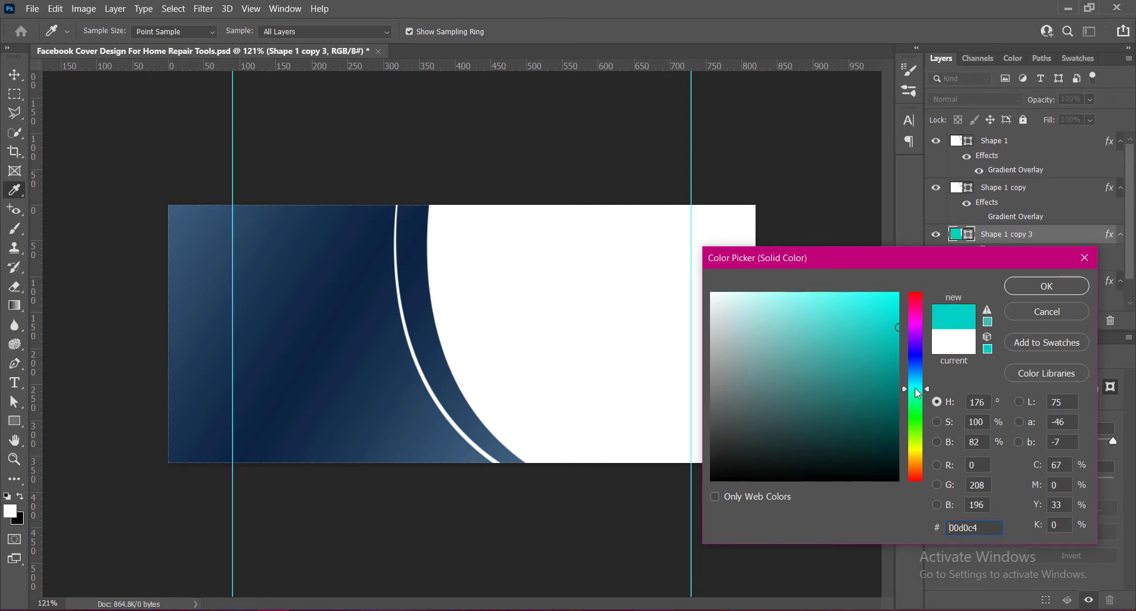
{"action": "key", "text": "Return"}
Disable the Gradient Overlay effect on the teal copy.
{"action": "double_click", "coordinate": [1000, 249]}
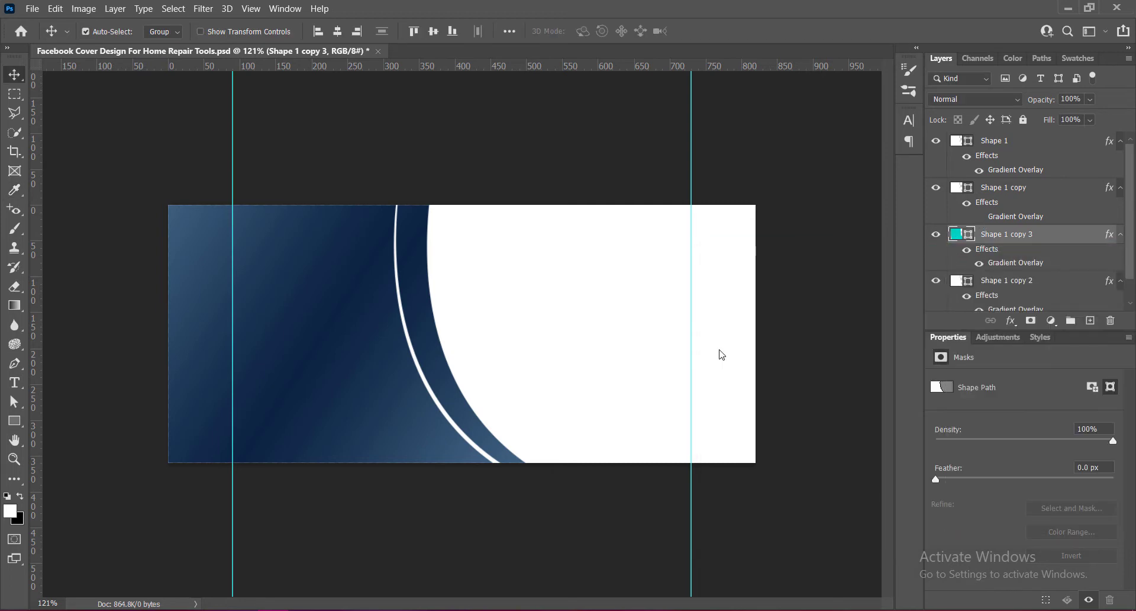
{"action": "left_click", "coordinate": [459, 236]}
{"action": "left_click", "coordinate": [995, 43]}
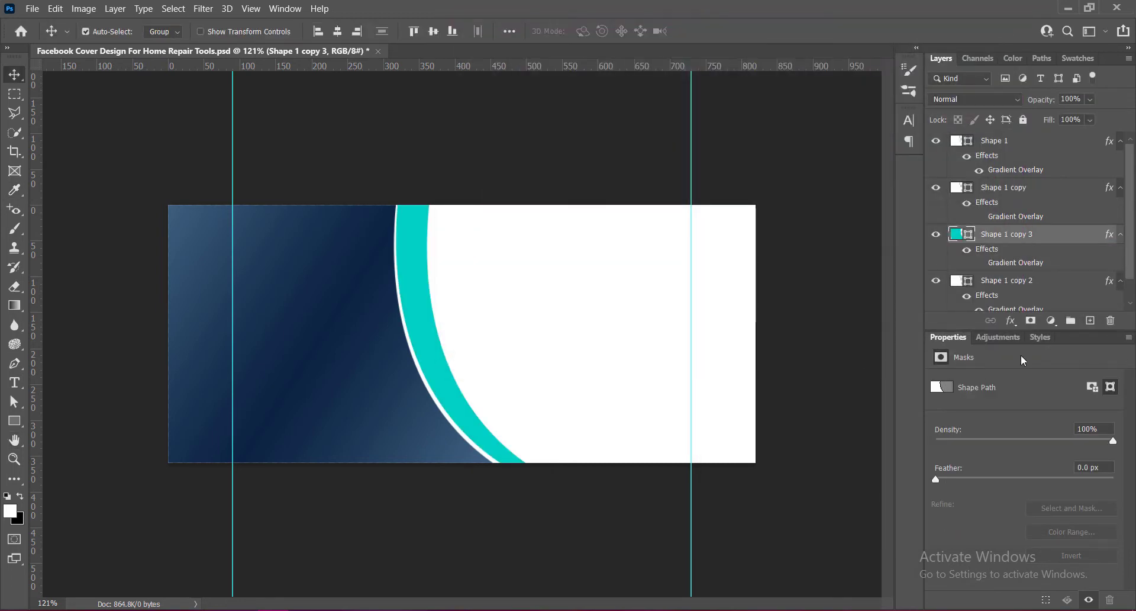
Adjust the teal copy's fill colour to a slightly darker teal, around #00a6a8.
{"action": "double_click", "coordinate": [957, 234]}
{"action": "left_click", "coordinate": [918, 389]}
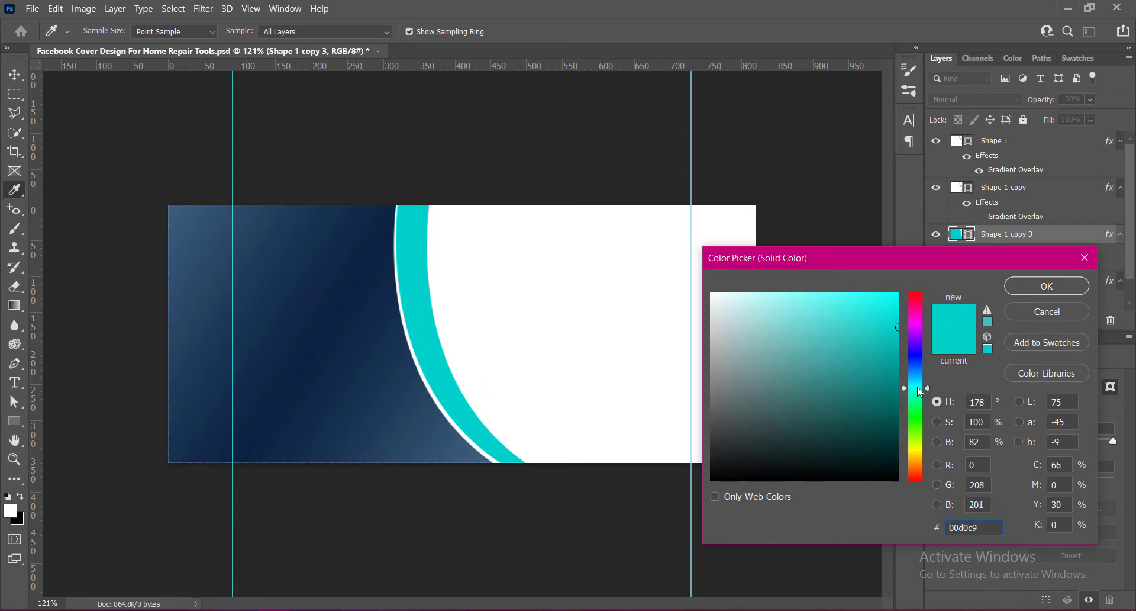
{"action": "left_click", "coordinate": [897, 343]}
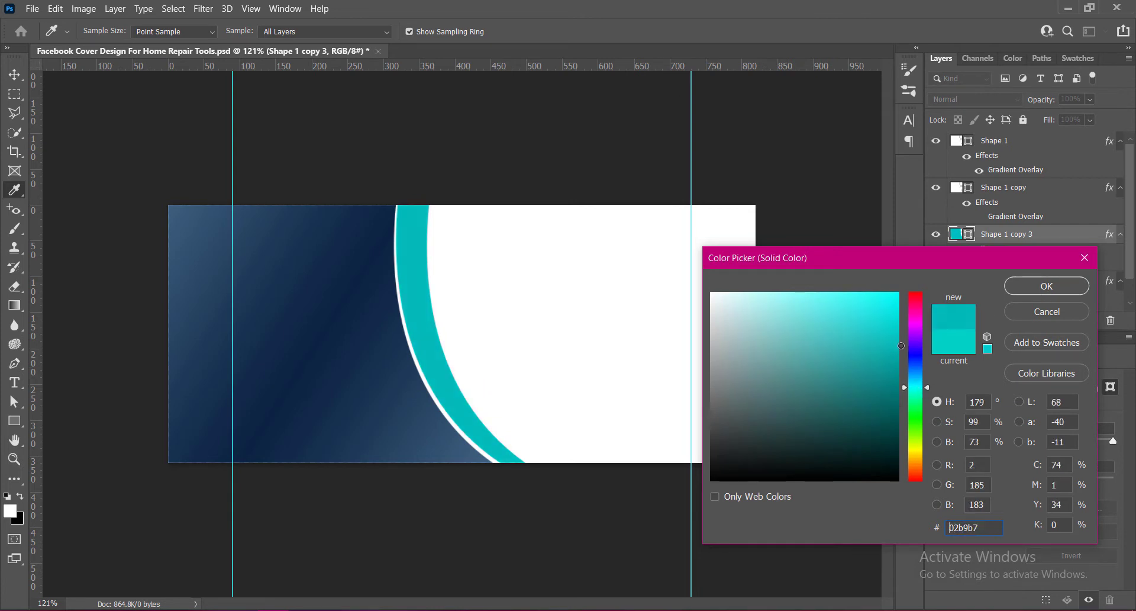
{"action": "left_click_drag", "start_coordinate": [900, 345], "coordinate": [899, 356]}
{"action": "left_click", "coordinate": [916, 386]}
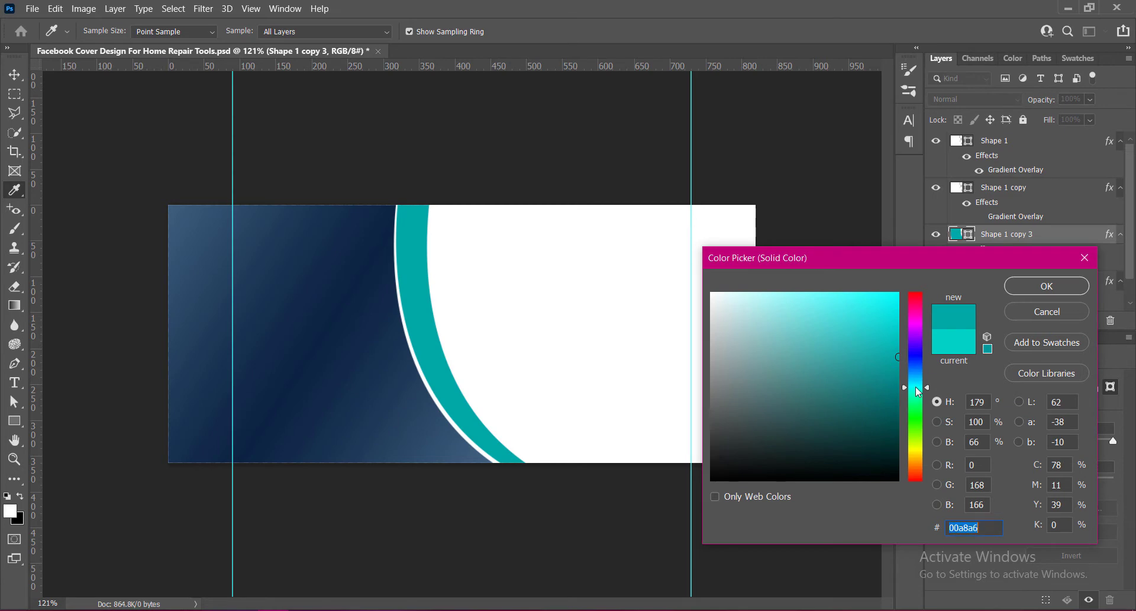
{"action": "left_click", "coordinate": [898, 349]}
{"action": "left_click", "coordinate": [1036, 287]}
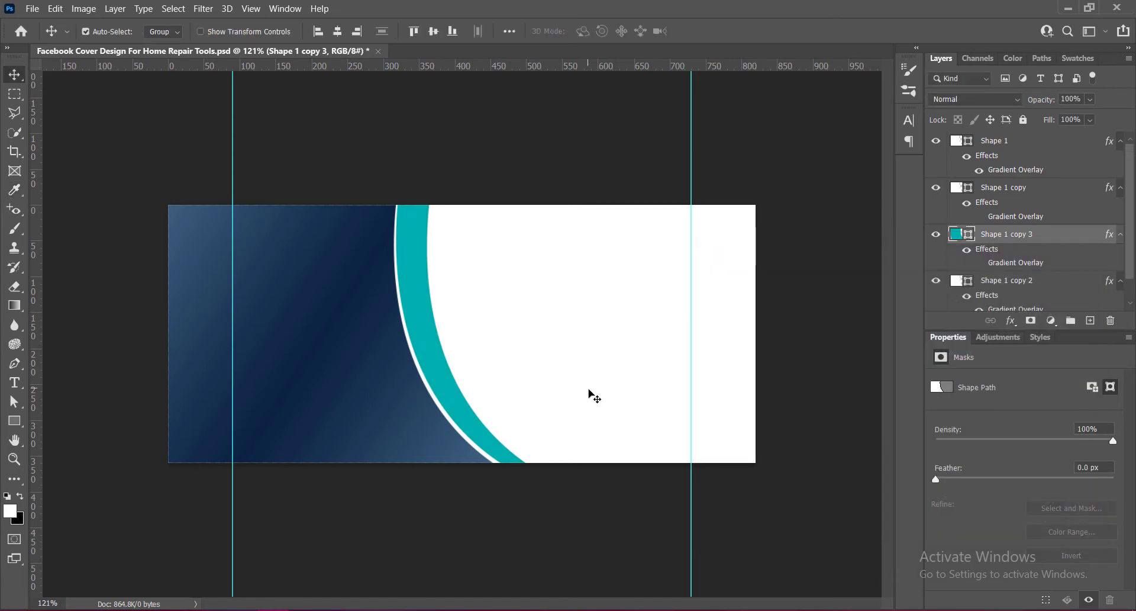
Save the document.
{"action": "key", "text": "v"}
{"action": "key", "text": "ctrl+s"}
{"action": "key", "text": "ctrl+t"}
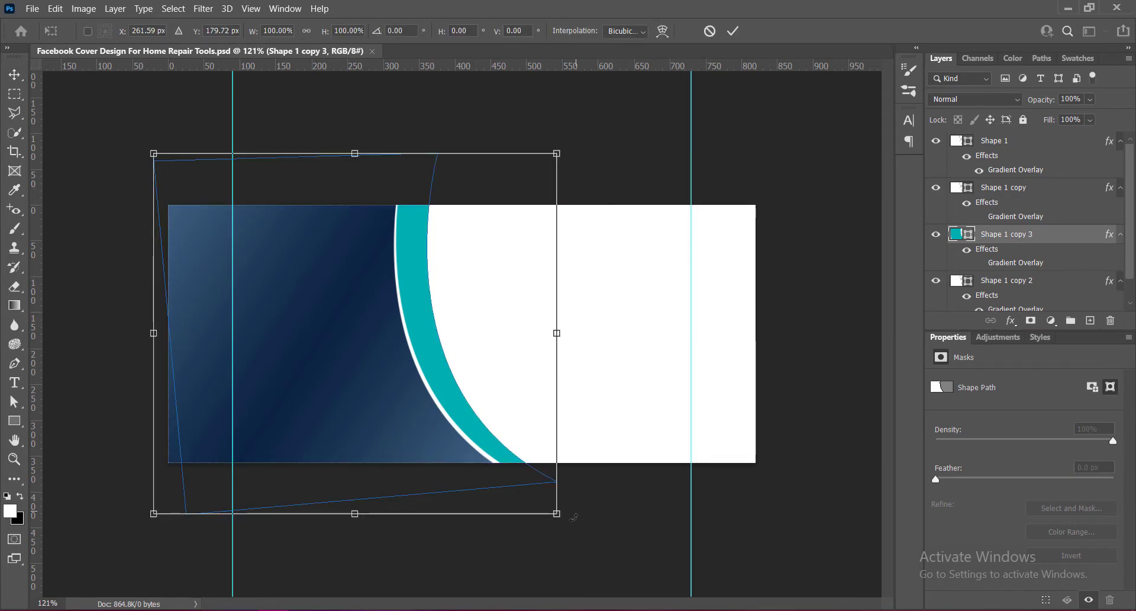
{"action": "left_click", "coordinate": [733, 31]}
Place the teal copy beneath Shape 1 copy 2, then rotate, move and scale it so a thin teal band shows.
{"action": "left_click_drag", "start_coordinate": [1062, 236], "coordinate": [994, 271]}
{"action": "key", "text": "ctrl+t"}
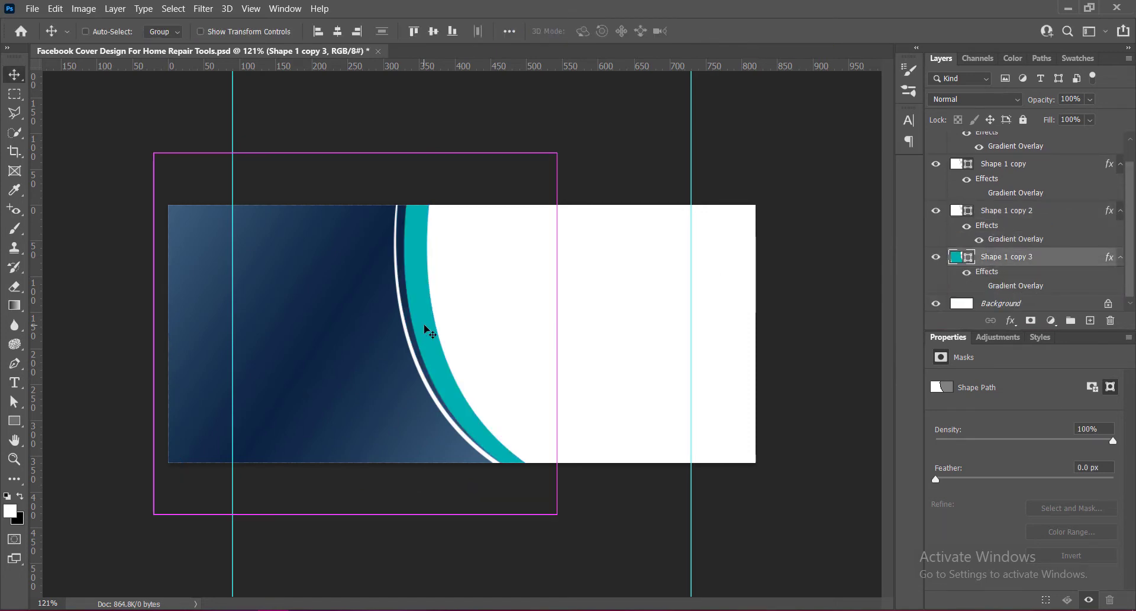
{"action": "left_click_drag", "start_coordinate": [566, 520], "coordinate": [550, 529]}
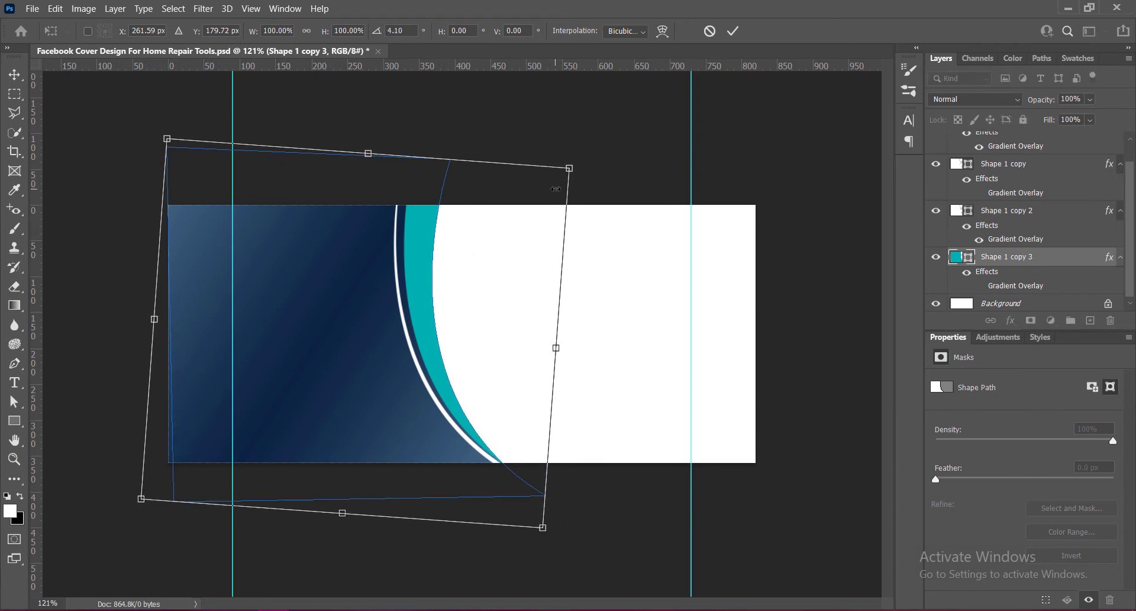
{"action": "left_click_drag", "start_coordinate": [578, 179], "coordinate": [565, 139]}
{"action": "left_click_drag", "start_coordinate": [444, 362], "coordinate": [426, 364]}
{"action": "left_click_drag", "start_coordinate": [556, 517], "coordinate": [580, 463]}
{"action": "left_click_drag", "start_coordinate": [469, 422], "coordinate": [475, 422]}
{"action": "left_click_drag", "start_coordinate": [474, 423], "coordinate": [472, 422]}
{"action": "left_click", "coordinate": [733, 30]}
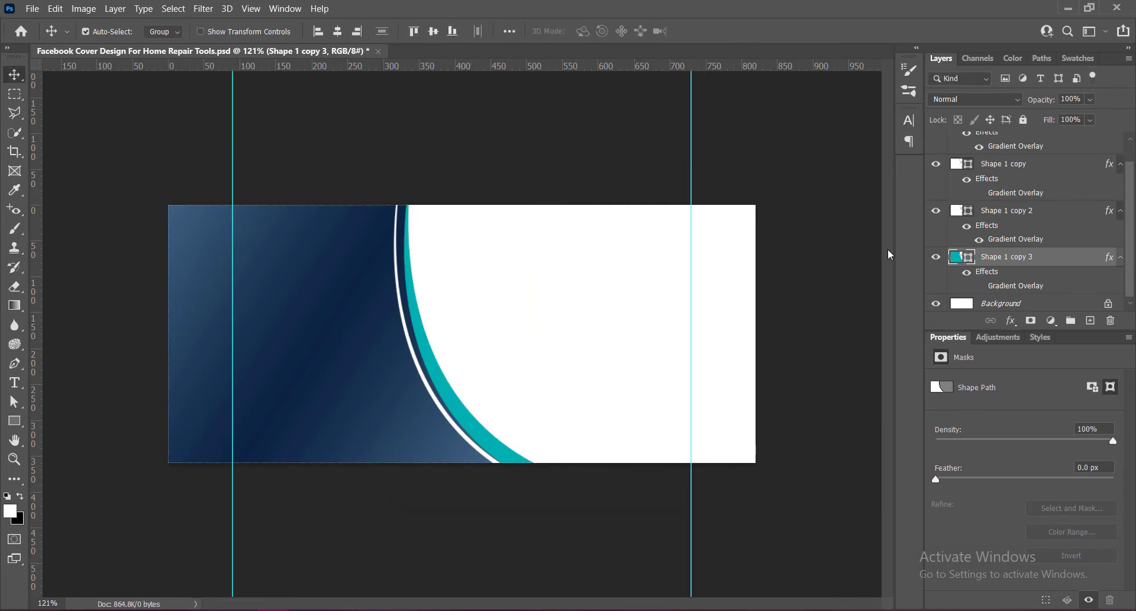
Rotate the teal copy about 1° with another free transform and commit.
{"action": "key", "text": "ctrl+t"}
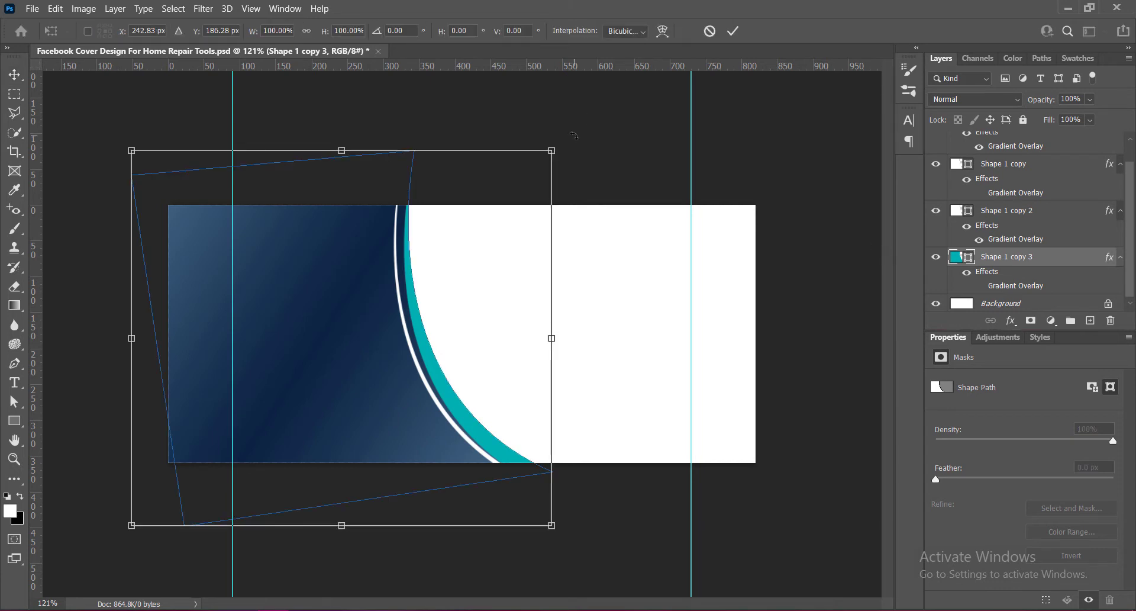
{"action": "left_click_drag", "start_coordinate": [576, 137], "coordinate": [581, 143]}
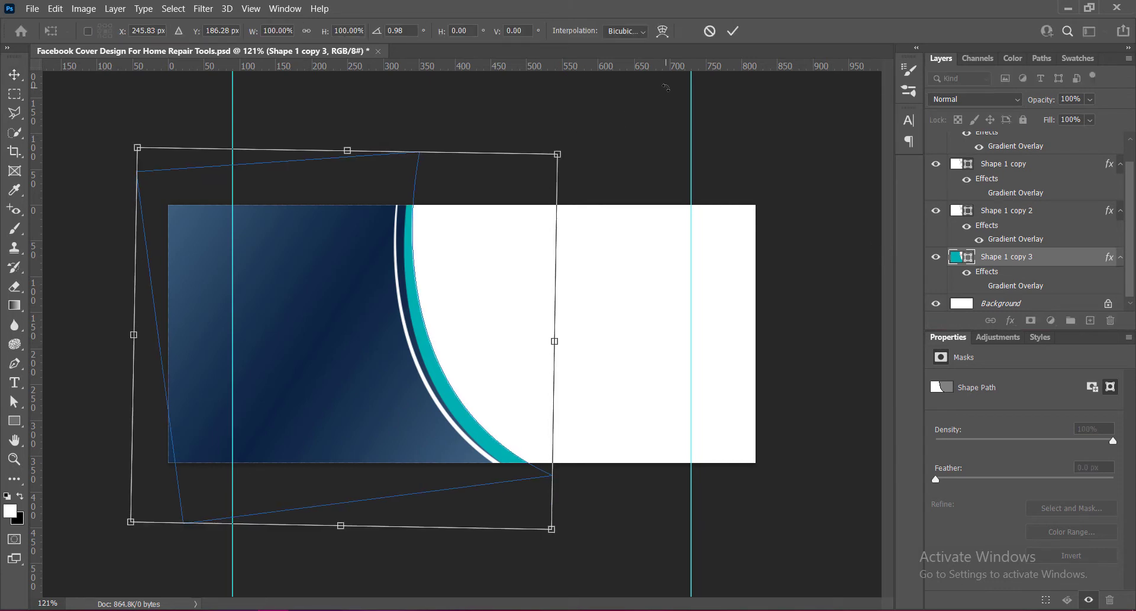
{"action": "left_click", "coordinate": [734, 31]}
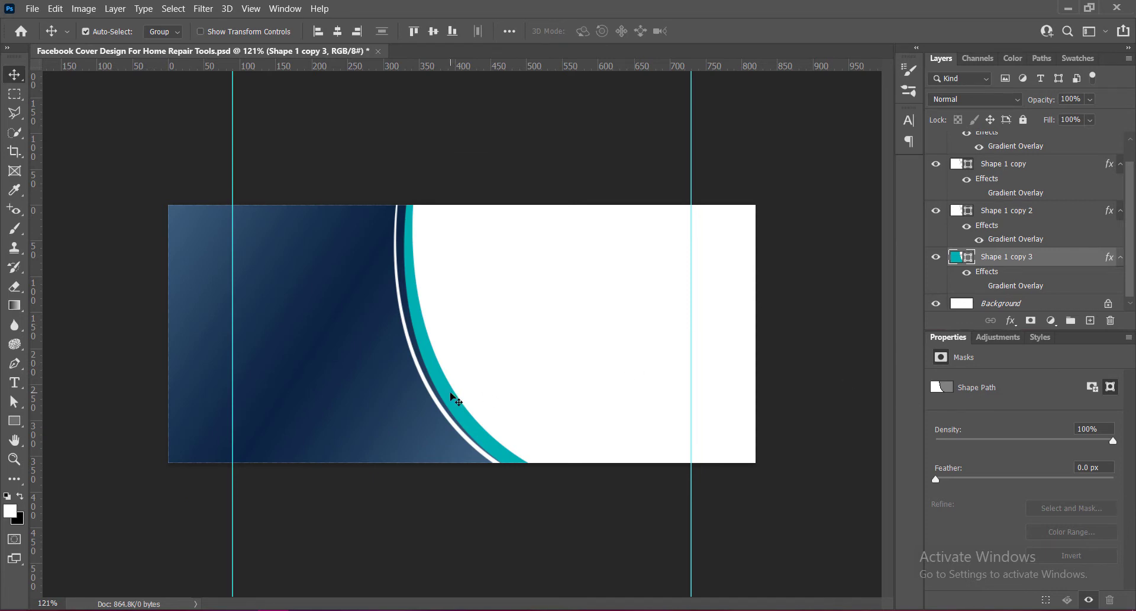
Duplicate the teal curved shape slightly to the right and fill the copy with navy sampled from the background.
{"action": "mouse_move", "coordinate": [451, 398]}
{"action": "left_mouse_down"}
{"action": "mouse_move", "coordinate": [474, 385]}
{"action": "mouse_move", "coordinate": [471, 398]}
{"action": "left_mouse_up"}
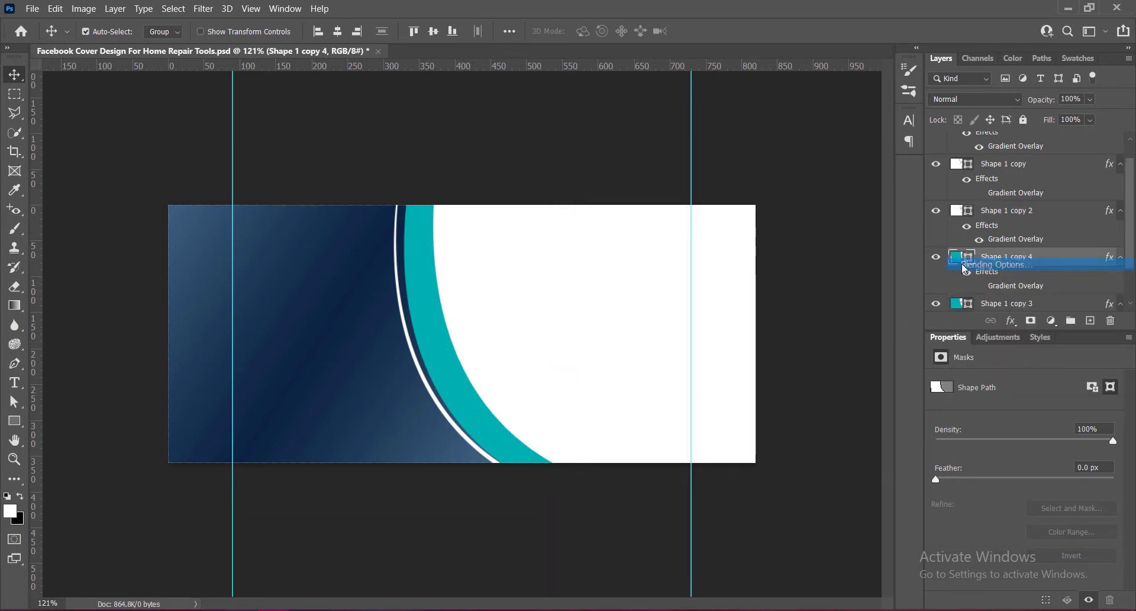
{"action": "double_click", "coordinate": [959, 261]}
{"action": "left_click", "coordinate": [459, 235]}
{"action": "left_click", "coordinate": [967, 44]}
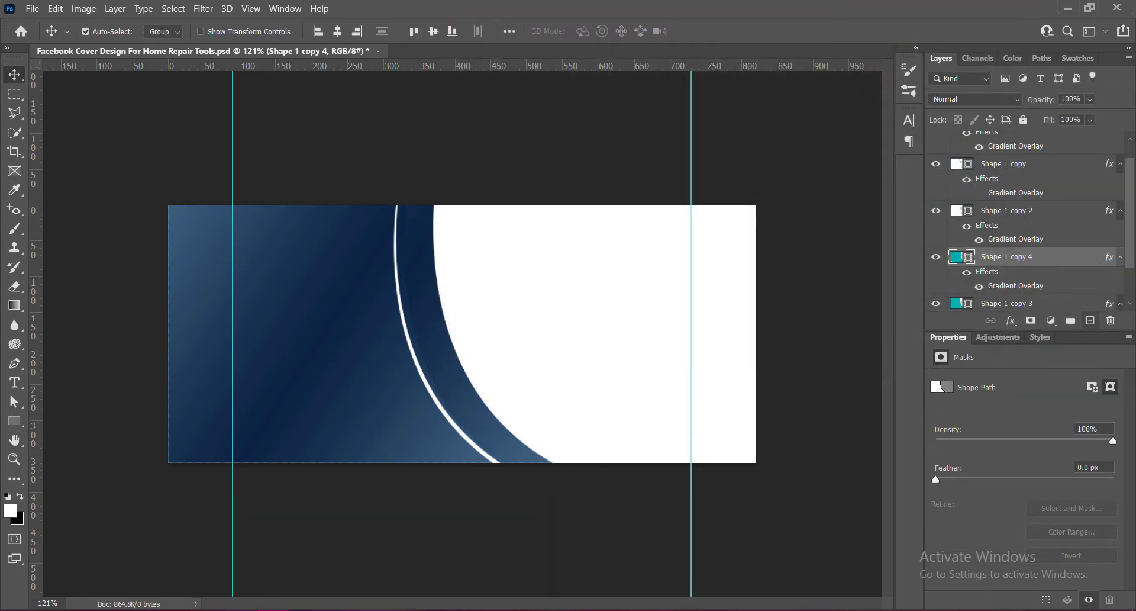
Move the navy copy beneath the teal shape in the layer stack and nudge it a few pixels left.
{"action": "left_click_drag", "start_coordinate": [960, 212], "coordinate": [961, 255]}
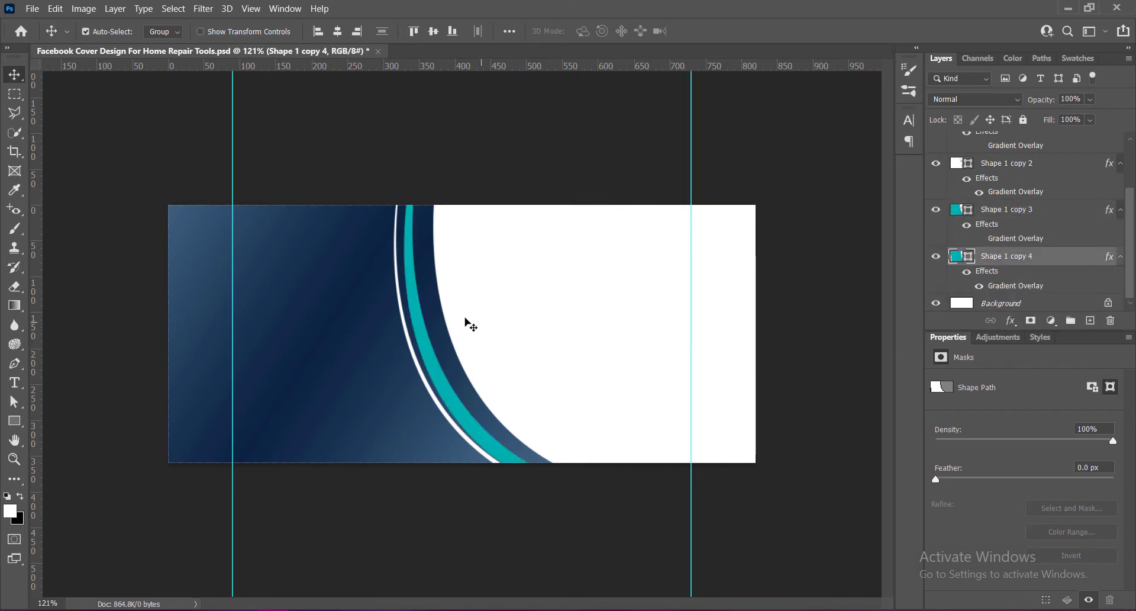
{"action": "key", "text": "Left"}
{"action": "key", "text": "Left"}
{"action": "key", "text": "Left"}
{"action": "key", "text": "Left"}
{"action": "key", "text": "Left"}
{"action": "key", "text": "Left"}
{"action": "key", "text": "Left"}
{"action": "key", "text": "Left"}
{"action": "key", "text": "Left"}
{"action": "key", "text": "Left"}
{"action": "key", "text": "Left"}
{"action": "key", "text": "Left"}
{"action": "key", "text": "Left"}
{"action": "key", "text": "Left"}
{"action": "key", "text": "Left"}
{"action": "key", "text": "Left"}
{"action": "key", "text": "Left"}
{"action": "key", "text": "Left"}
{"action": "key", "text": "Left"}
{"action": "key", "text": "Left"}
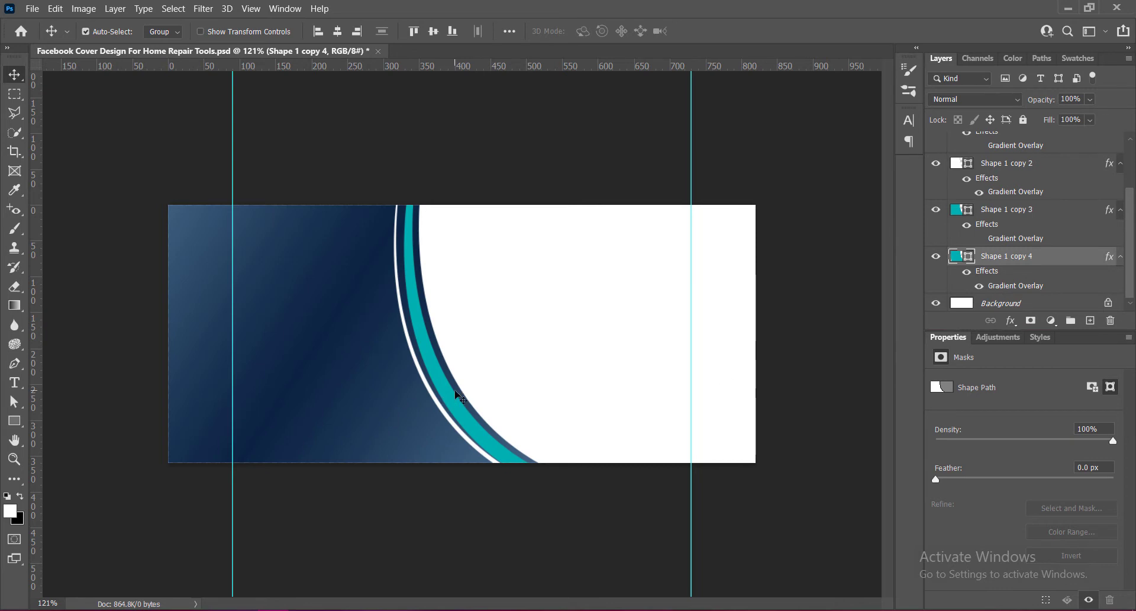
Rotate the navy copy about 1° with free transform, commit it, and save the document.
{"action": "key", "text": "ctrl+t"}
{"action": "mouse_move", "coordinate": [572, 524]}
{"action": "left_mouse_down"}
{"action": "mouse_move", "coordinate": [569, 470]}
{"action": "mouse_move", "coordinate": [571, 529]}
{"action": "left_mouse_up"}
{"action": "key", "text": "Left"}
{"action": "key", "text": "Left"}
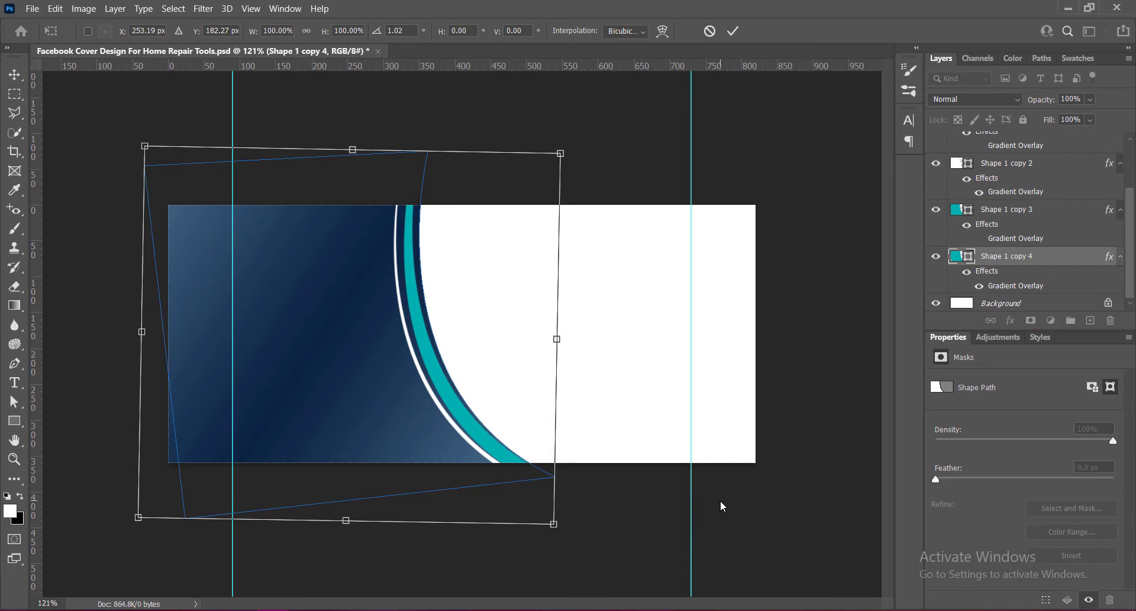
{"action": "left_click", "coordinate": [732, 31]}
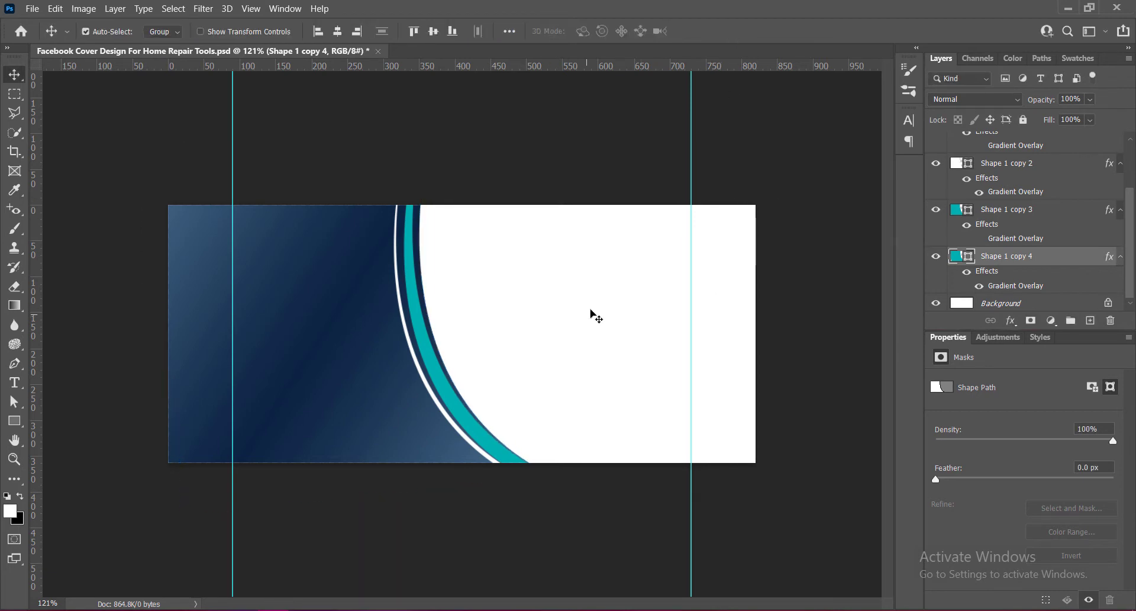
{"action": "key", "text": "ctrl+s"}
Paste the tools photo above the background and scale it to about 545 × 367 px on the right side, then save.
{"action": "key", "text": "ctrl+v"}
{"action": "key", "text": "ctrl+t"}
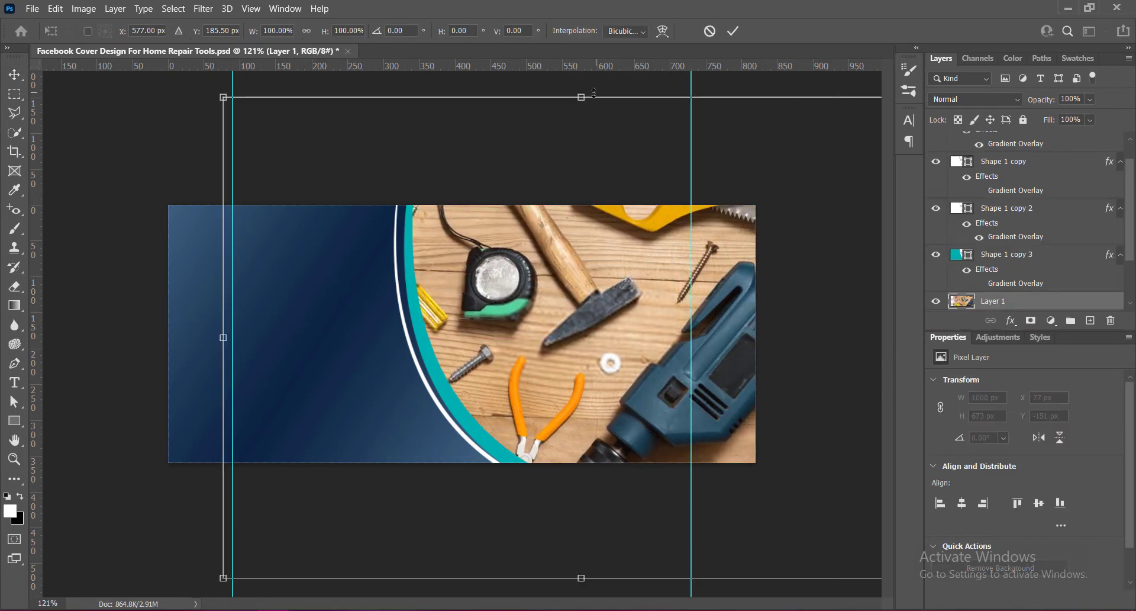
{"action": "left_click_drag", "start_coordinate": [594, 95], "coordinate": [592, 177]}
{"action": "left_click_drag", "start_coordinate": [583, 577], "coordinate": [583, 474]}
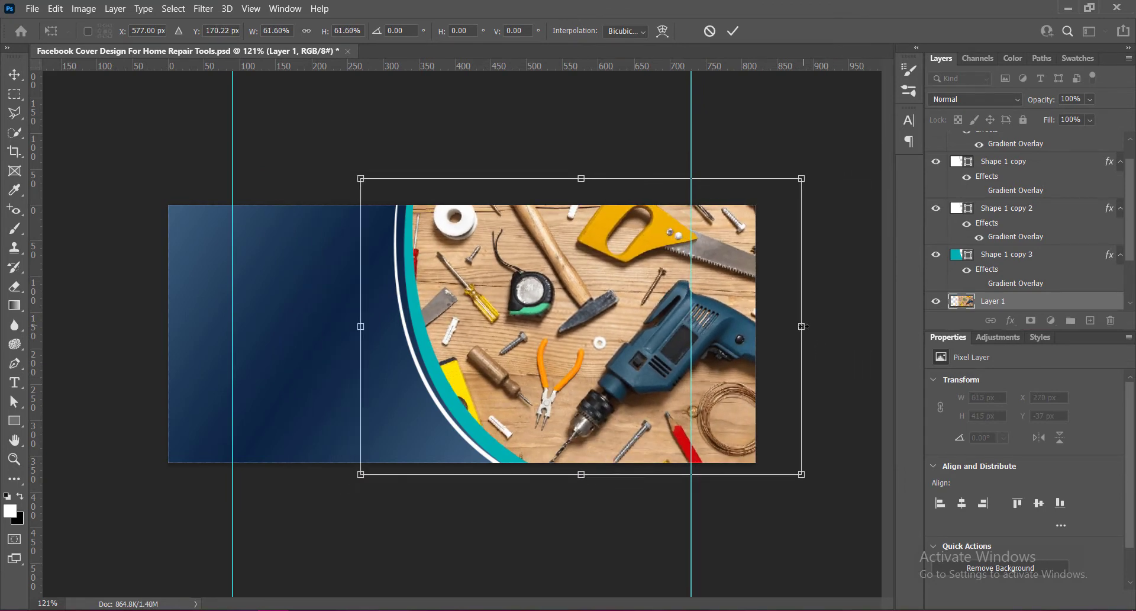
{"action": "left_click_drag", "start_coordinate": [802, 326], "coordinate": [780, 326]}
{"action": "left_click_drag", "start_coordinate": [570, 185], "coordinate": [570, 198]}
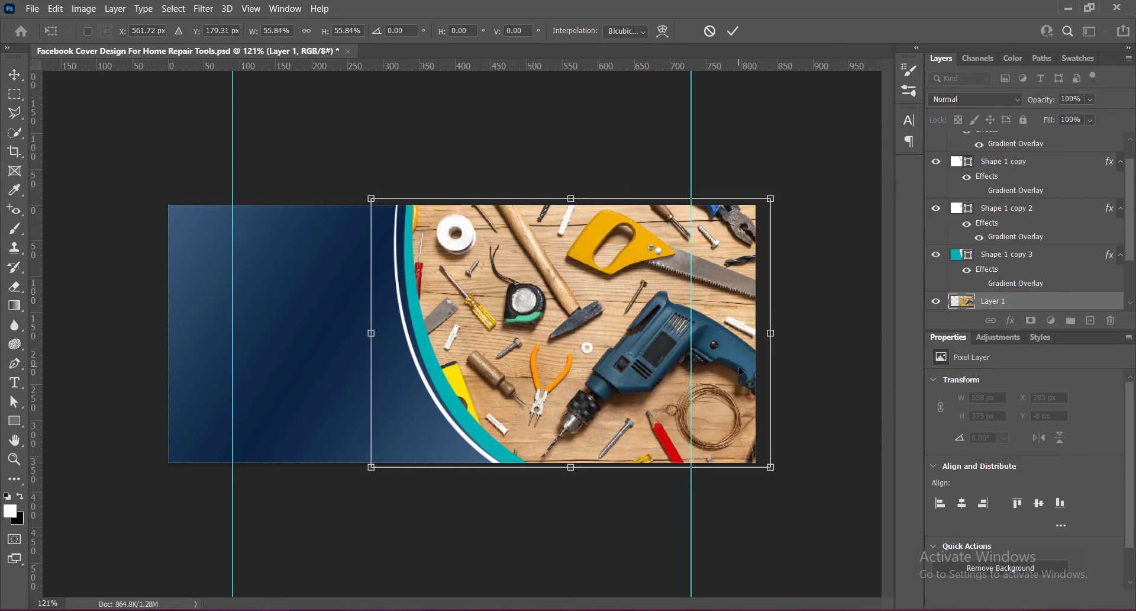
{"action": "left_click_drag", "start_coordinate": [371, 333], "coordinate": [382, 333]}
{"action": "left_click_drag", "start_coordinate": [766, 332], "coordinate": [772, 333]}
{"action": "key", "text": "Return"}
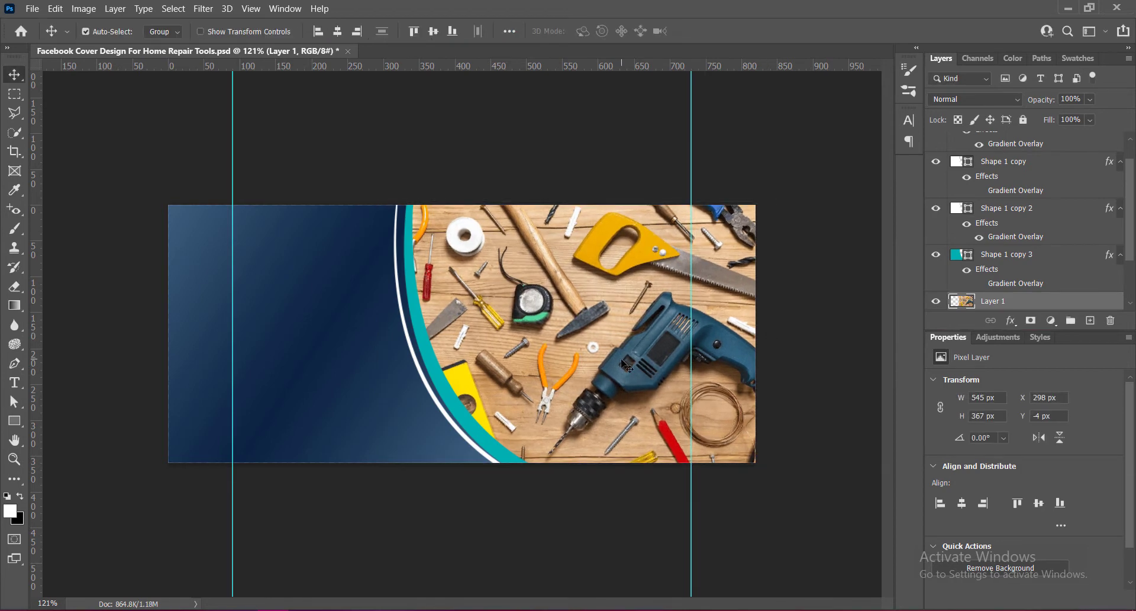
{"action": "key", "text": "ctrl+s"}
Apply a Vibrance adjustment of +100 to the tools photo.
{"action": "left_click", "coordinate": [83, 8]}
{"action": "mouse_move", "coordinate": [101, 42]}
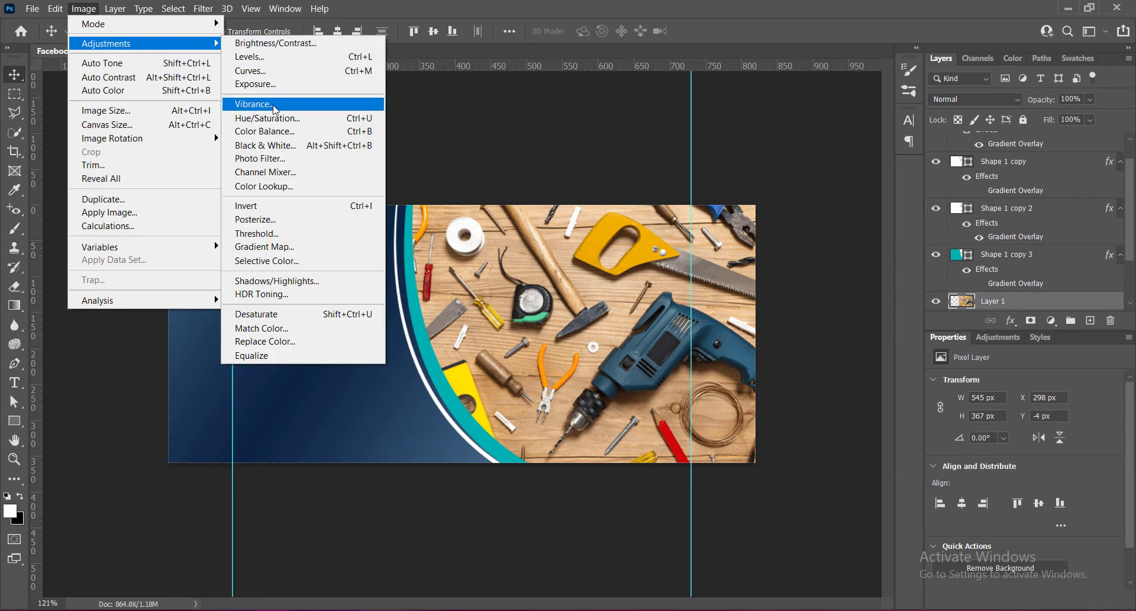
{"action": "left_click", "coordinate": [266, 107]}
{"action": "left_click_drag", "start_coordinate": [622, 132], "coordinate": [695, 132]}
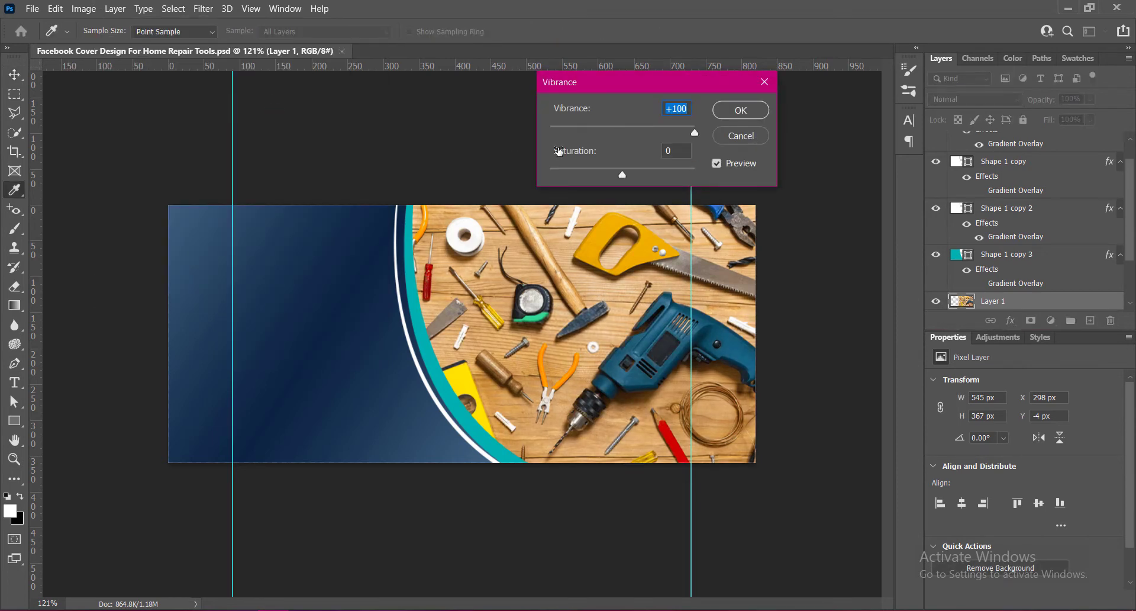
{"action": "left_click", "coordinate": [740, 110]}
Raise the tools photo's contrast to 38 with Brightness/Contrast.
{"action": "left_click", "coordinate": [83, 9]}
{"action": "mouse_move", "coordinate": [107, 43]}
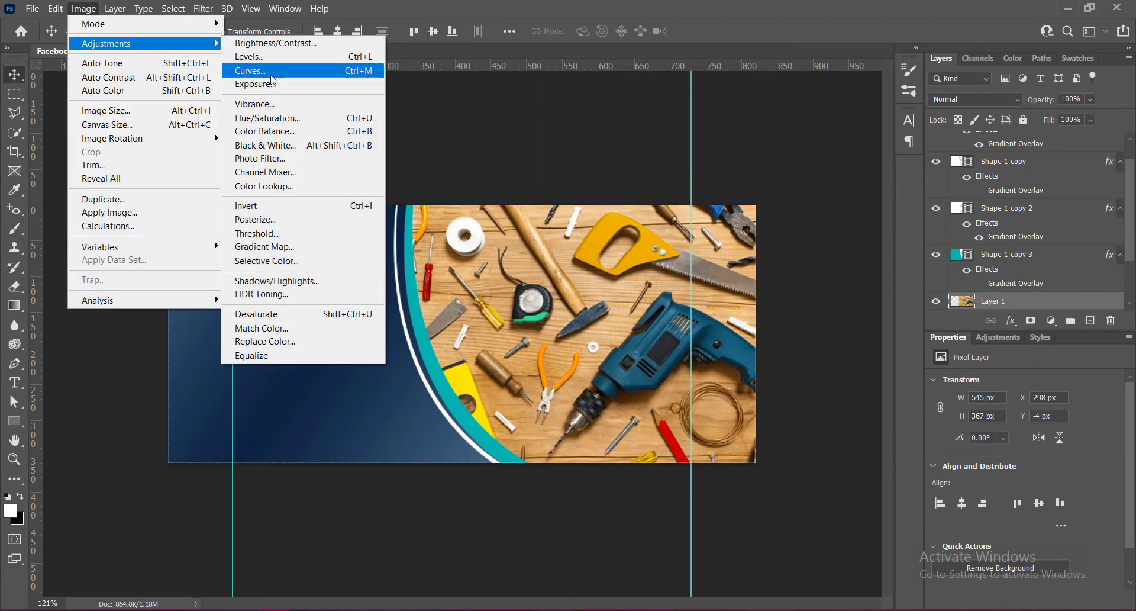
{"action": "left_click", "coordinate": [276, 43]}
{"action": "left_click_drag", "start_coordinate": [798, 119], "coordinate": [825, 125]}
{"action": "left_click", "coordinate": [858, 102]}
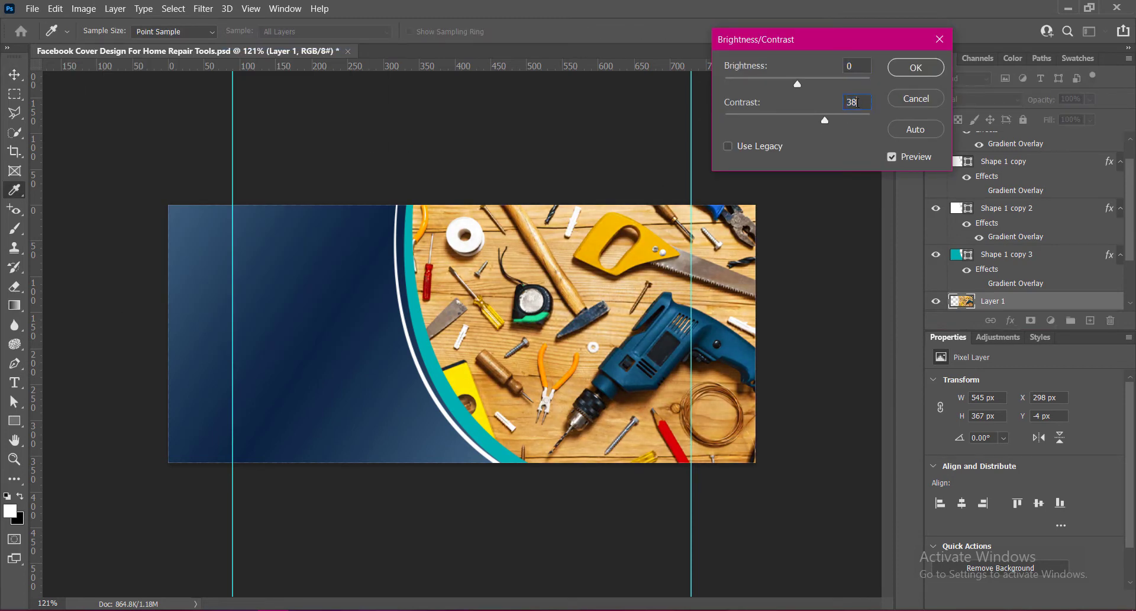
{"action": "left_click", "coordinate": [917, 67]}
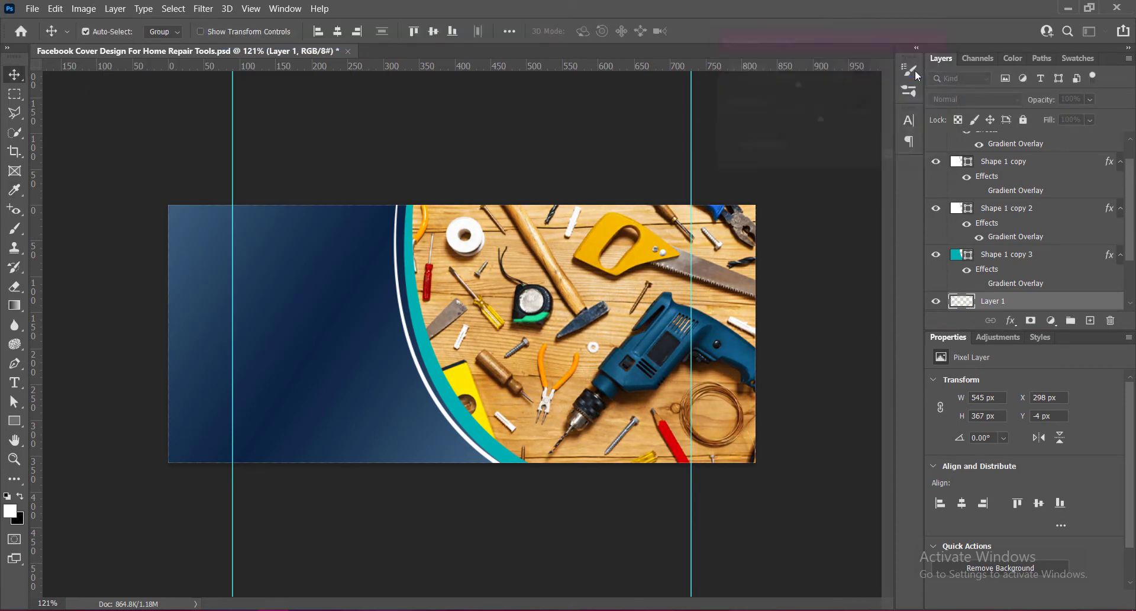
Apply a gentle S-shaped Curves adjustment to the tools photo.
{"action": "left_click", "coordinate": [83, 9]}
{"action": "mouse_move", "coordinate": [107, 43]}
{"action": "left_click", "coordinate": [308, 71]}
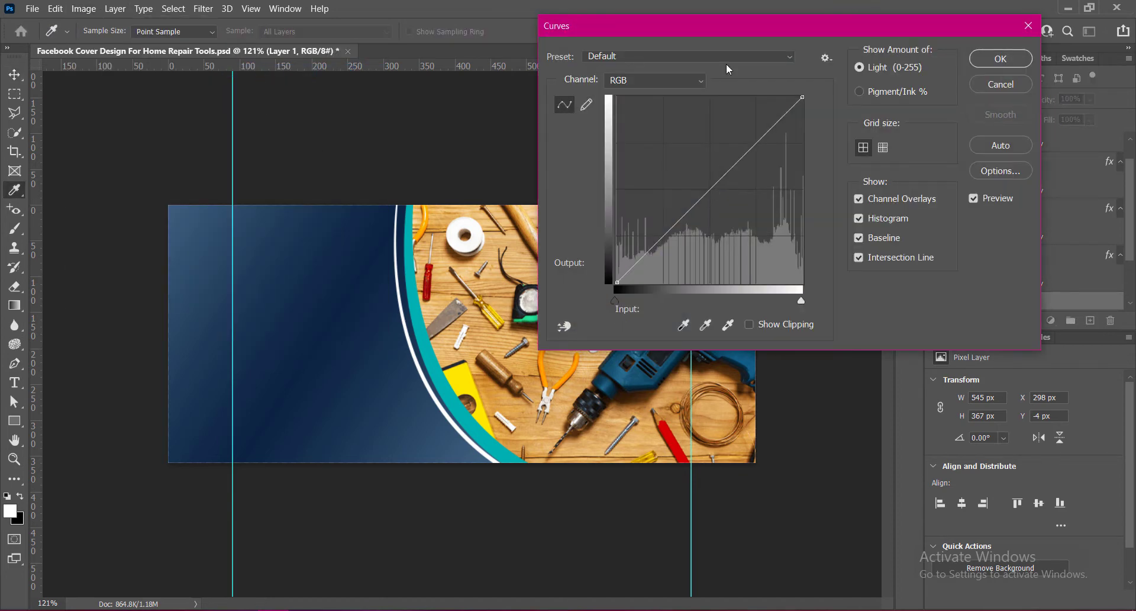
{"action": "left_click_drag", "start_coordinate": [730, 35], "coordinate": [914, 24]}
{"action": "left_click", "coordinate": [893, 171]}
{"action": "left_click_drag", "start_coordinate": [893, 171], "coordinate": [900, 179]}
{"action": "mouse_move", "coordinate": [955, 134]}
{"action": "left_mouse_down"}
{"action": "mouse_move", "coordinate": [947, 121]}
{"action": "mouse_move", "coordinate": [946, 135]}
{"action": "left_mouse_up"}
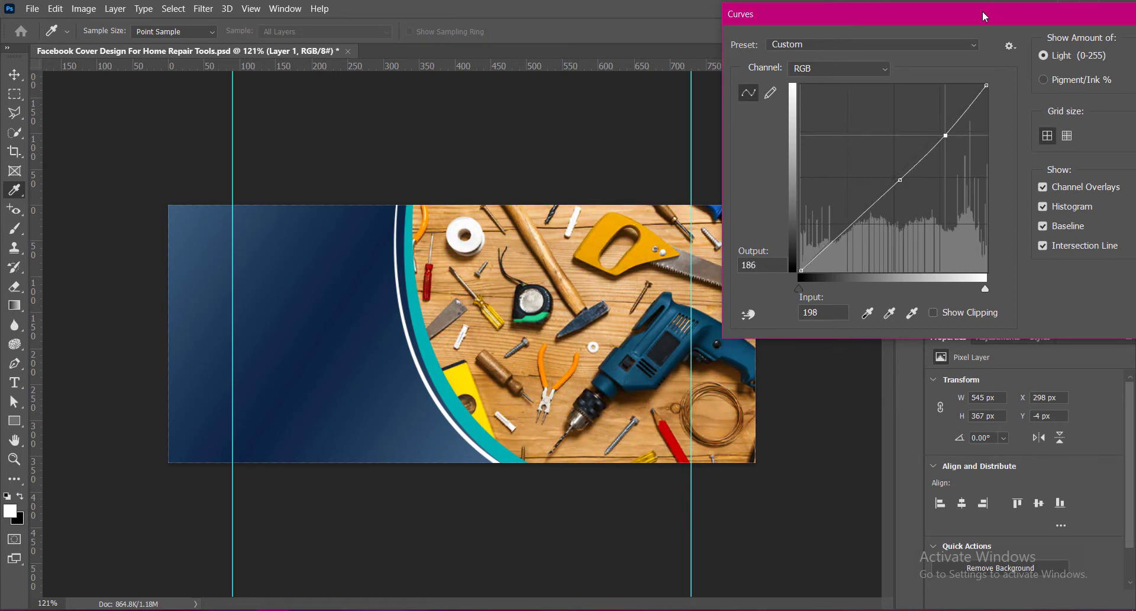
{"action": "key", "text": "Return"}
Color-balance the photo's midtones to -54, 0, +45.
{"action": "left_click", "coordinate": [83, 8]}
{"action": "mouse_move", "coordinate": [199, 49]}
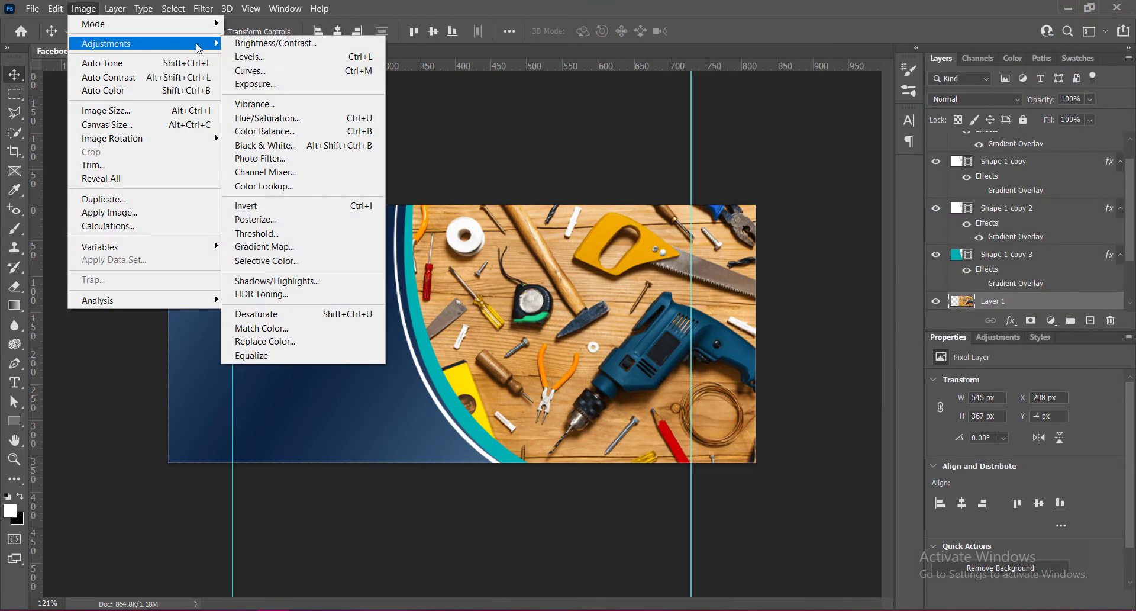
{"action": "left_click", "coordinate": [261, 131]}
{"action": "left_click_drag", "start_coordinate": [844, 181], "coordinate": [876, 186]}
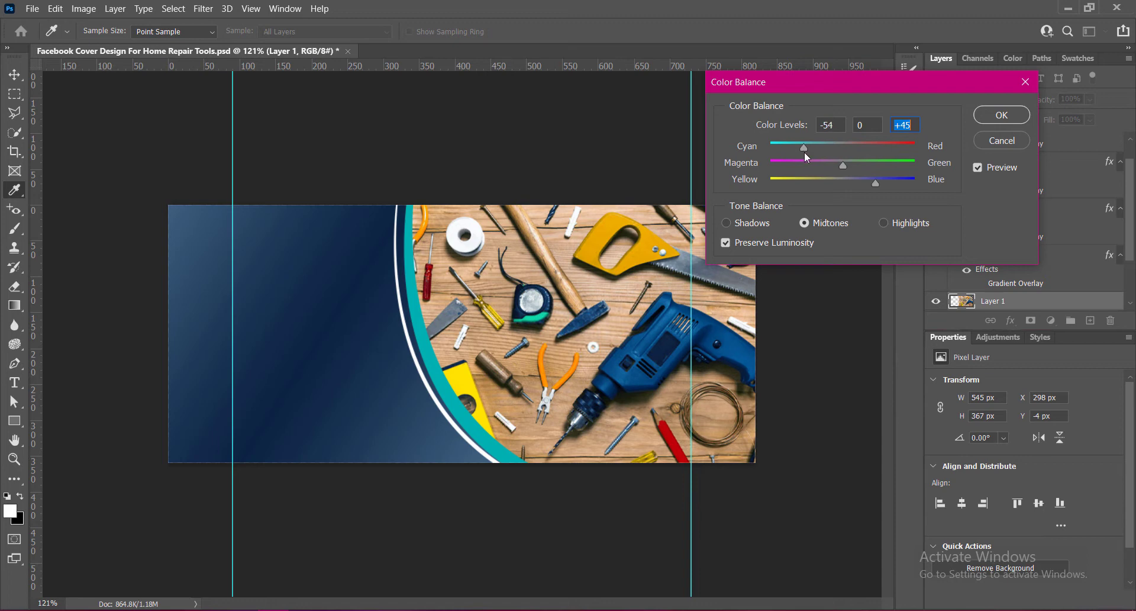
{"action": "left_click", "coordinate": [1004, 114]}
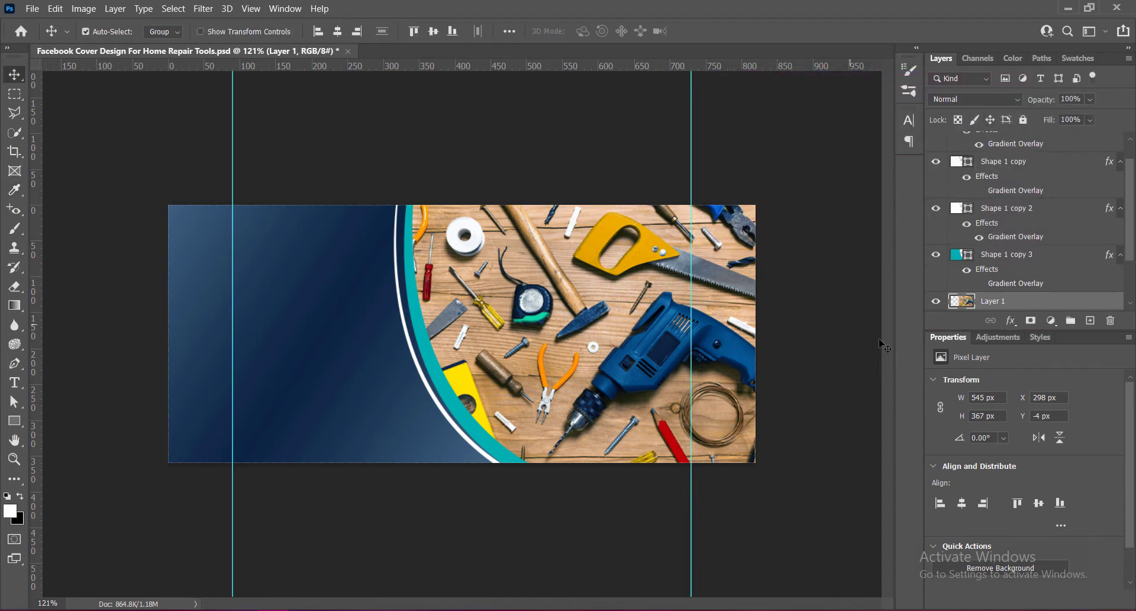
Save and draw a white rectangle about 295 × 155 px over the photo's upper right corner on a new layer.
{"action": "key", "text": "ctrl+s"}
{"action": "left_click", "coordinate": [1090, 320]}
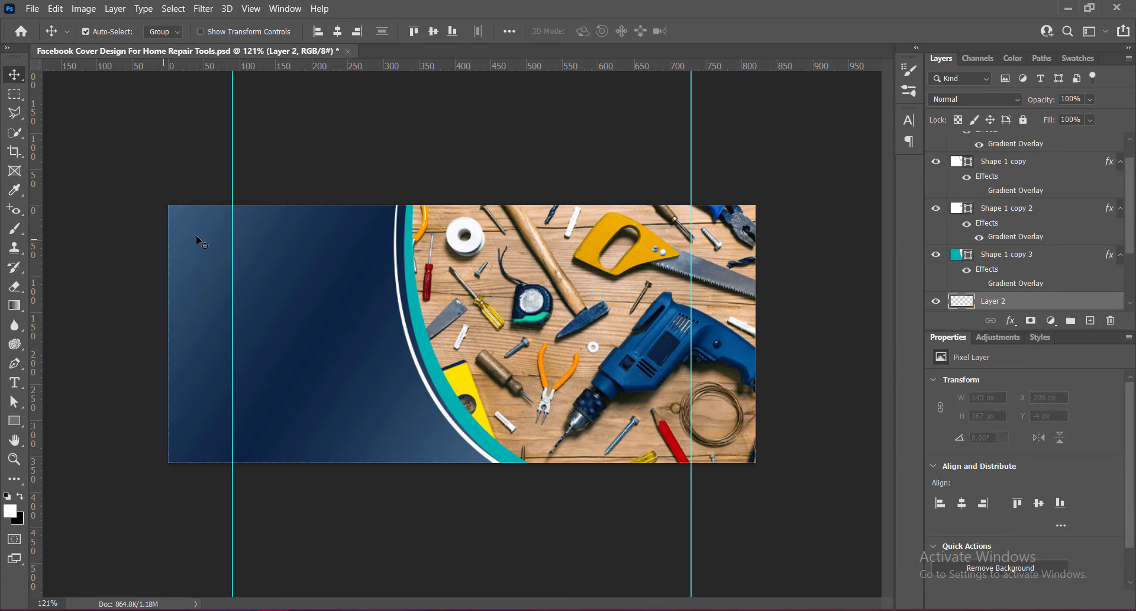
{"action": "left_click", "coordinate": [14, 420]}
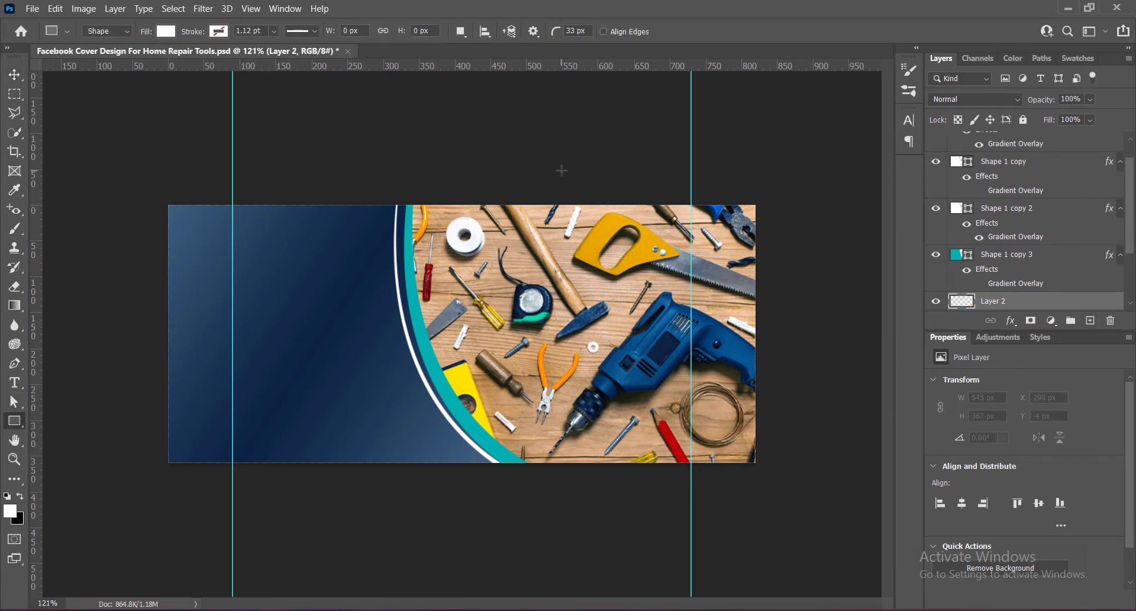
{"action": "left_click_drag", "start_coordinate": [562, 171], "coordinate": [770, 278]}
Round the rectangle's corners, setting the radius to 75 px and then to 60 px.
{"action": "scroll", "coordinate": [987, 504], "scroll_direction": "down", "scroll_amount": 2}
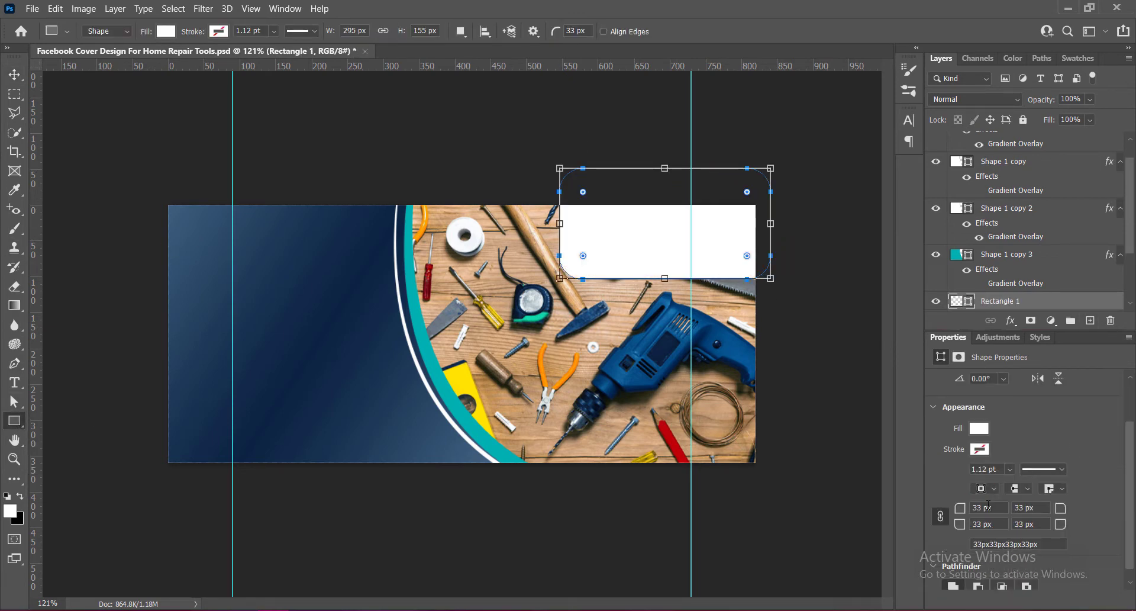
{"action": "type", "text": "75"}
{"action": "left_click", "coordinate": [1020, 507]}
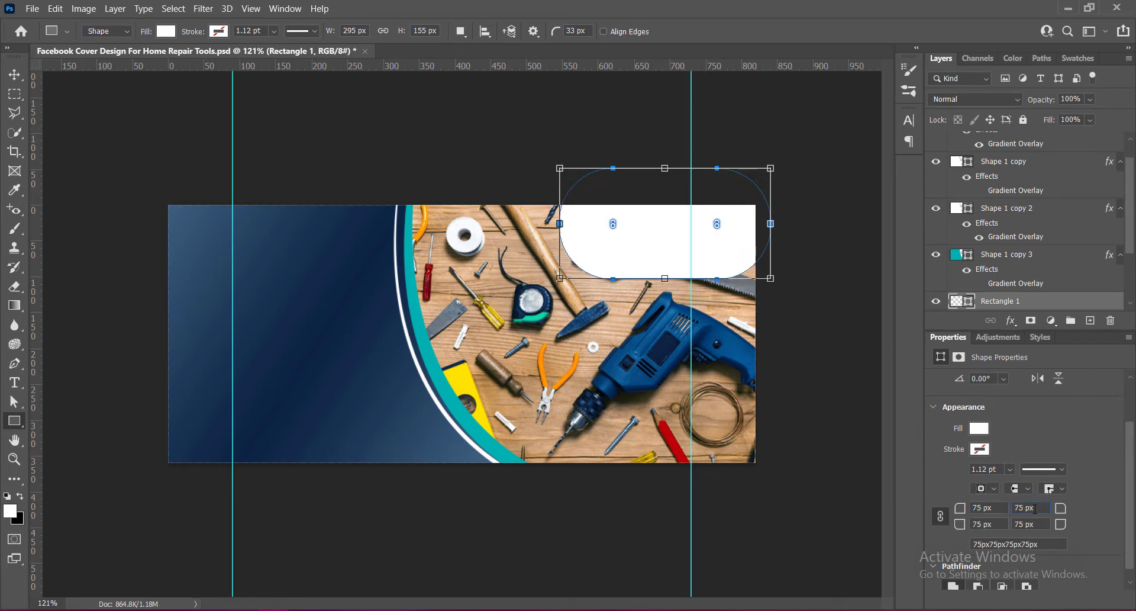
{"action": "left_click_drag", "start_coordinate": [996, 509], "coordinate": [926, 510]}
{"action": "type", "text": "60"}
{"action": "left_click", "coordinate": [1036, 508]}
Move the rounded rectangle slightly up and to the right.
{"action": "left_click", "coordinate": [15, 75]}
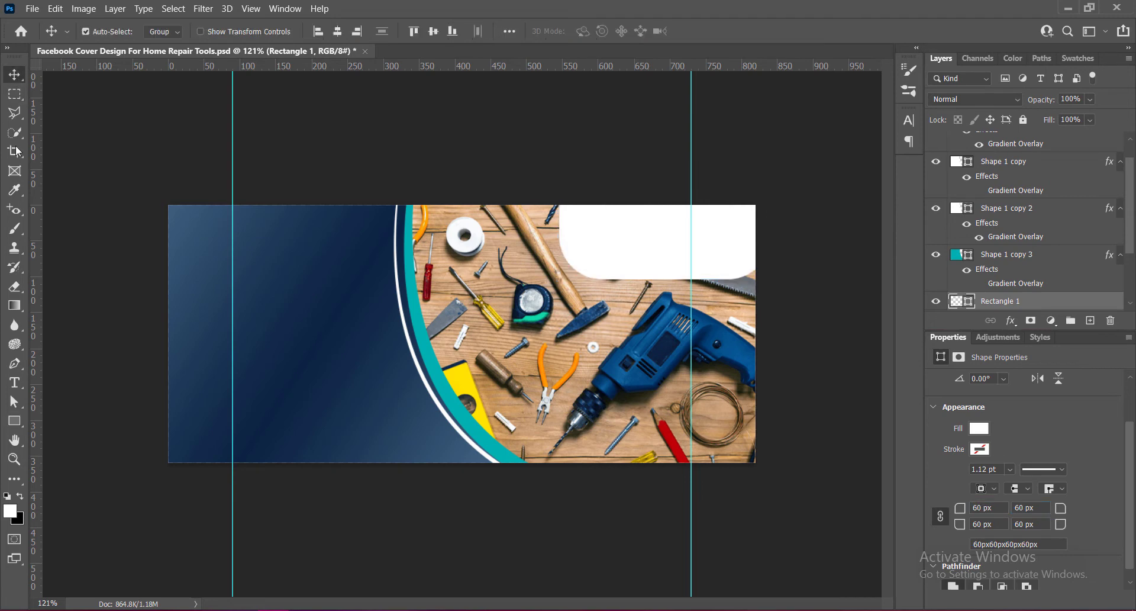
{"action": "mouse_move", "coordinate": [628, 254]}
{"action": "left_mouse_down"}
{"action": "mouse_move", "coordinate": [662, 253]}
{"action": "mouse_move", "coordinate": [640, 247]}
{"action": "left_mouse_up"}
{"action": "scroll", "coordinate": [639, 246], "scroll_direction": "up", "scroll_amount": 3}
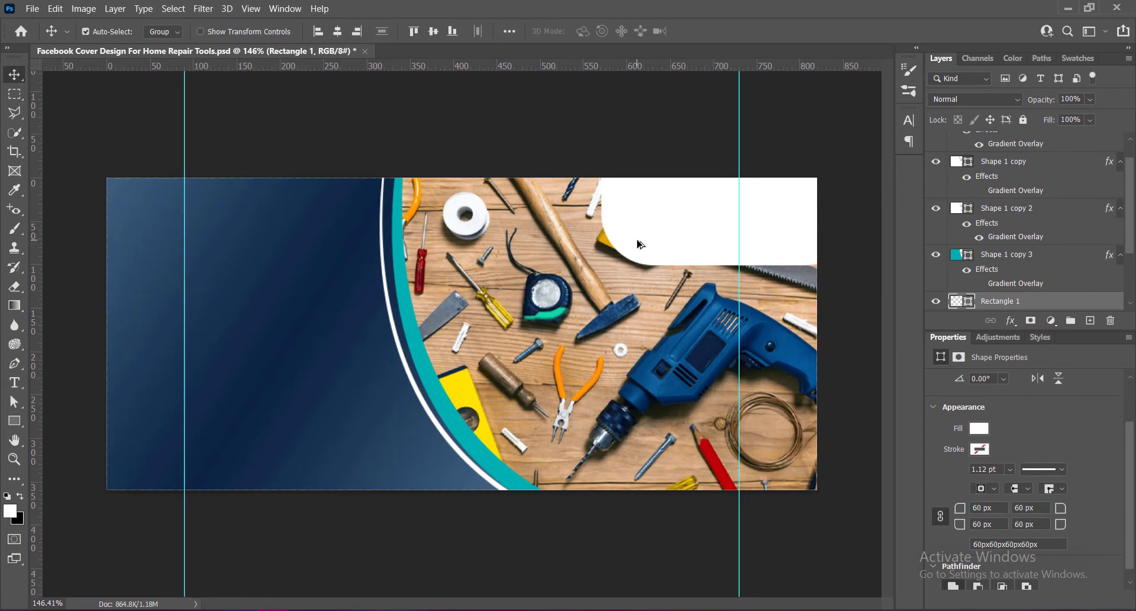
Apply a reflected gradient overlay to the rectangle with Reverse enabled, then save.
{"action": "right_click", "coordinate": [955, 302]}
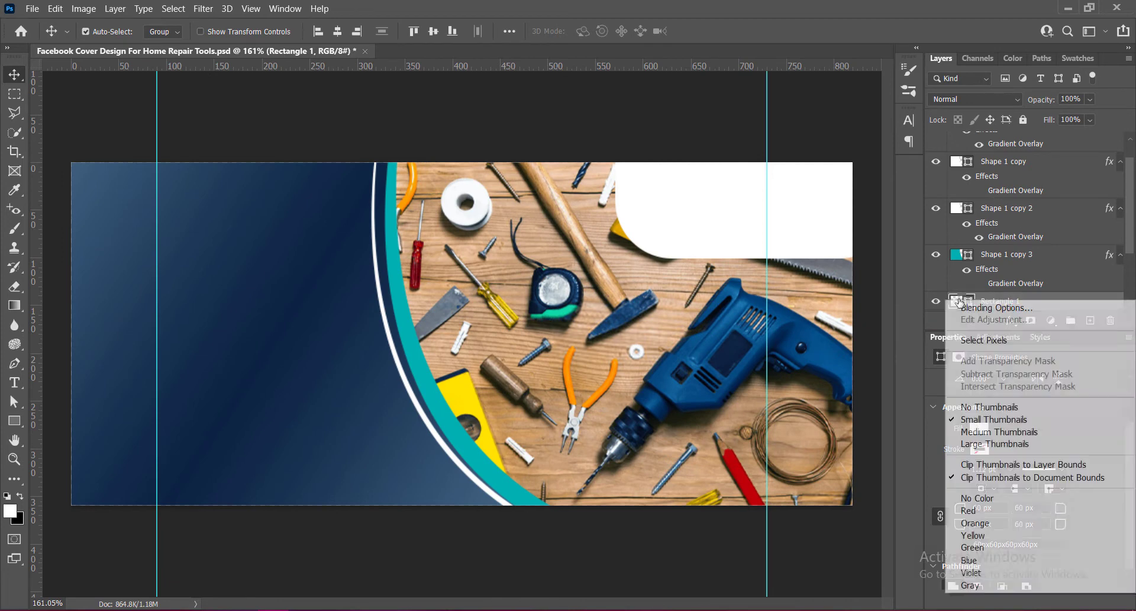
{"action": "left_click", "coordinate": [968, 307]}
{"action": "left_click", "coordinate": [462, 236]}
{"action": "left_click_drag", "start_coordinate": [781, 16], "coordinate": [459, 66]}
{"action": "left_click", "coordinate": [180, 282]}
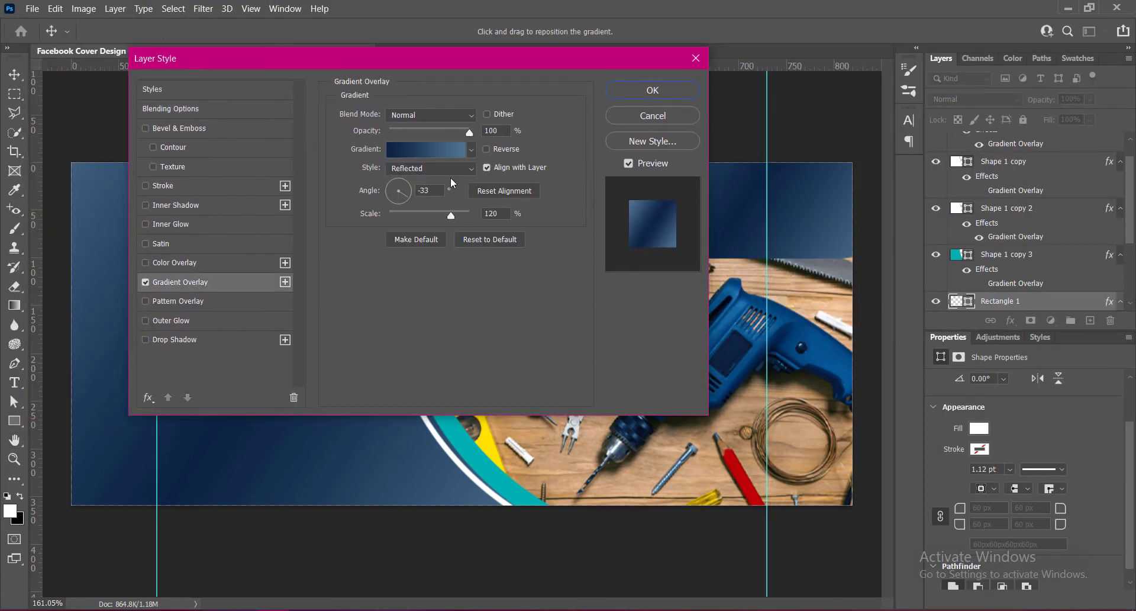
{"action": "left_click", "coordinate": [486, 149]}
{"action": "left_click", "coordinate": [653, 92]}
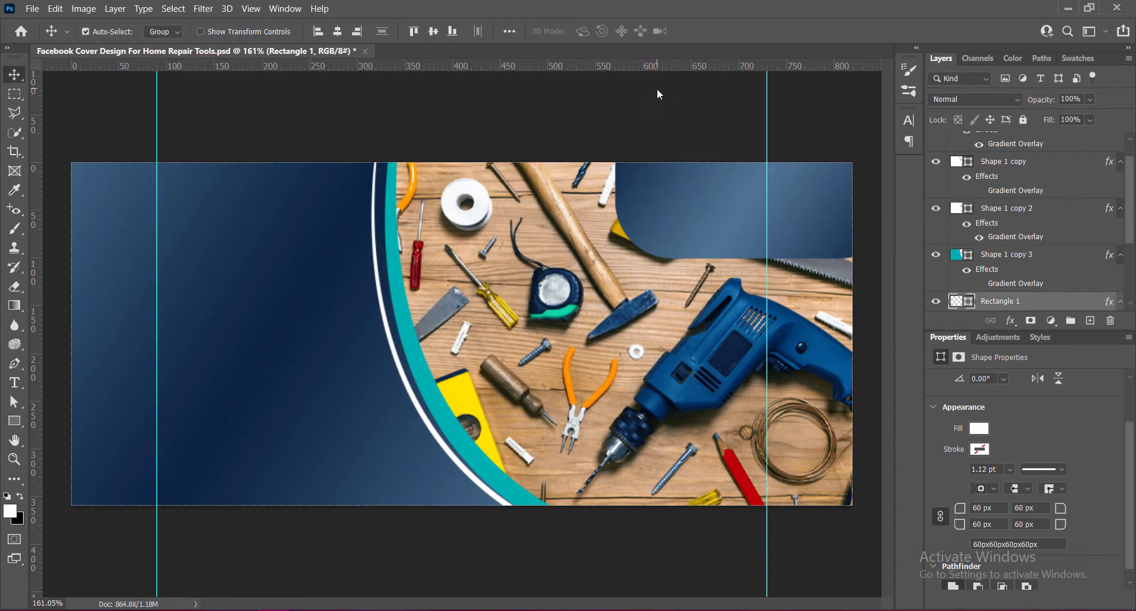
{"action": "key", "text": "ctrl+s"}
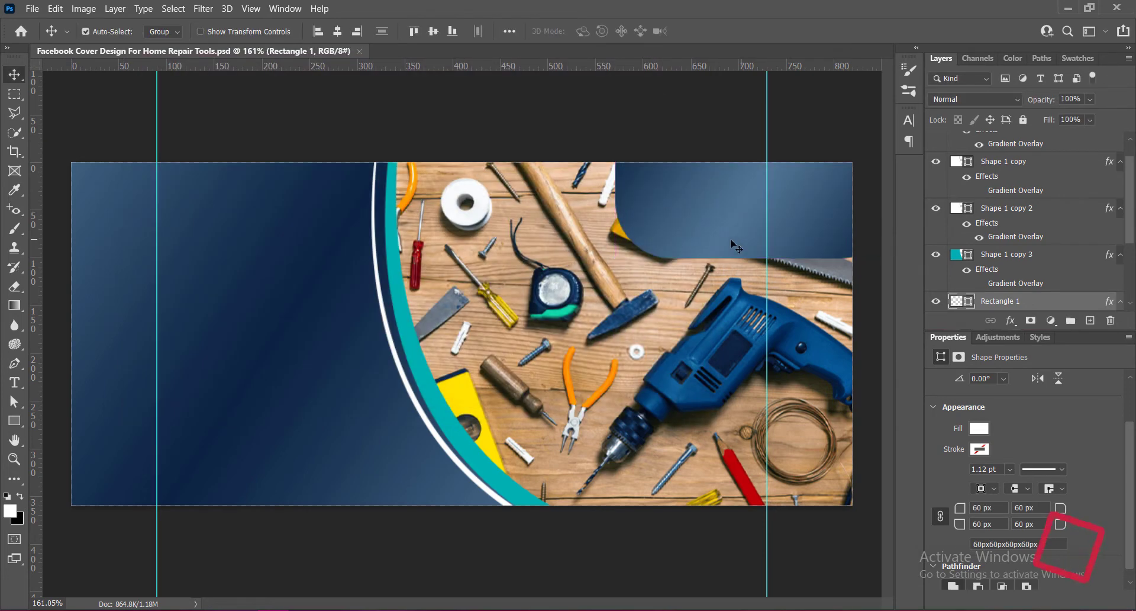
Set the rectangle's corner radii to 75 px.
{"action": "left_click", "coordinate": [988, 507]}
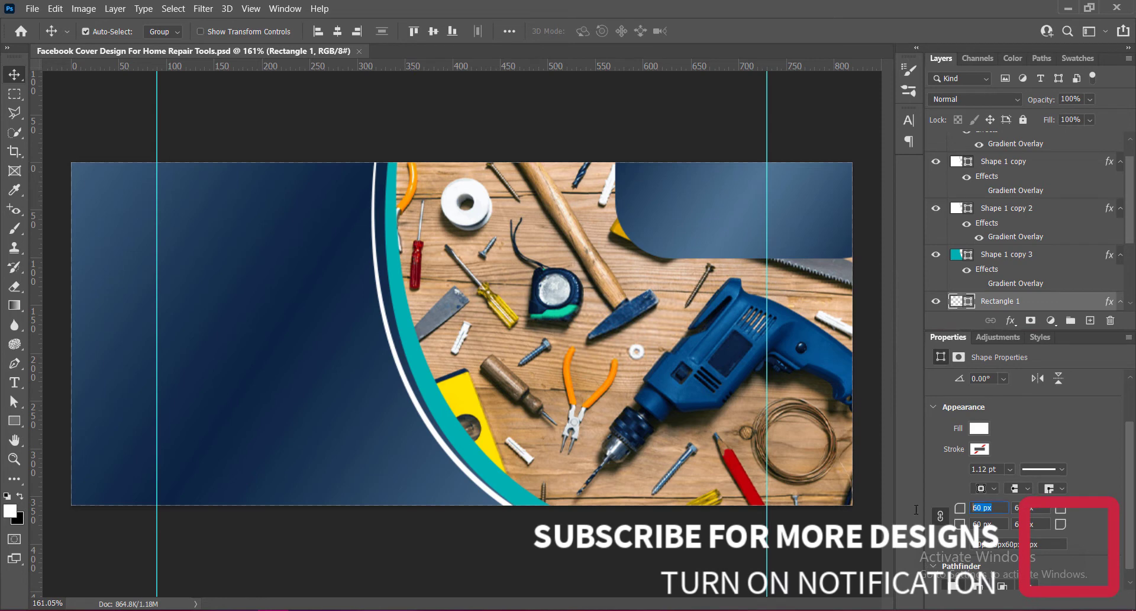
{"action": "type", "text": "75"}
{"action": "left_click", "coordinate": [1031, 508]}
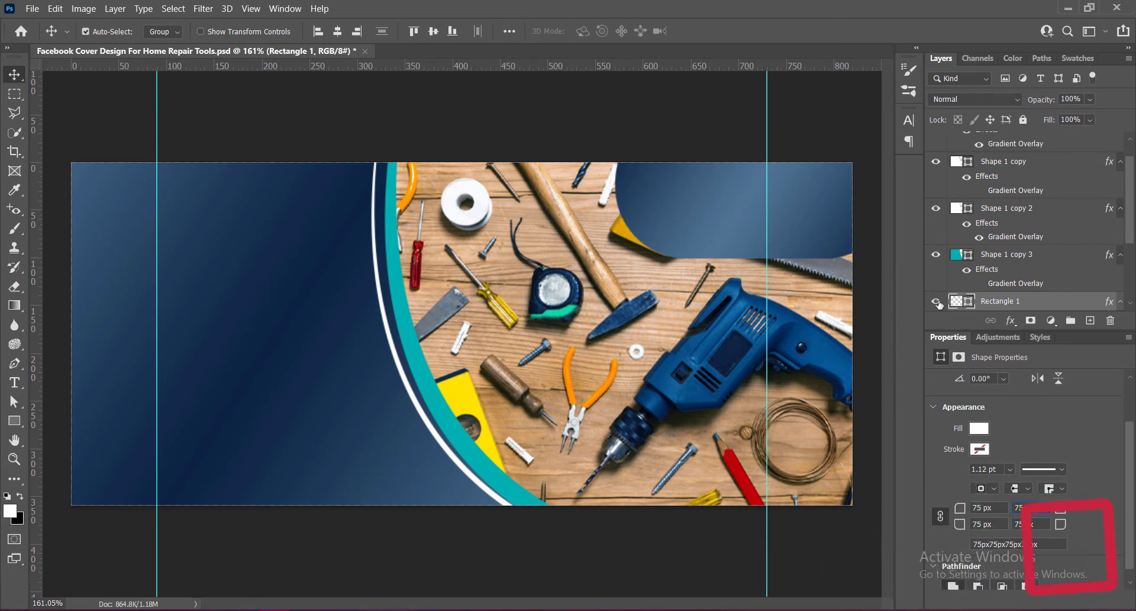
Edit the rectangle's gradient overlay to turn off Reverse and set the angle to 33°.
{"action": "double_click", "coordinate": [961, 307]}
{"action": "left_click", "coordinate": [180, 282]}
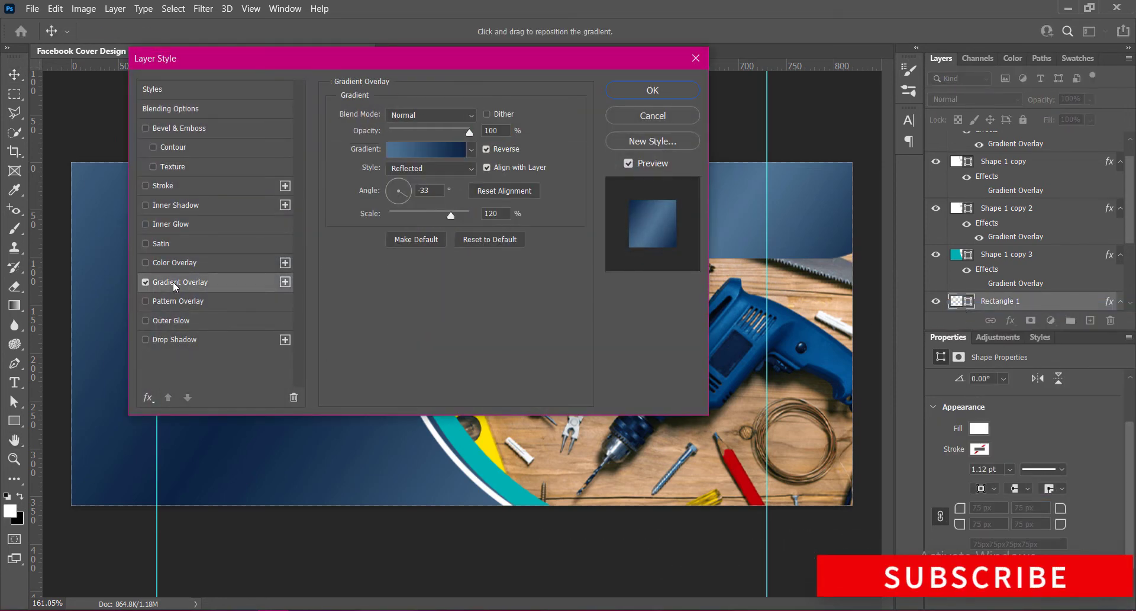
{"action": "left_click", "coordinate": [488, 149]}
{"action": "left_click_drag", "start_coordinate": [418, 191], "coordinate": [515, 204]}
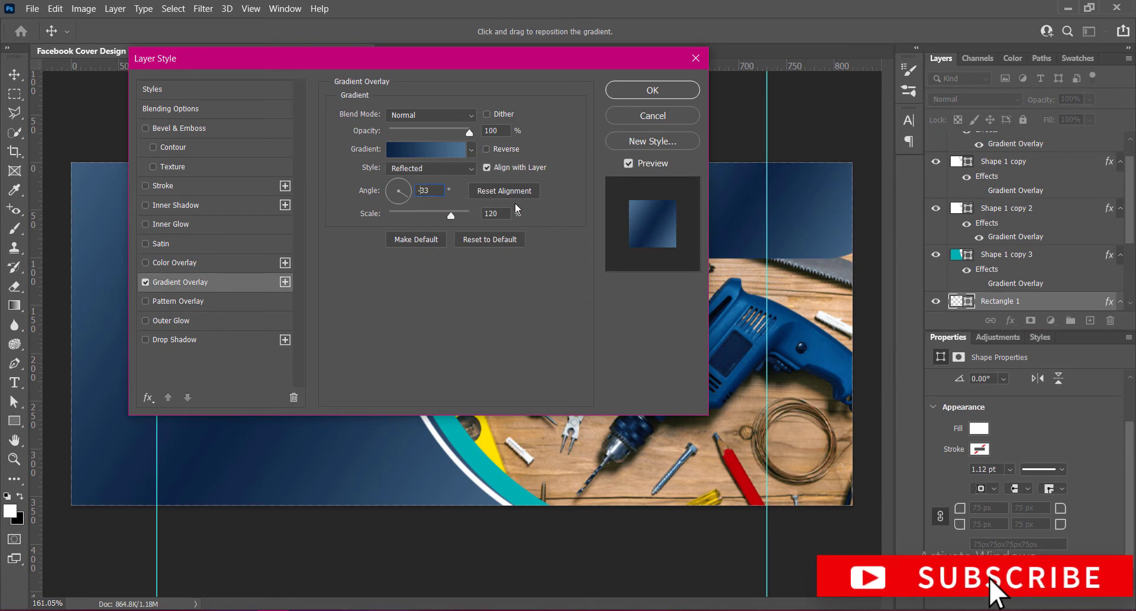
{"action": "type", "text": "33"}
{"action": "left_click", "coordinate": [632, 96]}
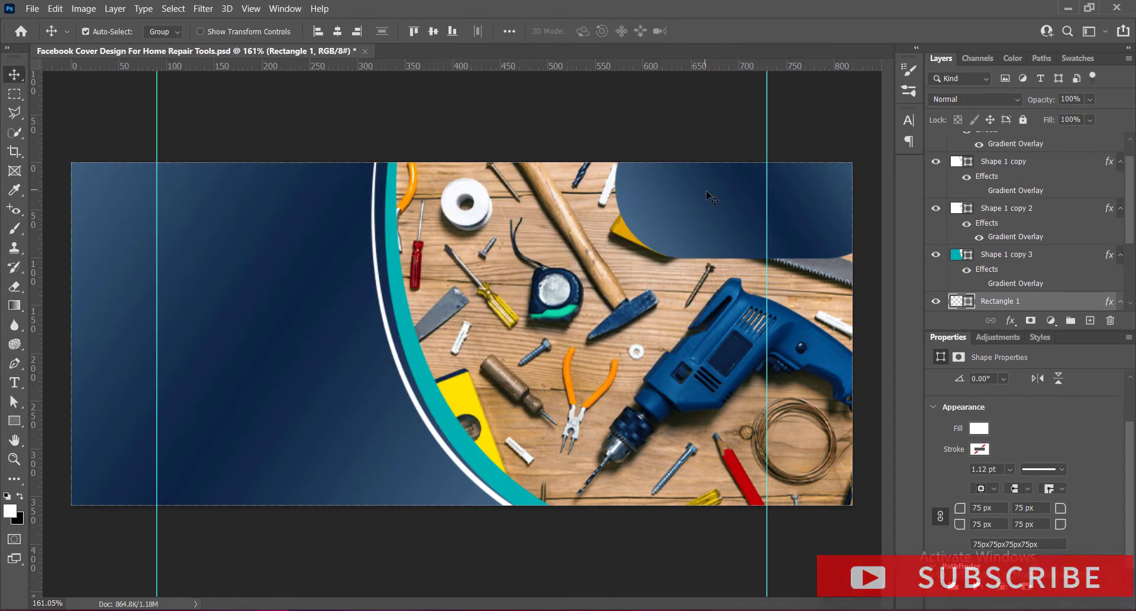
{"action": "left_click_drag", "start_coordinate": [730, 201], "coordinate": [732, 201]}
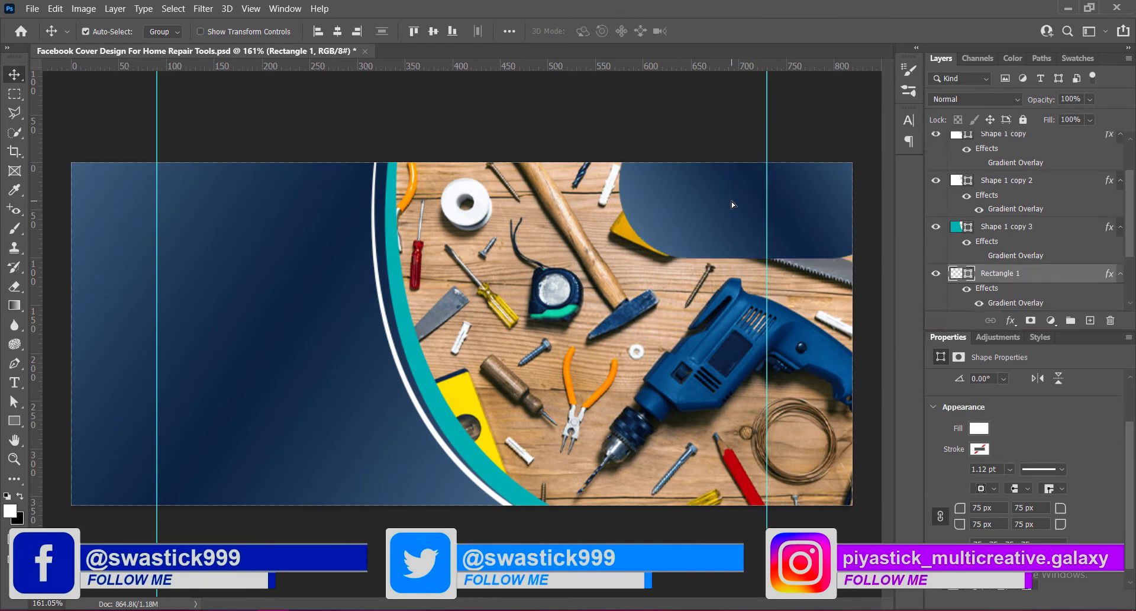
Stretch the rounded rectangle wider toward the right edge of the canvas.
{"action": "key", "text": "ctrl+t"}
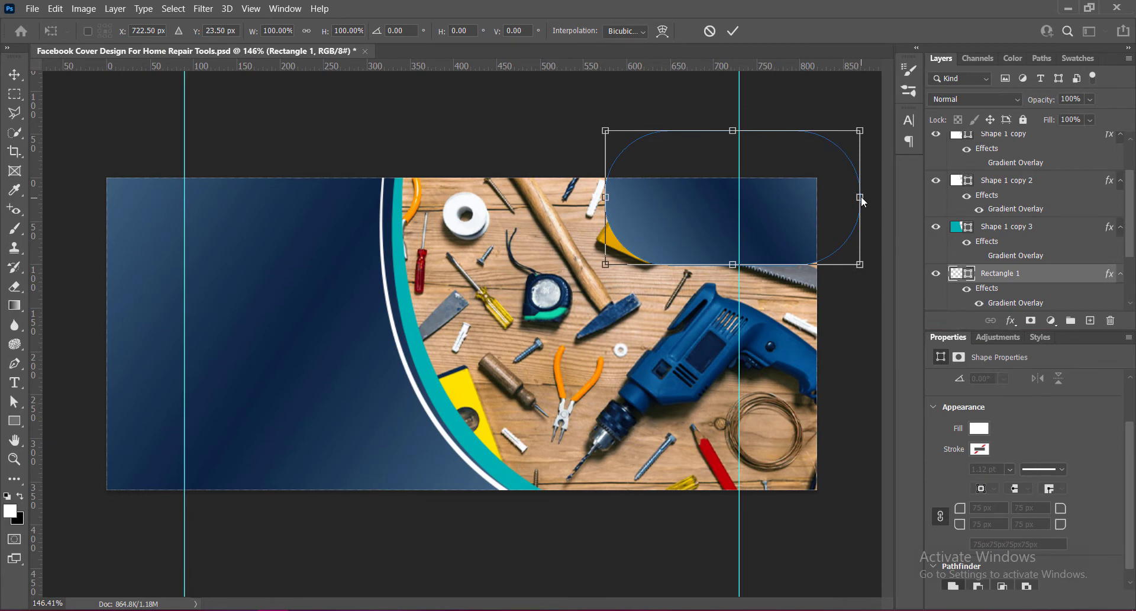
{"action": "left_click_drag", "start_coordinate": [862, 201], "coordinate": [881, 201]}
{"action": "left_click", "coordinate": [733, 31]}
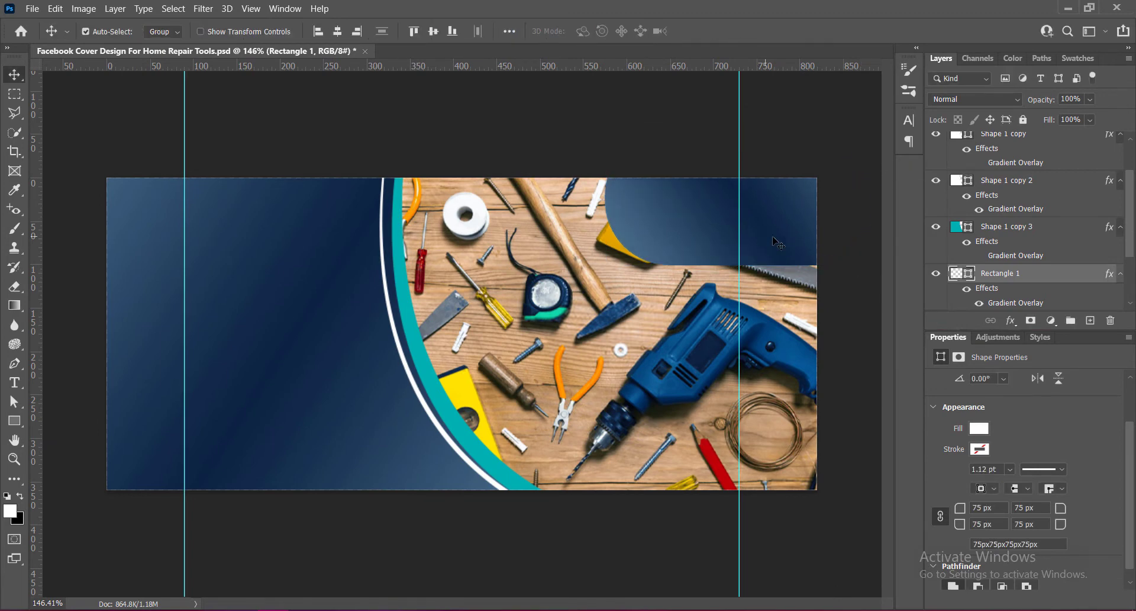
Set the rounded rectangle's layer opacity to 81% and save the document.
{"action": "left_click_drag", "start_coordinate": [809, 309], "coordinate": [804, 311]}
{"action": "left_click", "coordinate": [1089, 99]}
{"action": "left_click_drag", "start_coordinate": [1109, 117], "coordinate": [1082, 120]}
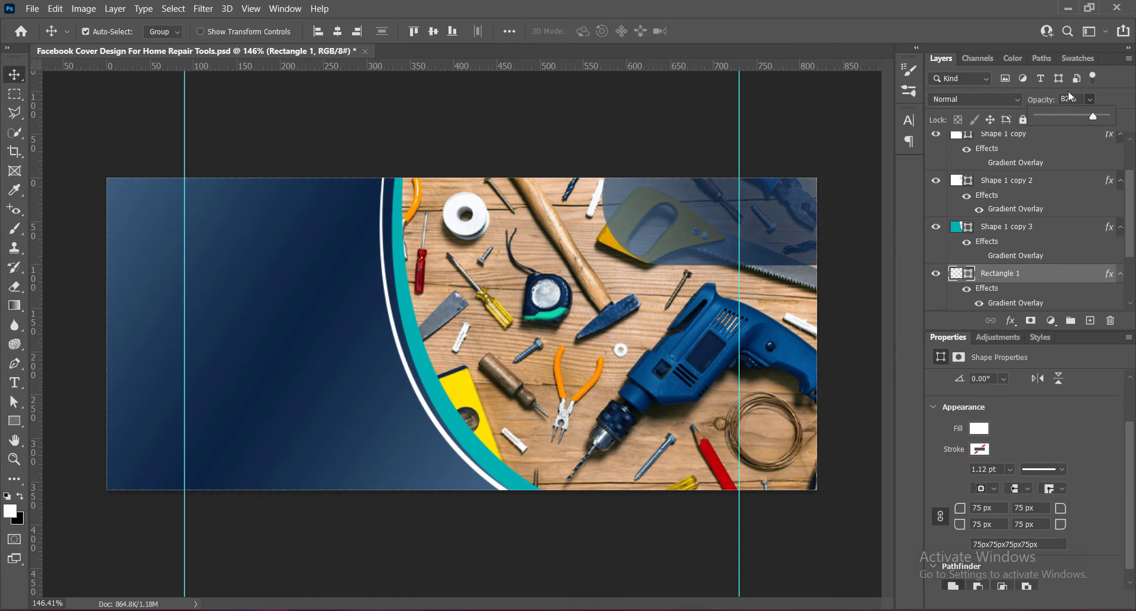
{"action": "left_click_drag", "start_coordinate": [1078, 99], "coordinate": [1041, 101]}
{"action": "type", "text": "81"}
{"action": "key", "text": "ctrl+s"}
Paste the brand logo image and scale it down to fit inside the rounded rectangle panel.
{"action": "key", "text": "ctrl+v"}
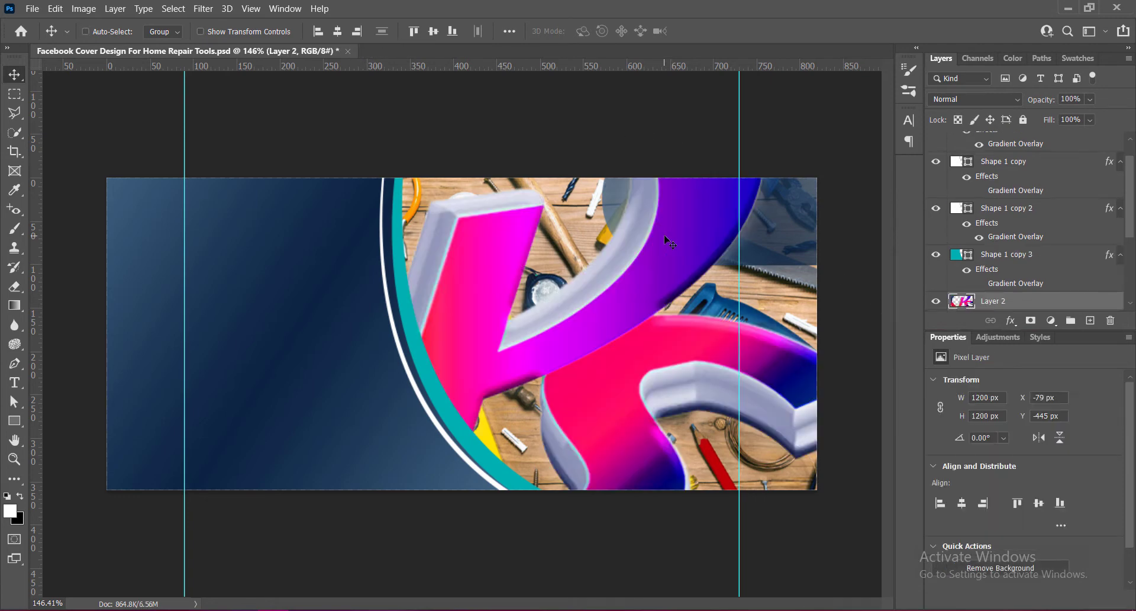
{"action": "key", "text": "ctrl+t"}
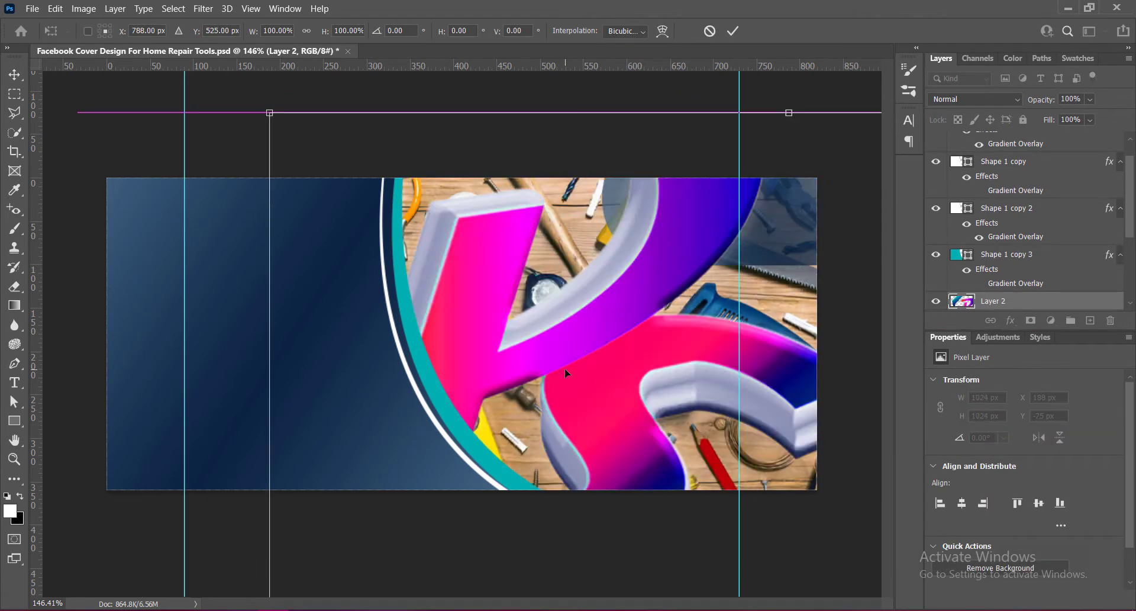
{"action": "left_click_drag", "start_coordinate": [270, 114], "coordinate": [639, 393]}
{"action": "left_click_drag", "start_coordinate": [805, 538], "coordinate": [384, 168]}
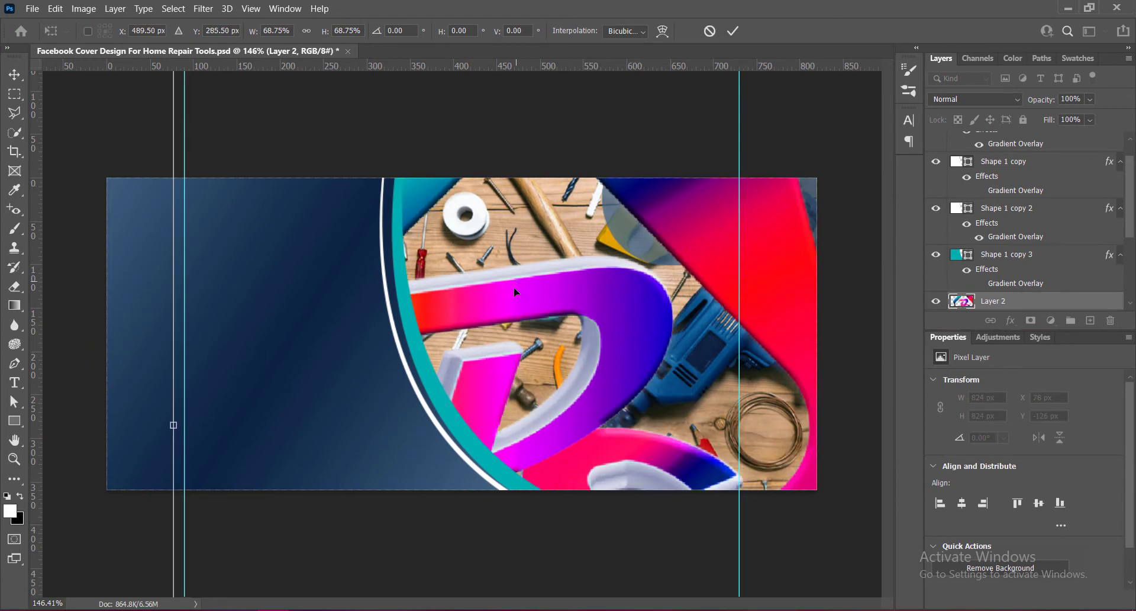
{"action": "left_click_drag", "start_coordinate": [515, 288], "coordinate": [598, 417]}
{"action": "left_click_drag", "start_coordinate": [256, 195], "coordinate": [605, 426]}
{"action": "left_click_drag", "start_coordinate": [701, 493], "coordinate": [374, 72]}
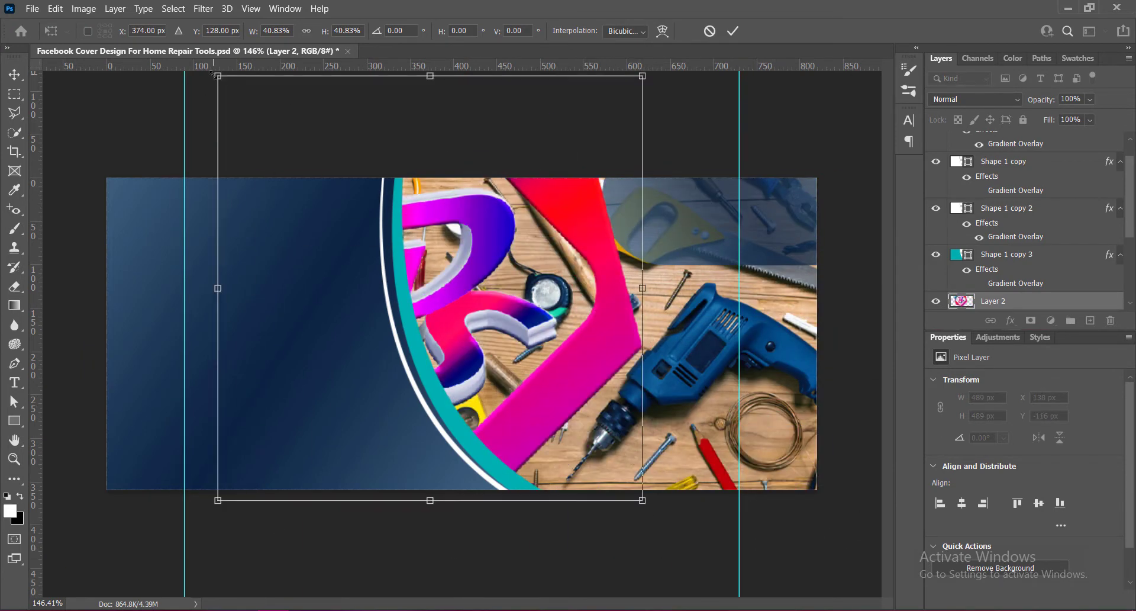
{"action": "left_click_drag", "start_coordinate": [215, 74], "coordinate": [641, 246]}
{"action": "left_click", "coordinate": [732, 31]}
Shrink the logo image slightly to about 61 px and nudge it into place within the panel.
{"action": "key", "text": "Up"}
{"action": "key", "text": "Up"}
{"action": "key", "text": "Up"}
{"action": "key", "text": "Up"}
{"action": "key", "text": "Up"}
{"action": "key", "text": "Up"}
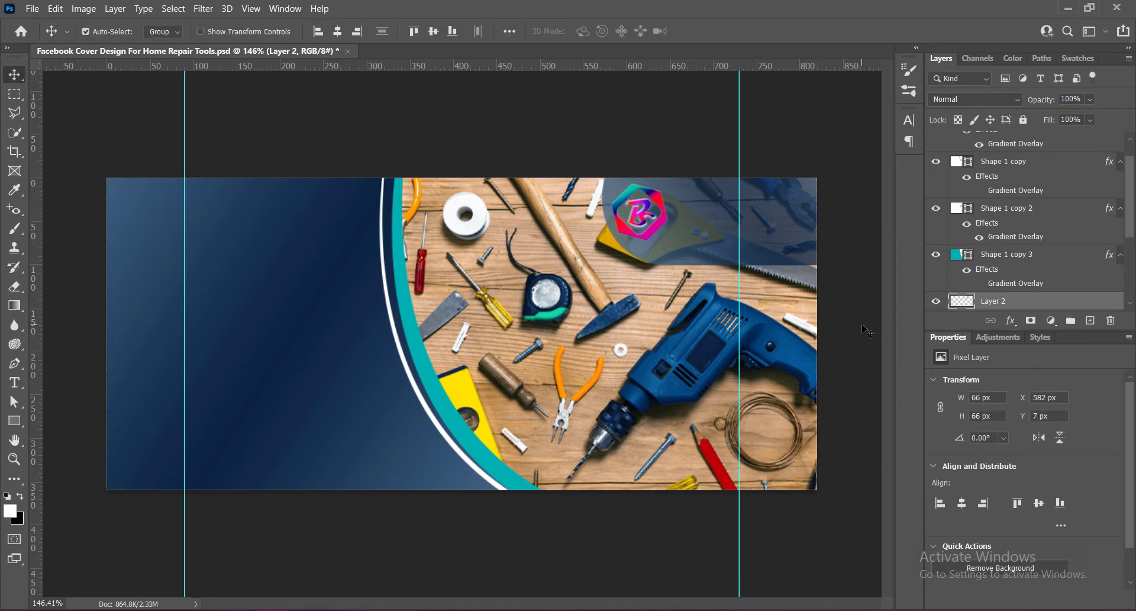
{"action": "key", "text": "ctrl+t"}
{"action": "left_click_drag", "start_coordinate": [670, 183], "coordinate": [667, 185]}
{"action": "key", "text": "Return"}
{"action": "key", "text": "Up"}
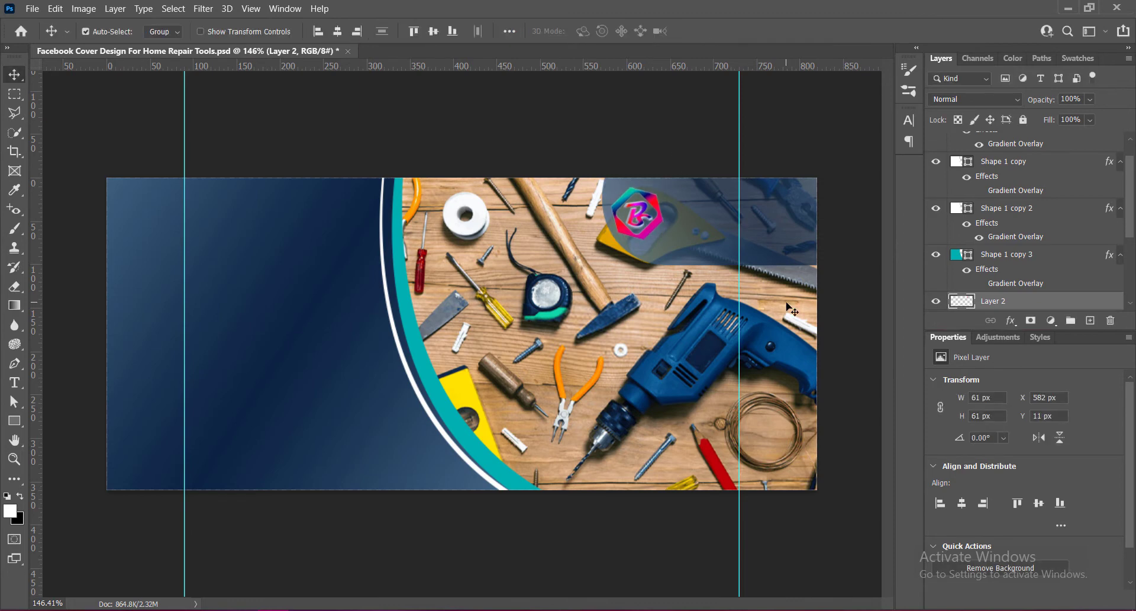
{"action": "key", "text": "Down"}
{"action": "key", "text": "Down"}
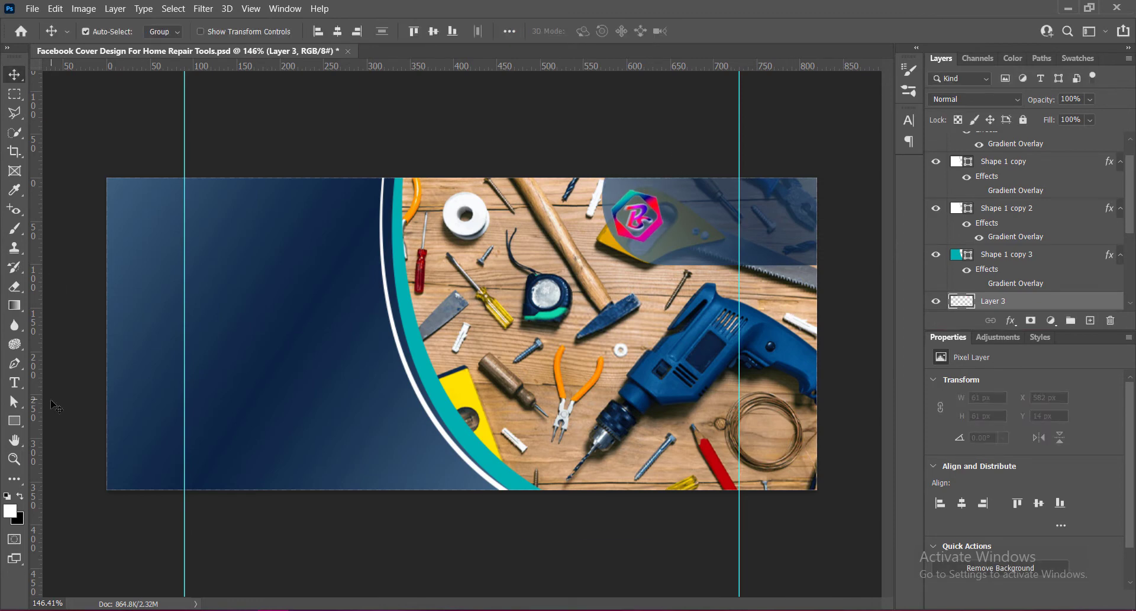
Add the text BRAND LOGO beside the logo image in Bahnschrift at 10 pt.
{"action": "left_click", "coordinate": [15, 383]}
{"action": "left_click", "coordinate": [82, 386]}
{"action": "left_click", "coordinate": [668, 209]}
{"action": "type", "text": "BRAND NAME"}
{"action": "key", "text": "ctrl+a"}
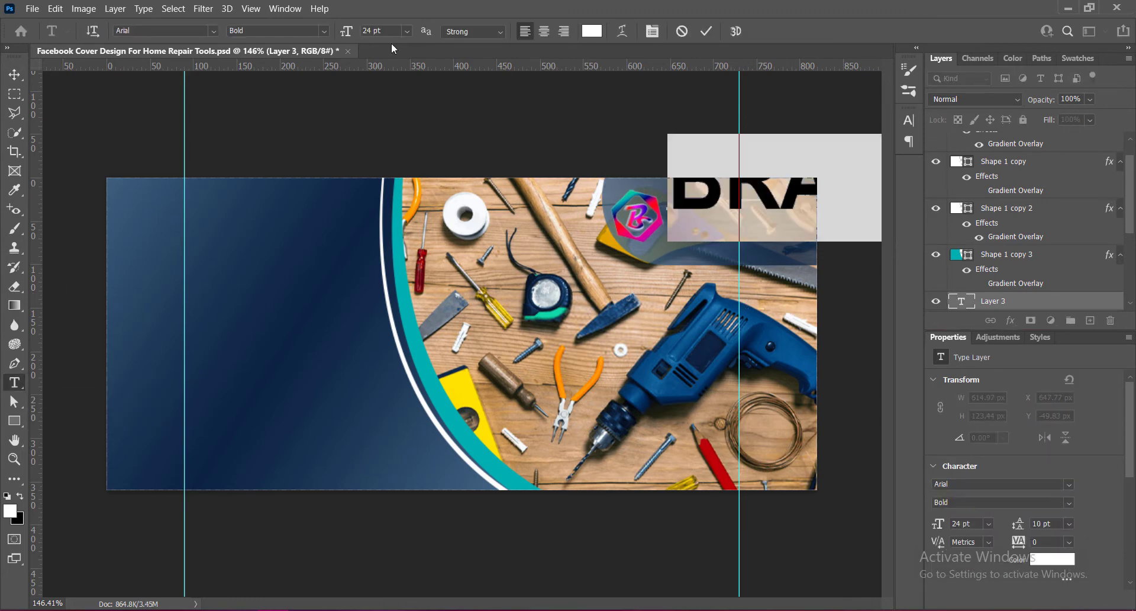
{"action": "left_click", "coordinate": [214, 31]}
{"action": "left_click", "coordinate": [182, 121]}
{"action": "left_click", "coordinate": [406, 31]}
{"action": "left_click", "coordinate": [383, 119]}
{"action": "left_click", "coordinate": [407, 31]}
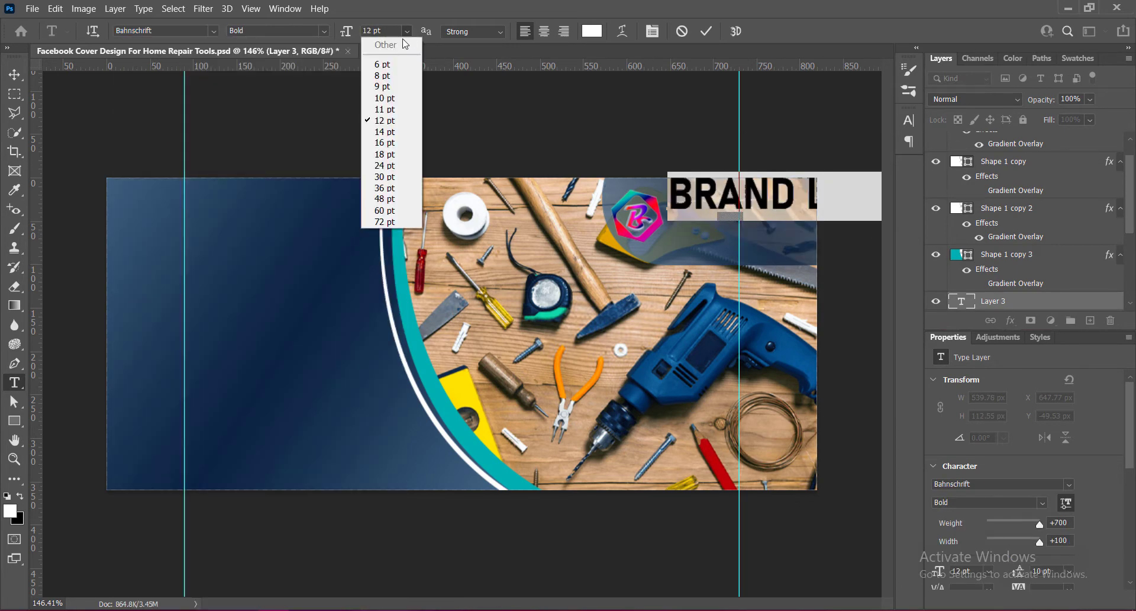
{"action": "left_click", "coordinate": [385, 98]}
Set the brand text's style to SemiBold Condensed and reposition it next to the logo image.
{"action": "left_click", "coordinate": [14, 74]}
{"action": "left_click_drag", "start_coordinate": [808, 209], "coordinate": [714, 214]}
{"action": "double_click", "coordinate": [715, 217]}
{"action": "left_click", "coordinate": [909, 120]}
{"action": "mouse_move", "coordinate": [841, 180]}
{"action": "left_mouse_down"}
{"action": "mouse_move", "coordinate": [827, 184]}
{"action": "mouse_move", "coordinate": [847, 182]}
{"action": "left_mouse_up"}
{"action": "left_click", "coordinate": [804, 151]}
{"action": "left_click", "coordinate": [779, 197]}
{"action": "left_click", "coordinate": [886, 135]}
{"action": "left_click", "coordinate": [869, 254]}
{"action": "left_click", "coordinate": [872, 112]}
{"action": "left_click", "coordinate": [14, 74]}
{"action": "left_click_drag", "start_coordinate": [616, 212], "coordinate": [704, 211]}
{"action": "double_click", "coordinate": [704, 212]}
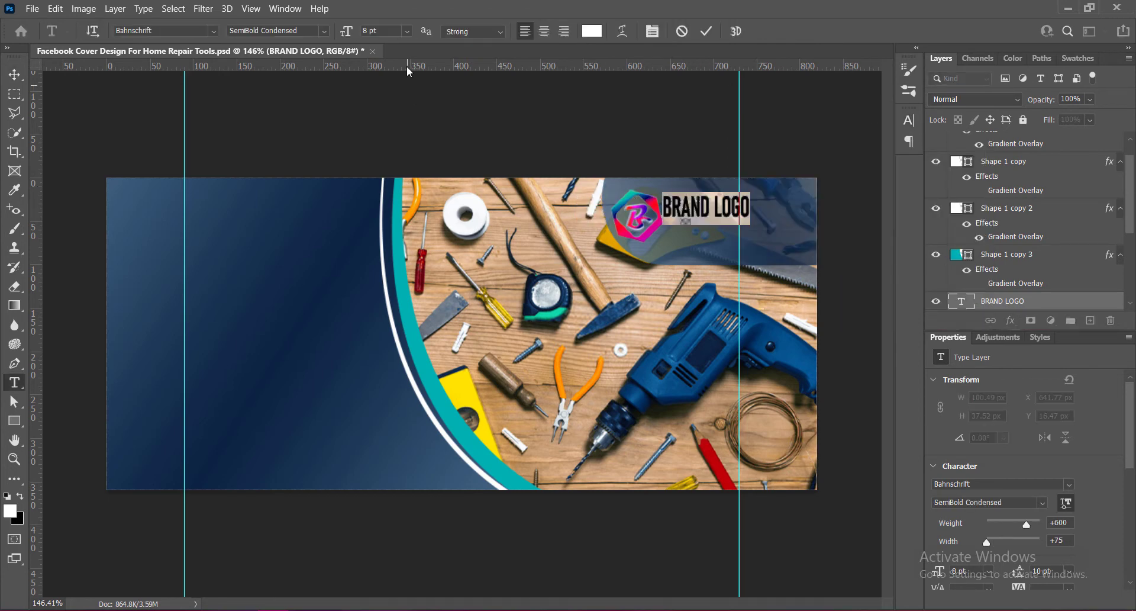
Reduce the brand text size to 7 pt.
{"action": "left_click", "coordinate": [406, 31]}
{"action": "left_click", "coordinate": [388, 75]}
{"action": "left_click_drag", "start_coordinate": [347, 34], "coordinate": [343, 35]}
{"action": "left_click", "coordinate": [707, 30]}
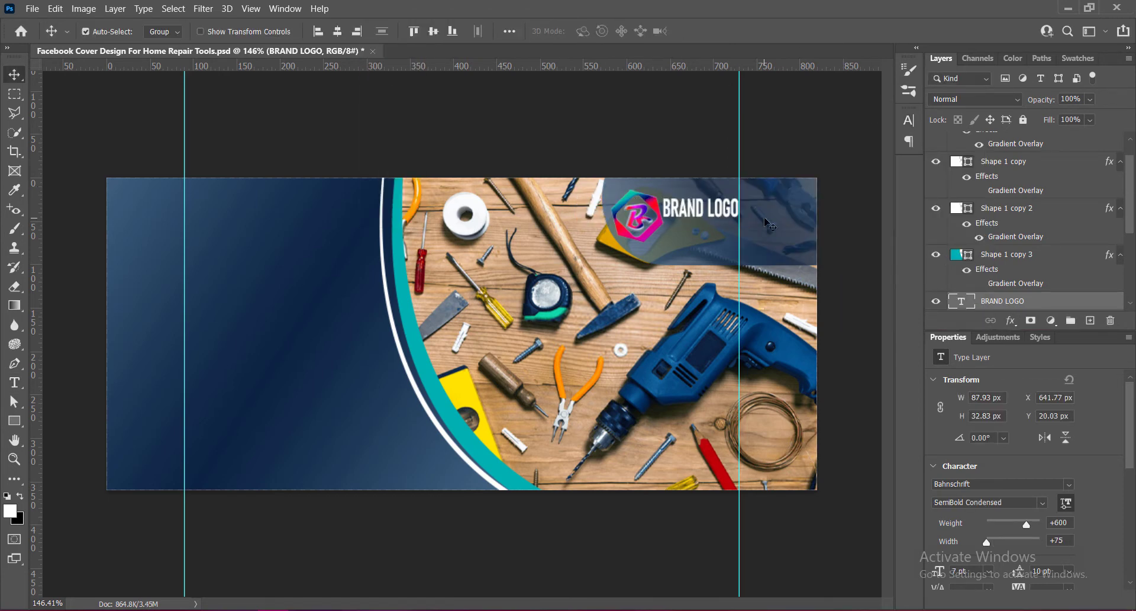
Nudge the brand text right and set its size to 6 pt.
{"action": "key", "text": "Right"}
{"action": "double_click", "coordinate": [686, 208]}
{"action": "left_click", "coordinate": [406, 32]}
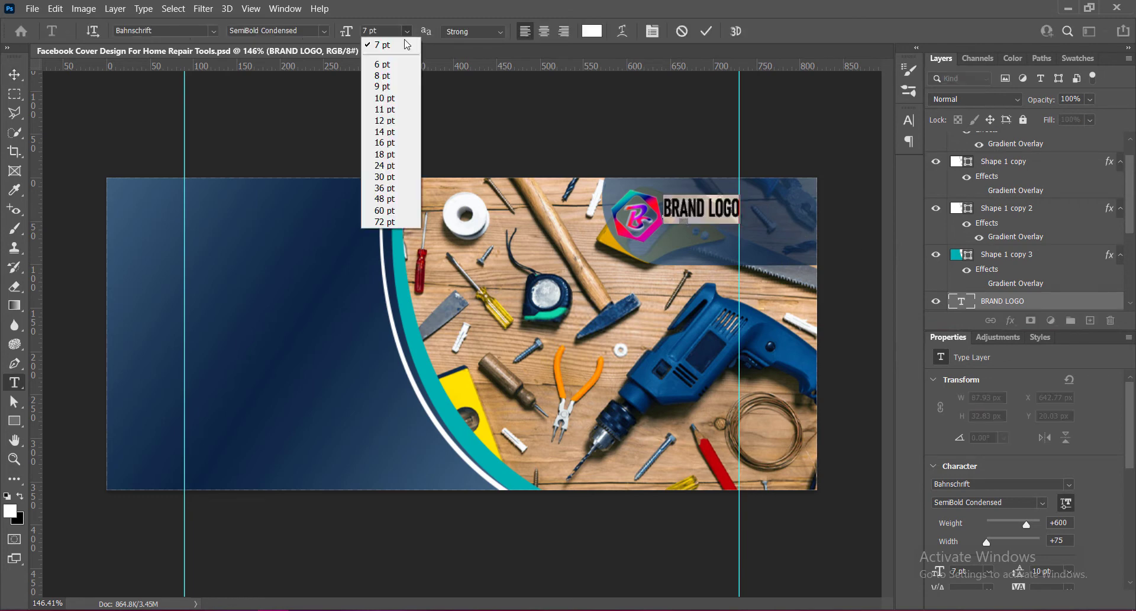
{"action": "left_click", "coordinate": [387, 66]}
Set the brand text's horizontal scale to 82% and nudge it right.
{"action": "left_click", "coordinate": [910, 121]}
{"action": "left_click_drag", "start_coordinate": [839, 185], "coordinate": [844, 187]}
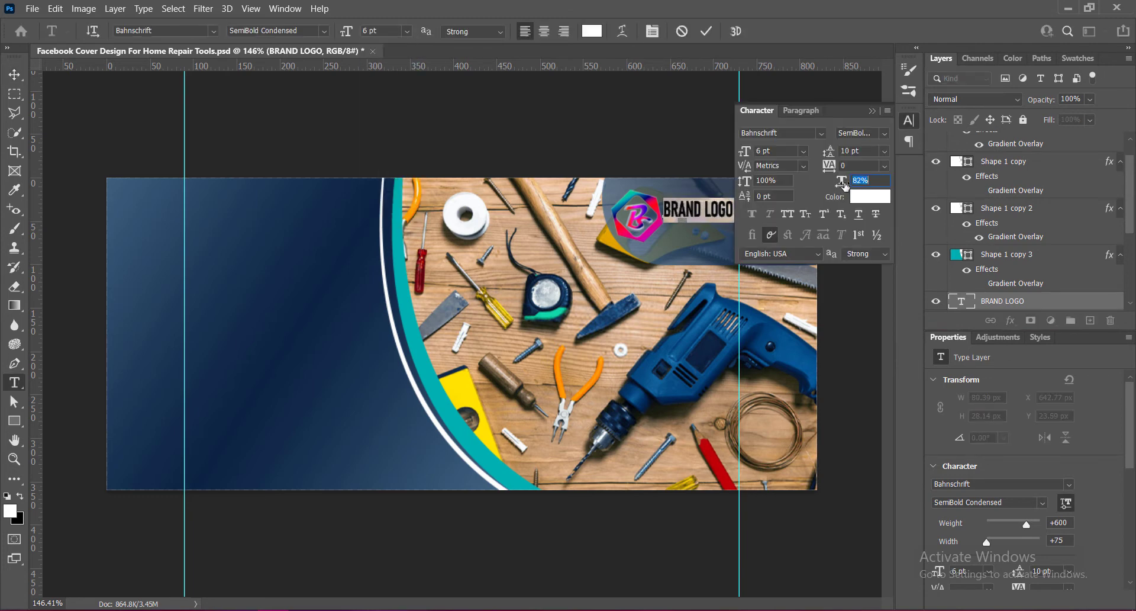
{"action": "left_click", "coordinate": [863, 254]}
{"action": "key", "text": "Right"}
{"action": "key", "text": "Right"}
{"action": "key", "text": "Right"}
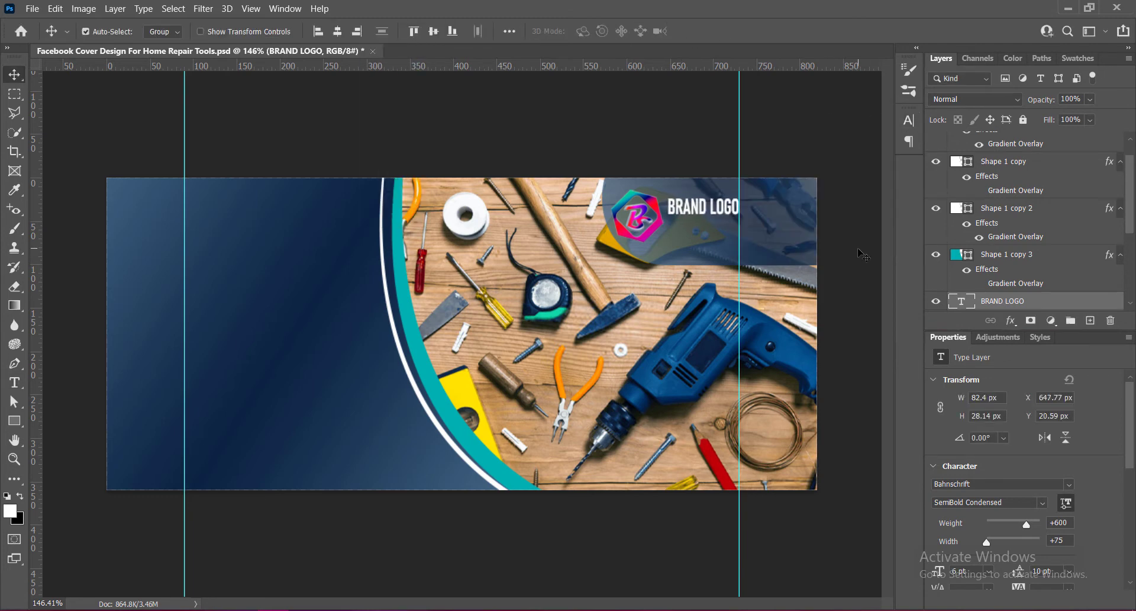
Add a drop shadow to the brand text with distance 3 px, spread 3% and size 3 px.
{"action": "right_click", "coordinate": [965, 301]}
{"action": "left_click", "coordinate": [980, 309]}
{"action": "left_click", "coordinate": [175, 340]}
{"action": "double_click", "coordinate": [475, 182]}
{"action": "type", "text": "3"}
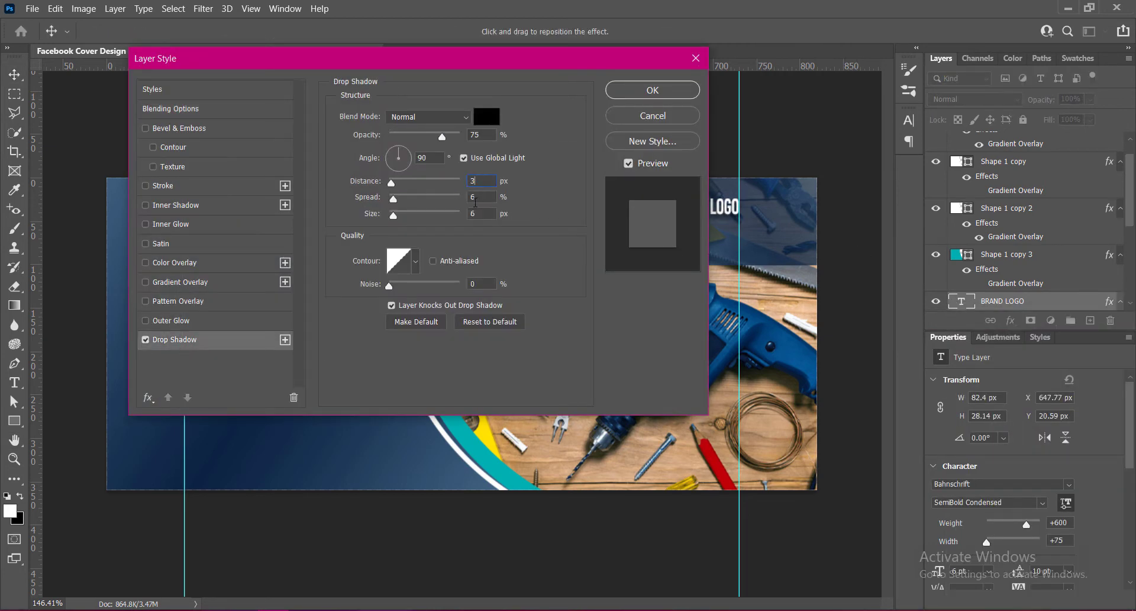
{"action": "double_click", "coordinate": [475, 214]}
{"action": "type", "text": "3"}
{"action": "left_click", "coordinate": [615, 91]}
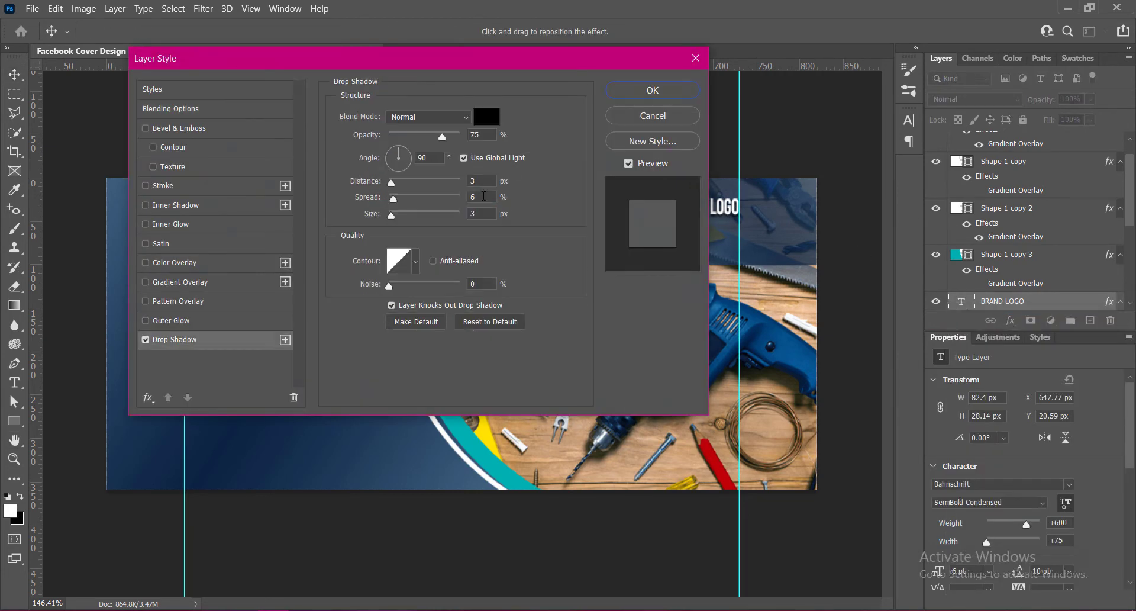
{"action": "double_click", "coordinate": [475, 197]}
{"action": "type", "text": "4"}
{"action": "key", "text": "BackSpace"}
{"action": "type", "text": "3"}
{"action": "key", "text": "Return"}
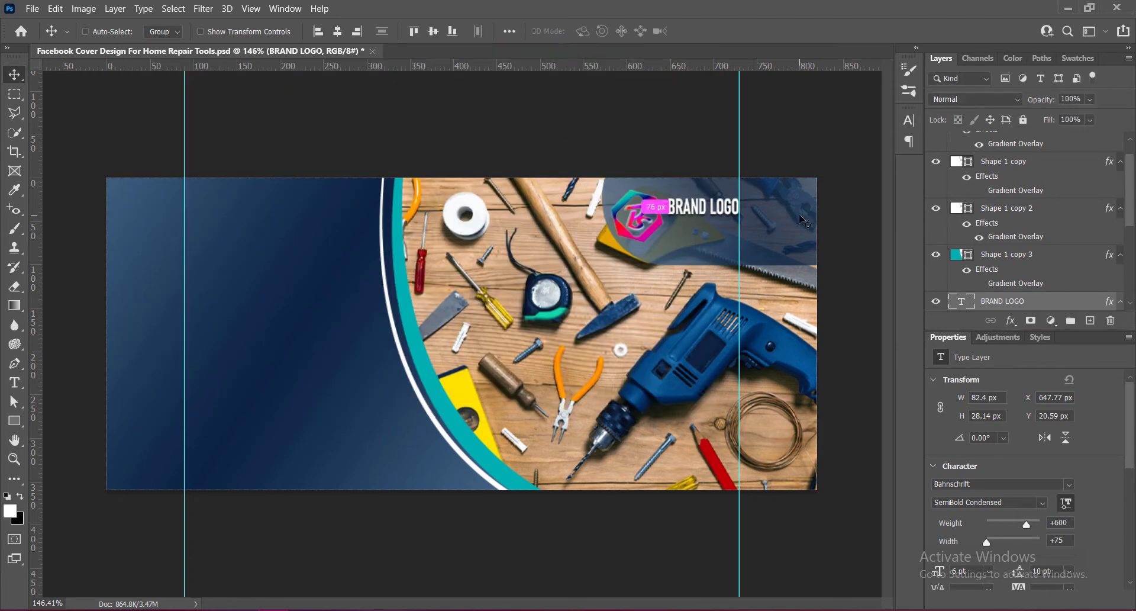
Duplicate the brand text below itself and change the copy's text to TAGLINE HERE.
{"action": "left_click_drag", "start_coordinate": [696, 209], "coordinate": [690, 245]}
{"action": "double_click", "coordinate": [961, 274]}
{"action": "type", "text": "TAGLINE HERE"}
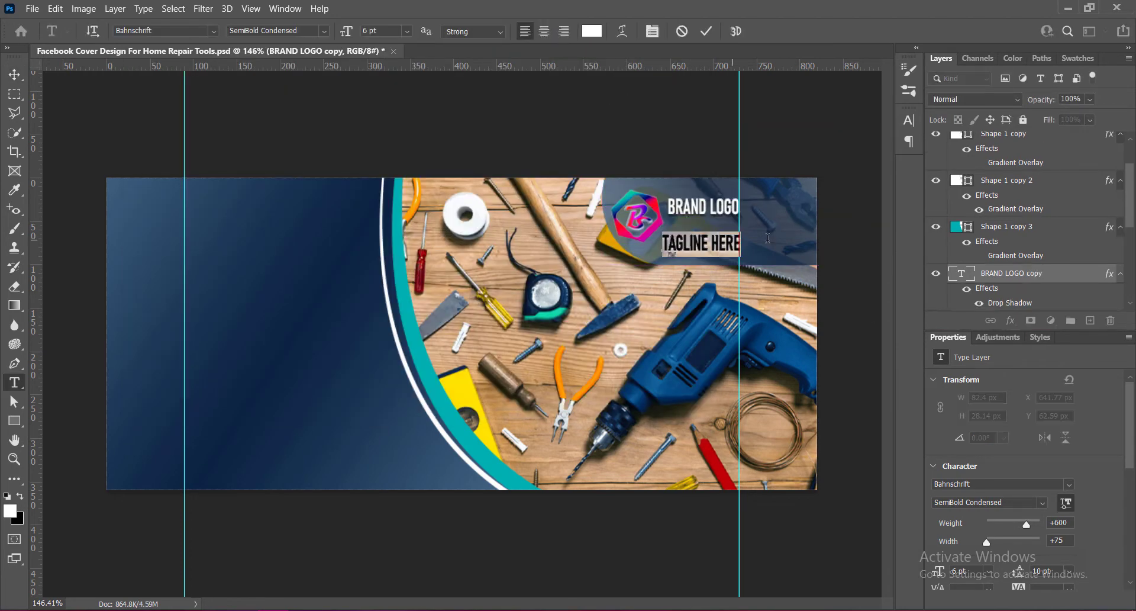
Set the tagline's font style to Light SemiCondensed and adjust its horizontal scale.
{"action": "left_click", "coordinate": [275, 30]}
{"action": "left_click", "coordinate": [317, 45]}
{"action": "left_click", "coordinate": [325, 31]}
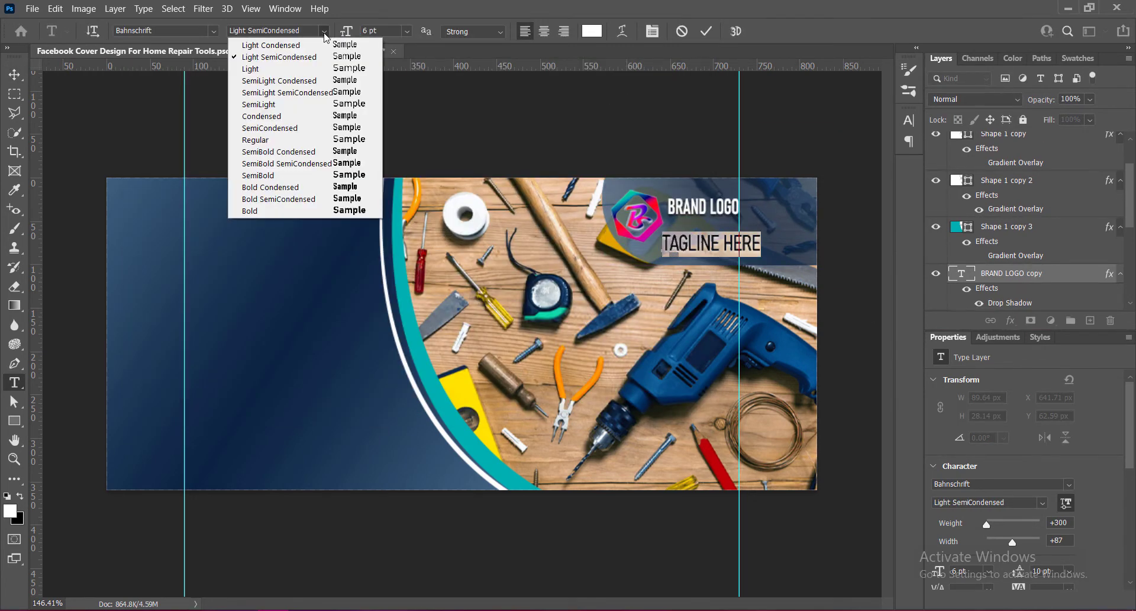
{"action": "left_click", "coordinate": [326, 32]}
{"action": "left_click", "coordinate": [909, 120]}
{"action": "left_click_drag", "start_coordinate": [838, 182], "coordinate": [823, 184]}
{"action": "left_click", "coordinate": [872, 110]}
Set the tagline's font size to 5 pt.
{"action": "left_click", "coordinate": [347, 31]}
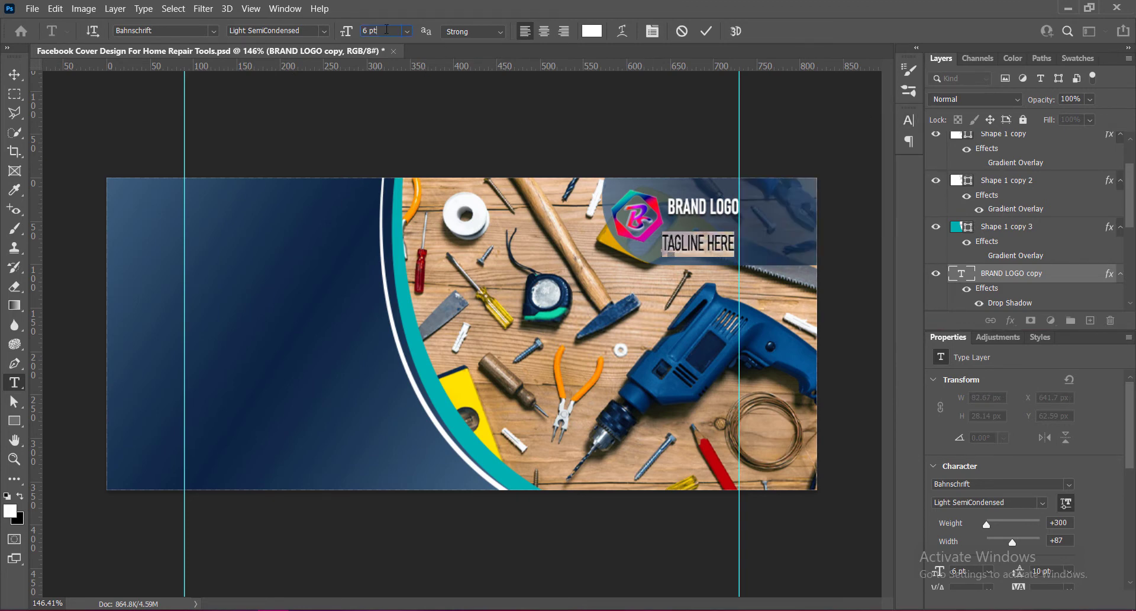
{"action": "type", "text": "5"}
{"action": "key", "text": "Return"}
{"action": "left_click", "coordinate": [706, 32]}
Move the tagline up closer beneath the brand text.
{"action": "key", "text": "v"}
{"action": "mouse_move", "coordinate": [700, 246]}
{"action": "left_mouse_down"}
{"action": "mouse_move", "coordinate": [708, 229]}
{"action": "mouse_move", "coordinate": [718, 233]}
{"action": "left_mouse_up"}
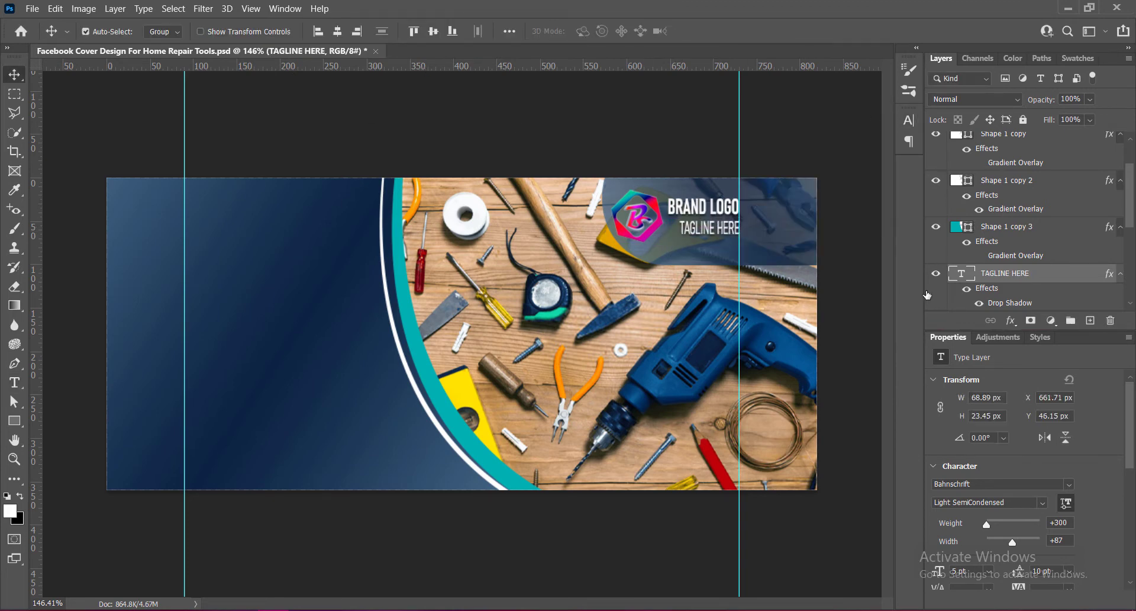
{"action": "key", "text": "Down"}
{"action": "key", "text": "Down"}
{"action": "key", "text": "Down"}
{"action": "key", "text": "Down"}
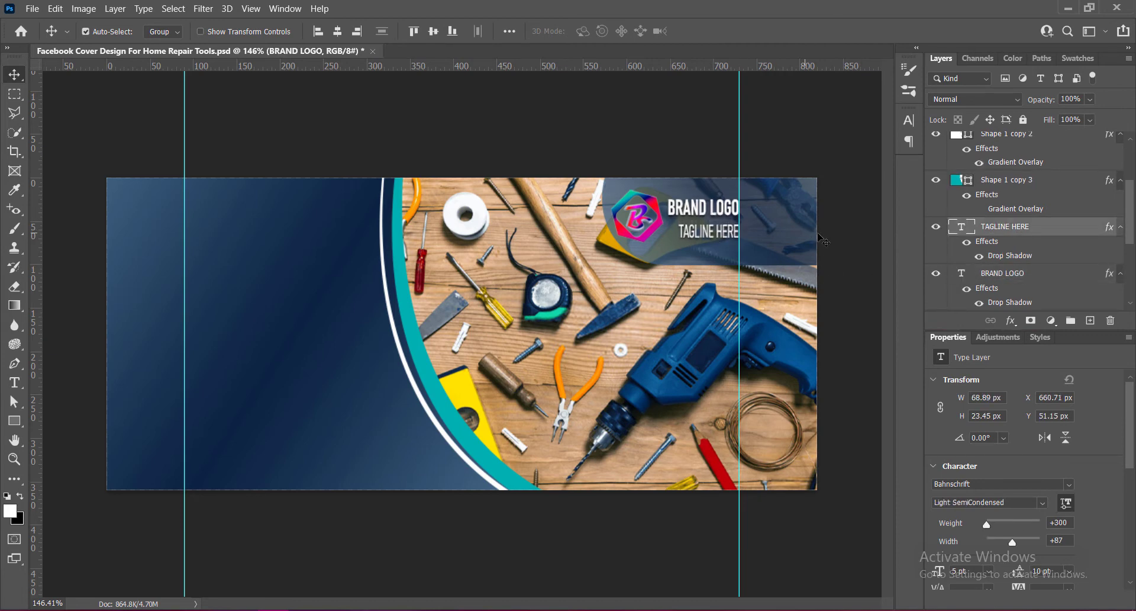
{"action": "key", "text": "Up"}
Add a drop shadow to the logo image with distance 3 px and opacity 60%.
{"action": "left_click", "coordinate": [637, 215]}
{"action": "double_click", "coordinate": [1053, 301]}
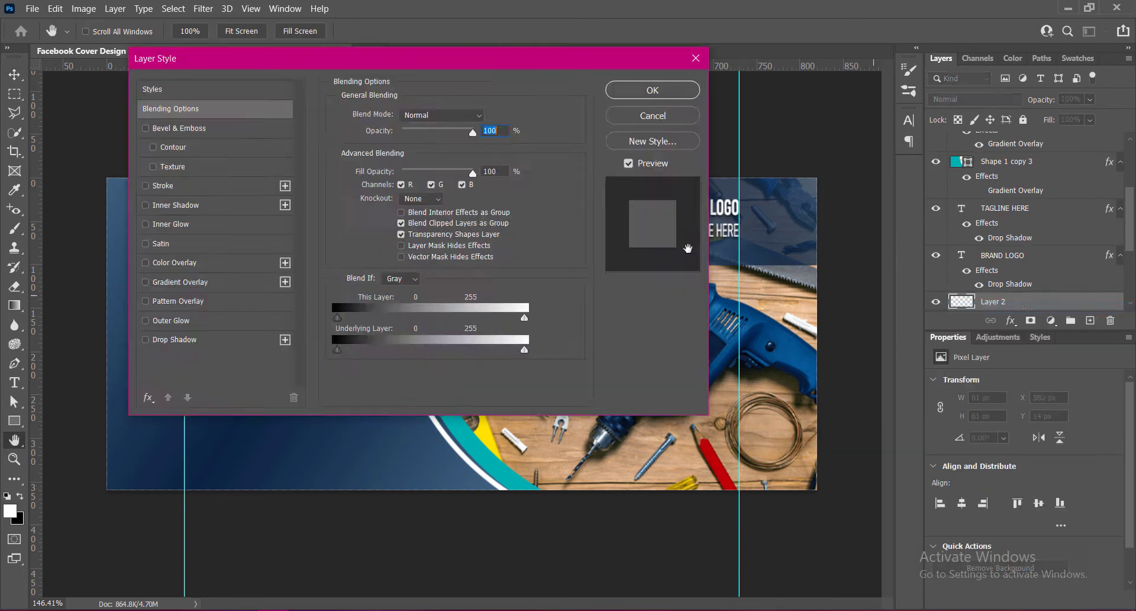
{"action": "left_click_drag", "start_coordinate": [367, 58], "coordinate": [969, 65]}
{"action": "left_click", "coordinate": [746, 347]}
{"action": "left_click", "coordinate": [776, 347]}
{"action": "double_click", "coordinate": [1076, 187]}
{"action": "type", "text": "3"}
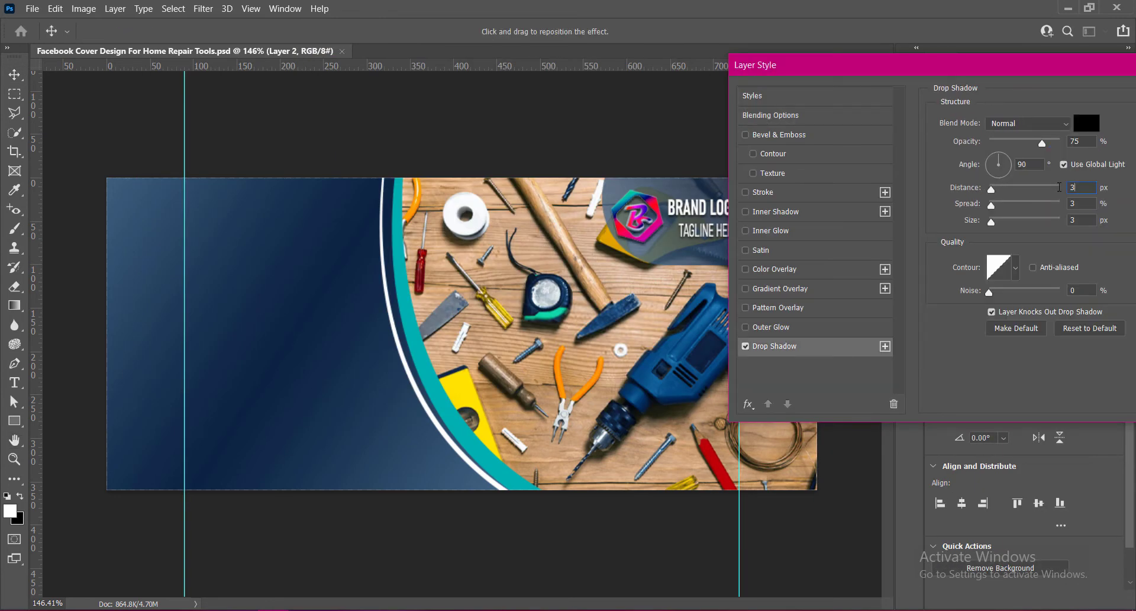
{"action": "double_click", "coordinate": [1077, 141]}
{"action": "type", "text": "60"}
{"action": "left_click_drag", "start_coordinate": [1060, 65], "coordinate": [877, 64]}
{"action": "left_click", "coordinate": [1091, 103]}
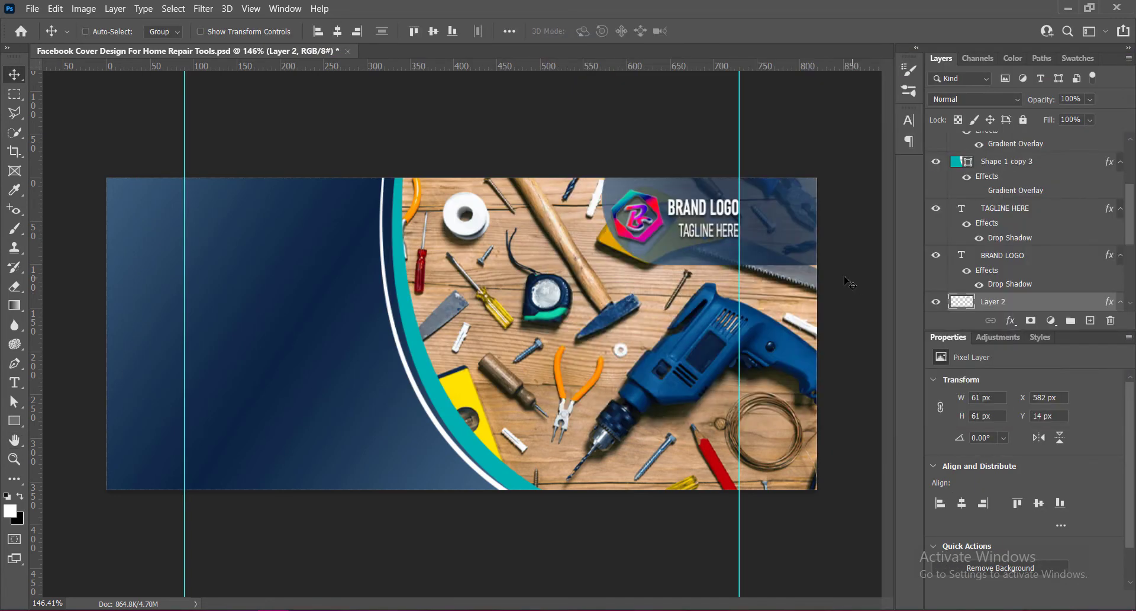
Shift the rounded rectangle left, stretch it wider to the right, and save.
{"action": "left_click", "coordinate": [785, 243]}
{"action": "key", "text": "Left"}
{"action": "key", "text": "Left"}
{"action": "key", "text": "Left"}
{"action": "key", "text": "Left"}
{"action": "key", "text": "Left"}
{"action": "key", "text": "Left"}
{"action": "key", "text": "Left"}
{"action": "key", "text": "Left"}
{"action": "key", "text": "Left"}
{"action": "key", "text": "ctrl+t"}
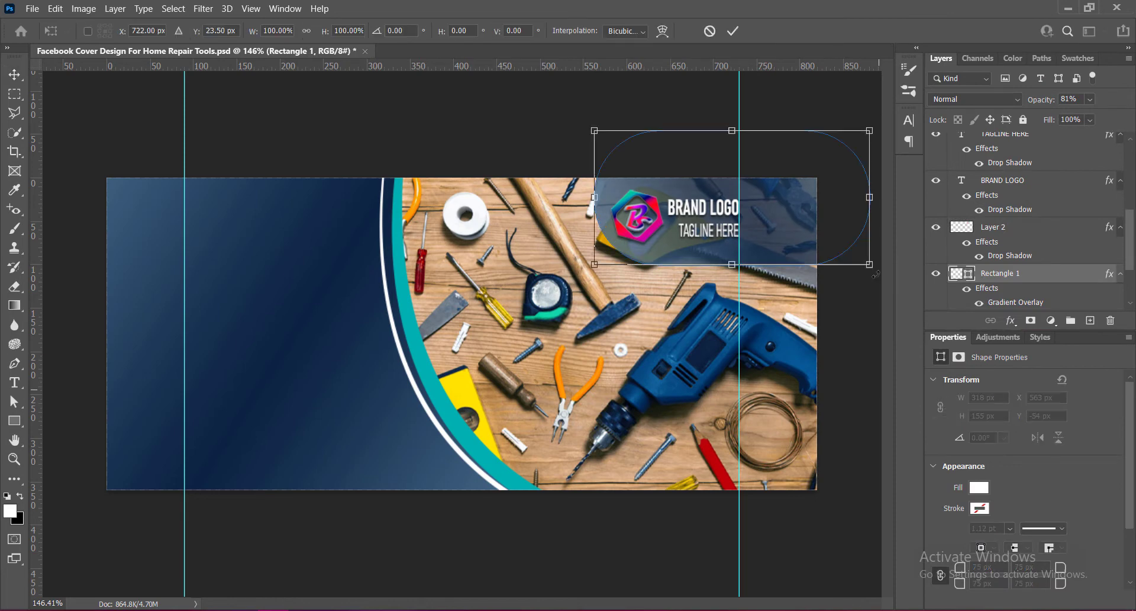
{"action": "left_click_drag", "start_coordinate": [870, 198], "coordinate": [885, 198]}
{"action": "left_click", "coordinate": [733, 32]}
{"action": "key", "text": "ctrl+s"}
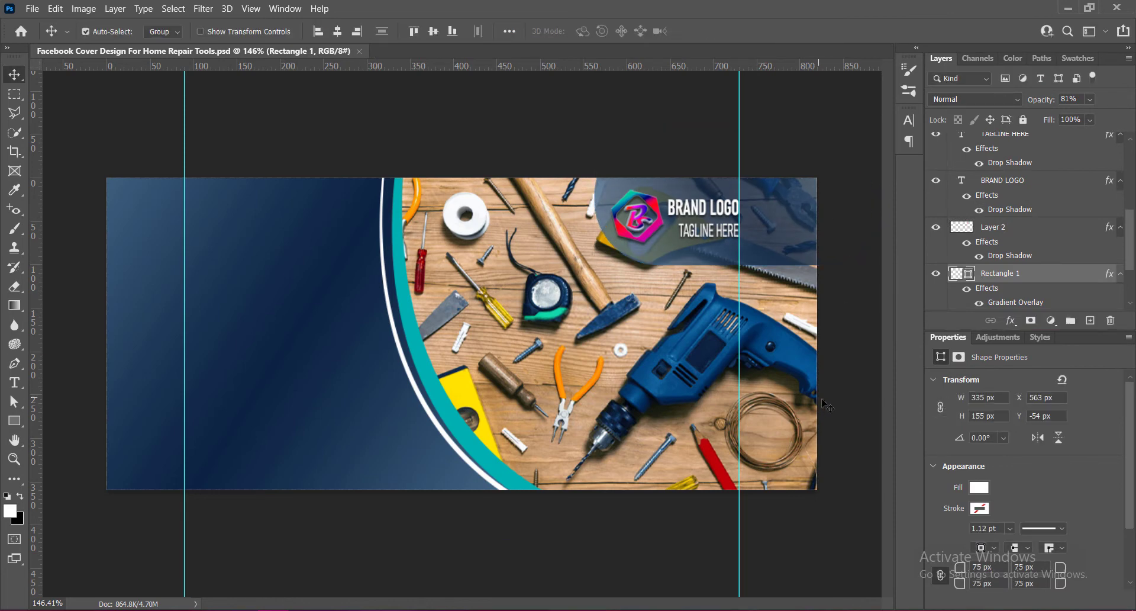
Duplicate the teal curved band, fill the copy with #e6eeee and place it beneath the original.
{"action": "left_click", "coordinate": [437, 386]}
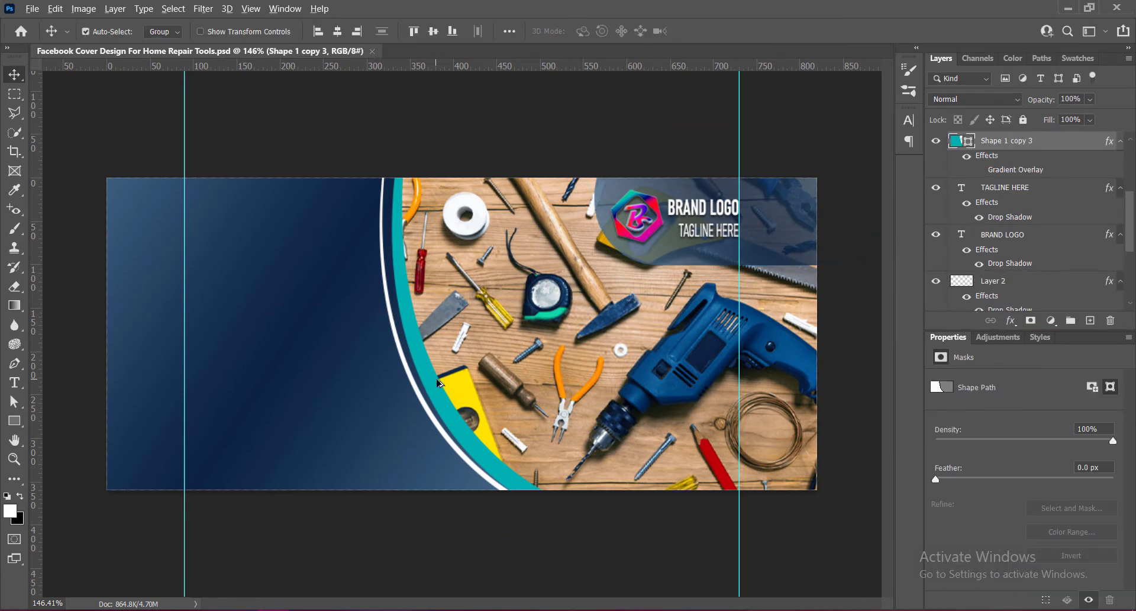
{"action": "left_click_drag", "start_coordinate": [438, 383], "coordinate": [452, 382]}
{"action": "double_click", "coordinate": [956, 141]}
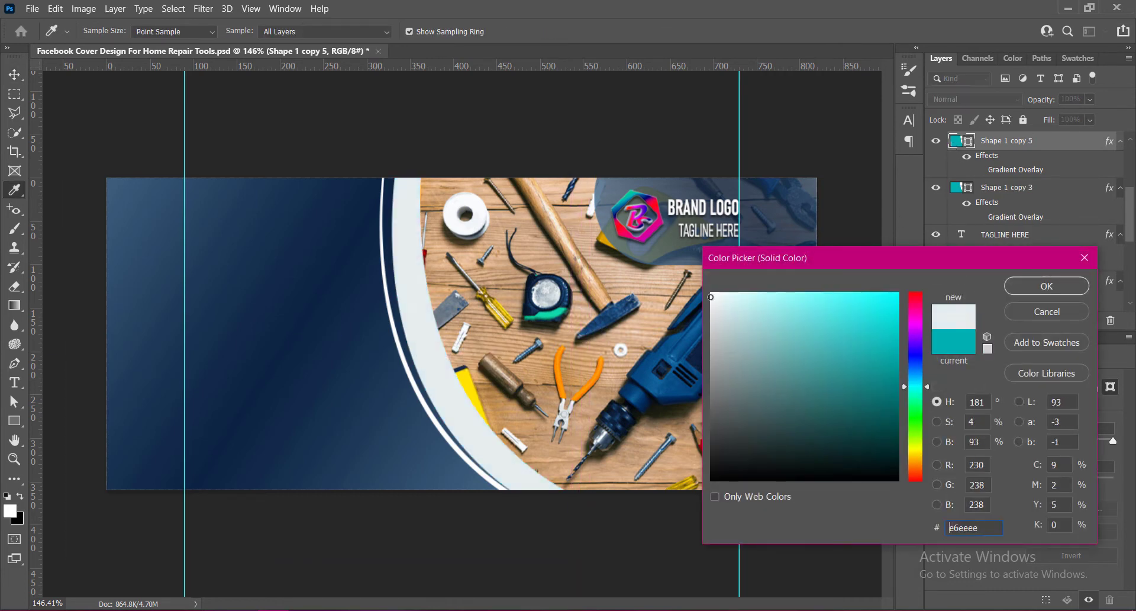
{"action": "left_click", "coordinate": [1047, 286]}
{"action": "left_click_drag", "start_coordinate": [957, 145], "coordinate": [961, 219]}
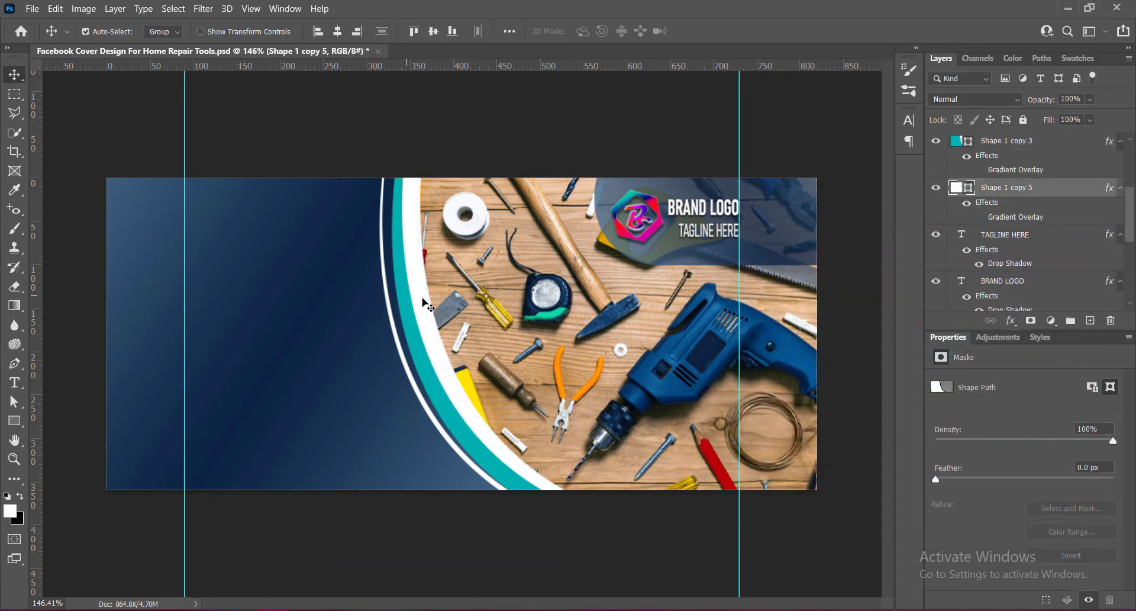
{"action": "key", "text": "Left"}
{"action": "key", "text": "Left"}
{"action": "key", "text": "Left"}
{"action": "key", "text": "Left"}
{"action": "key", "text": "Left"}
{"action": "key", "text": "Left"}
{"action": "key", "text": "Left"}
{"action": "key", "text": "Left"}
{"action": "key", "text": "Left"}
{"action": "key", "text": "Left"}
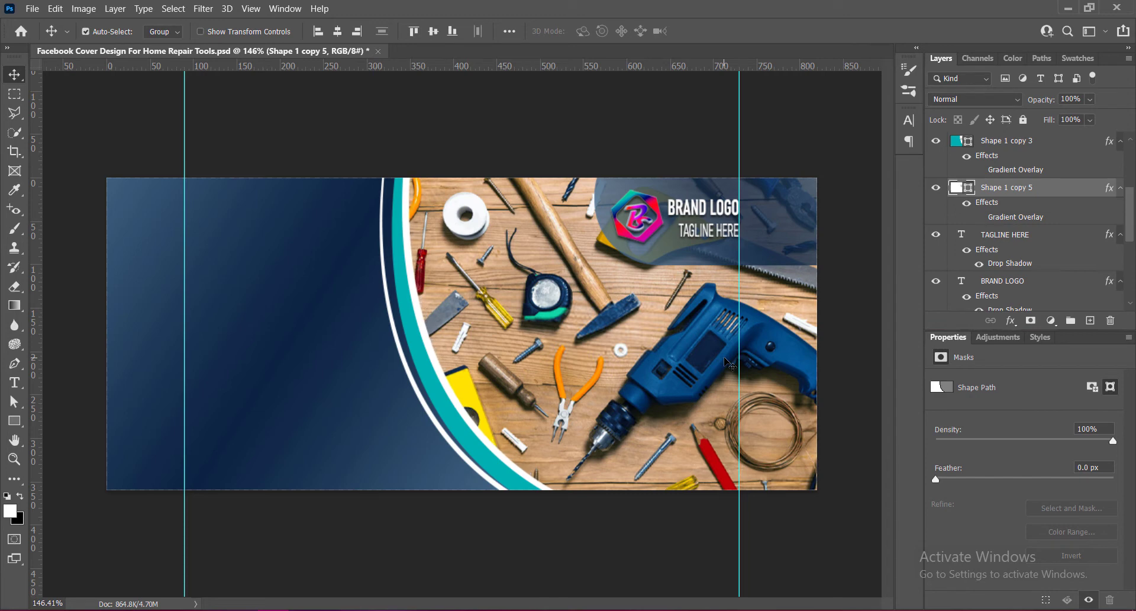
{"action": "key", "text": "Right"}
{"action": "key", "text": "Right"}
{"action": "key", "text": "Right"}
{"action": "key", "text": "Right"}
{"action": "key", "text": "Right"}
{"action": "key", "text": "Right"}
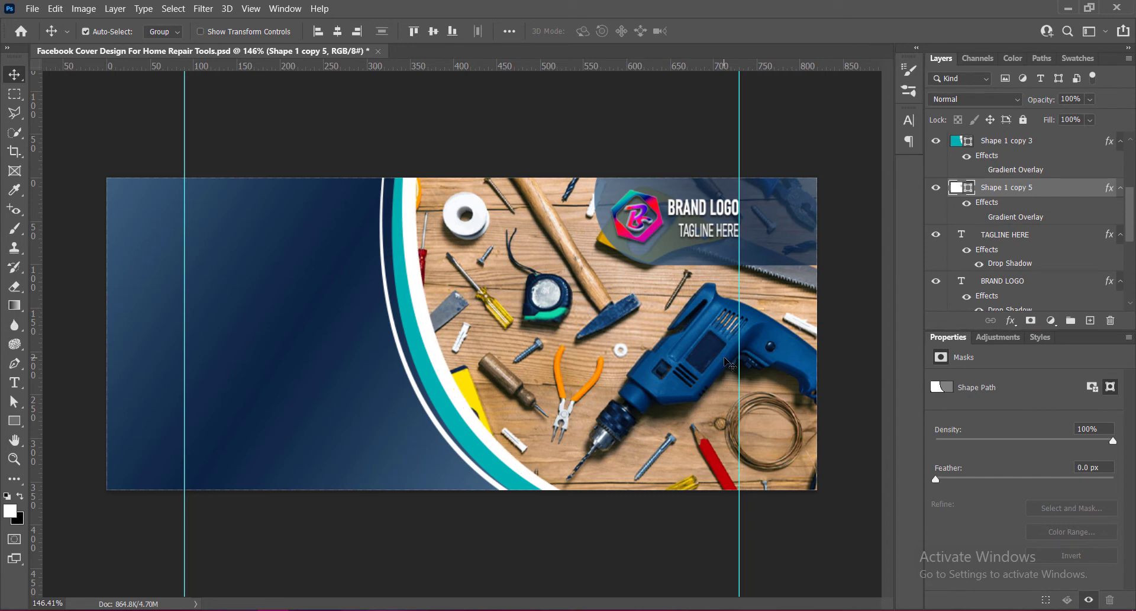
Nudge the light band copy slightly to the left, commit the transform and save.
{"action": "key", "text": "ctrl+t"}
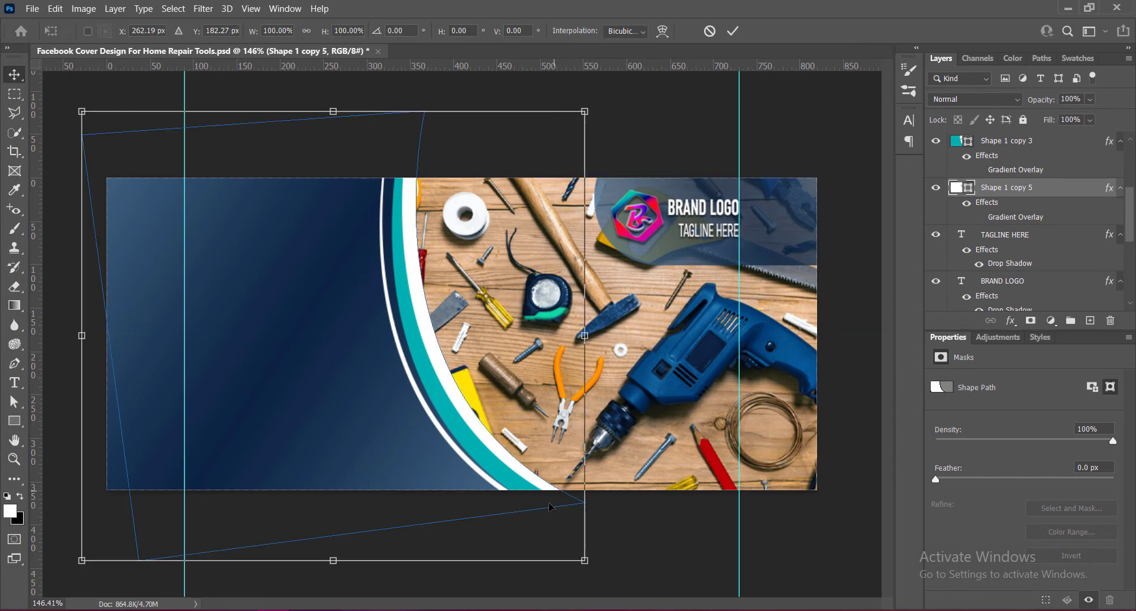
{"action": "mouse_move", "coordinate": [597, 566]}
{"action": "left_mouse_down"}
{"action": "mouse_move", "coordinate": [587, 570]}
{"action": "mouse_move", "coordinate": [613, 547]}
{"action": "mouse_move", "coordinate": [598, 559]}
{"action": "mouse_move", "coordinate": [626, 568]}
{"action": "mouse_move", "coordinate": [602, 570]}
{"action": "left_mouse_up"}
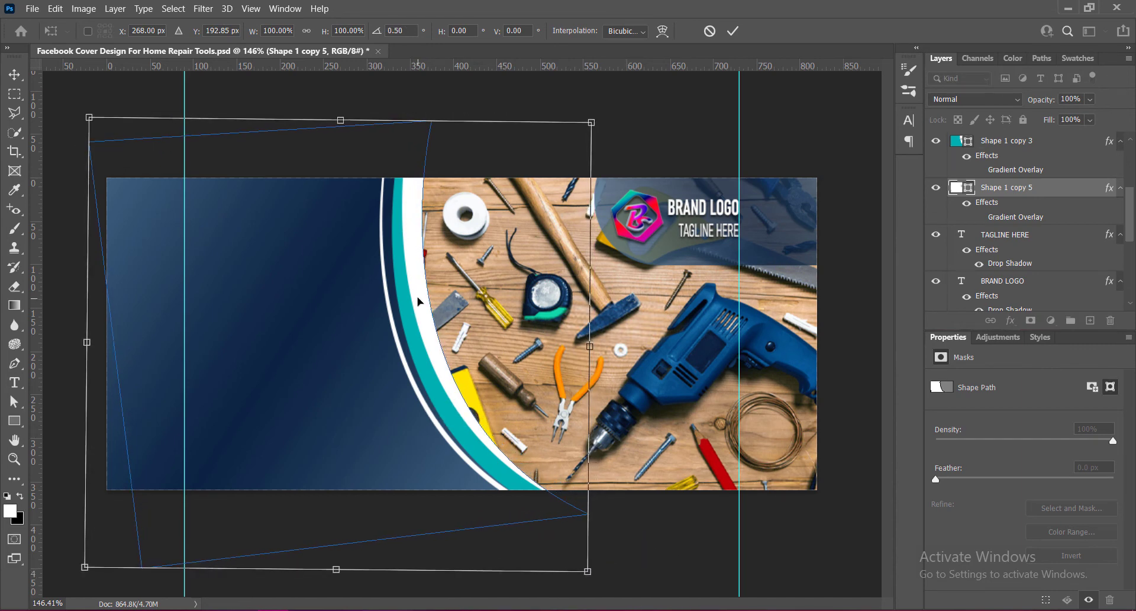
{"action": "key", "text": "Left"}
{"action": "key", "text": "Left"}
{"action": "key", "text": "Left"}
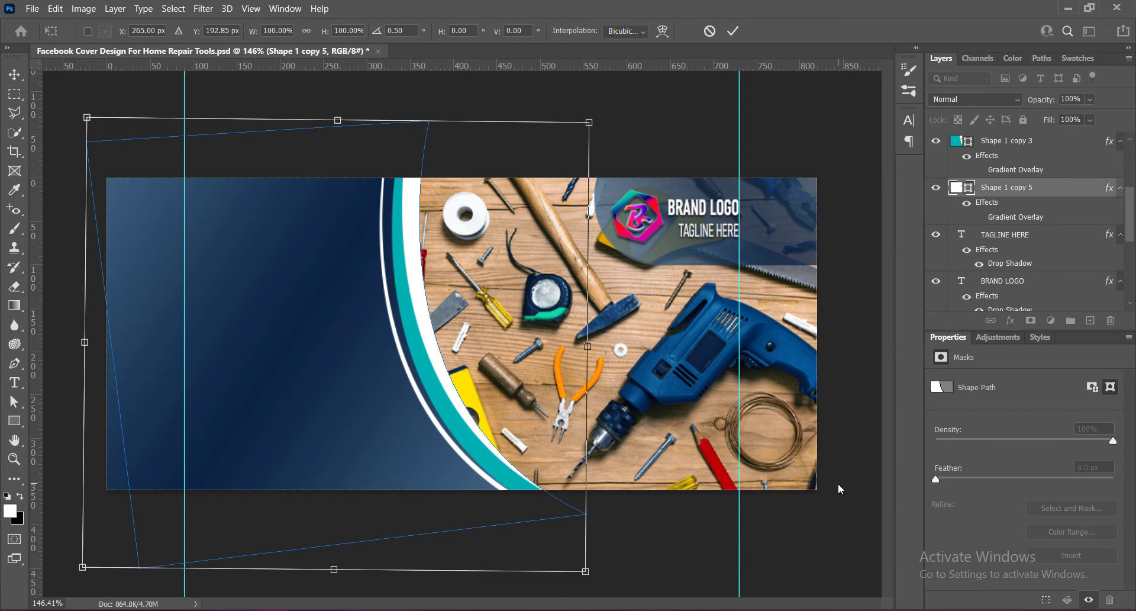
{"action": "left_click", "coordinate": [732, 31]}
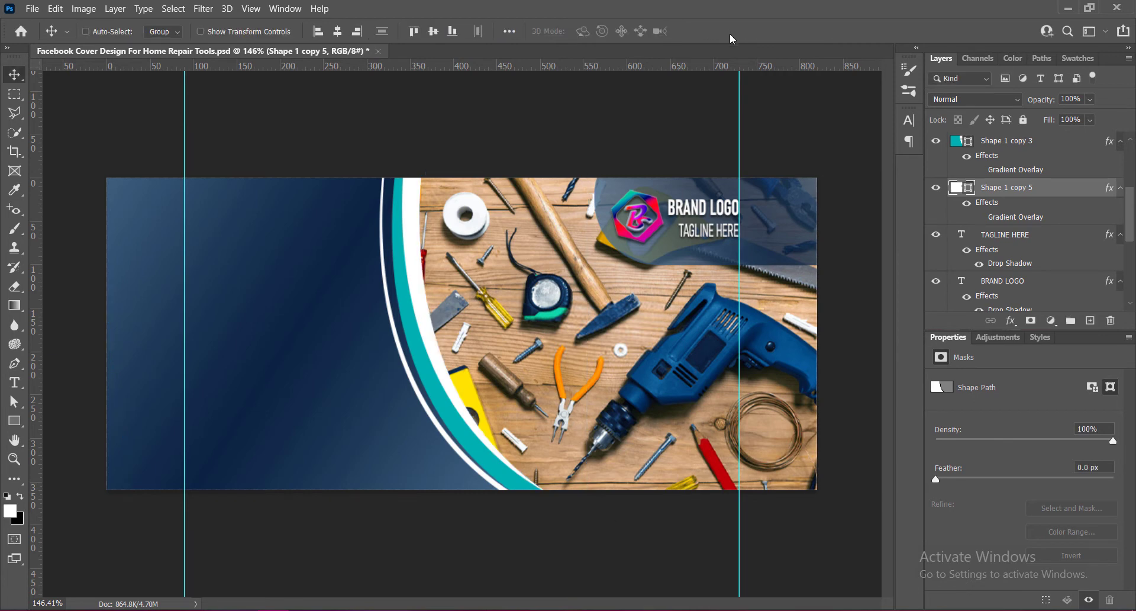
{"action": "key", "text": "ctrl+s"}
Lower the light band copy's layer opacity to 63% and save.
{"action": "left_click_drag", "start_coordinate": [1104, 118], "coordinate": [1076, 124]}
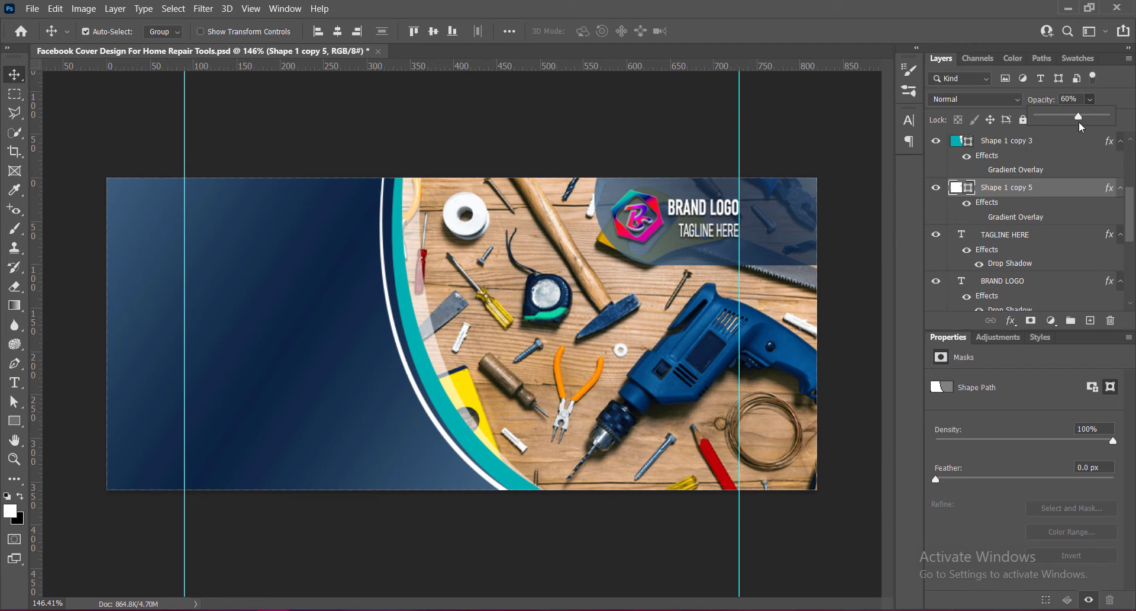
{"action": "left_click_drag", "start_coordinate": [1080, 122], "coordinate": [1081, 120]}
{"action": "left_click", "coordinate": [846, 287]}
{"action": "key", "text": "ctrl+s"}
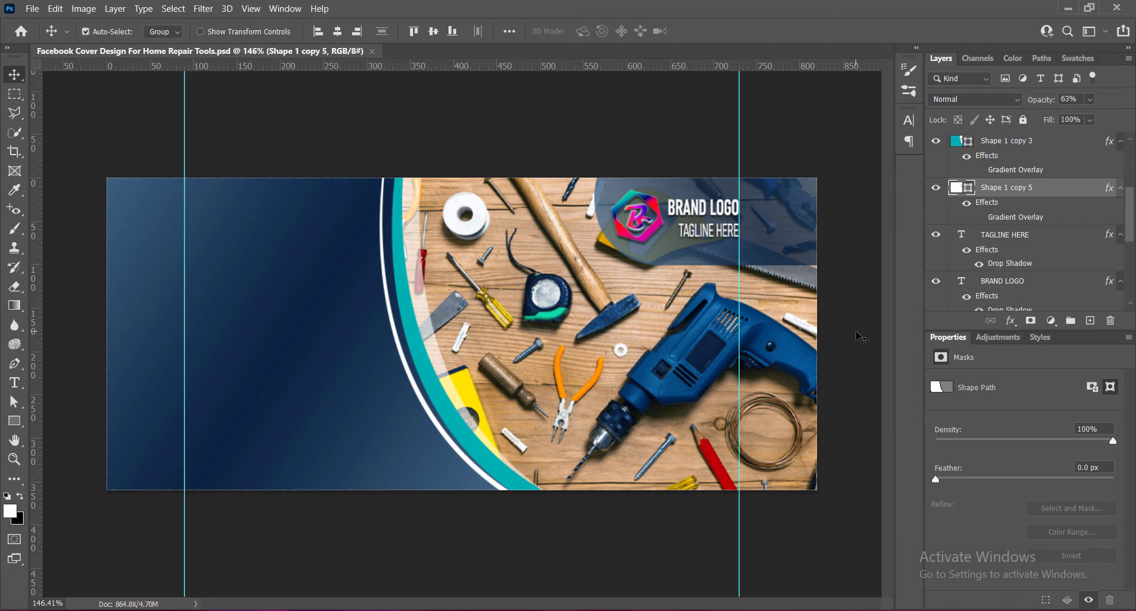
Change the tagline text colour to yellow #ffd800.
{"action": "double_click", "coordinate": [703, 238]}
{"action": "left_click", "coordinate": [592, 31]}
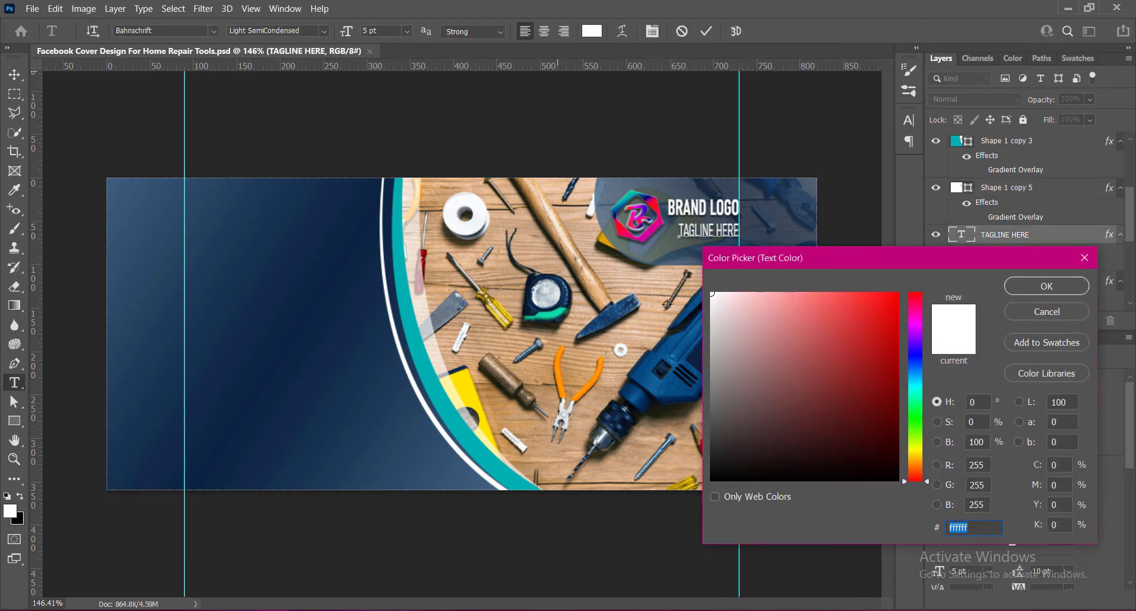
{"action": "left_click", "coordinate": [918, 454]}
{"action": "left_click_drag", "start_coordinate": [896, 295], "coordinate": [908, 272]}
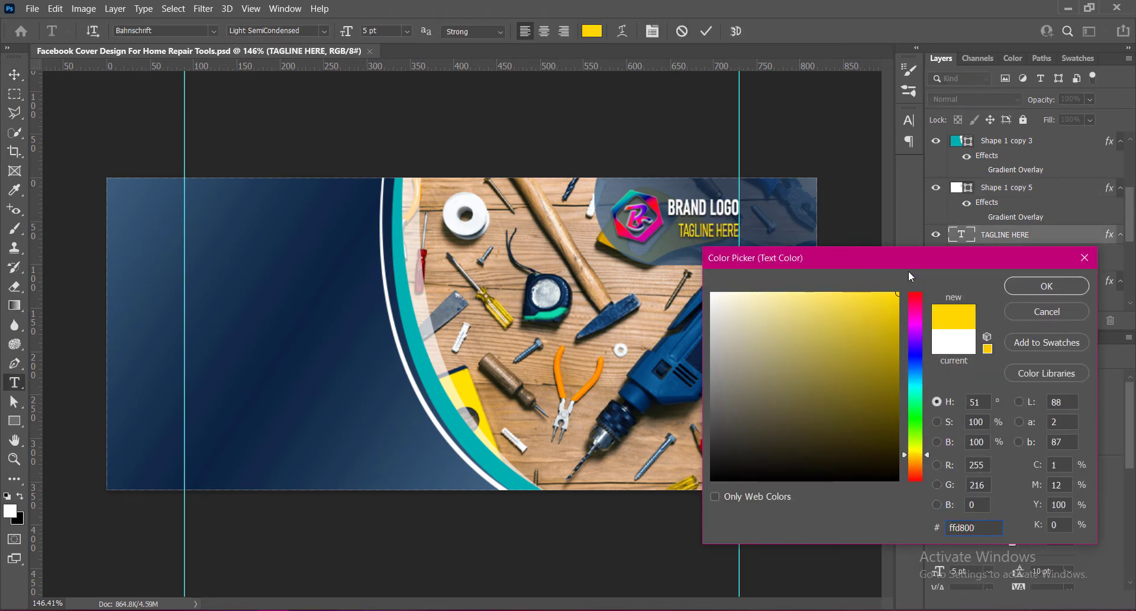
{"action": "left_click", "coordinate": [919, 453]}
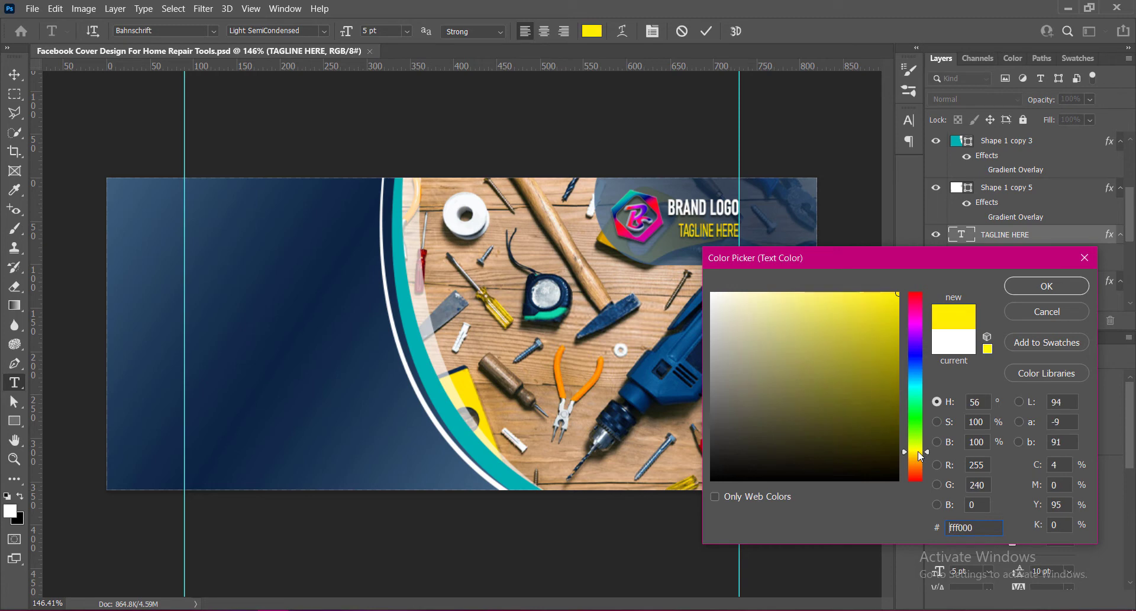
{"action": "left_click", "coordinate": [919, 455]}
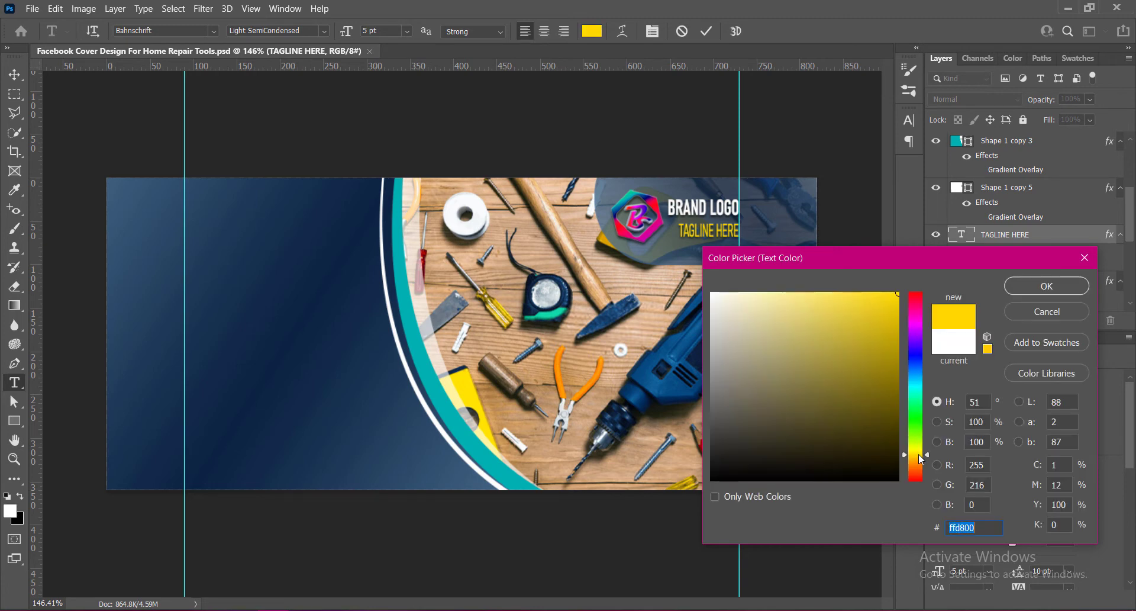
{"action": "left_click", "coordinate": [1047, 286]}
{"action": "left_click", "coordinate": [707, 31]}
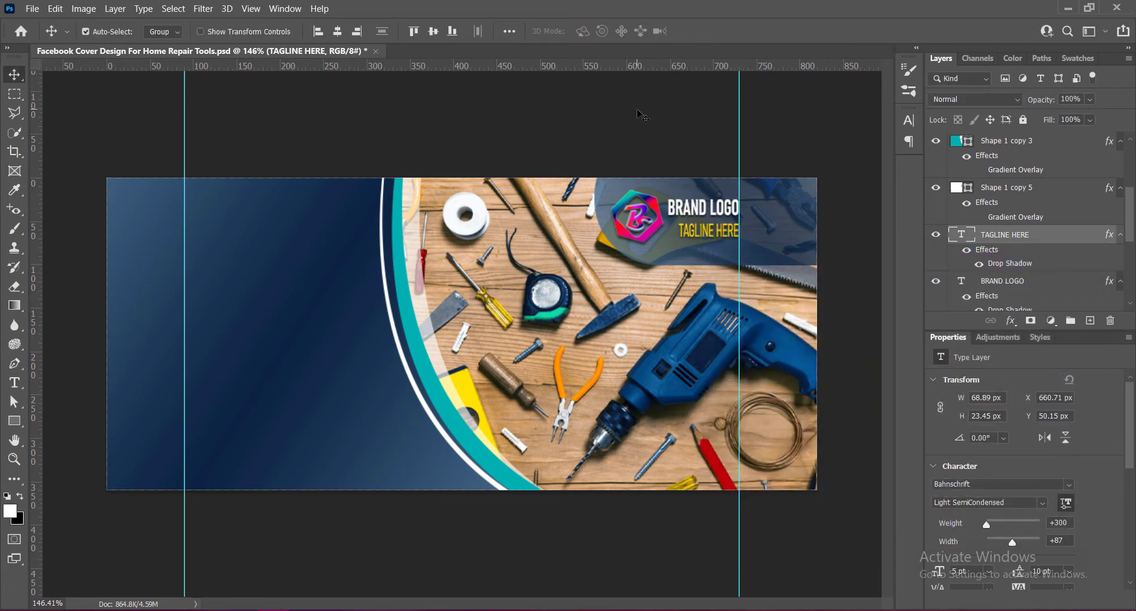
Add a new text layer on the dark left area reading HOME REPAIR AND / CONSTRUCTION TOOLS / PREMIUM QUALITY on three lines.
{"action": "left_click", "coordinate": [574, 277]}
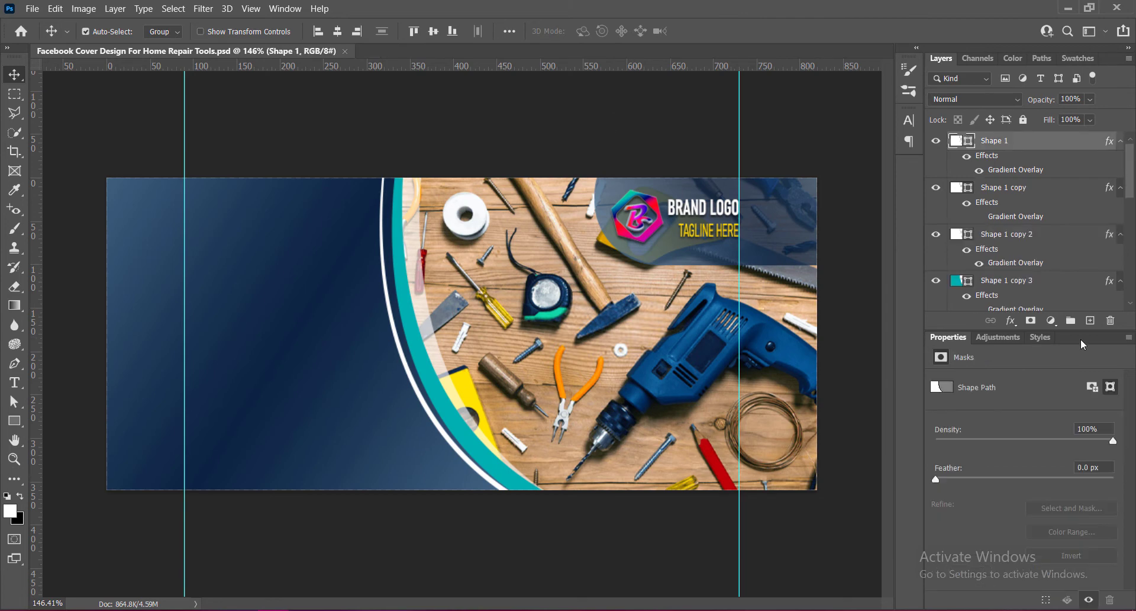
{"action": "left_click", "coordinate": [1090, 320]}
{"action": "key", "text": "t"}
{"action": "left_click", "coordinate": [205, 275]}
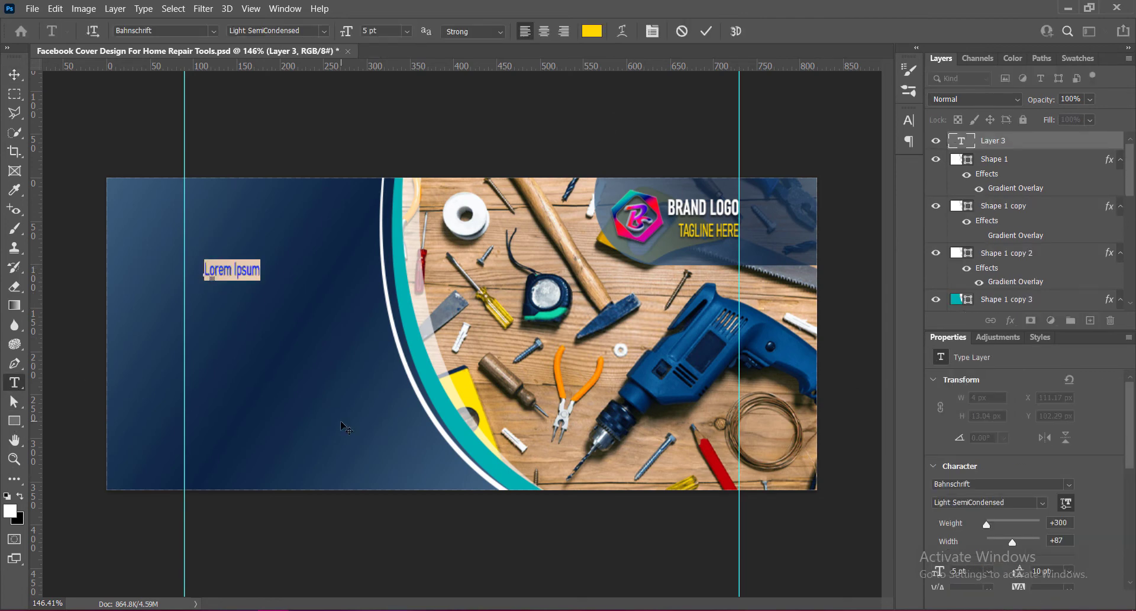
{"action": "type", "text": "home"}
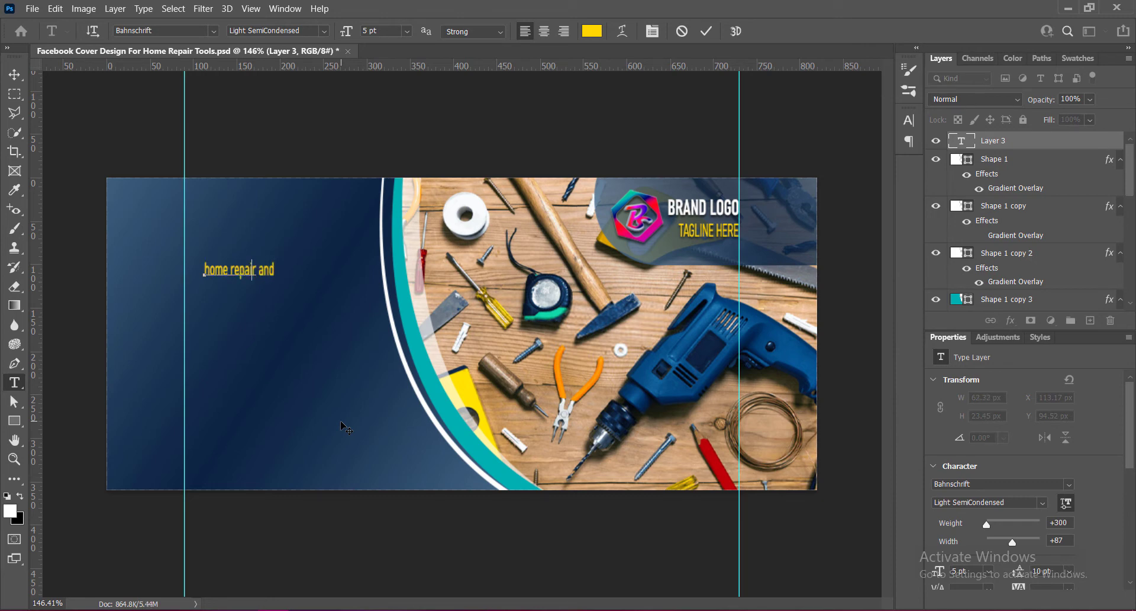
{"action": "type", "text": " repair and"}
{"action": "key", "text": "BackSpace"}
{"action": "key", "text": "BackSpace"}
{"action": "key", "text": "BackSpace"}
{"action": "key", "text": "BackSpace"}
{"action": "key", "text": "BackSpace"}
{"action": "key", "text": "BackSpace"}
{"action": "key", "text": "BackSpace"}
{"action": "key", "text": "BackSpace"}
{"action": "key", "text": "BackSpace"}
{"action": "key", "text": "BackSpace"}
{"action": "key", "text": "BackSpace"}
{"action": "key", "text": "BackSpace"}
{"action": "key", "text": "BackSpace"}
{"action": "type", "text": "OME REPAIR AND "}
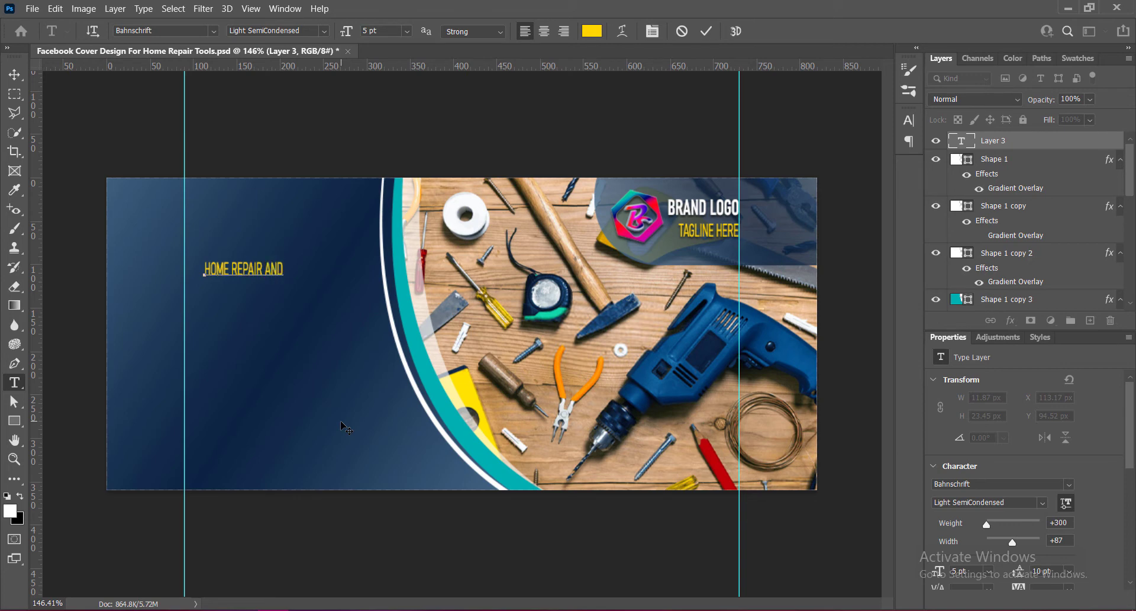
{"action": "type", "text": "CONSTRAUCTION"}
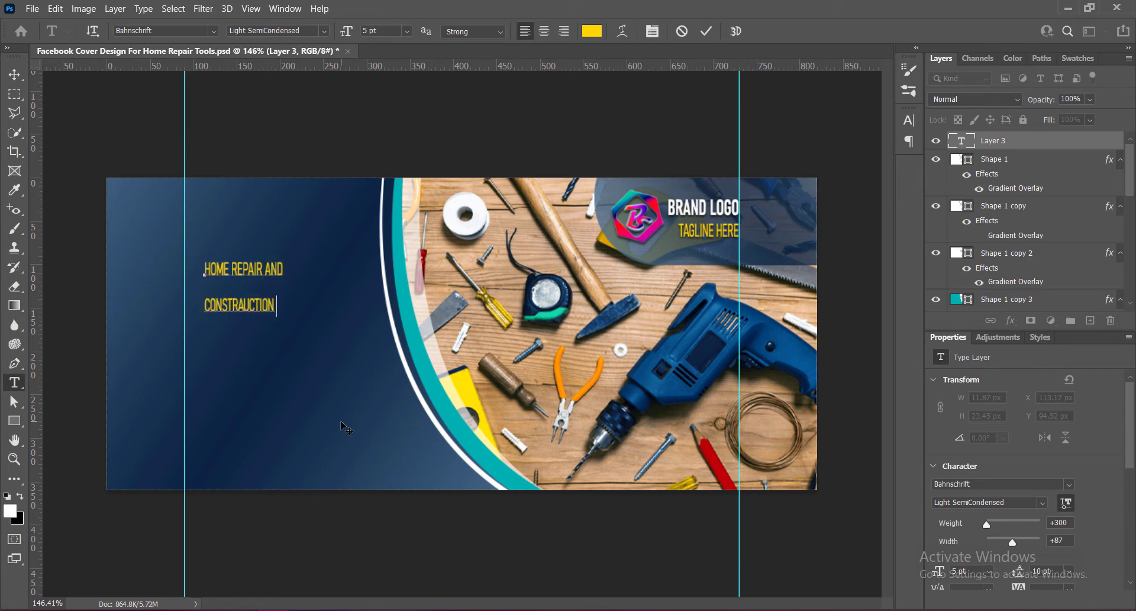
{"action": "type", "text": " TOOL"}
{"action": "key", "text": "Left"}
{"action": "key", "text": "Left"}
{"action": "key", "text": "Left"}
{"action": "key", "text": "Left"}
{"action": "key", "text": "Left"}
{"action": "key", "text": "Left"}
{"action": "key", "text": "Left"}
{"action": "key", "text": "Left"}
{"action": "key", "text": "Left"}
{"action": "key", "text": "Left"}
{"action": "key", "text": "Left"}
{"action": "key", "text": "Left"}
{"action": "key", "text": "BackSpace"}
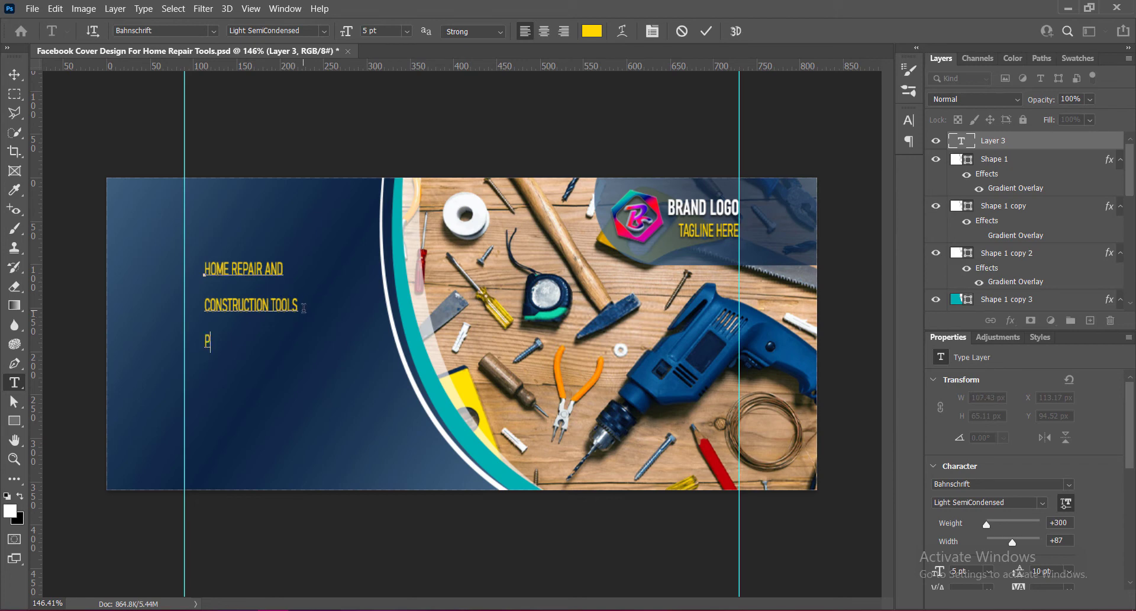
{"action": "type", "text": "UM QUALITY"}
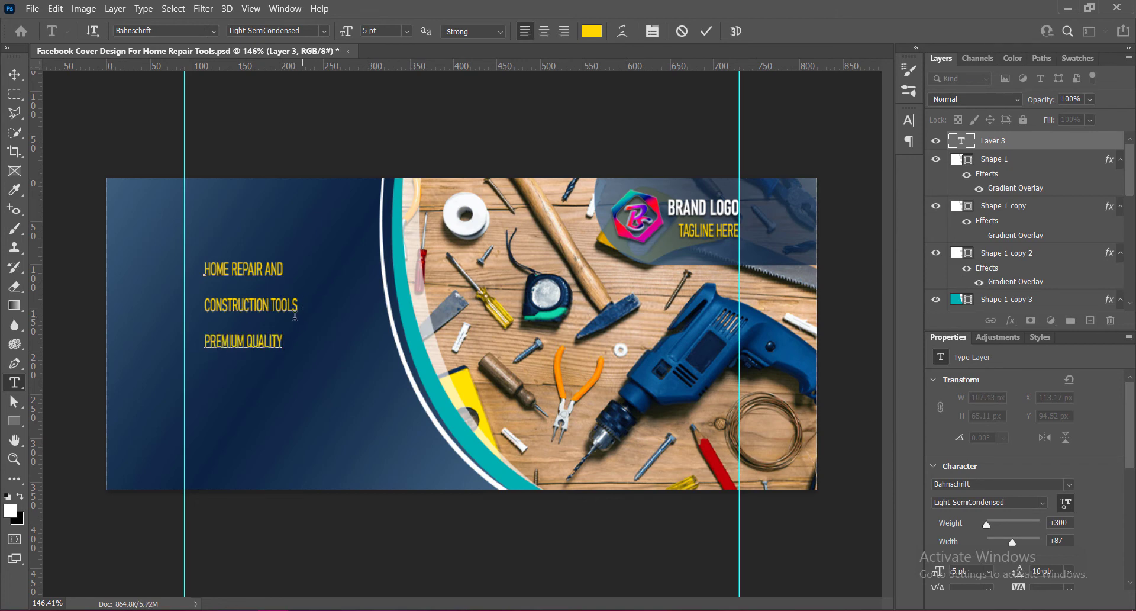
Set the HOME REPAIR AND line's font style to Regular.
{"action": "left_click_drag", "start_coordinate": [205, 269], "coordinate": [284, 269]}
{"action": "left_click", "coordinate": [324, 32]}
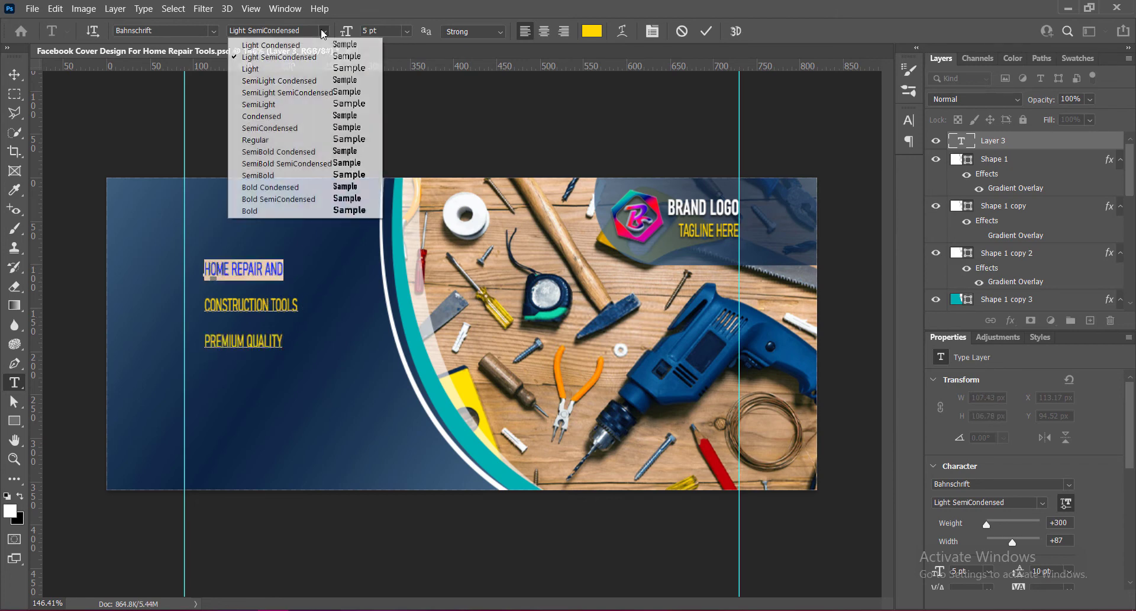
{"action": "left_click", "coordinate": [275, 129]}
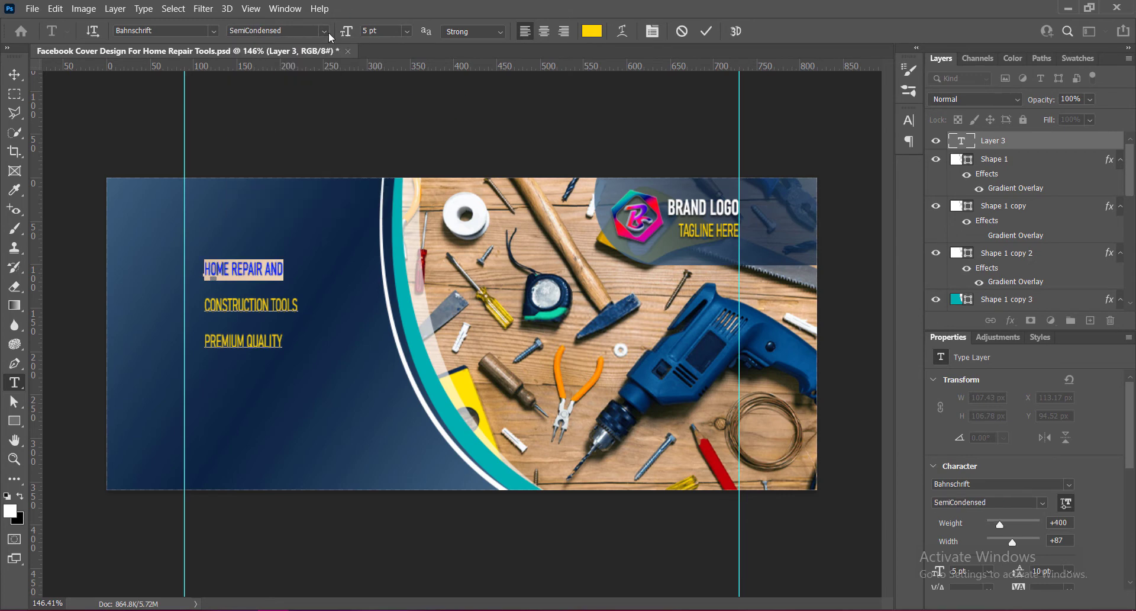
{"action": "left_click", "coordinate": [325, 30]}
{"action": "left_click", "coordinate": [285, 136]}
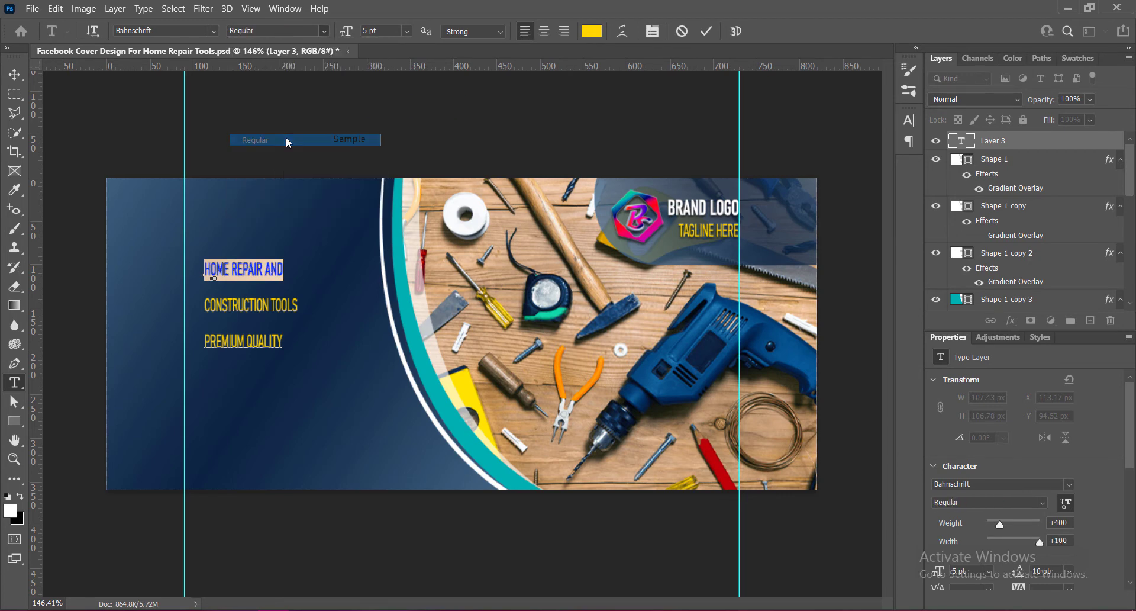
Make the CONSTRUCTION TOOLS line Bold Condensed at 12 pt.
{"action": "left_click_drag", "start_coordinate": [205, 305], "coordinate": [298, 305]}
{"action": "left_click", "coordinate": [324, 31]}
{"action": "left_click", "coordinate": [267, 213]}
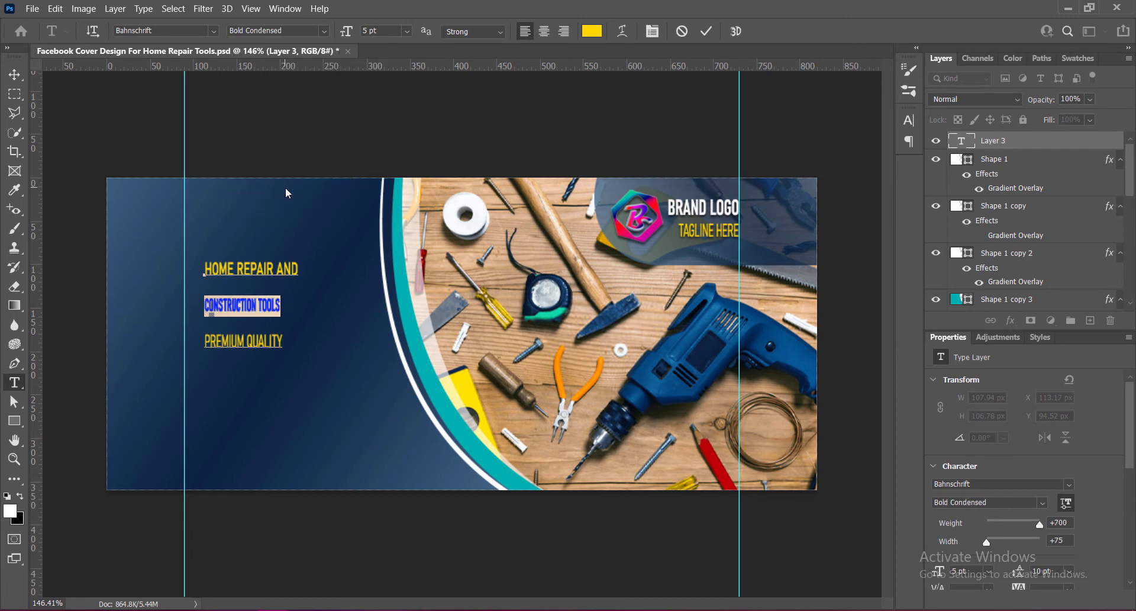
{"action": "left_click", "coordinate": [909, 120]}
{"action": "left_click_drag", "start_coordinate": [856, 184], "coordinate": [874, 185]}
{"action": "left_click", "coordinate": [804, 151]}
{"action": "left_click", "coordinate": [782, 237]}
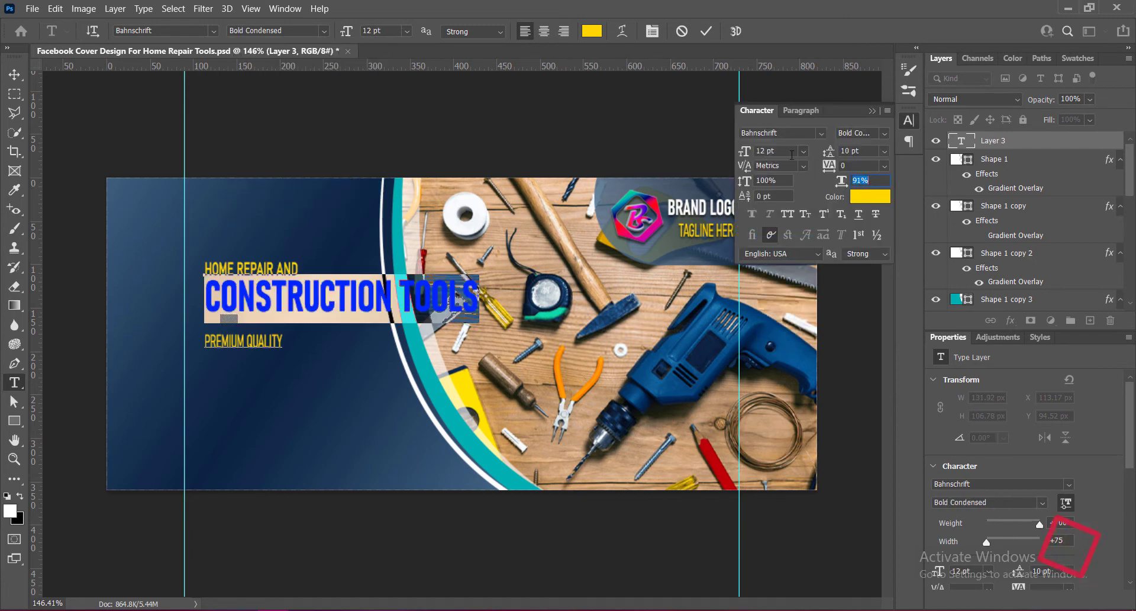
{"action": "left_click", "coordinate": [804, 152]}
{"action": "left_click", "coordinate": [775, 211]}
{"action": "left_click", "coordinate": [804, 152]}
{"action": "left_click", "coordinate": [781, 208]}
{"action": "left_click", "coordinate": [872, 111]}
Set the HOME REPAIR AND line's font size to 7 pt.
{"action": "left_click_drag", "start_coordinate": [299, 269], "coordinate": [205, 269]}
{"action": "left_click", "coordinate": [407, 31]}
{"action": "left_click", "coordinate": [387, 80]}
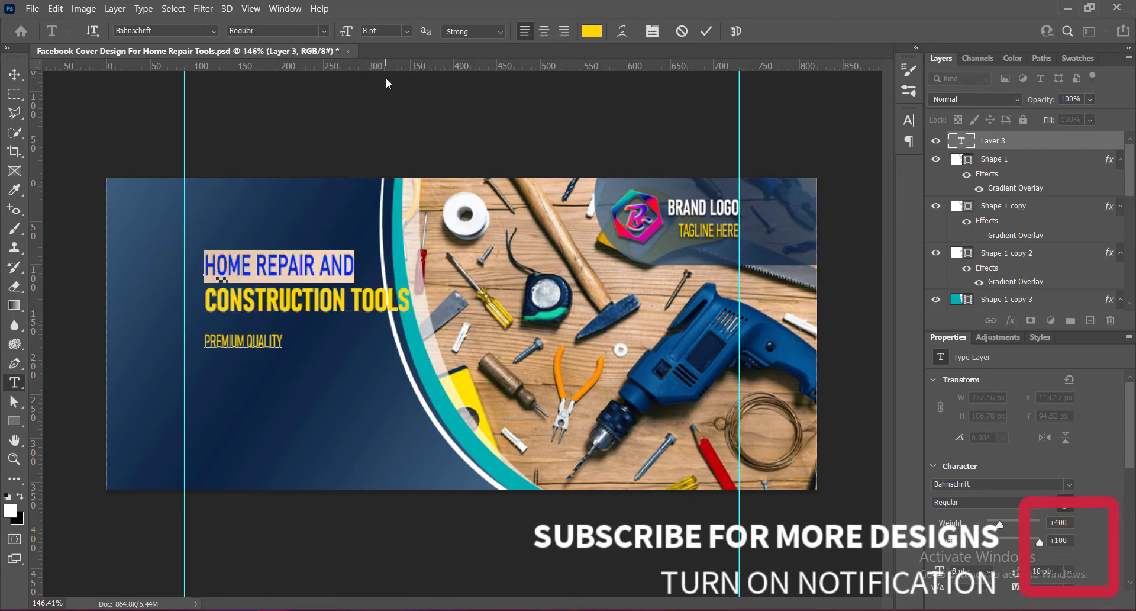
{"action": "left_click", "coordinate": [408, 32]}
{"action": "left_click", "coordinate": [345, 32]}
{"action": "type", "text": "7"}
{"action": "key", "text": "Return"}
Make the PREMIUM QUALITY line SemiBold and colour it white.
{"action": "triple_click", "coordinate": [262, 343]}
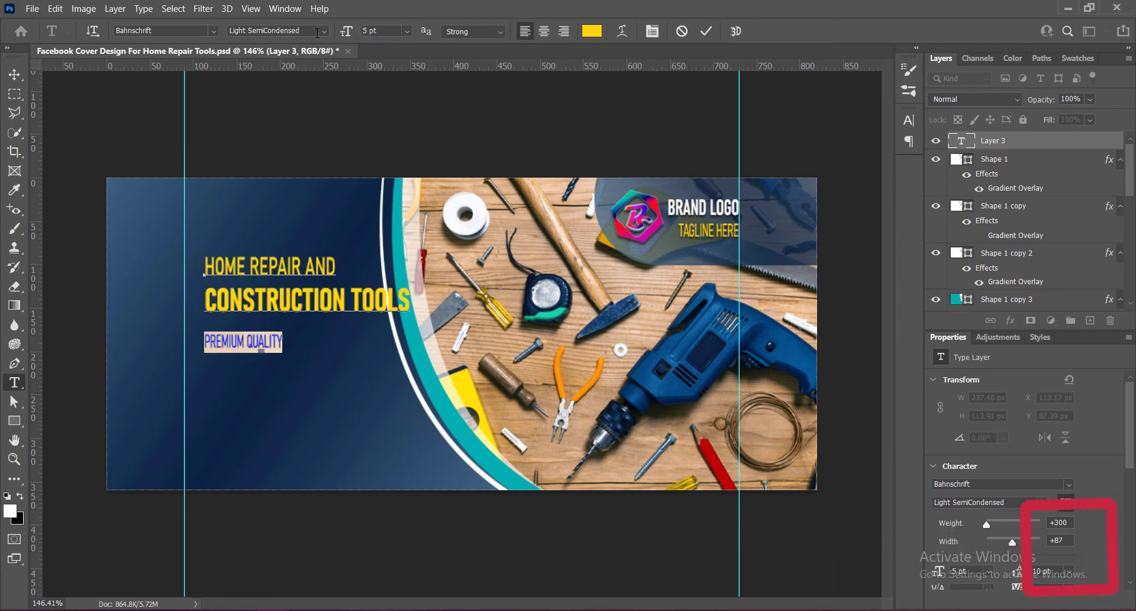
{"action": "left_click", "coordinate": [325, 32]}
{"action": "left_click", "coordinate": [266, 175]}
{"action": "left_click", "coordinate": [909, 120]}
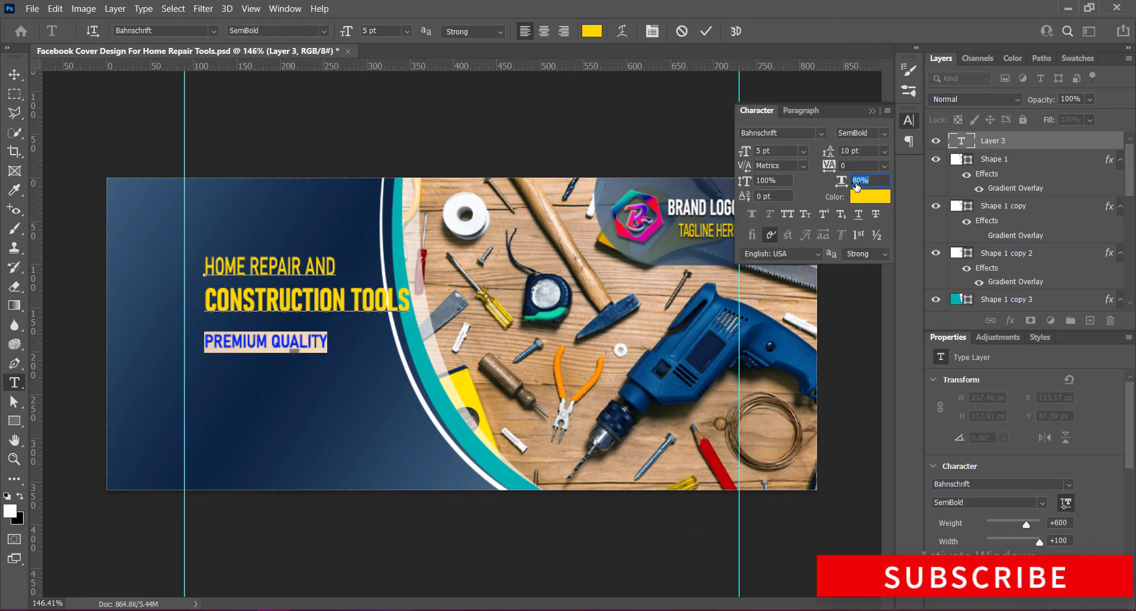
{"action": "left_click", "coordinate": [870, 196]}
{"action": "left_click", "coordinate": [713, 291]}
{"action": "left_click", "coordinate": [1047, 286]}
{"action": "left_click", "coordinate": [871, 111]}
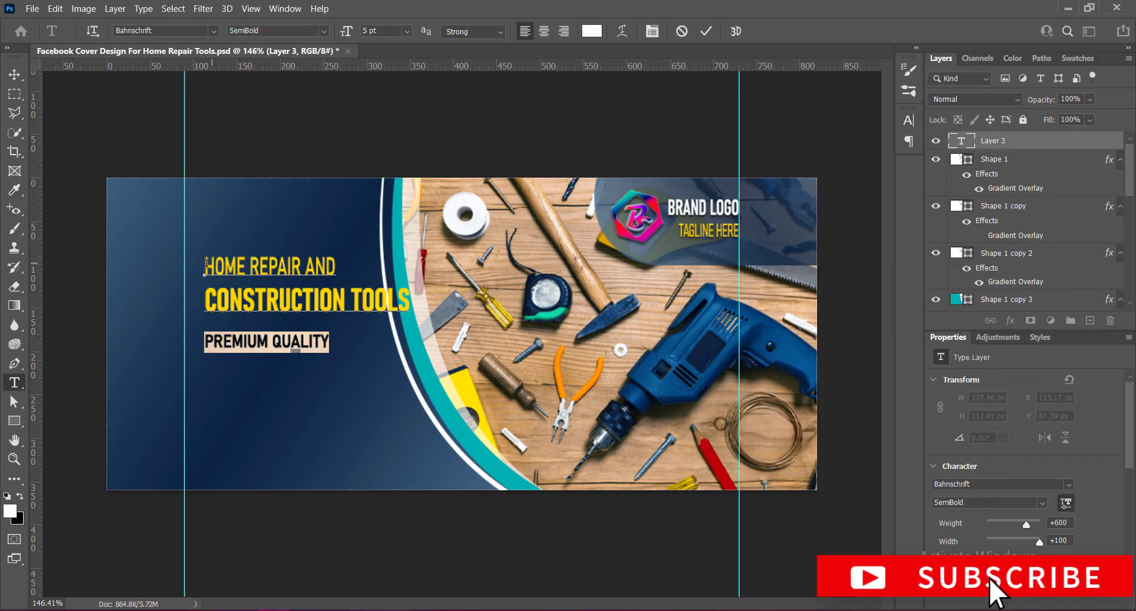
Colour the words HOME and AND in the first heading line white.
{"action": "triple_click", "coordinate": [242, 274]}
{"action": "left_click", "coordinate": [597, 33]}
{"action": "left_click", "coordinate": [713, 292]}
{"action": "left_click", "coordinate": [1025, 290]}
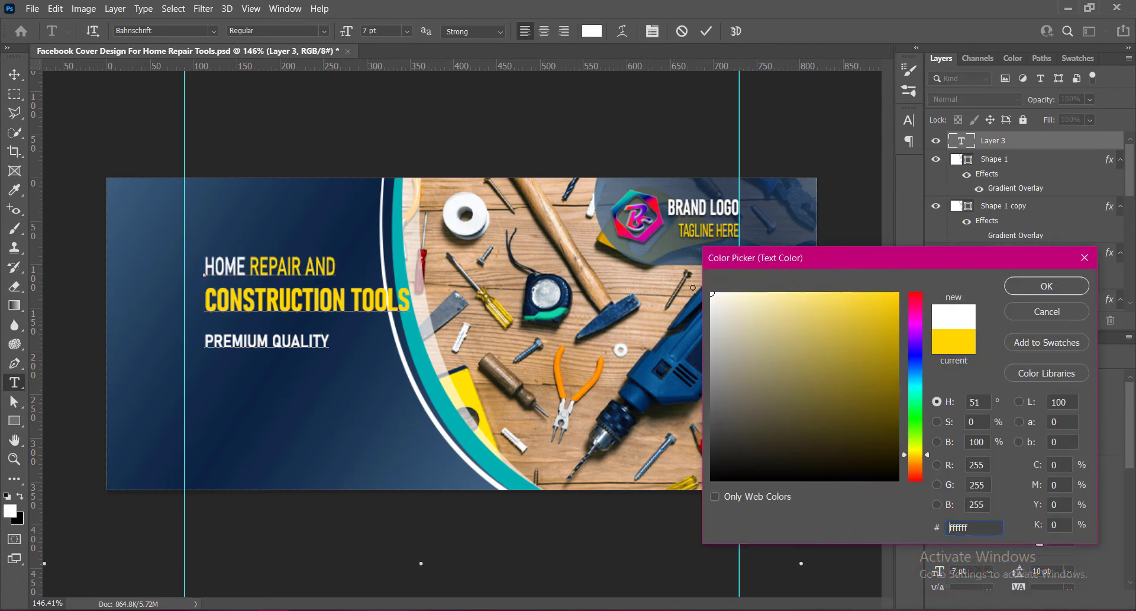
{"action": "left_click", "coordinate": [1047, 286]}
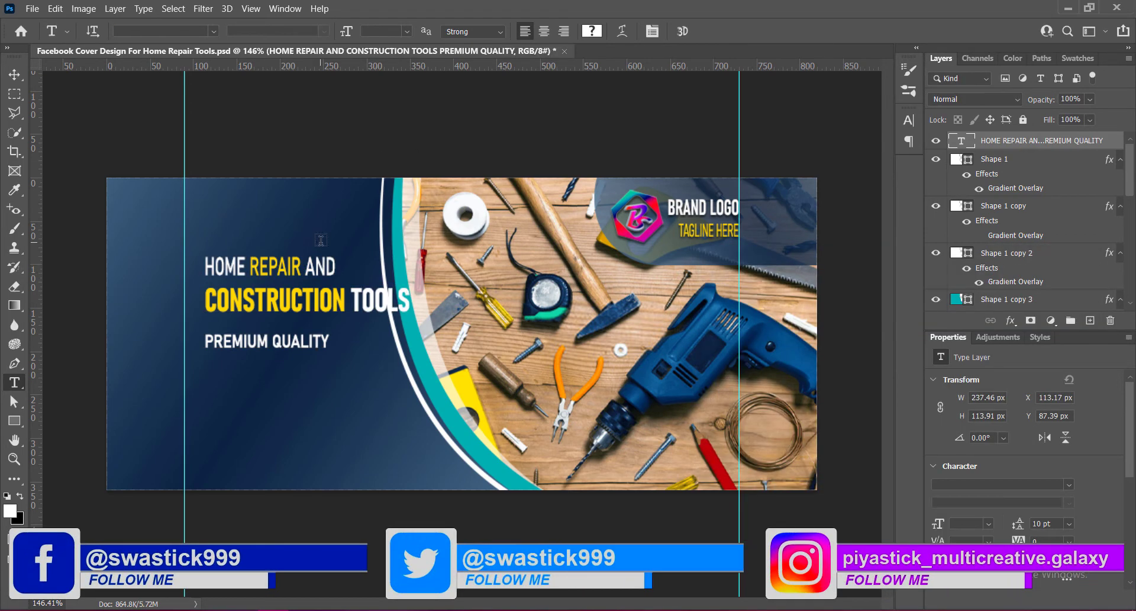
Tighten the leading between the three heading lines and align the block to the left guide.
{"action": "left_click_drag", "start_coordinate": [205, 264], "coordinate": [330, 342]}
{"action": "left_click", "coordinate": [410, 301]}
{"action": "left_click_drag", "start_coordinate": [410, 301], "coordinate": [205, 266]}
{"action": "left_click", "coordinate": [909, 120]}
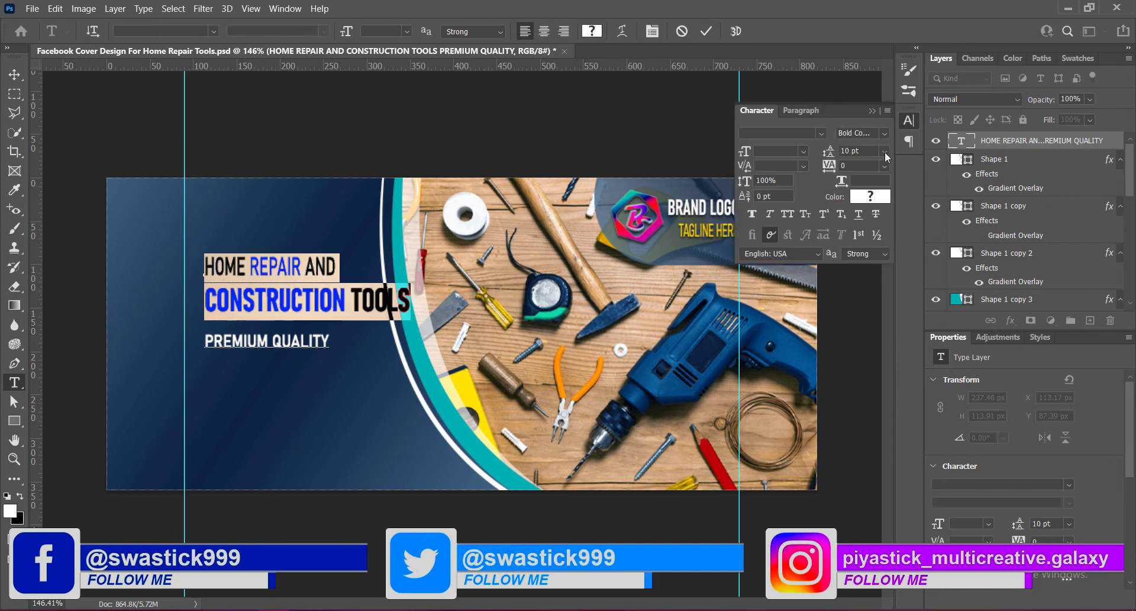
{"action": "left_click", "coordinate": [885, 152]}
{"action": "left_click", "coordinate": [860, 214]}
{"action": "left_click_drag", "start_coordinate": [208, 335], "coordinate": [349, 305]}
{"action": "left_click", "coordinate": [885, 152]}
{"action": "left_click", "coordinate": [870, 199]}
{"action": "left_click", "coordinate": [885, 152]}
{"action": "left_click", "coordinate": [865, 188]}
{"action": "left_click", "coordinate": [872, 111]}
Set the PREMIUM QUALITY line's leading to 7 pt and save the file.
{"action": "left_click", "coordinate": [706, 32]}
{"action": "key", "text": "v"}
{"action": "double_click", "coordinate": [260, 292]}
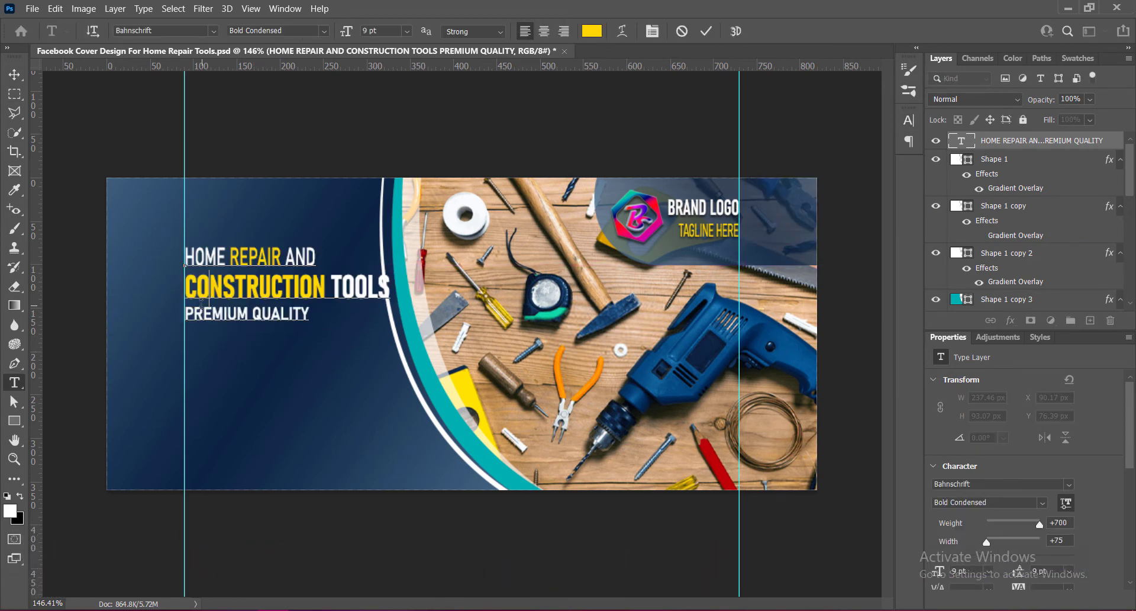
{"action": "left_click_drag", "start_coordinate": [187, 317], "coordinate": [313, 322]}
{"action": "left_click", "coordinate": [909, 120]}
{"action": "left_click_drag", "start_coordinate": [860, 152], "coordinate": [817, 156]}
{"action": "type", "text": "7"}
{"action": "left_click", "coordinate": [706, 31]}
{"action": "key", "text": "v"}
{"action": "key", "text": "ctrl+s"}
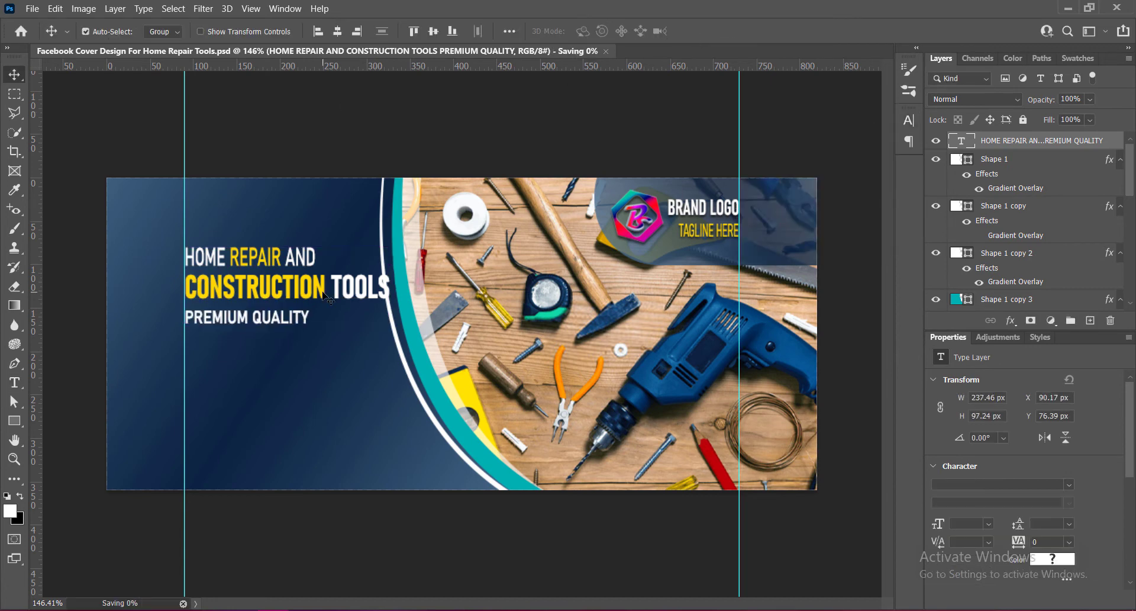
Scale the heading text block slightly narrower and save.
{"action": "key", "text": "ctrl+t"}
{"action": "left_click_drag", "start_coordinate": [390, 285], "coordinate": [370, 285]}
{"action": "key", "text": "Return"}
{"action": "key", "text": "ctrl+s"}
Add a drop shadow to the heading text layer through Blending Options.
{"action": "right_click", "coordinate": [962, 141]}
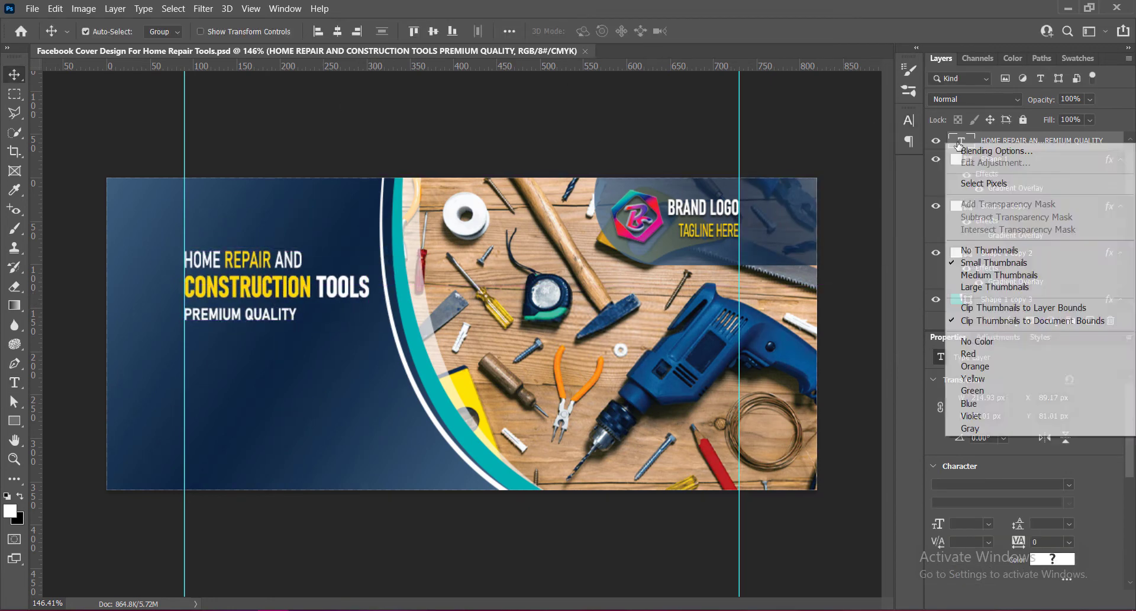
{"action": "left_click", "coordinate": [977, 148]}
{"action": "left_click", "coordinate": [563, 346]}
{"action": "left_click", "coordinate": [588, 346]}
{"action": "key", "text": "Return"}
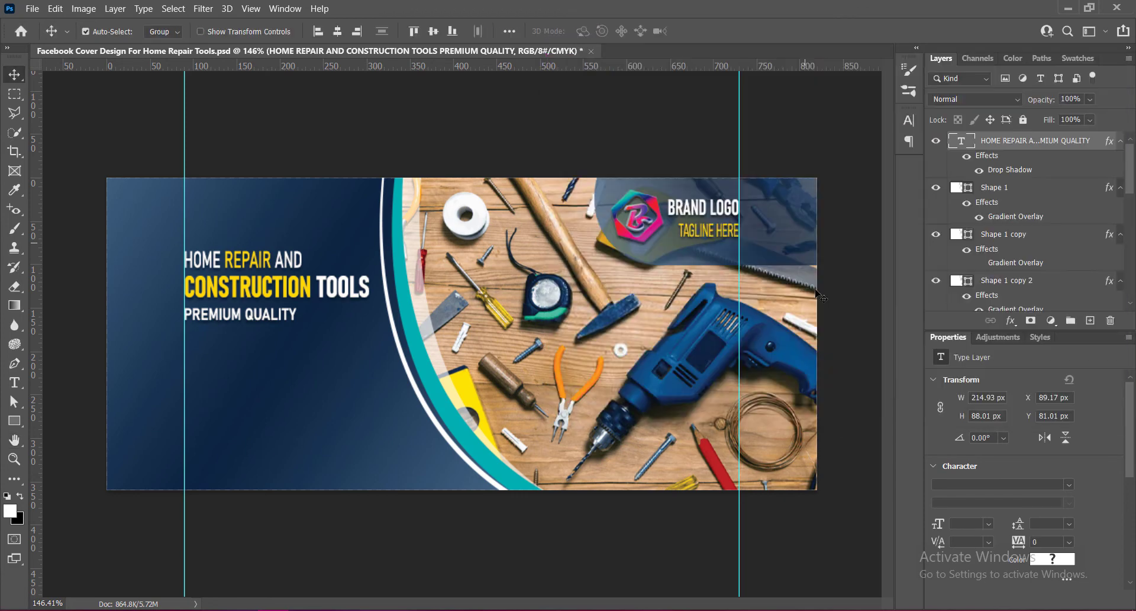
Create a paragraph text box below the heading with placeholder text in Bahnschrift Light Condensed at 4 pt.
{"action": "key", "text": "t"}
{"action": "left_click_drag", "start_coordinate": [184, 337], "coordinate": [369, 400]}
{"action": "left_click", "coordinate": [324, 31]}
{"action": "left_click", "coordinate": [271, 45]}
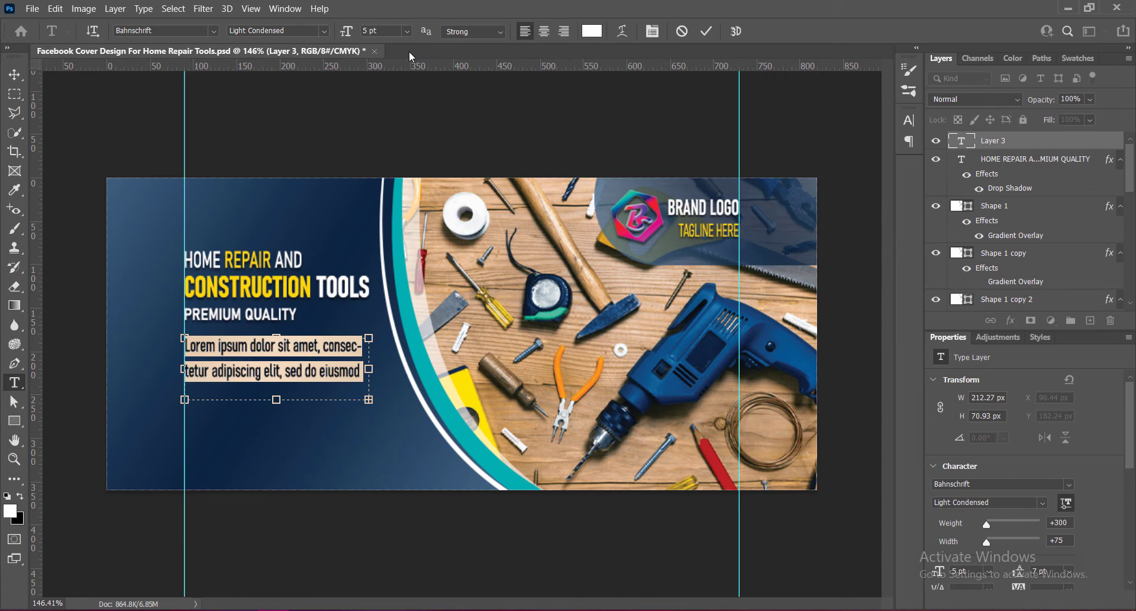
{"action": "left_click_drag", "start_coordinate": [277, 400], "coordinate": [279, 439]}
{"action": "key", "text": "ctrl+a"}
{"action": "left_click_drag", "start_coordinate": [380, 30], "coordinate": [318, 33]}
{"action": "type", "text": "4"}
{"action": "key", "text": "Return"}
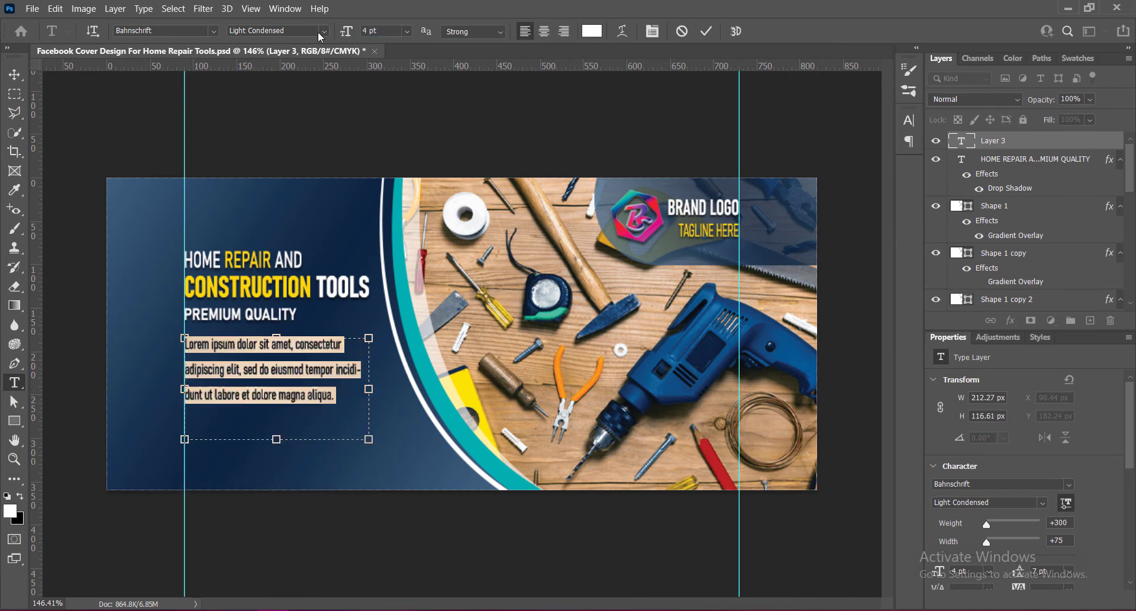
Widen the paragraph box, set its leading to 5 pt, fit the box to the text and commit.
{"action": "mouse_move", "coordinate": [368, 389]}
{"action": "left_mouse_down"}
{"action": "mouse_move", "coordinate": [395, 389]}
{"action": "mouse_move", "coordinate": [384, 389]}
{"action": "left_mouse_up"}
{"action": "left_click", "coordinate": [652, 31]}
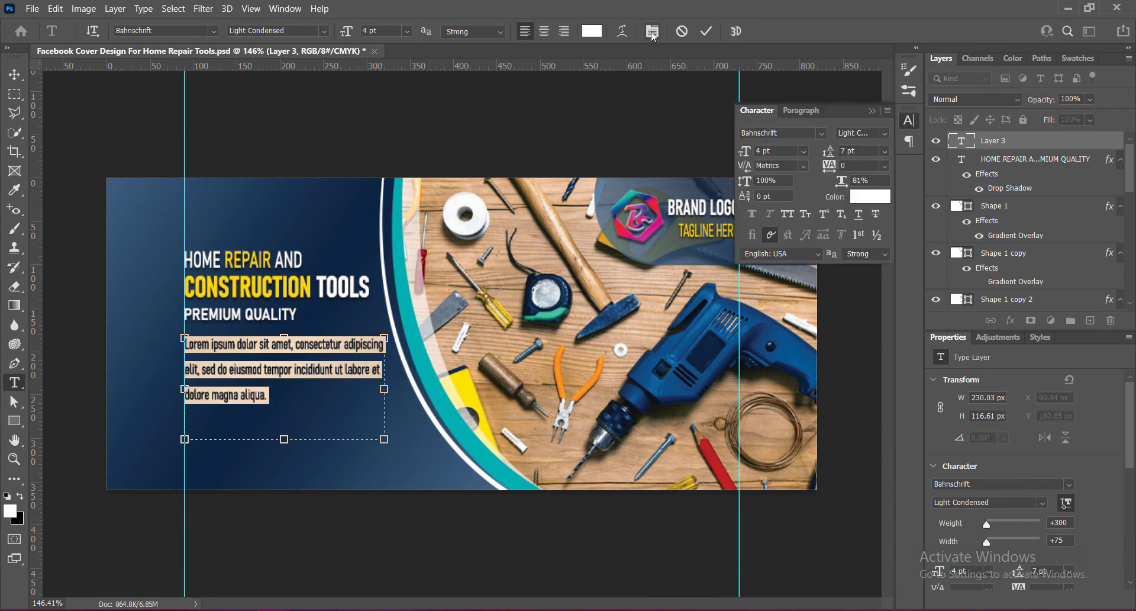
{"action": "left_click", "coordinate": [801, 110]}
{"action": "left_click", "coordinate": [814, 135]}
{"action": "left_click", "coordinate": [909, 142]}
{"action": "left_click", "coordinate": [909, 121]}
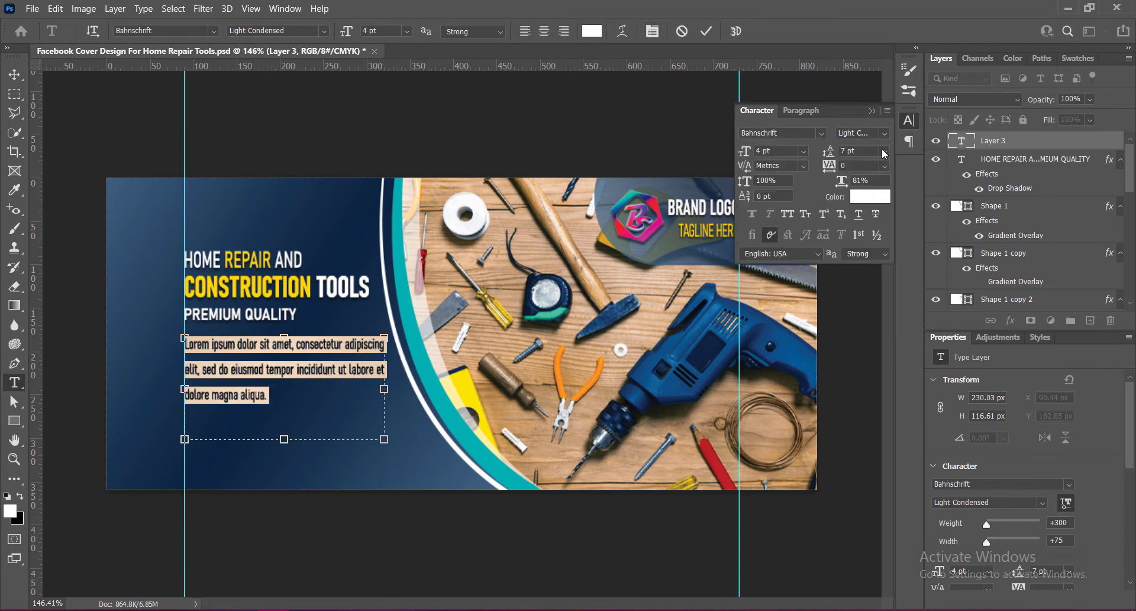
{"action": "left_click_drag", "start_coordinate": [829, 151], "coordinate": [821, 154]}
{"action": "left_click_drag", "start_coordinate": [284, 439], "coordinate": [285, 395]}
{"action": "key", "text": "ctrl+Return"}
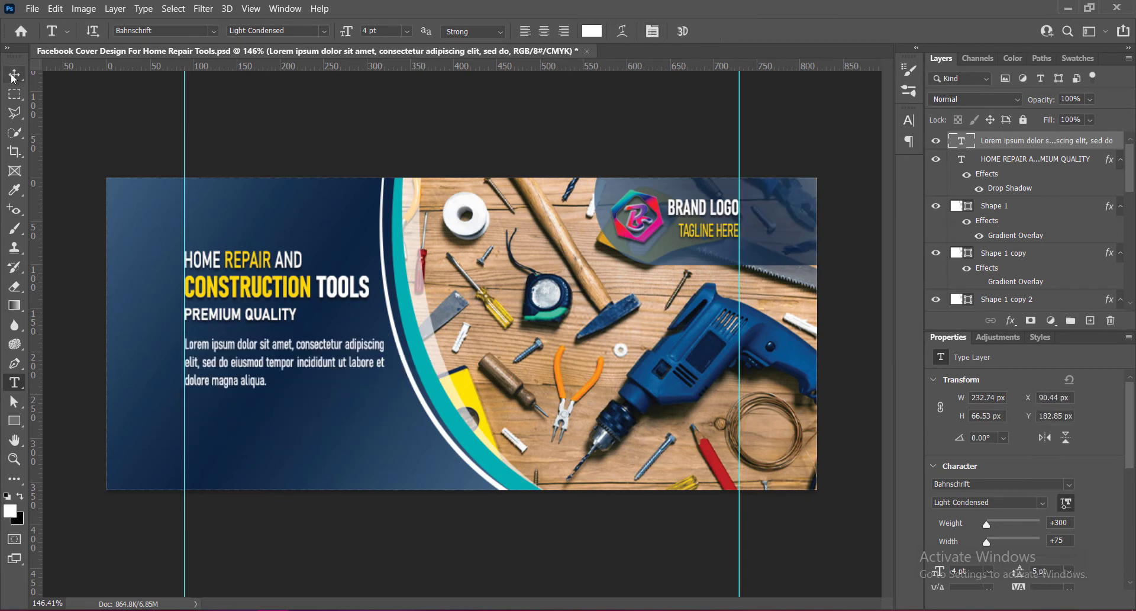
Reduce the paragraph text to 3.5 pt with 4 pt leading.
{"action": "key", "text": "v"}
{"action": "double_click", "coordinate": [269, 352]}
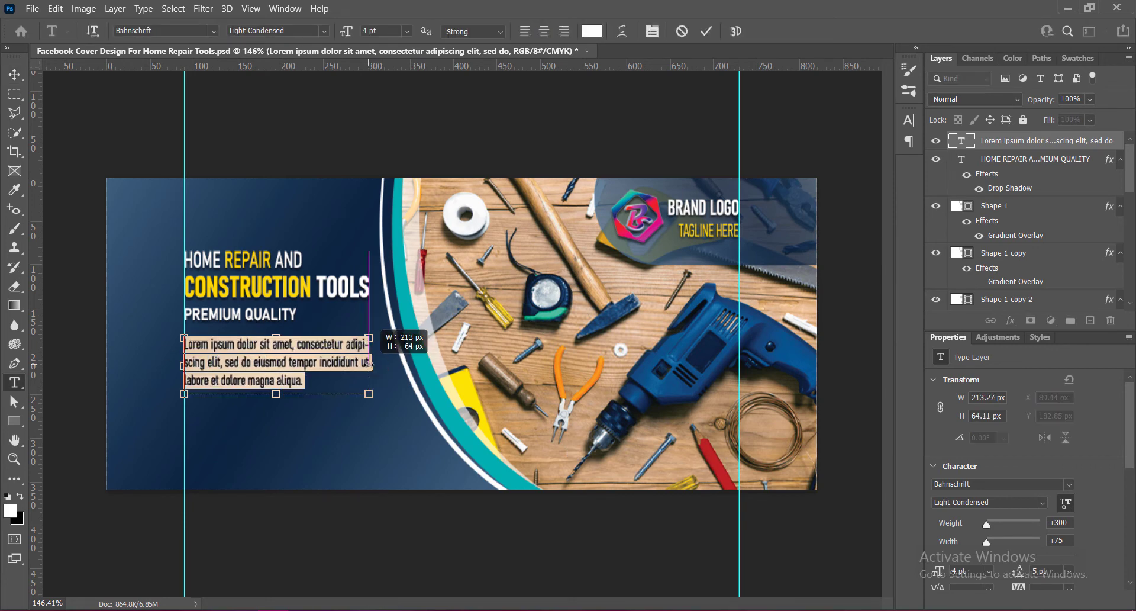
{"action": "left_click_drag", "start_coordinate": [346, 34], "coordinate": [345, 35]}
{"action": "left_click", "coordinate": [909, 121]}
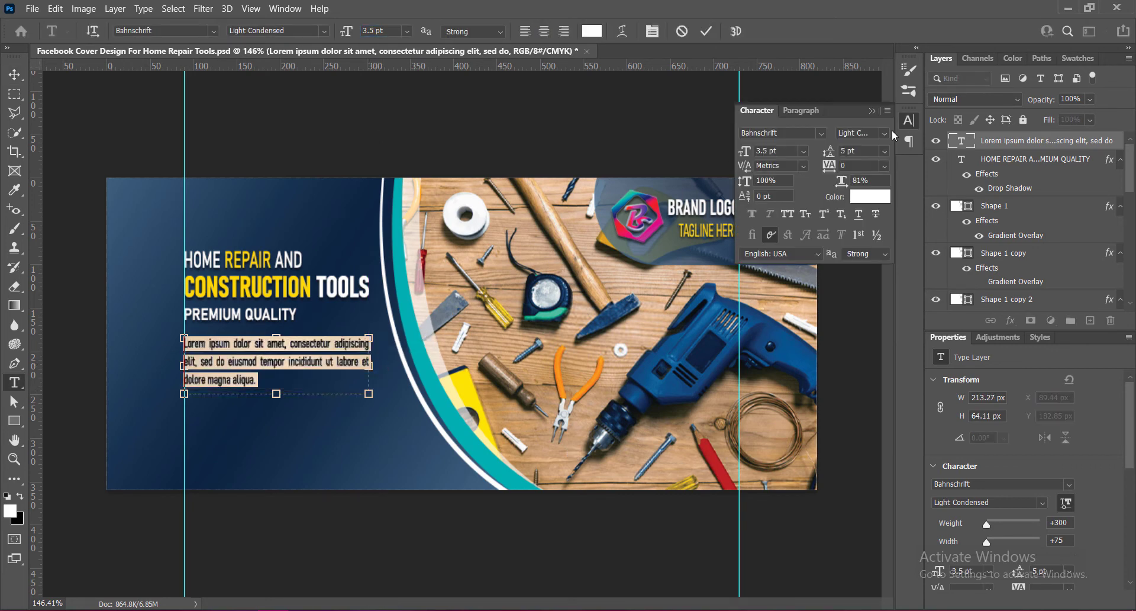
{"action": "left_click_drag", "start_coordinate": [830, 152], "coordinate": [824, 153]}
{"action": "left_click", "coordinate": [674, 146]}
Nudge the paragraph text block up slightly.
{"action": "key", "text": "v"}
{"action": "key", "text": "Up"}
{"action": "key", "text": "Up"}
{"action": "key", "text": "Up"}
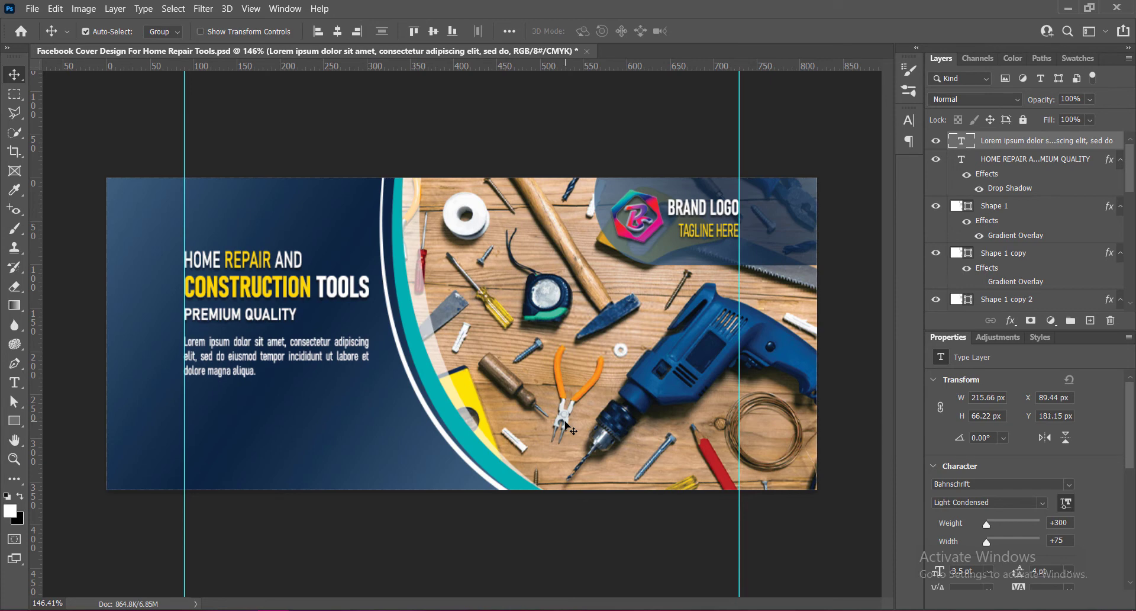
Add a drop shadow to the paragraph text layer through Blending Options.
{"action": "right_click", "coordinate": [962, 141]}
{"action": "left_click", "coordinate": [987, 147]}
{"action": "left_click", "coordinate": [591, 346]}
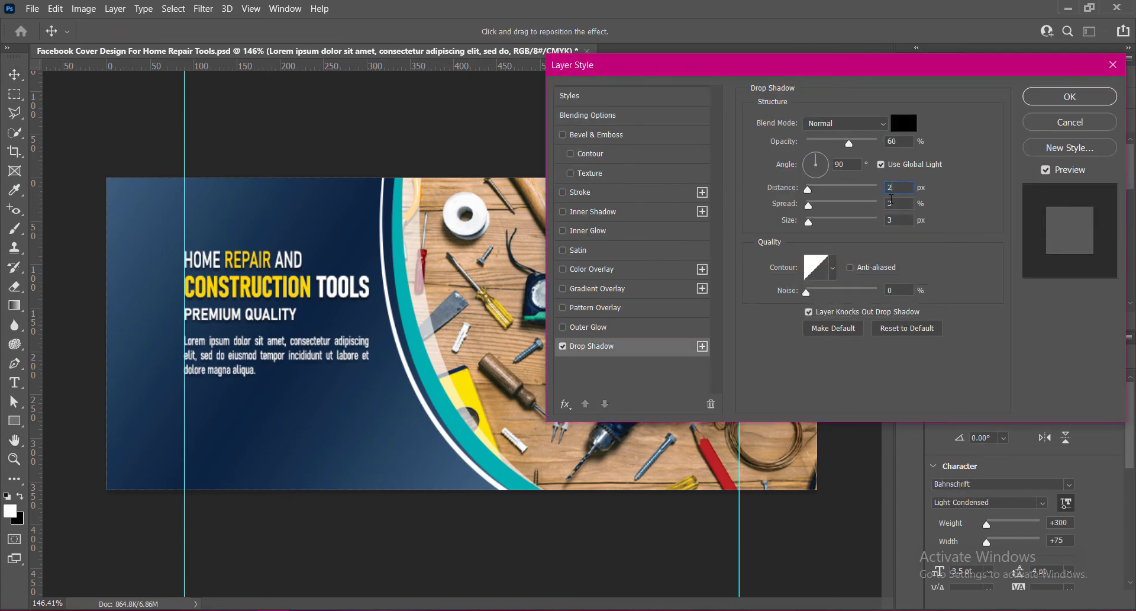
{"action": "left_click", "coordinate": [1071, 97]}
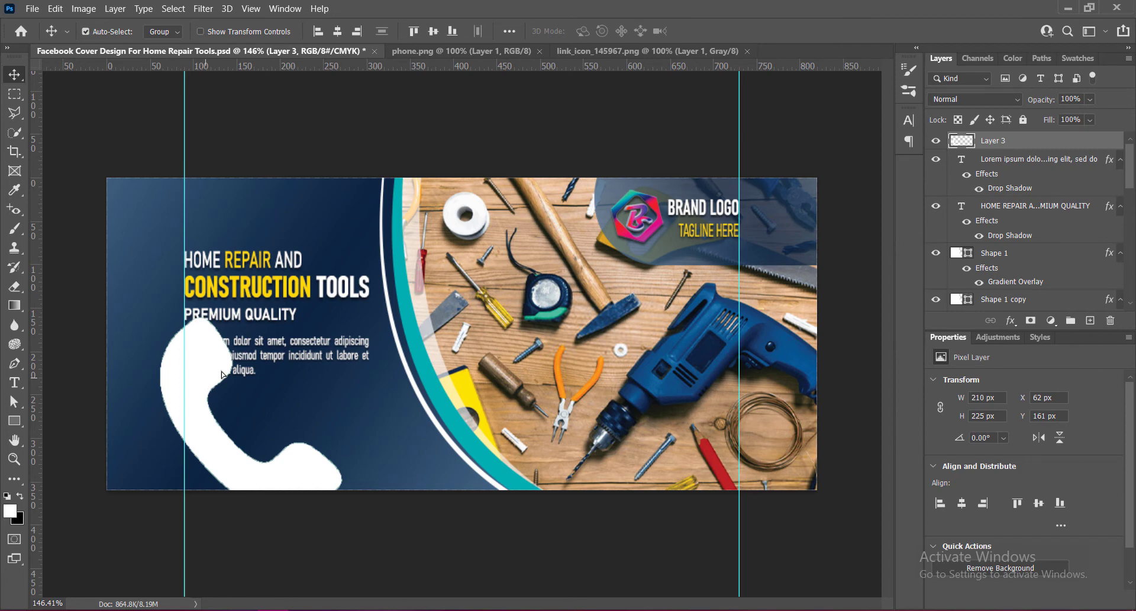
Place the phone icon image below the paragraph and scale it to about 33 × 35 px.
{"action": "left_click_drag", "start_coordinate": [222, 374], "coordinate": [245, 352]}
{"action": "key", "text": "ctrl+t"}
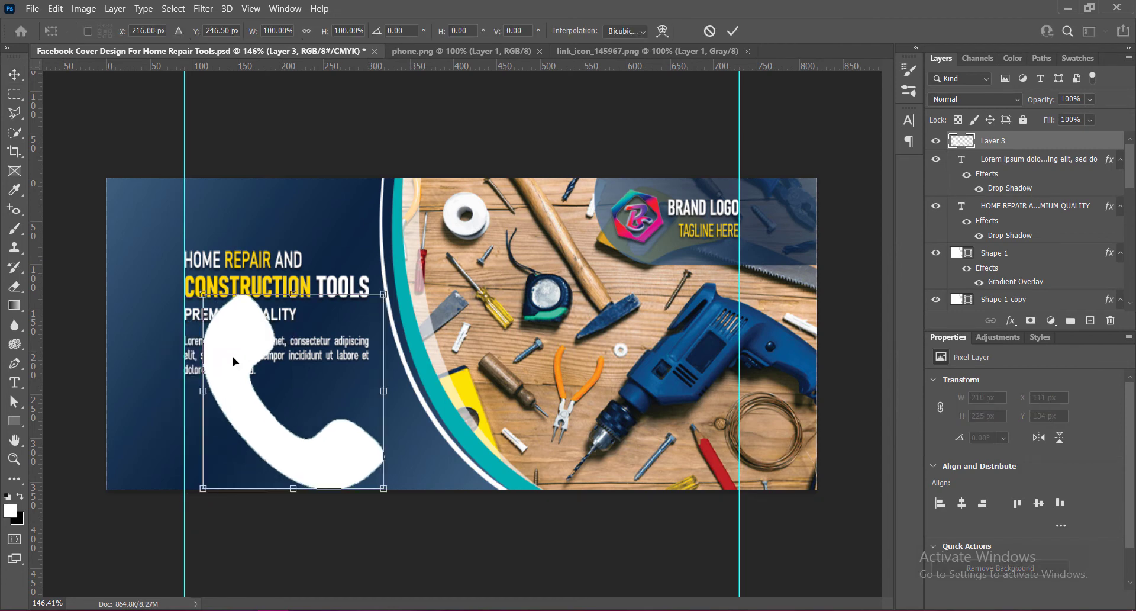
{"action": "left_click_drag", "start_coordinate": [293, 291], "coordinate": [214, 428]}
{"action": "key", "text": "Return"}
{"action": "key", "text": "ctrl+t"}
{"action": "left_click", "coordinate": [733, 30]}
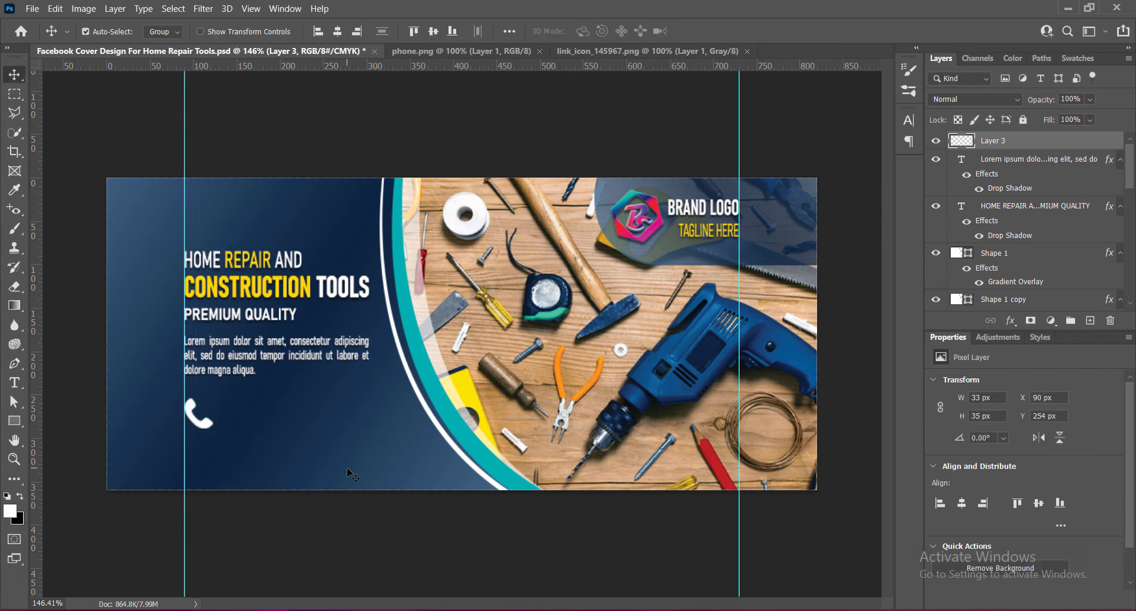
Nudge the phone icon left, scale it down to about 27 × 28 px, and save.
{"action": "key", "text": "Left"}
{"action": "key", "text": "ctrl+t"}
{"action": "left_click_drag", "start_coordinate": [213, 428], "coordinate": [210, 425]}
{"action": "left_click", "coordinate": [732, 31]}
{"action": "key", "text": "ctrl+t"}
{"action": "left_click_drag", "start_coordinate": [211, 426], "coordinate": [207, 423]}
{"action": "left_click", "coordinate": [733, 31]}
{"action": "key", "text": "ctrl+s"}
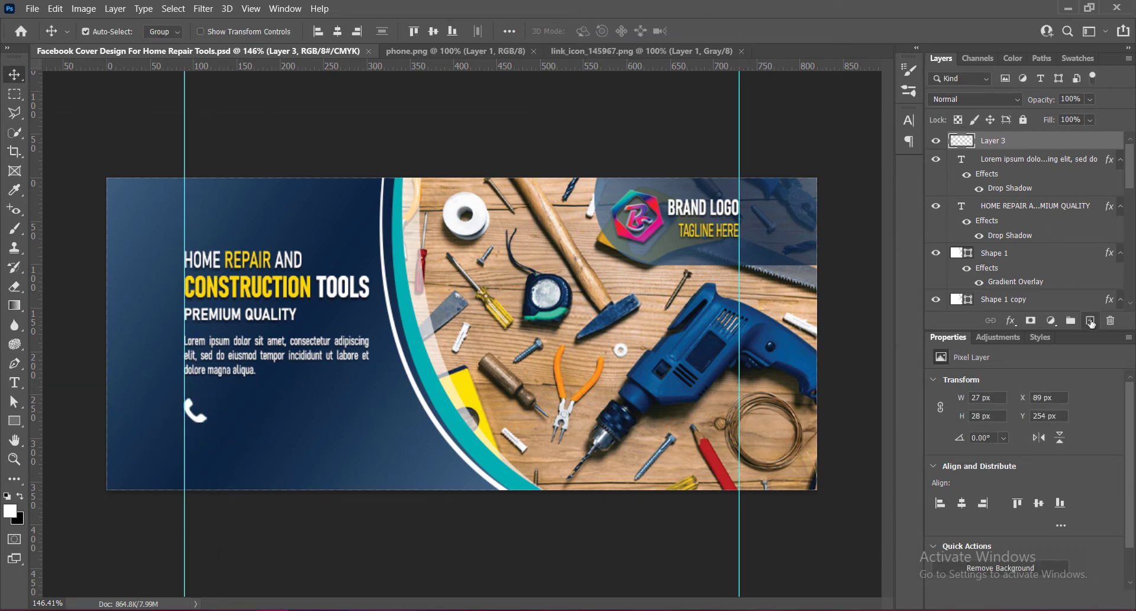
Add a text line beside the phone icon and enter a sample phone number.
{"action": "key", "text": "t"}
{"action": "left_click", "coordinate": [213, 412]}
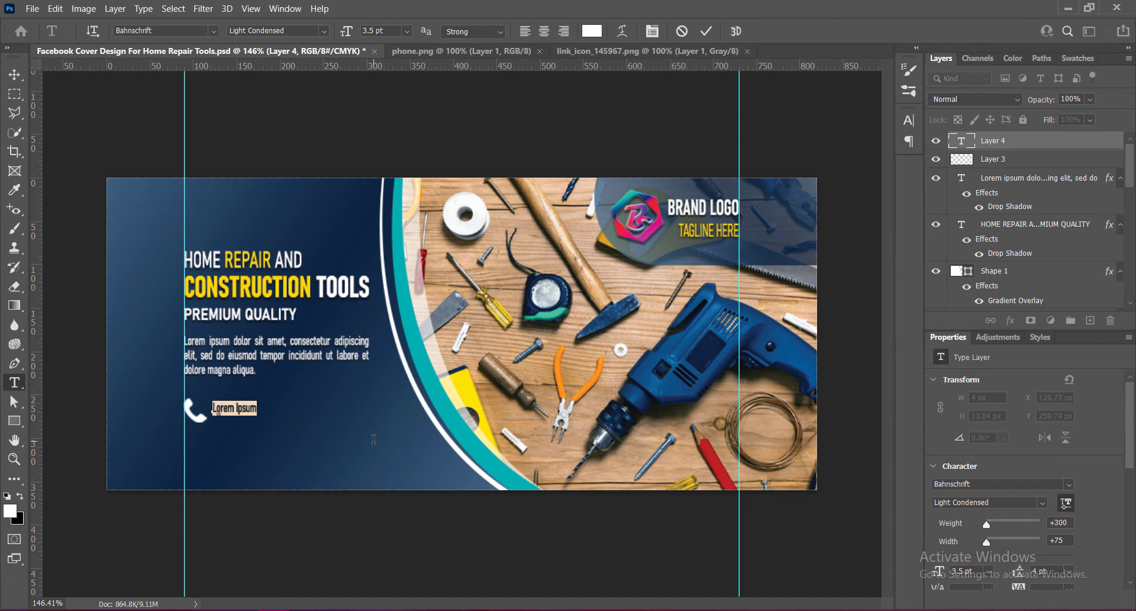
{"action": "key", "text": "BackSpace"}
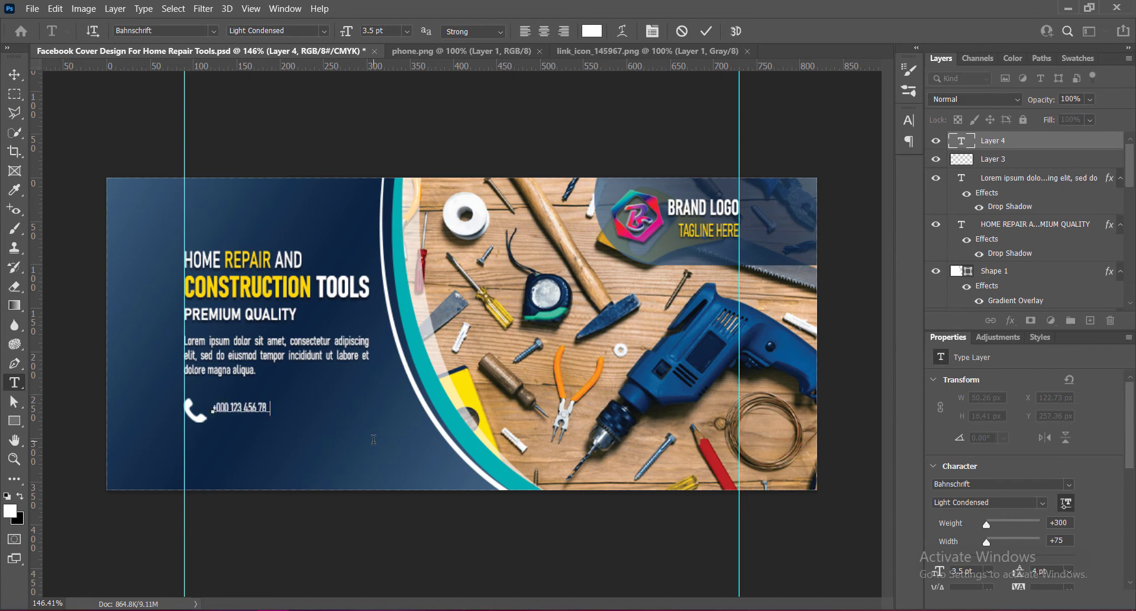
{"action": "left_click_drag", "start_coordinate": [279, 407], "coordinate": [212, 409]}
{"action": "left_click", "coordinate": [907, 117]}
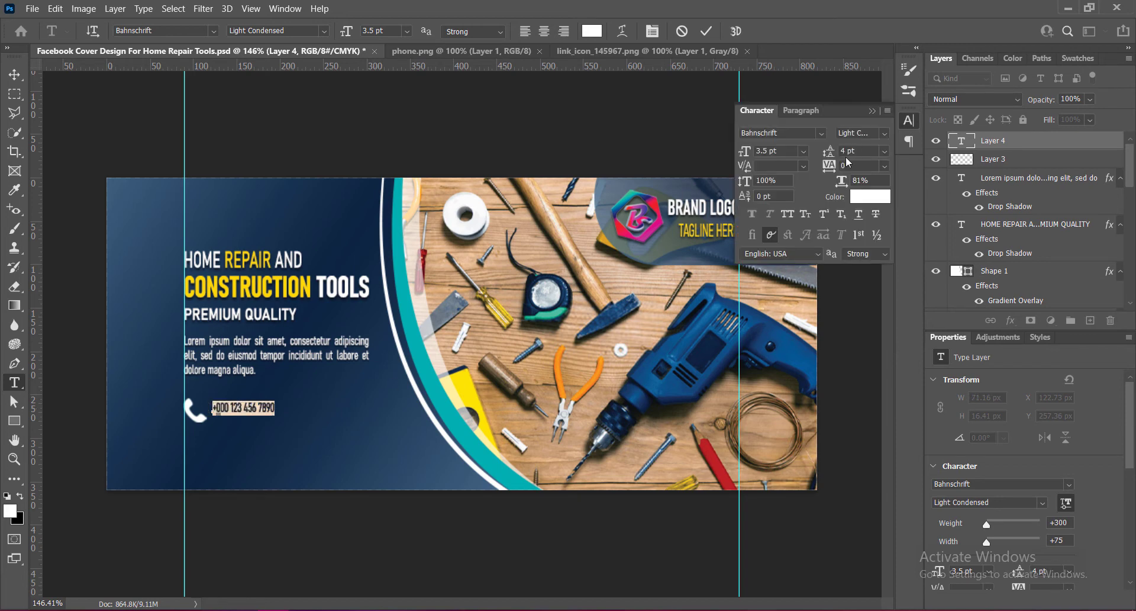
Set the phone number's font style to SemiBold SemiCondensed and its horizontal scale to 90%.
{"action": "left_click", "coordinate": [883, 132]}
{"action": "left_click", "coordinate": [867, 264]}
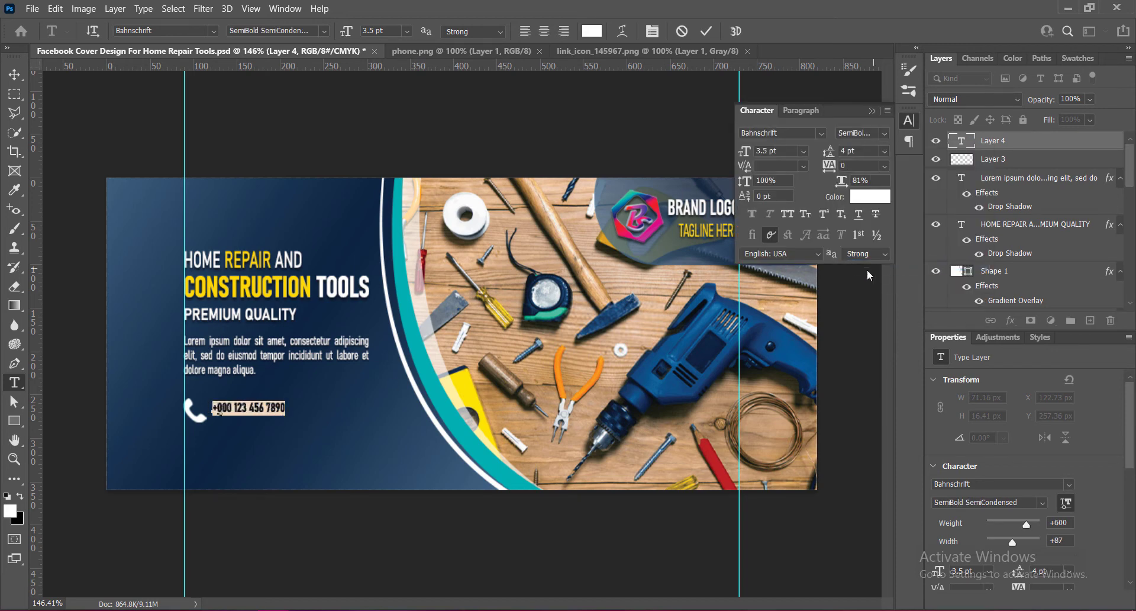
{"action": "left_click", "coordinate": [885, 166]}
{"action": "left_click", "coordinate": [859, 296]}
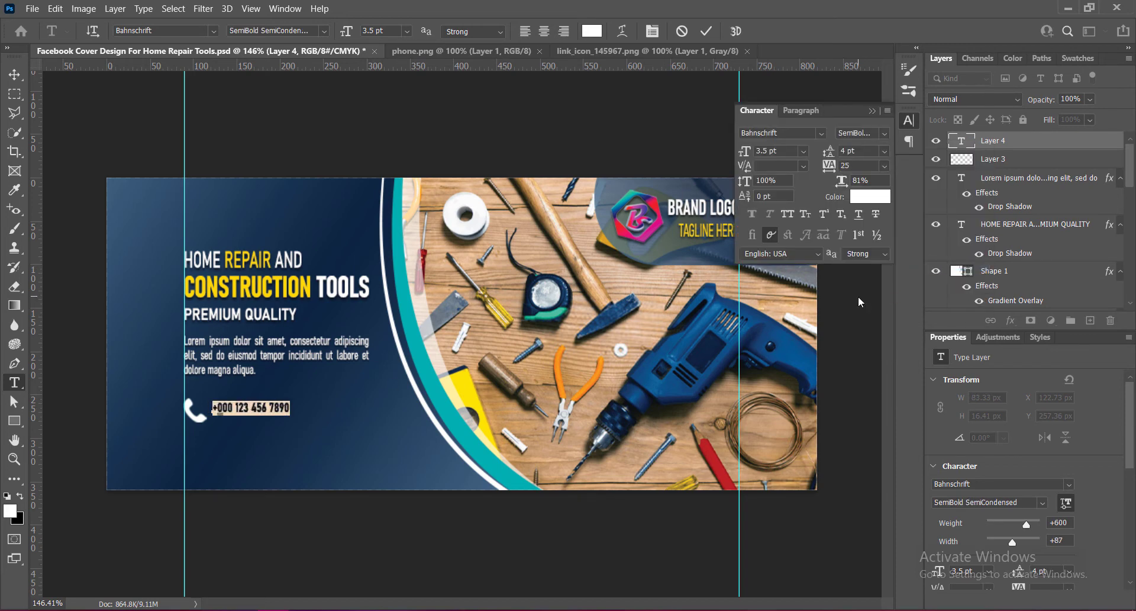
{"action": "mouse_move", "coordinate": [846, 185]}
{"action": "left_mouse_down"}
{"action": "mouse_move", "coordinate": [866, 187]}
{"action": "mouse_move", "coordinate": [852, 189]}
{"action": "left_mouse_up"}
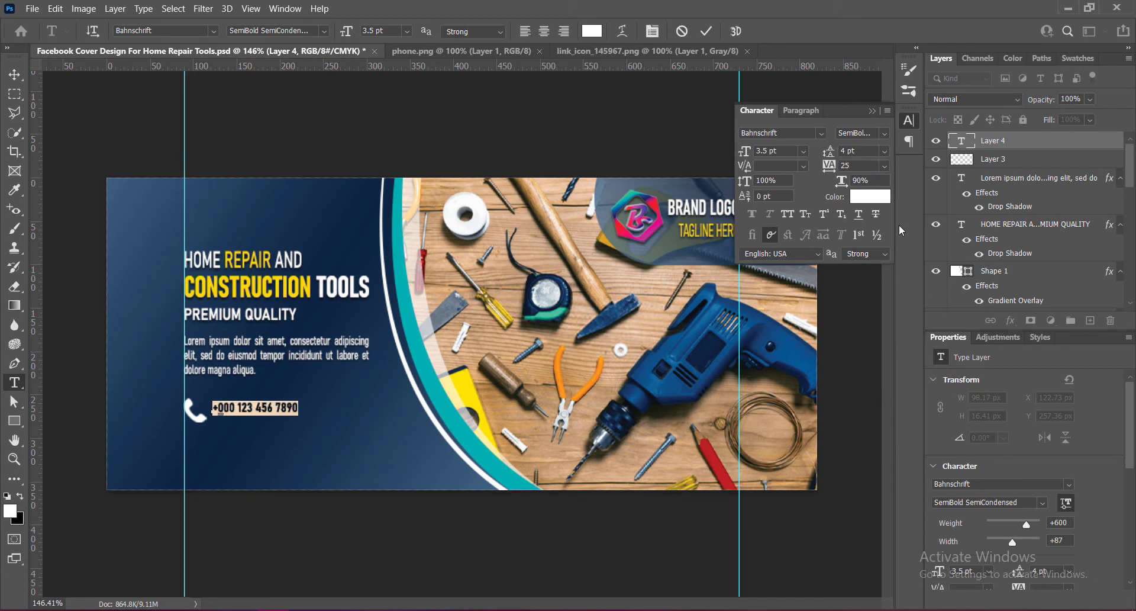
Set the phone number to 6 pt with tracking of 5 and commit the text.
{"action": "left_click", "coordinate": [803, 151]}
{"action": "left_click", "coordinate": [782, 205]}
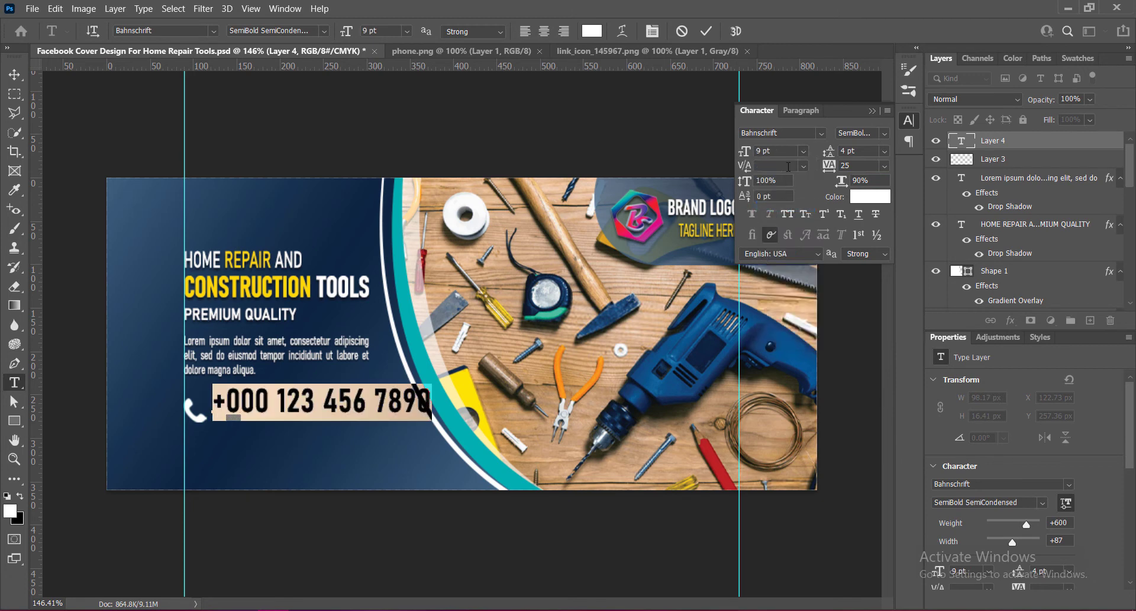
{"action": "left_click", "coordinate": [884, 166]}
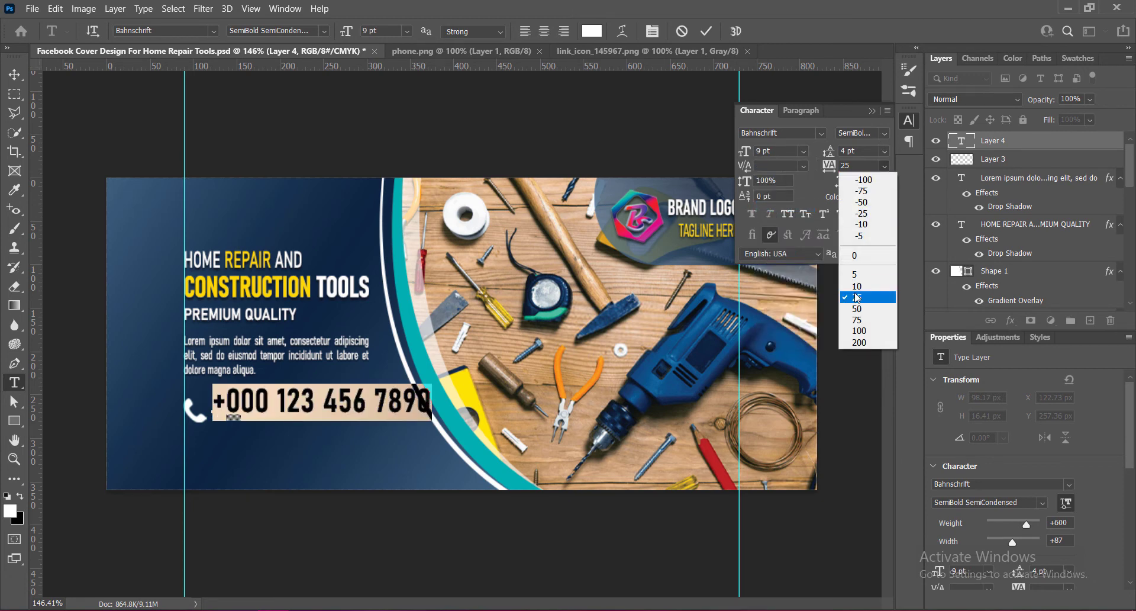
{"action": "left_click", "coordinate": [855, 284]}
{"action": "left_click", "coordinate": [803, 151]}
{"action": "left_click", "coordinate": [774, 195]}
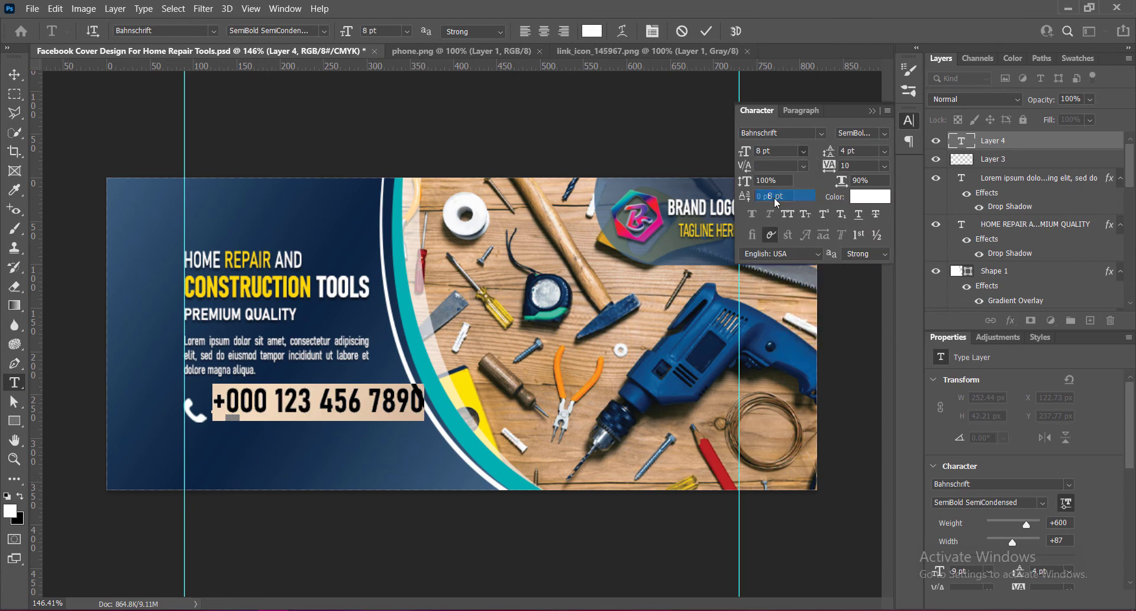
{"action": "left_click", "coordinate": [802, 151]}
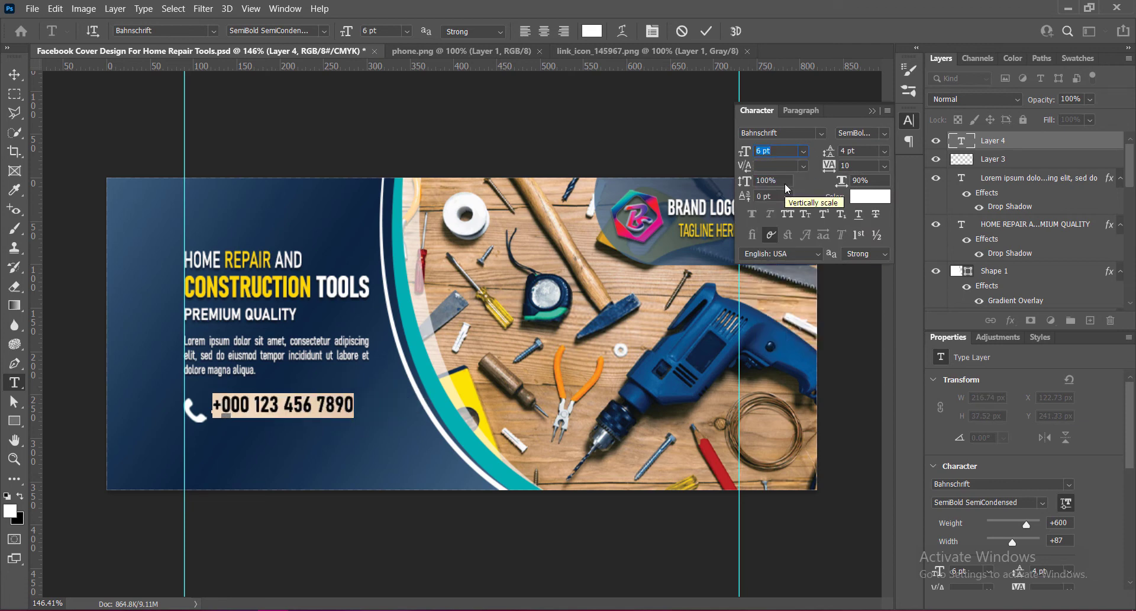
{"action": "left_click", "coordinate": [884, 166]}
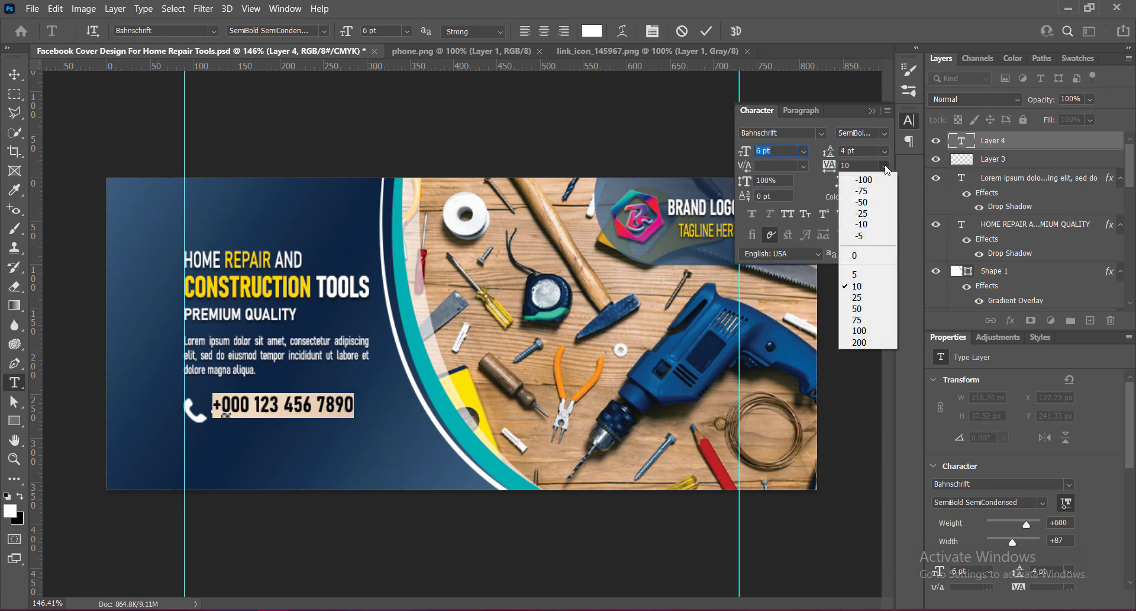
{"action": "left_click", "coordinate": [865, 274]}
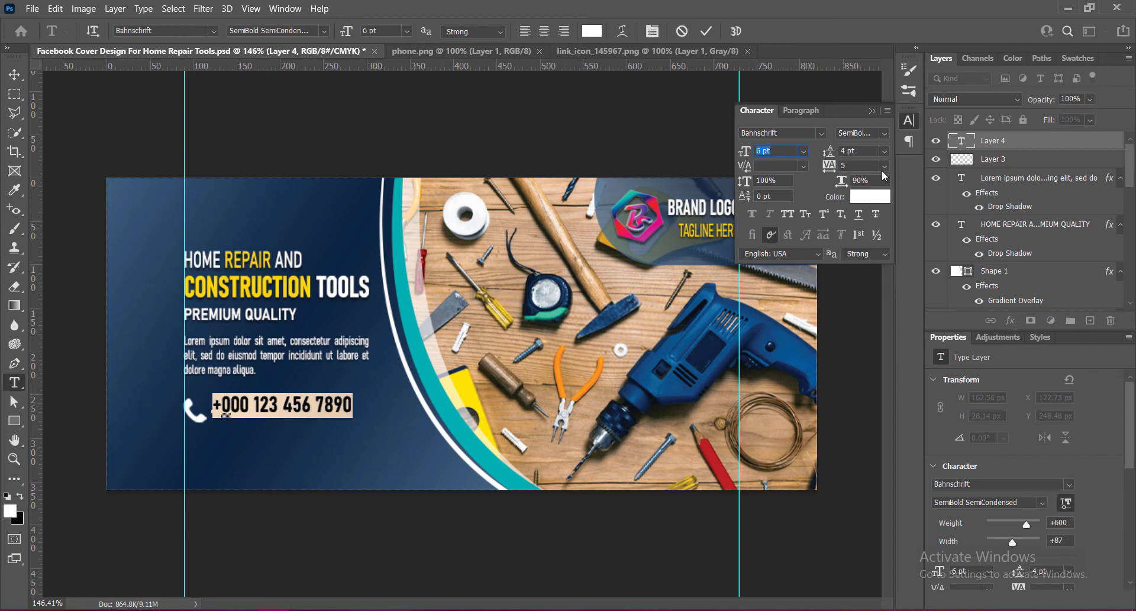
{"action": "left_click", "coordinate": [872, 111]}
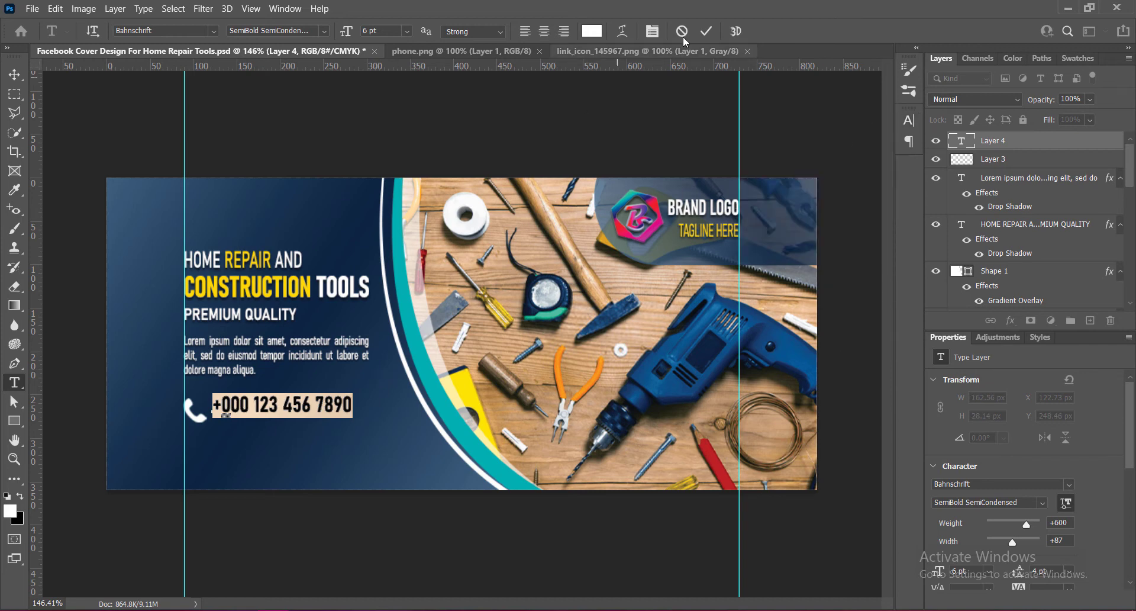
{"action": "left_click", "coordinate": [706, 31]}
Position the phone number beside the icon with small nudges.
{"action": "key", "text": "v"}
{"action": "left_click_drag", "start_coordinate": [338, 411], "coordinate": [336, 414]}
{"action": "key", "text": "Up"}
{"action": "key", "text": "Up"}
{"action": "key", "text": "Left"}
{"action": "key", "text": "Left"}
{"action": "key", "text": "Left"}
{"action": "key", "text": "Left"}
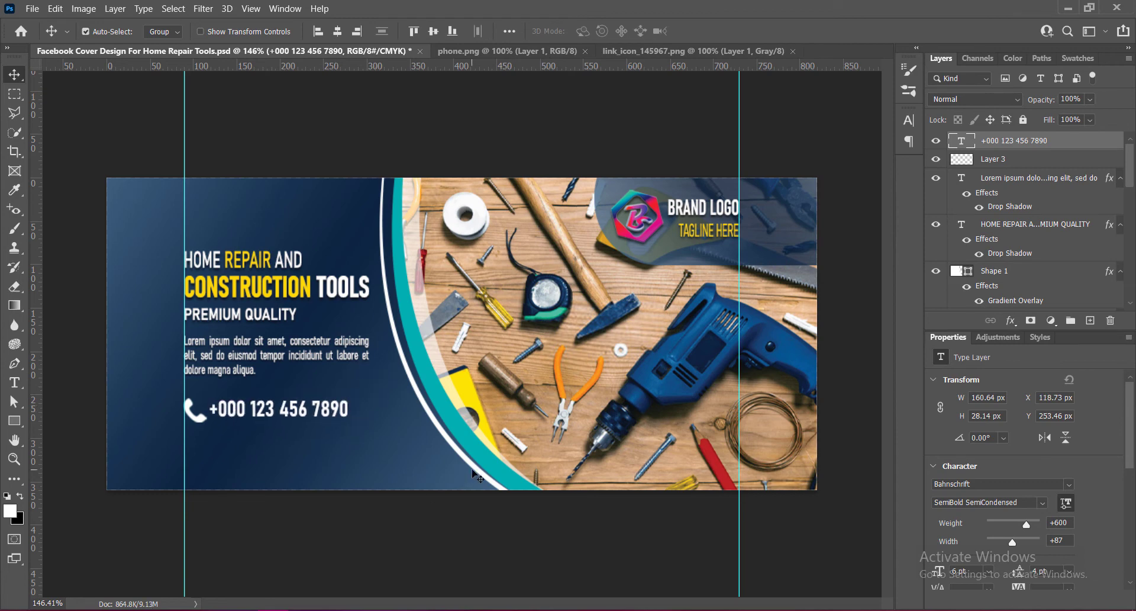
{"action": "key", "text": "Up"}
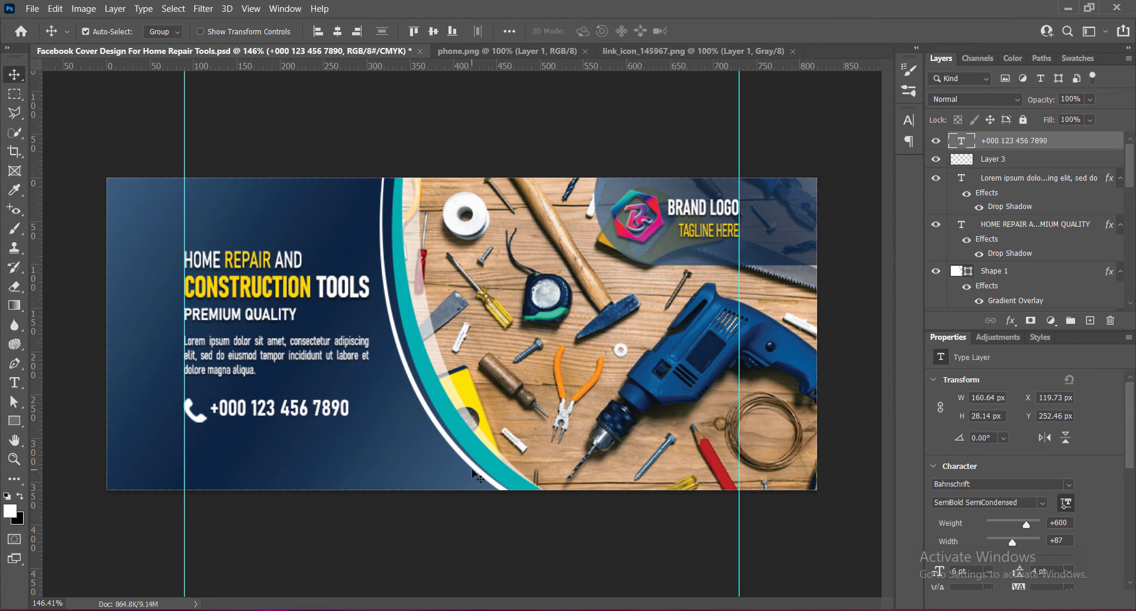
{"action": "key", "text": "Left"}
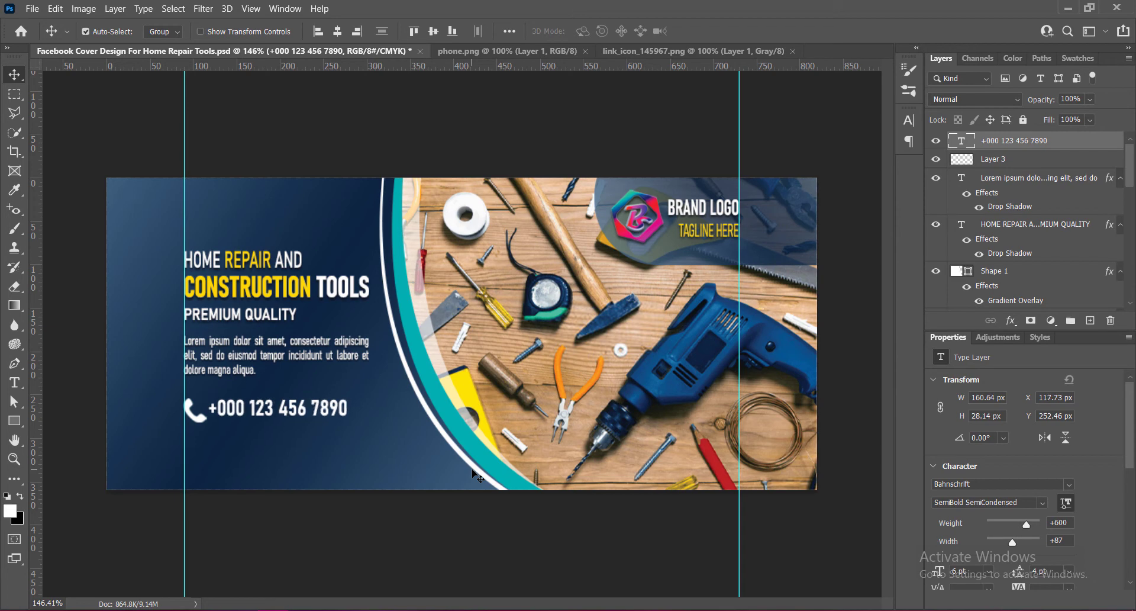
{"action": "key", "text": "Right"}
Add a drop shadow to the phone number layer through Blending Options and save.
{"action": "right_click", "coordinate": [960, 142]}
{"action": "left_click", "coordinate": [967, 148]}
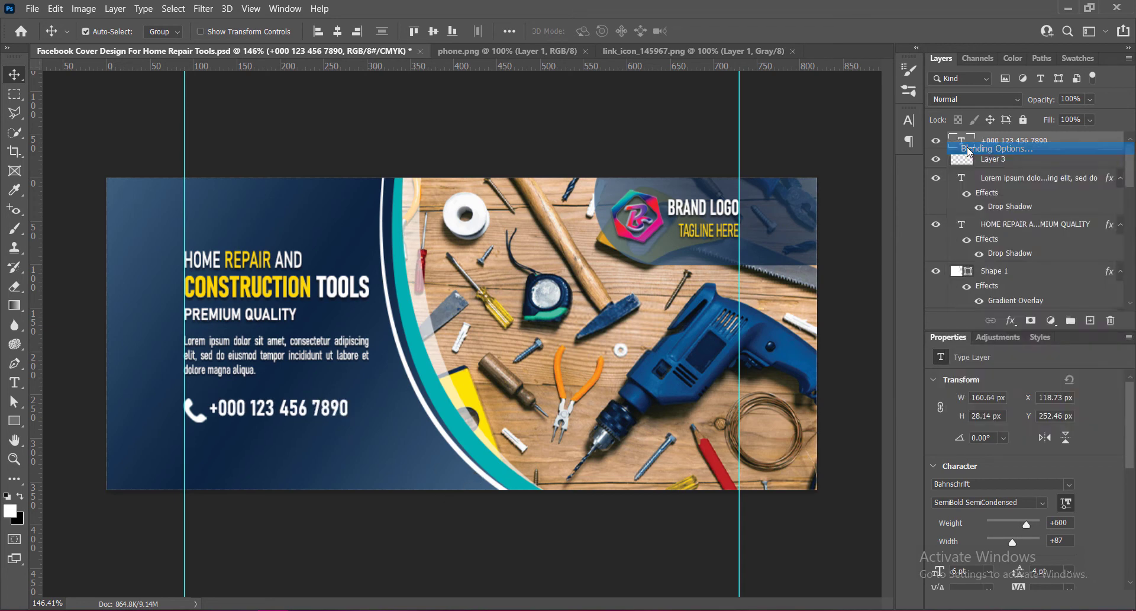
{"action": "left_click", "coordinate": [563, 348]}
{"action": "left_click", "coordinate": [579, 348]}
{"action": "left_click", "coordinate": [898, 188]}
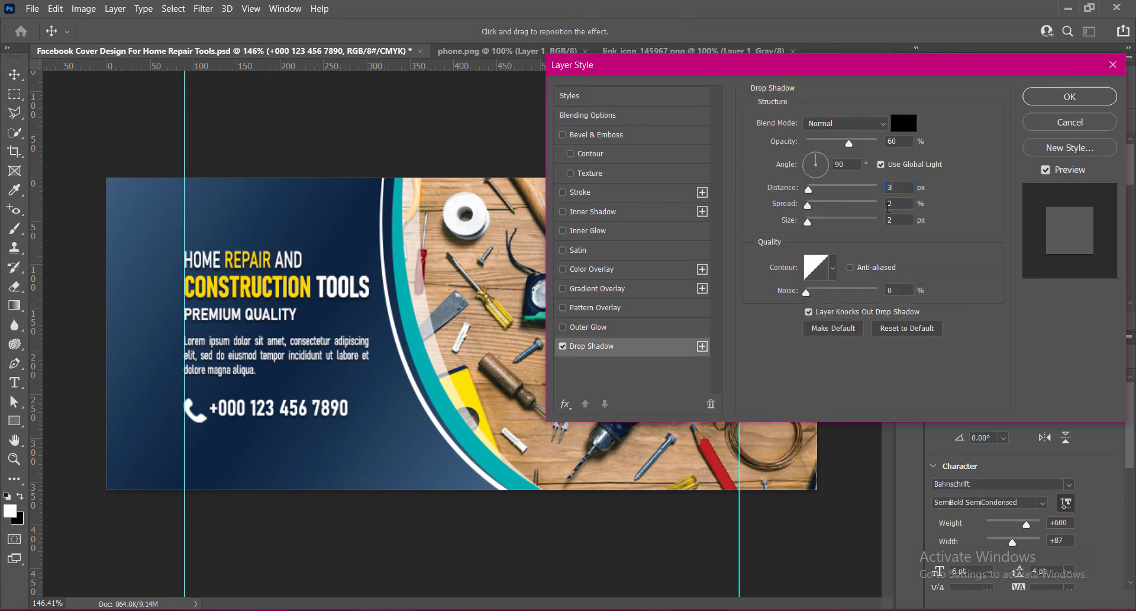
{"action": "left_click", "coordinate": [1069, 97]}
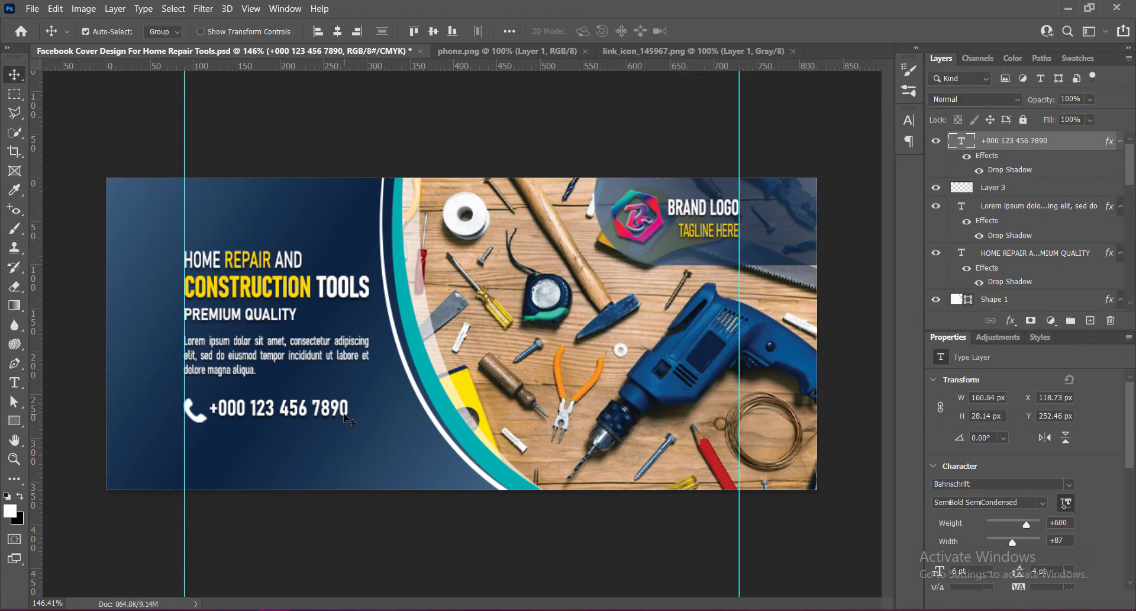
{"action": "key", "text": "ctrl+s"}
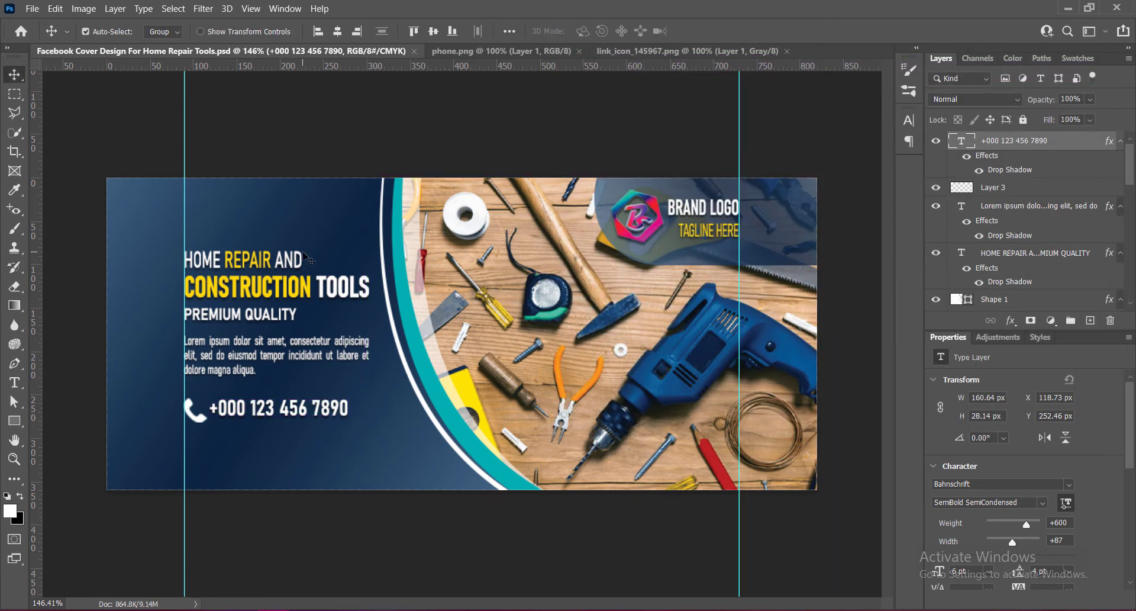
Paste the link icon, scale it down to about 14 x 15 px, and place it below the phone icon.
{"action": "key", "text": "ctrl+v"}
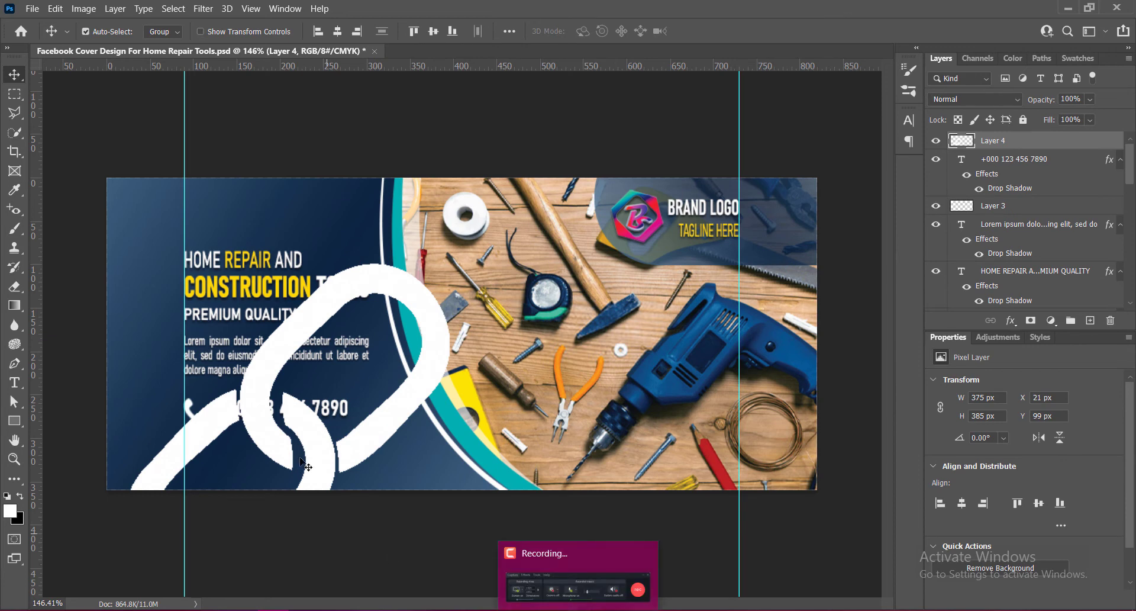
{"action": "key", "text": "ctrl+t"}
{"action": "left_click_drag", "start_coordinate": [448, 263], "coordinate": [248, 431]}
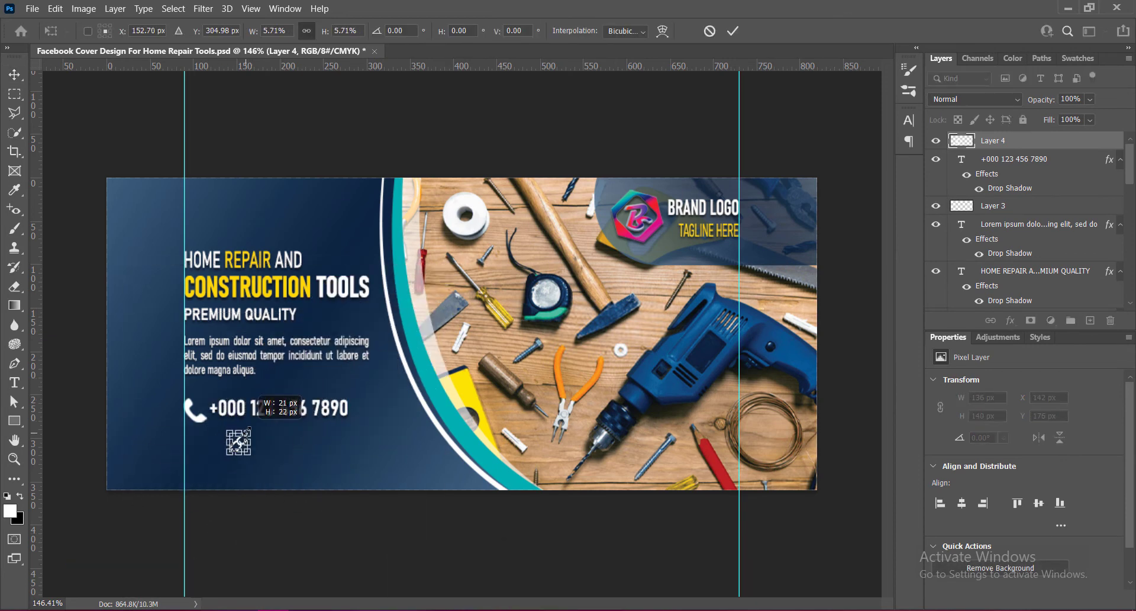
{"action": "left_click", "coordinate": [733, 31]}
{"action": "key", "text": "ctrl+t"}
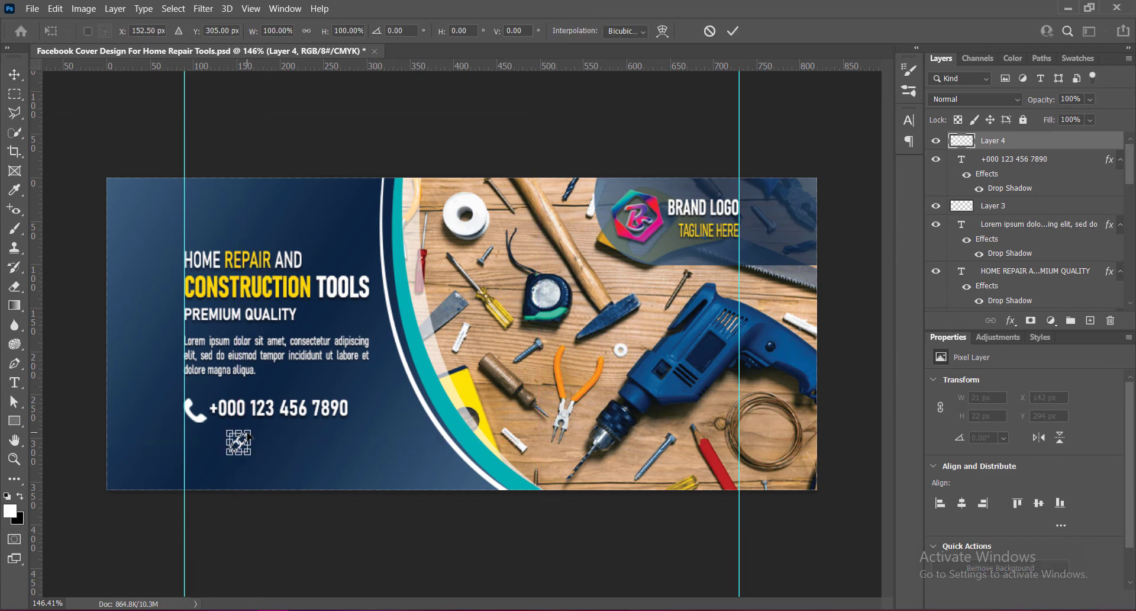
{"action": "left_click_drag", "start_coordinate": [247, 433], "coordinate": [191, 453]}
{"action": "left_click", "coordinate": [734, 30]}
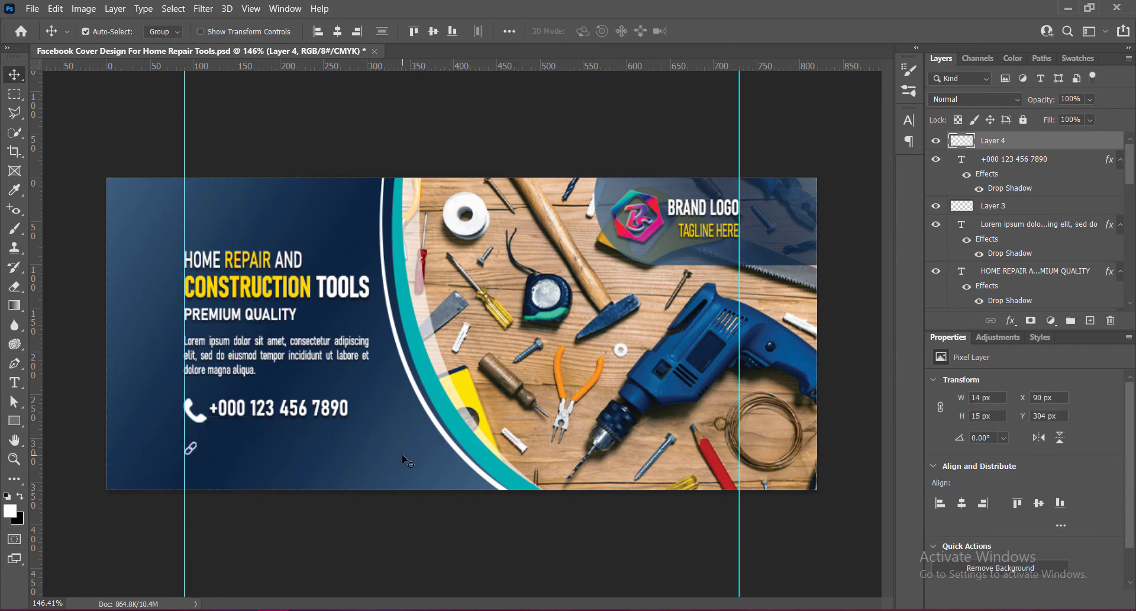
{"action": "key", "text": "Up"}
{"action": "key", "text": "Up"}
{"action": "key", "text": "Up"}
{"action": "key", "text": "Up"}
{"action": "key", "text": "Up"}
{"action": "key", "text": "Up"}
{"action": "key", "text": "Up"}
{"action": "left_click", "coordinate": [284, 411]}
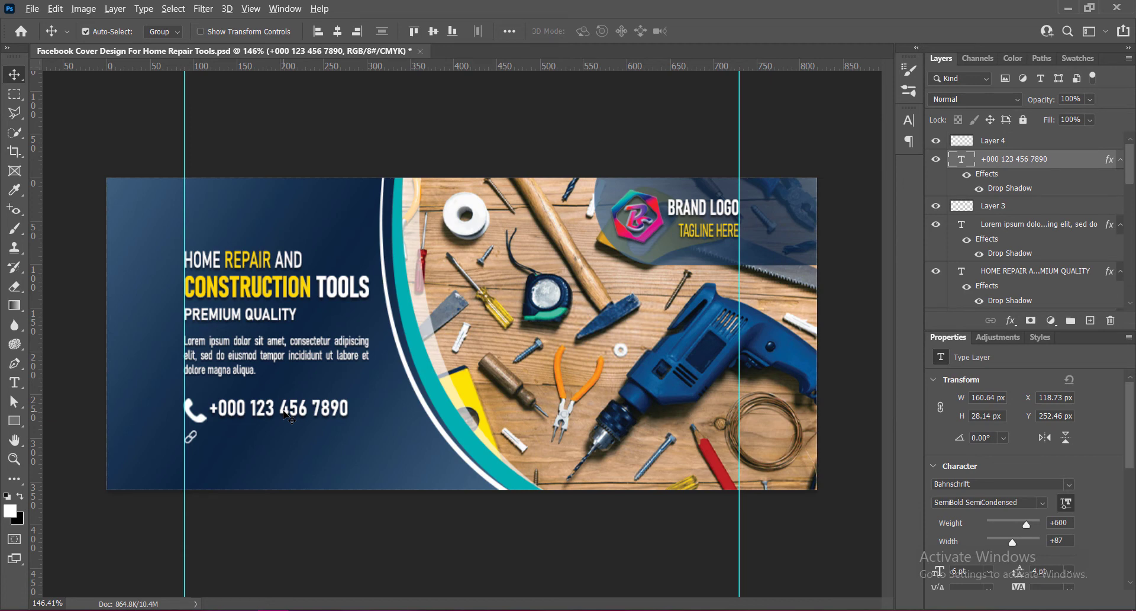
{"action": "left_click_drag", "start_coordinate": [286, 414], "coordinate": [283, 441]}
{"action": "double_click", "coordinate": [283, 441]}
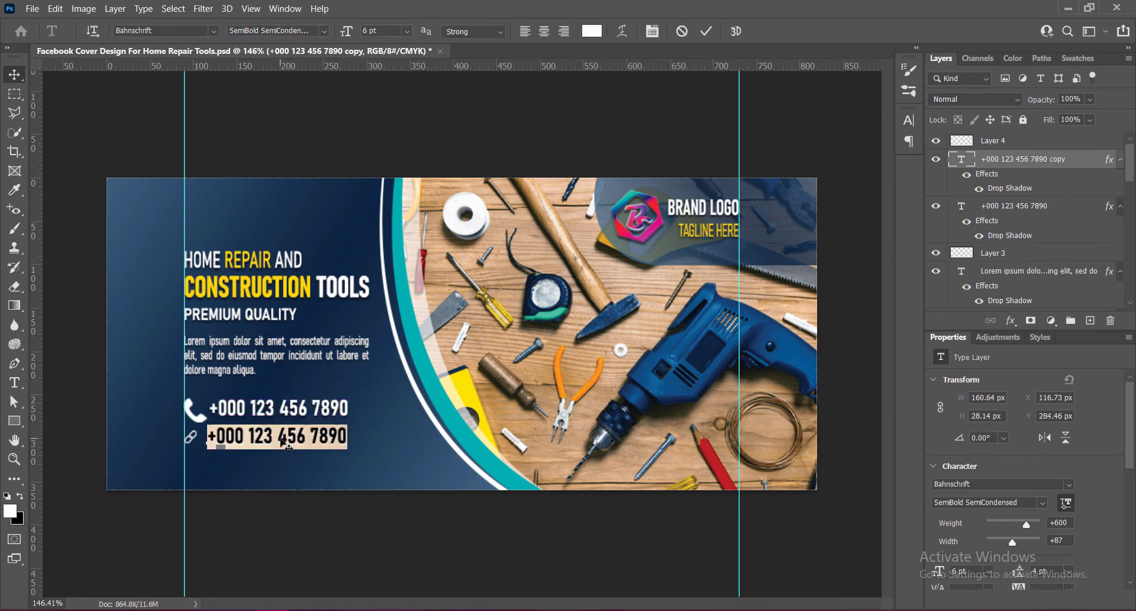
{"action": "type", "text": "www.brandwebsite.com"}
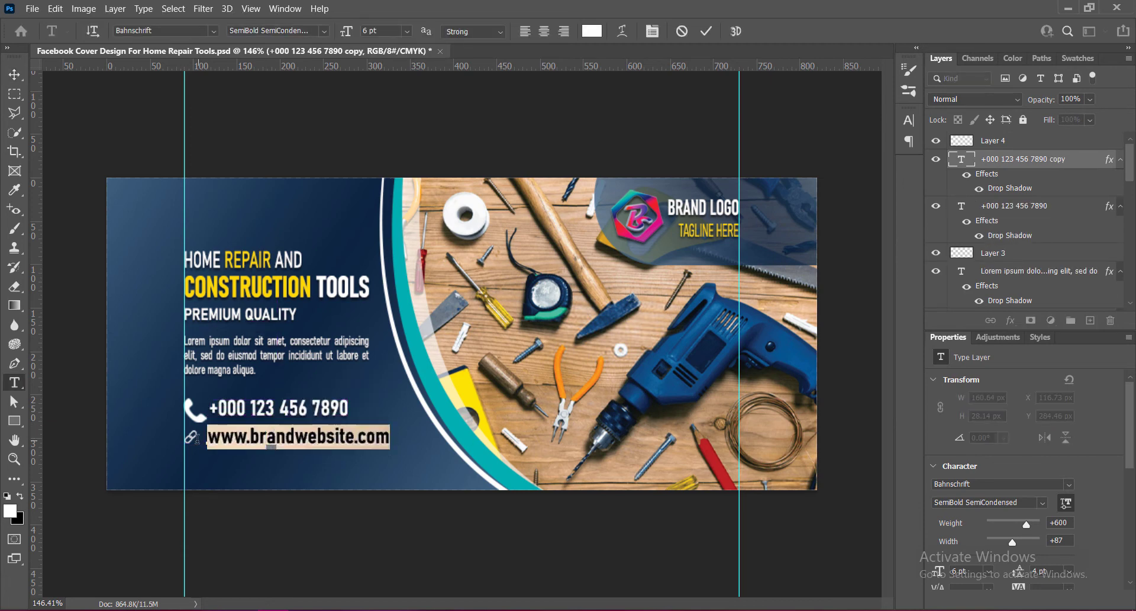
Set the website text to SemiLight Condensed, 4 pt, tracking 0, and commit it.
{"action": "left_click", "coordinate": [324, 31]}
{"action": "left_click", "coordinate": [266, 84]}
{"action": "left_click", "coordinate": [910, 121]}
{"action": "left_click", "coordinate": [885, 167]}
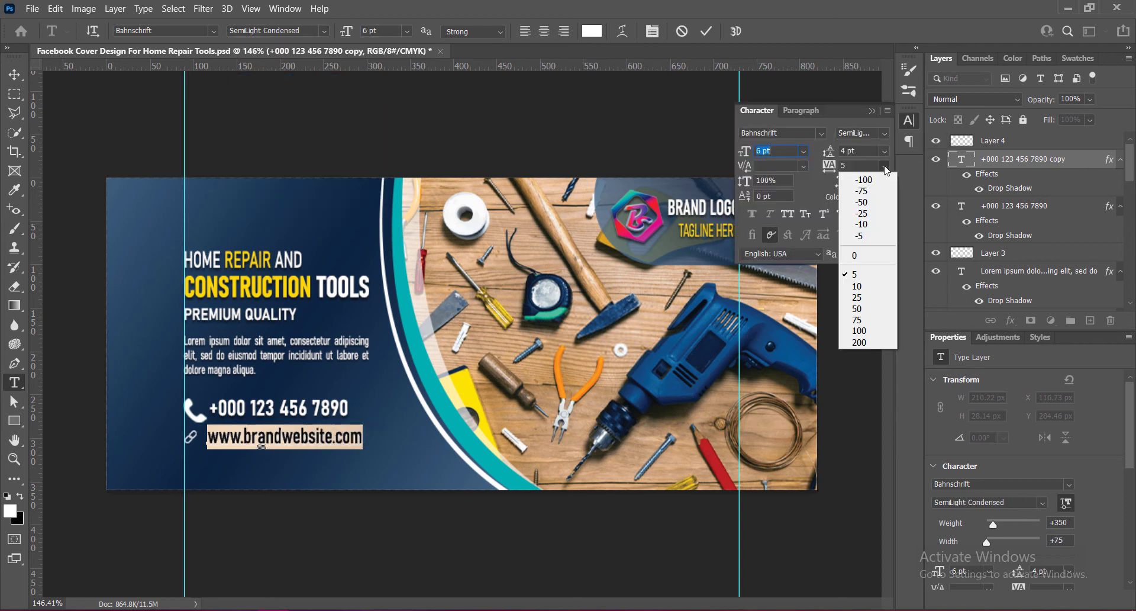
{"action": "left_click", "coordinate": [855, 255]}
{"action": "type", "text": "5"}
{"action": "key", "text": "Return"}
{"action": "left_click_drag", "start_coordinate": [777, 151], "coordinate": [755, 152]}
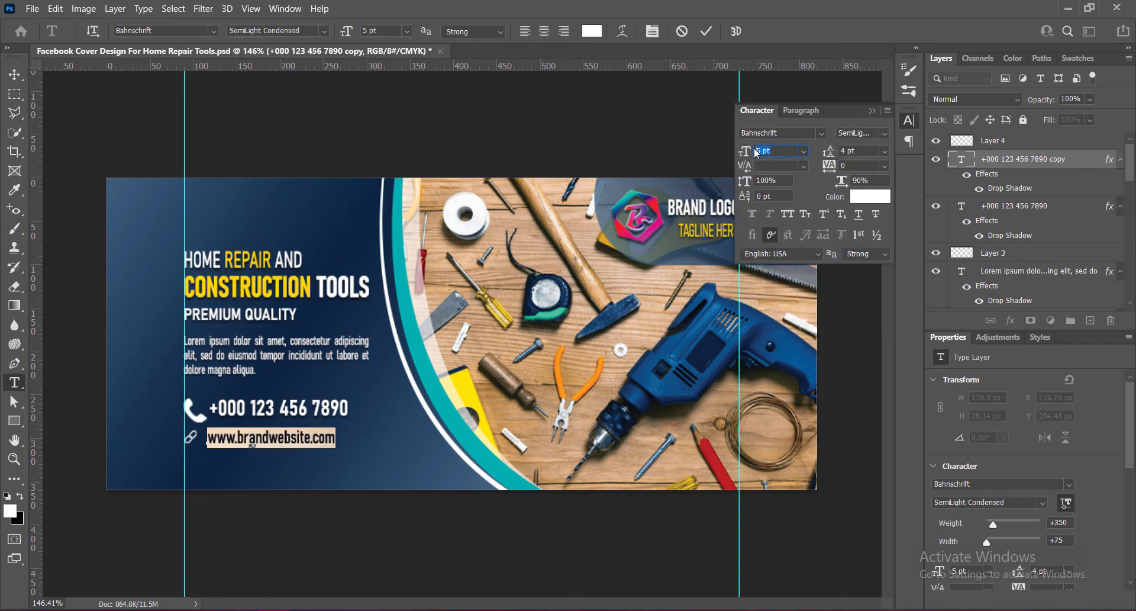
{"action": "type", "text": "4"}
{"action": "key", "text": "Return"}
{"action": "left_click", "coordinate": [872, 111]}
{"action": "key", "text": "ctrl+Return"}
{"action": "key", "text": "v"}
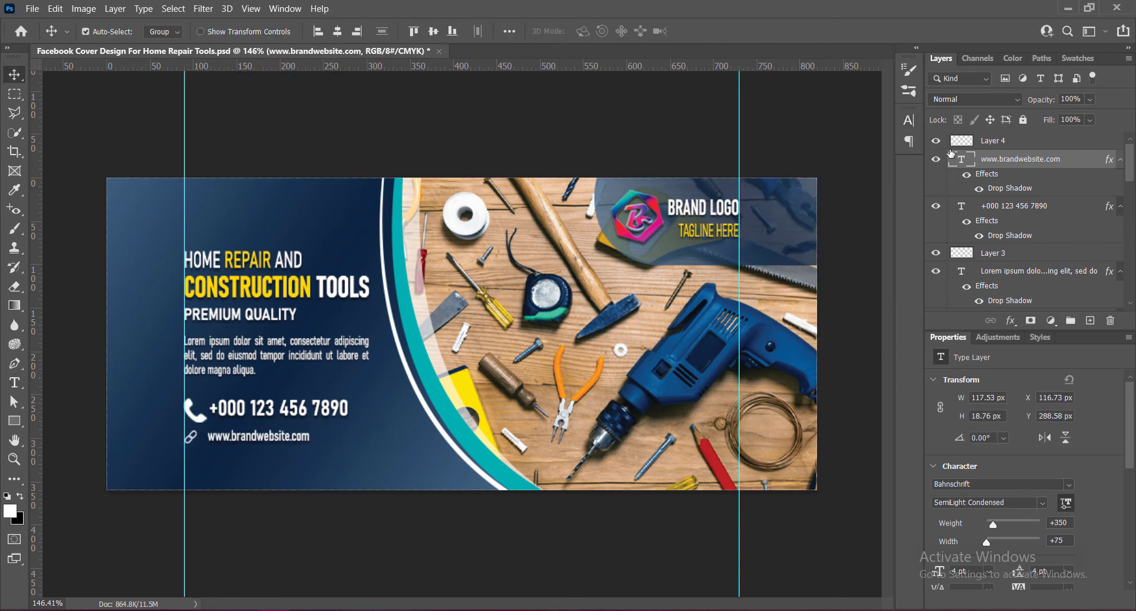
Align the link icon and website text with small nudges and save the document.
{"action": "double_click", "coordinate": [962, 155]}
{"action": "key", "text": "Return"}
{"action": "key", "text": "Down"}
{"action": "key", "text": "Down"}
{"action": "left_click", "coordinate": [190, 437]}
{"action": "key", "text": "ctrl+t"}
{"action": "left_click_drag", "start_coordinate": [197, 444], "coordinate": [199, 445]}
{"action": "key", "text": "Return"}
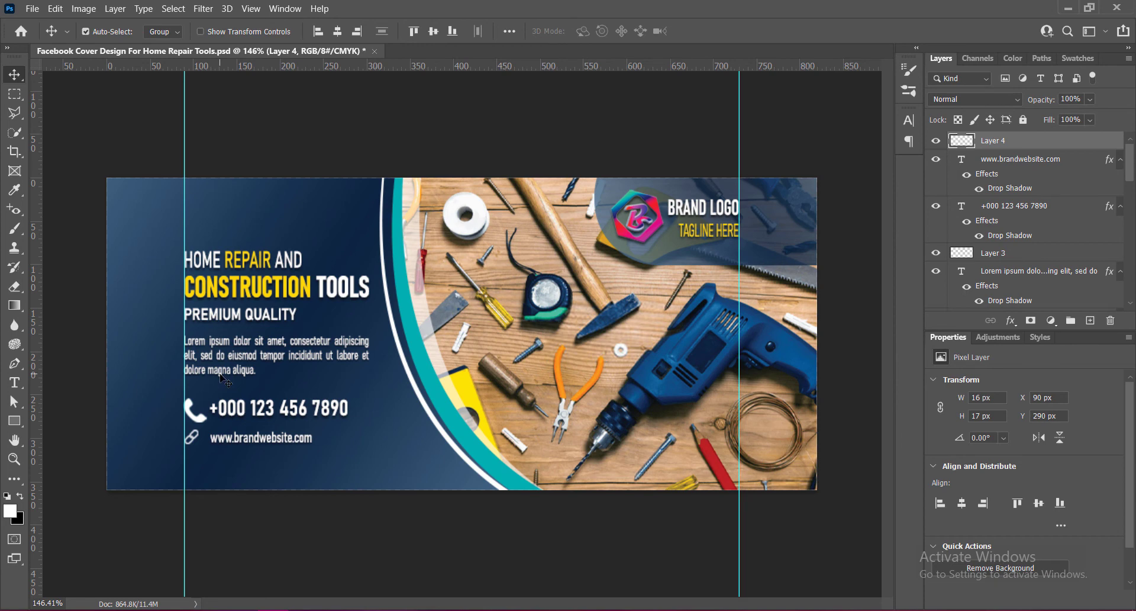
{"action": "key", "text": "Up"}
{"action": "left_click", "coordinate": [238, 437]}
{"action": "key", "text": "Up"}
{"action": "key", "text": "Up"}
{"action": "key", "text": "ctrl+s"}
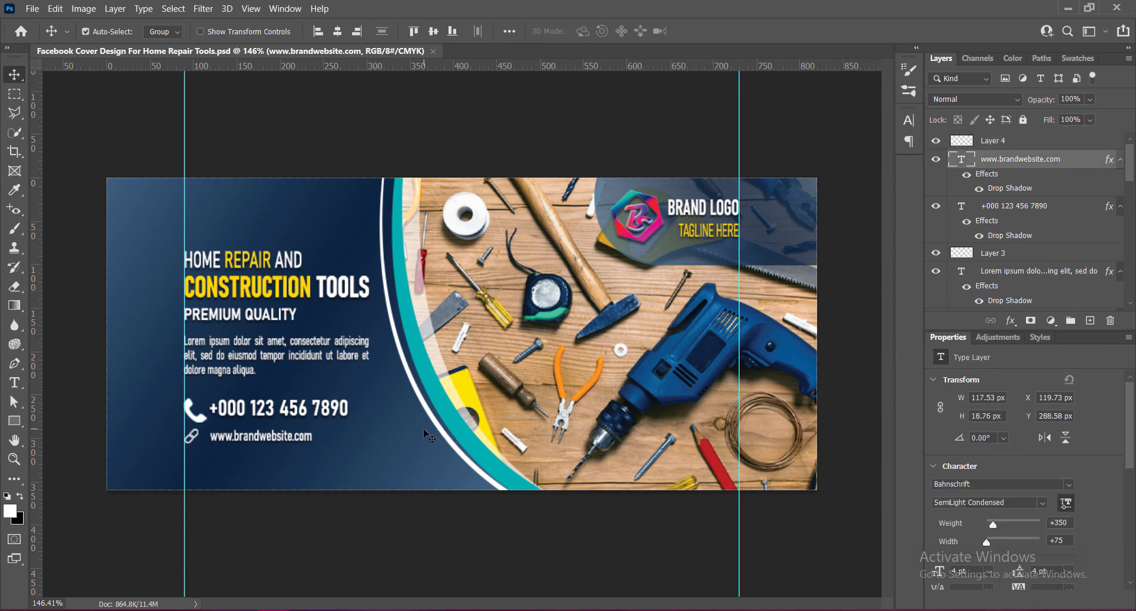
Set the website text's tracking to 75 and commit the edit.
{"action": "double_click", "coordinate": [249, 437]}
{"action": "left_click", "coordinate": [909, 120]}
{"action": "left_click", "coordinate": [885, 166]}
{"action": "left_click", "coordinate": [863, 298]}
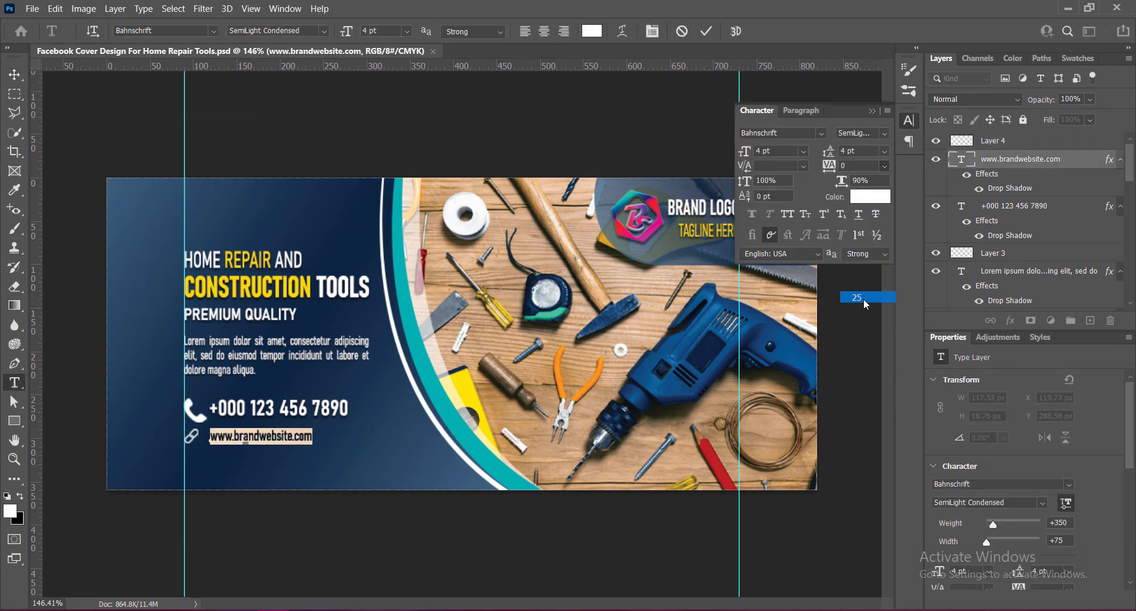
{"action": "left_click", "coordinate": [885, 167]}
{"action": "left_click", "coordinate": [860, 320]}
{"action": "left_click", "coordinate": [885, 167]}
{"action": "left_click", "coordinate": [863, 331]}
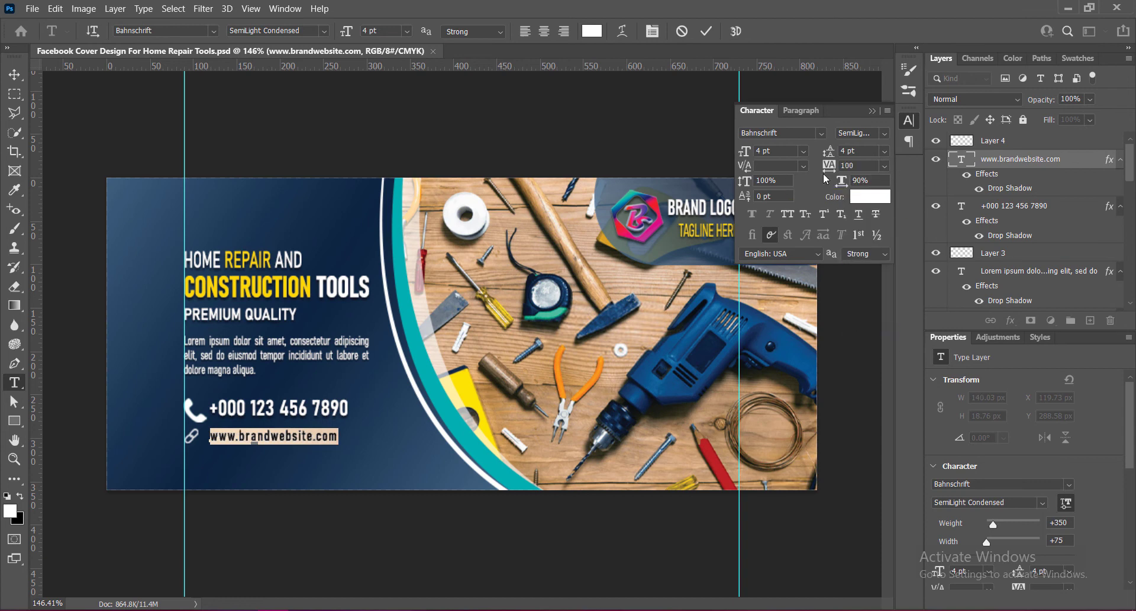
{"action": "left_click", "coordinate": [885, 166]}
{"action": "left_click", "coordinate": [860, 321]}
{"action": "mouse_move", "coordinate": [844, 181]}
{"action": "left_mouse_down"}
{"action": "mouse_move", "coordinate": [852, 186]}
{"action": "mouse_move", "coordinate": [842, 168]}
{"action": "left_mouse_up"}
{"action": "left_click", "coordinate": [873, 110]}
{"action": "left_click", "coordinate": [706, 31]}
{"action": "key", "text": "v"}
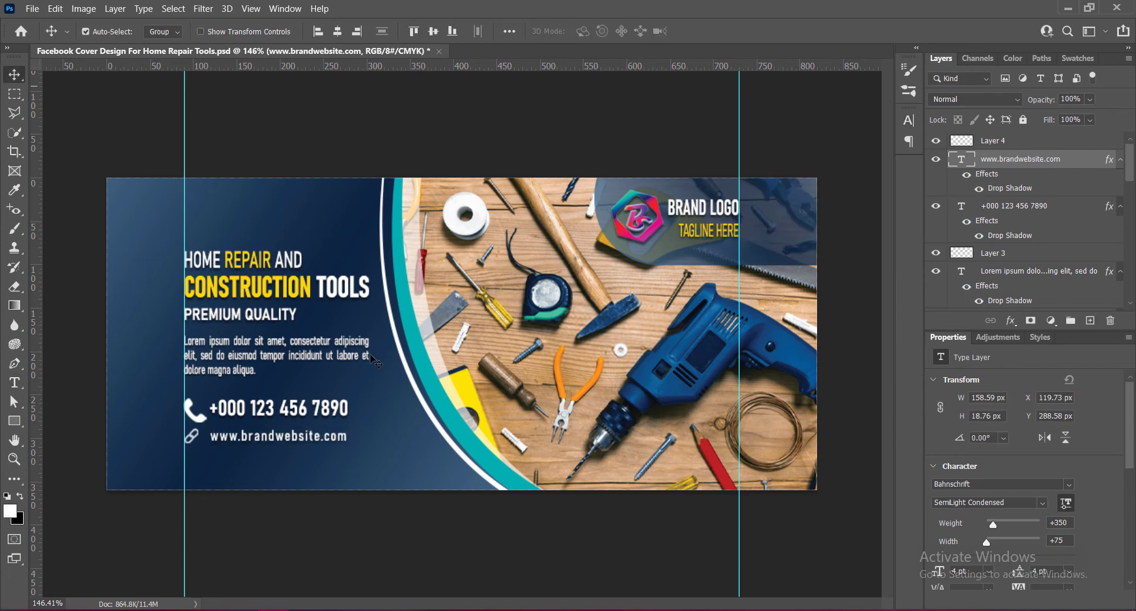
Select the headline, description and contact elements and nudge the whole text block upward.
{"action": "left_click_drag", "start_coordinate": [226, 438], "coordinate": [226, 438]}
{"action": "left_click", "coordinate": [237, 408]}
{"action": "left_click", "coordinate": [197, 411], "text": "shift"}
{"action": "left_click", "coordinate": [192, 436], "text": "shift"}
{"action": "left_click", "coordinate": [224, 436], "text": "shift"}
{"action": "left_click", "coordinate": [218, 343], "text": "shift"}
{"action": "left_click", "coordinate": [230, 290], "text": "shift"}
{"action": "key", "text": "Up"}
{"action": "key", "text": "Up"}
{"action": "key", "text": "Up"}
{"action": "key", "text": "Up"}
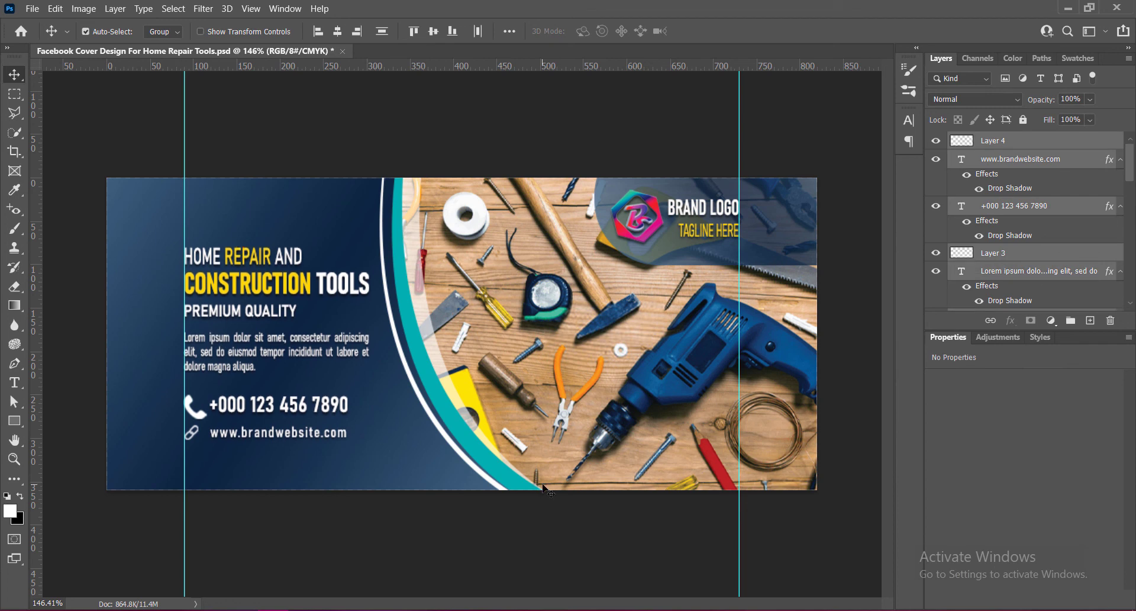
{"action": "key", "text": "Up"}
{"action": "key", "text": "Up"}
{"action": "key", "text": "Up"}
{"action": "key", "text": "Up"}
{"action": "key", "text": "Up"}
{"action": "key", "text": "Up"}
{"action": "key", "text": "Up"}
{"action": "key", "text": "Up"}
{"action": "key", "text": "Up"}
{"action": "key", "text": "Up"}
{"action": "key", "text": "Up"}
{"action": "key", "text": "Up"}
{"action": "key", "text": "Up"}
{"action": "key", "text": "Up"}
{"action": "left_click", "coordinate": [314, 557]}
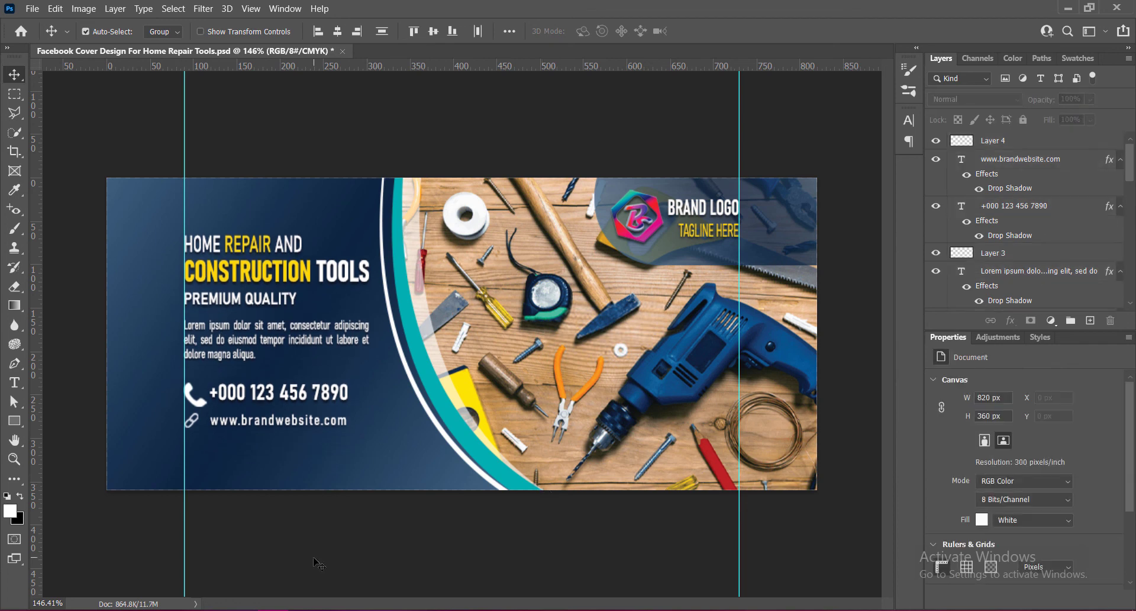
{"action": "left_click", "coordinate": [248, 266]}
{"action": "left_click", "coordinate": [239, 328], "text": "shift"}
{"action": "key", "text": "Up"}
{"action": "key", "text": "Up"}
{"action": "key", "text": "Up"}
{"action": "key", "text": "Up"}
{"action": "key", "text": "Up"}
{"action": "key", "text": "Up"}
{"action": "key", "text": "Up"}
{"action": "key", "text": "Up"}
{"action": "key", "text": "Up"}
{"action": "key", "text": "Up"}
{"action": "key", "text": "Up"}
{"action": "key", "text": "Up"}
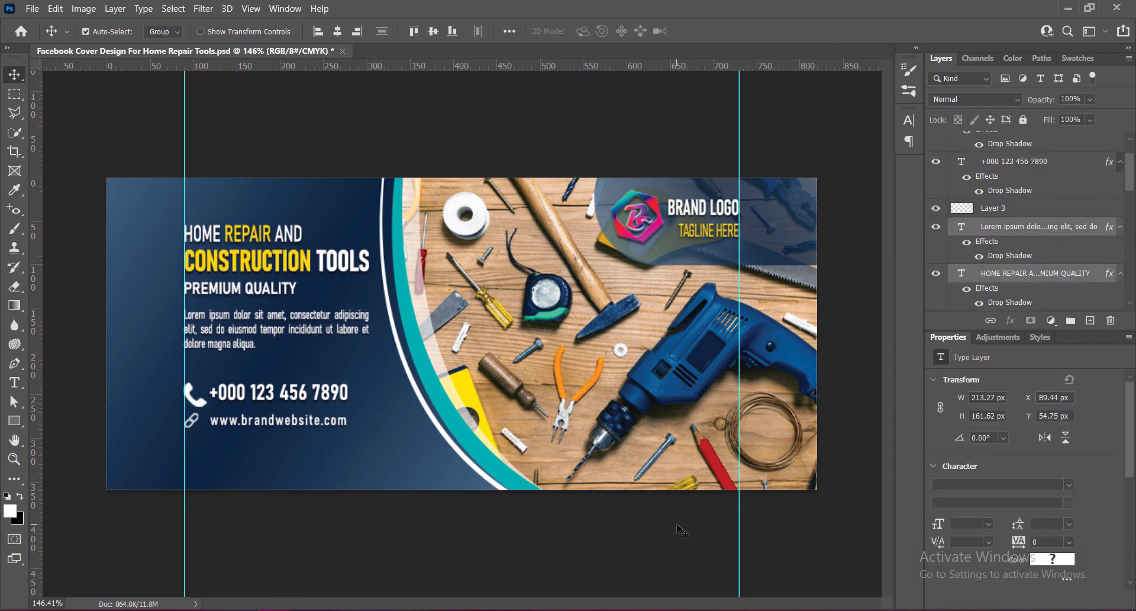
{"action": "left_click", "coordinate": [230, 425]}
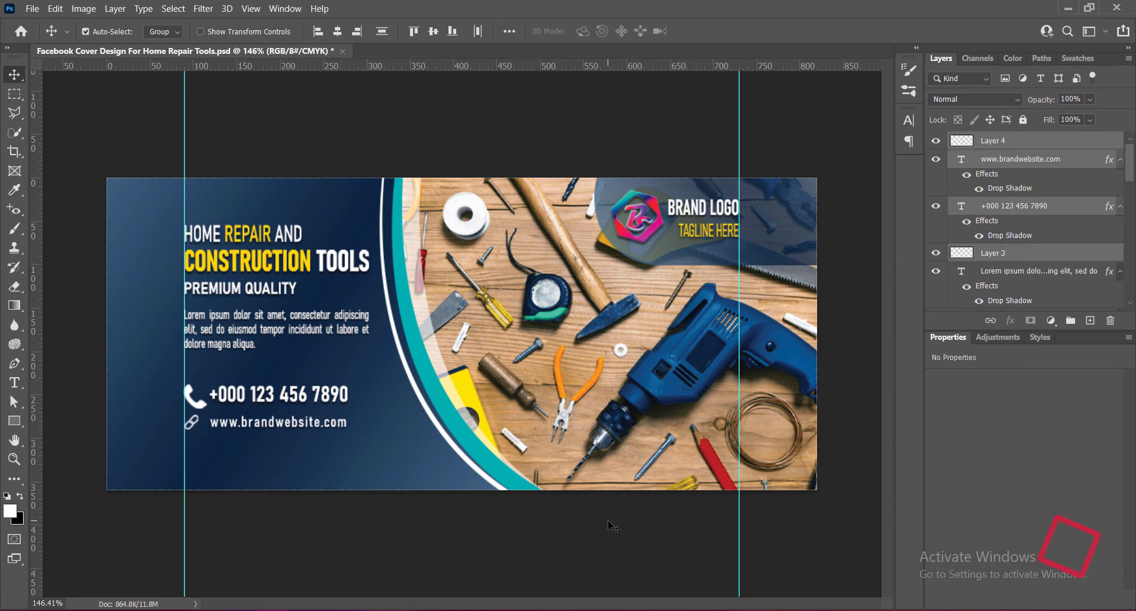
{"action": "key", "text": "Down"}
{"action": "key", "text": "Down"}
{"action": "key", "text": "Down"}
{"action": "key", "text": "Down"}
{"action": "key", "text": "Down"}
{"action": "key", "text": "Down"}
Recolor the word CONSTRUCTION in the headline to cyan 00cacc and commit the text.
{"action": "left_click", "coordinate": [259, 274]}
{"action": "double_click", "coordinate": [256, 269]}
{"action": "double_click", "coordinate": [256, 270]}
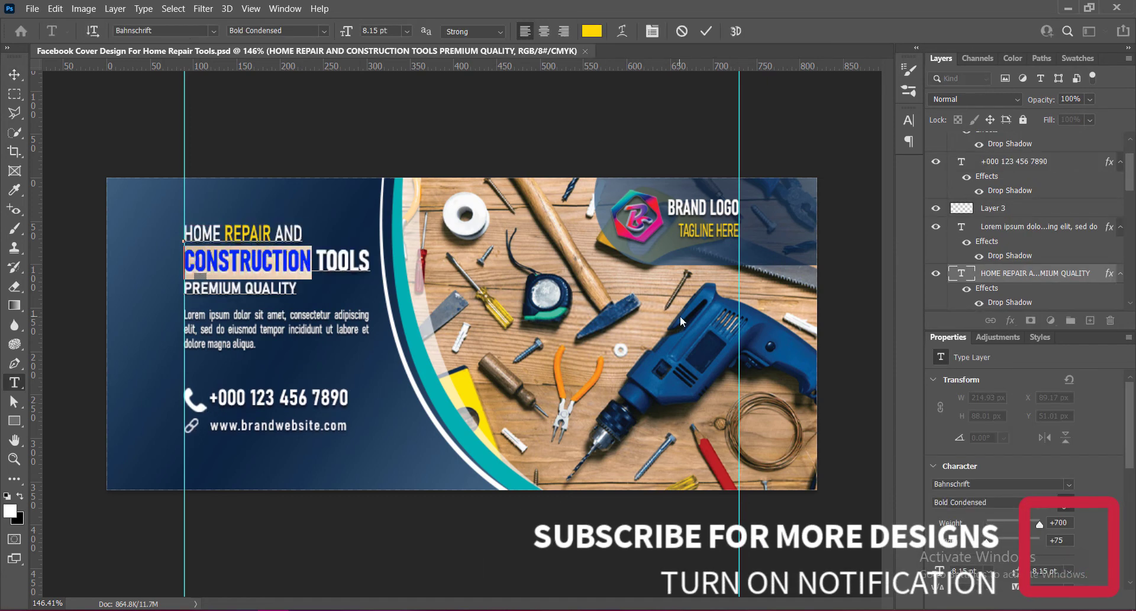
{"action": "left_click", "coordinate": [591, 31]}
{"action": "left_click", "coordinate": [431, 378]}
{"action": "type", "text": "00e5e8"}
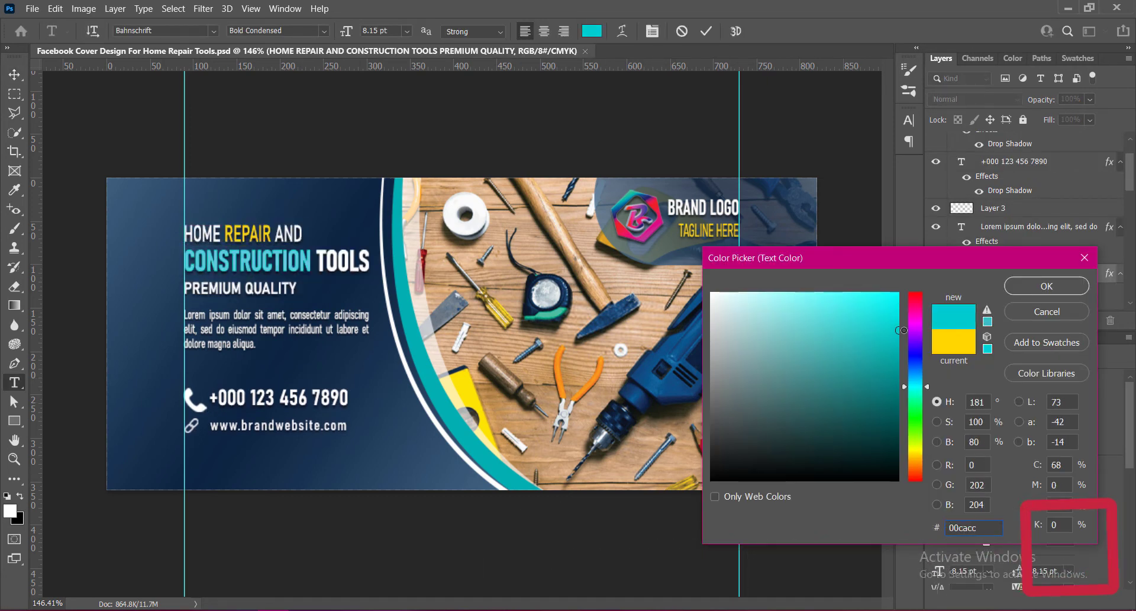
{"action": "left_click", "coordinate": [1047, 287]}
{"action": "left_click", "coordinate": [707, 31]}
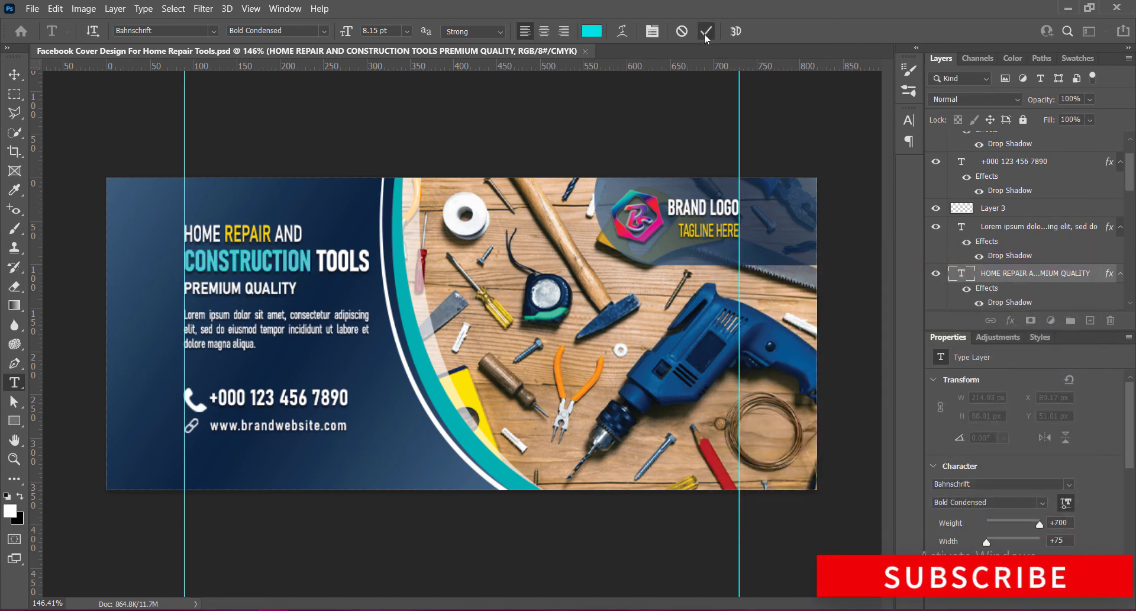
Draw a white rectangle about 61 x 130 px on a new layer at the canvas's left edge.
{"action": "key", "text": "v"}
{"action": "left_click", "coordinate": [1090, 320], "text": "ctrl"}
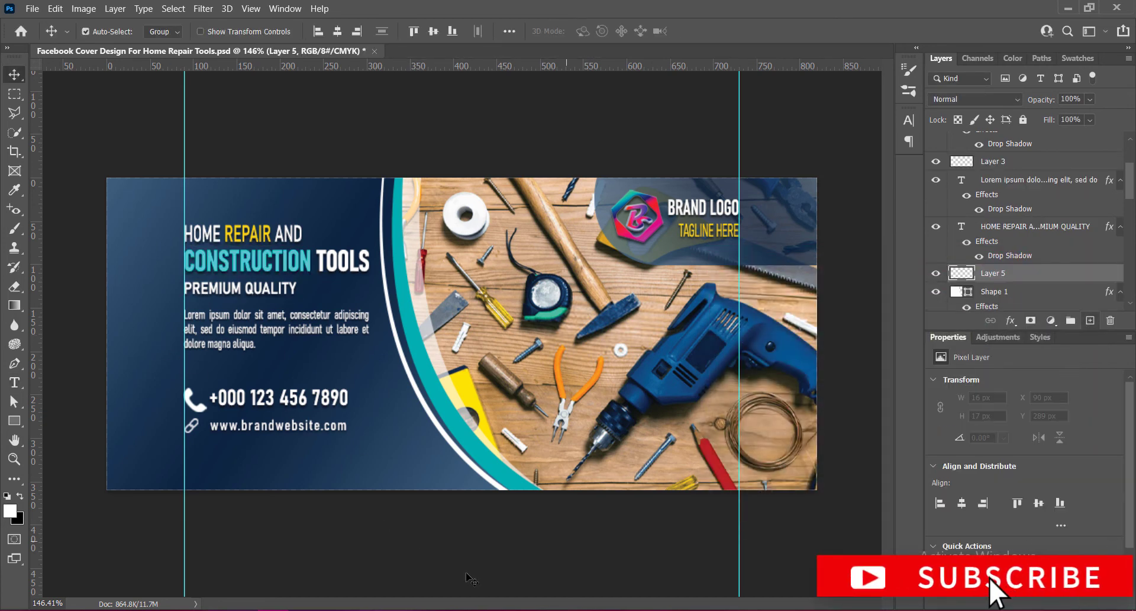
{"action": "left_click", "coordinate": [14, 421]}
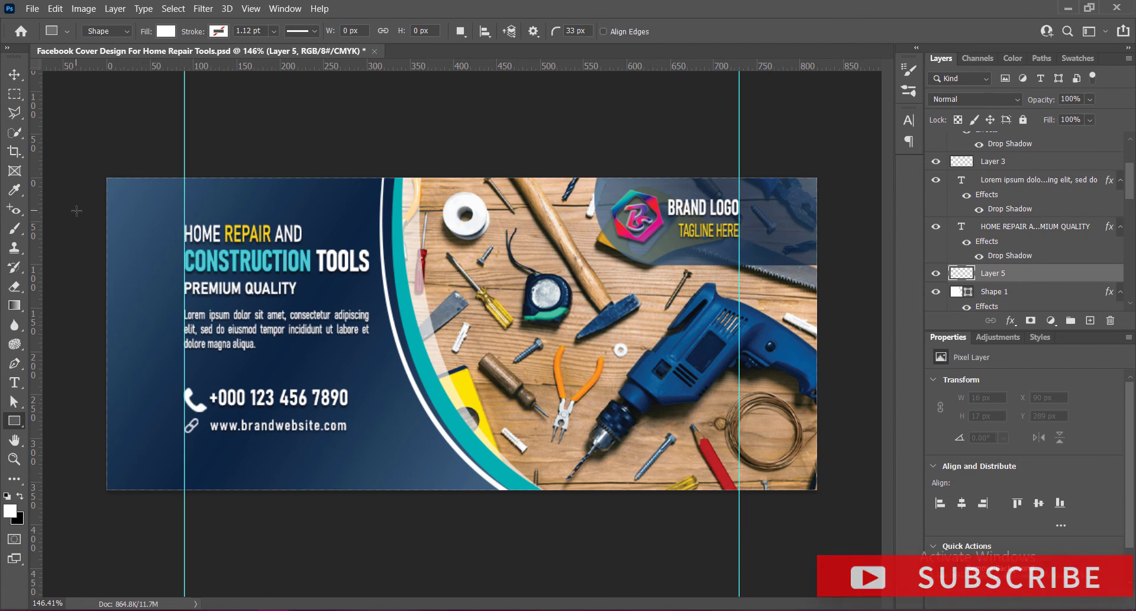
{"action": "left_click_drag", "start_coordinate": [70, 200], "coordinate": [122, 311]}
{"action": "left_click", "coordinate": [15, 76]}
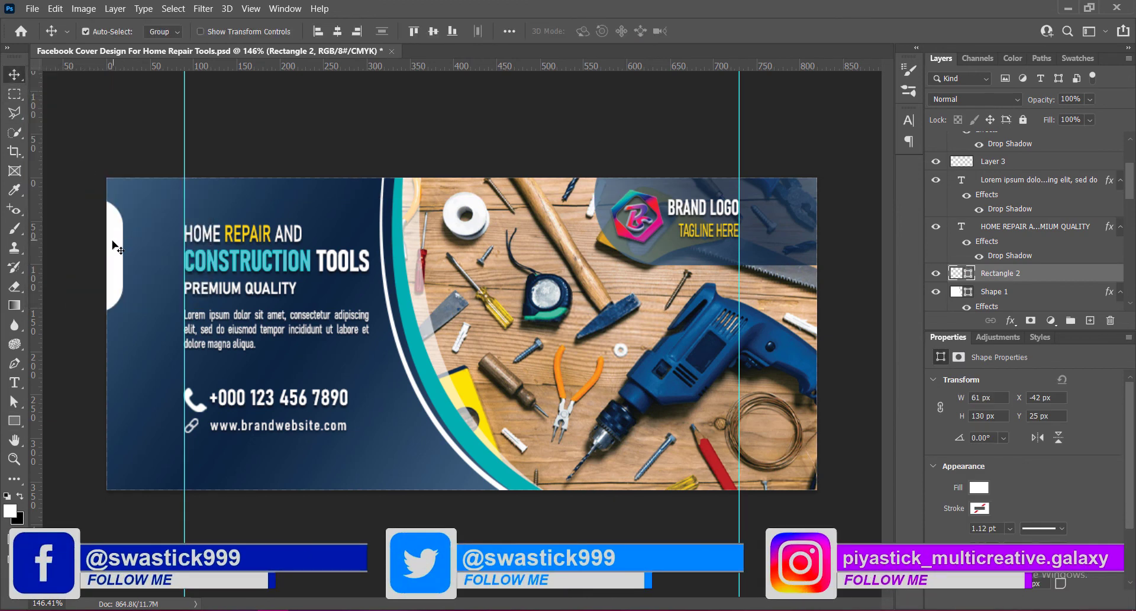
Set the rectangle's corner radii to 24 px.
{"action": "scroll", "coordinate": [999, 435], "scroll_direction": "down", "scroll_amount": 2}
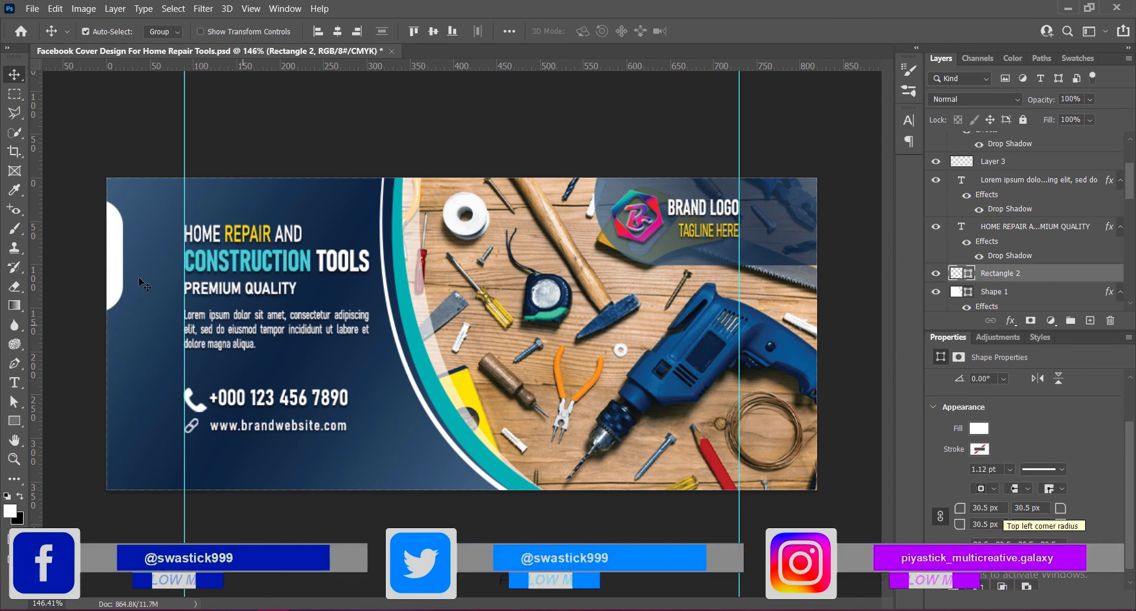
{"action": "left_click", "coordinate": [987, 507]}
{"action": "type", "text": "2"}
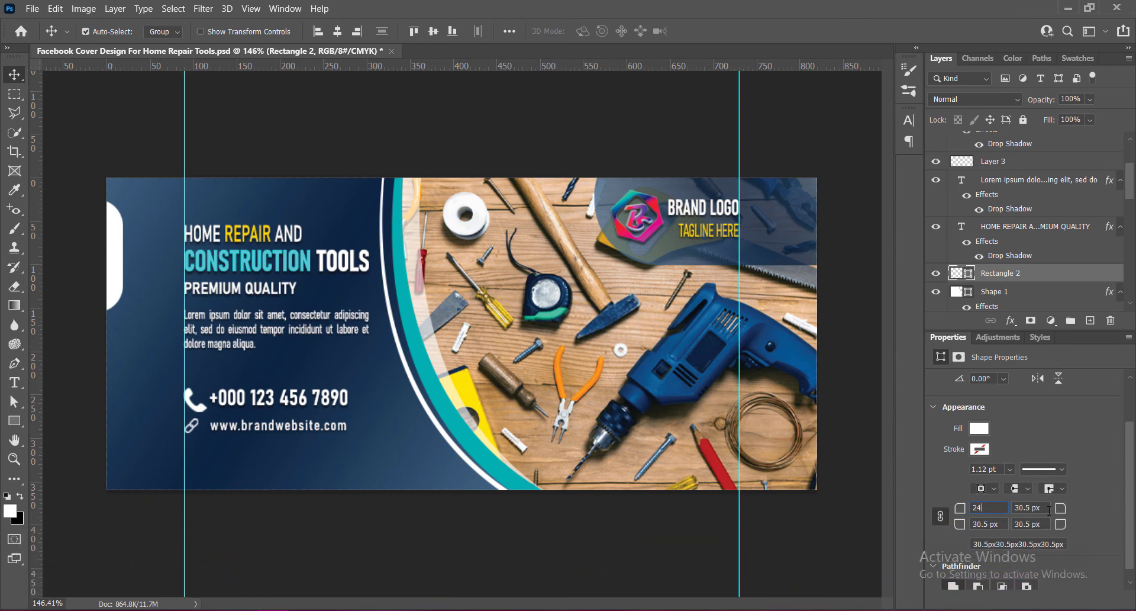
{"action": "type", "text": "4"}
{"action": "key", "text": "Return"}
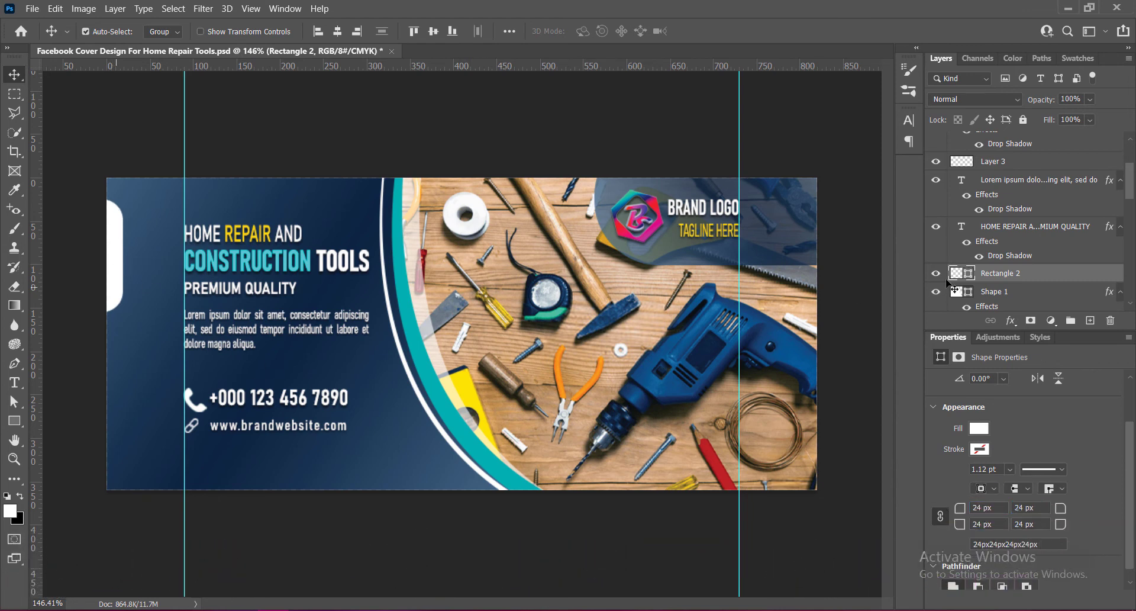
Fill the rectangle with the headline's yellow, sampled as ffd800.
{"action": "double_click", "coordinate": [959, 274]}
{"action": "left_click", "coordinate": [230, 232]}
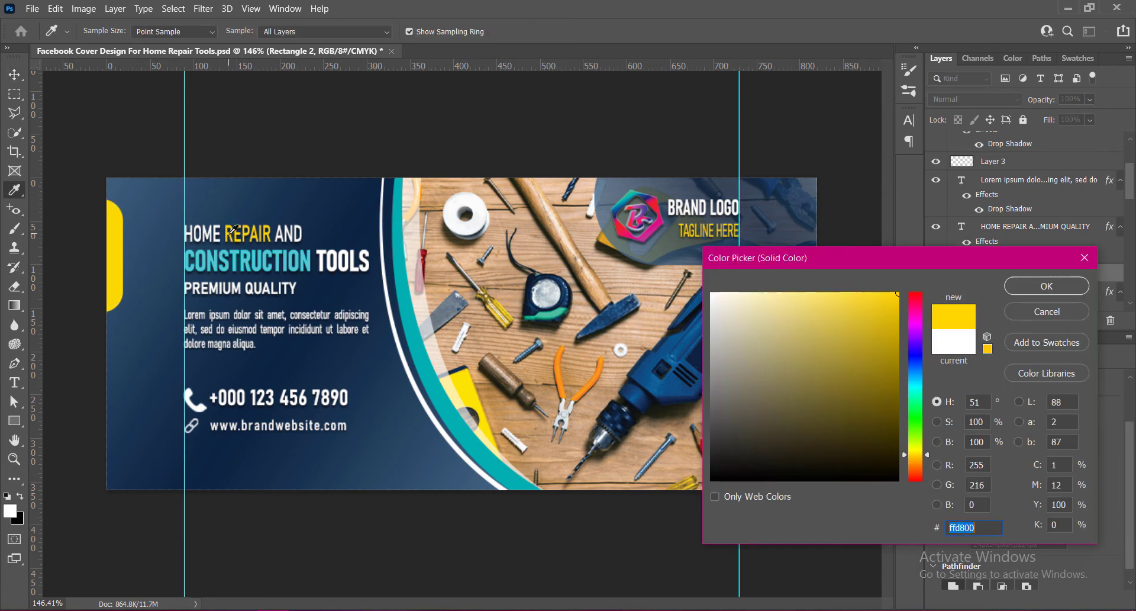
{"action": "left_click", "coordinate": [1047, 286]}
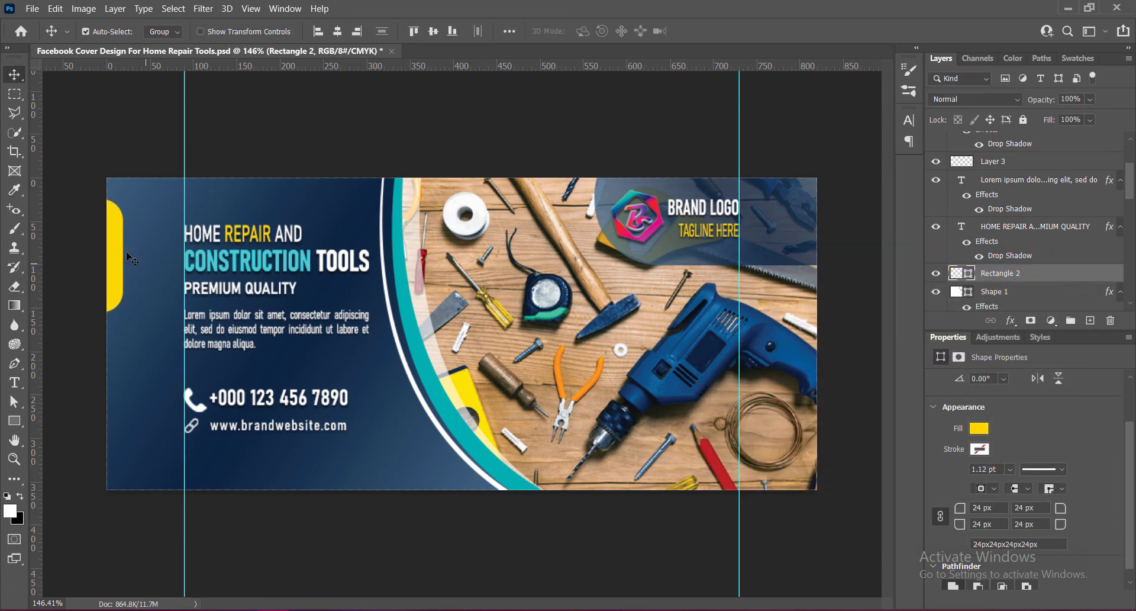
Move the yellow tab down slightly and duplicate it lower on the left edge.
{"action": "left_click_drag", "start_coordinate": [116, 231], "coordinate": [115, 252]}
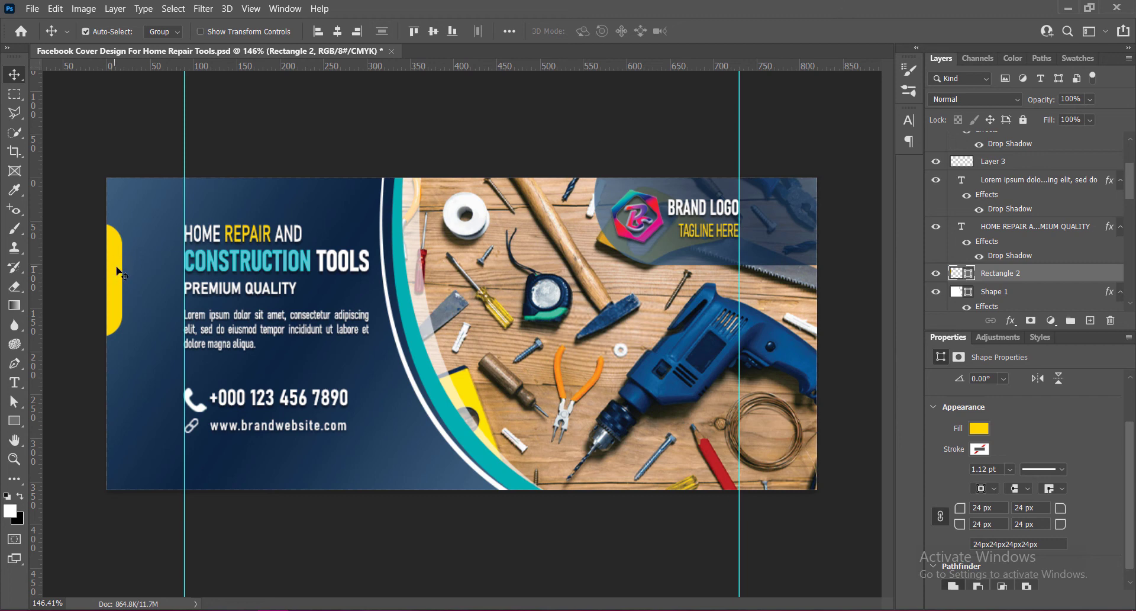
{"action": "left_click_drag", "start_coordinate": [116, 269], "coordinate": [116, 391]}
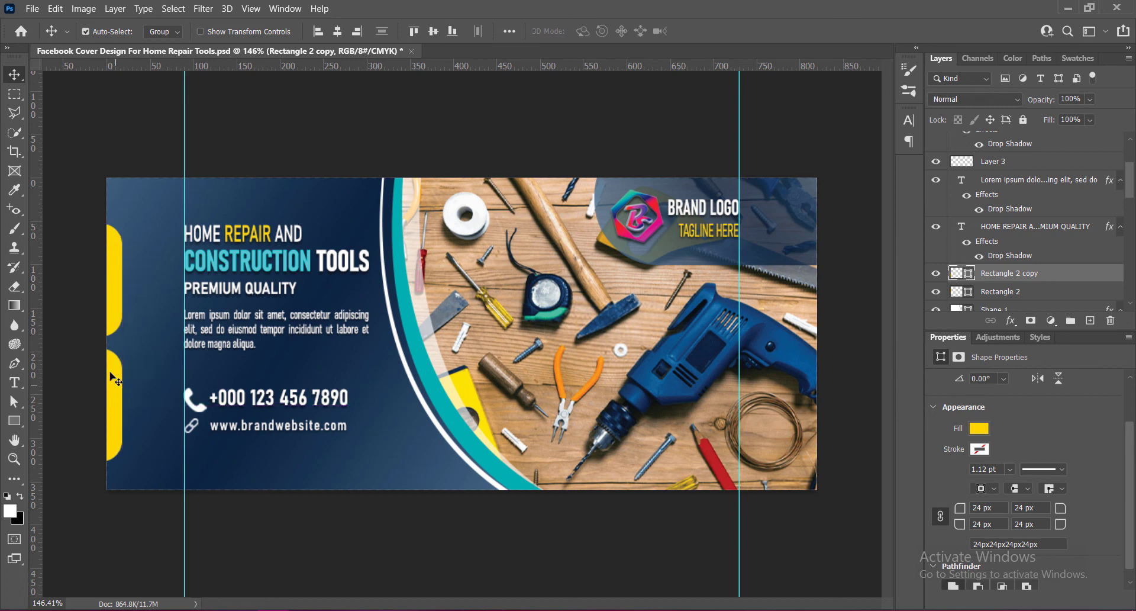
Nudge the two yellow tabs vertically to space them evenly along the left edge.
{"action": "left_click", "coordinate": [117, 278]}
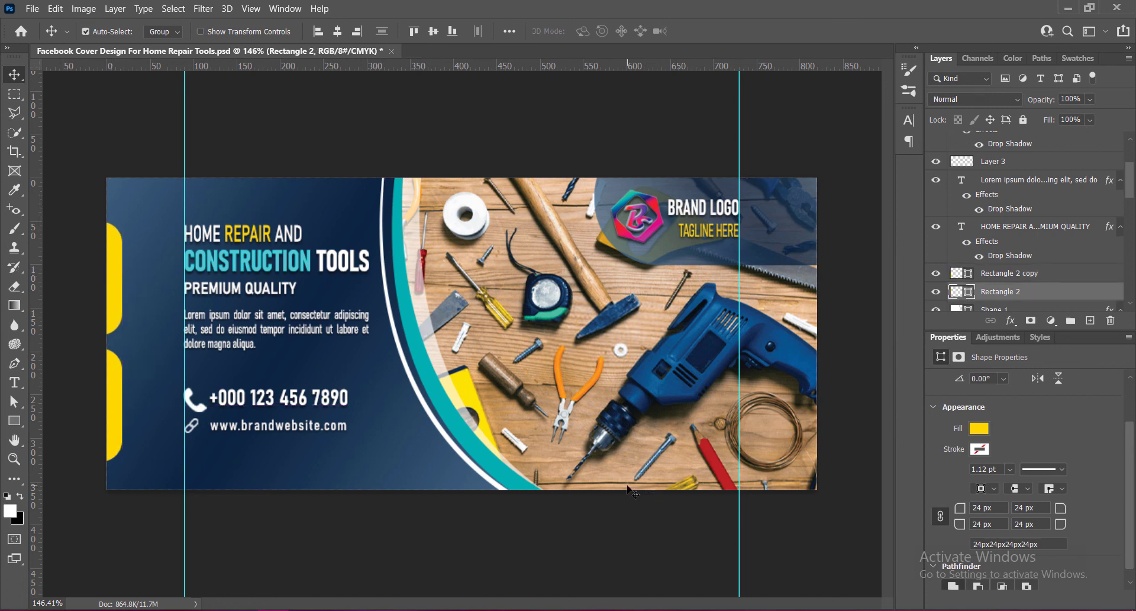
{"action": "key", "text": "shift+Up"}
{"action": "key", "text": "shift+Up"}
{"action": "left_click", "coordinate": [118, 422]}
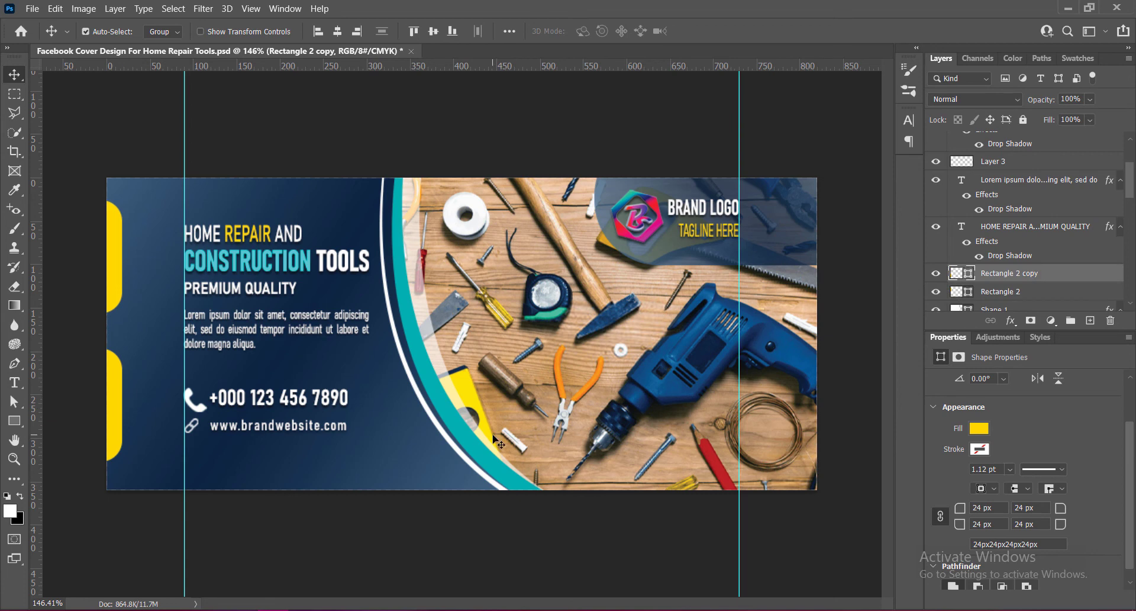
{"action": "key", "text": "shift+Down"}
{"action": "key", "text": "Up"}
{"action": "key", "text": "Up"}
{"action": "key", "text": "Up"}
{"action": "left_click", "coordinate": [115, 239]}
{"action": "key", "text": "Down"}
{"action": "key", "text": "Down"}
{"action": "key", "text": "Up"}
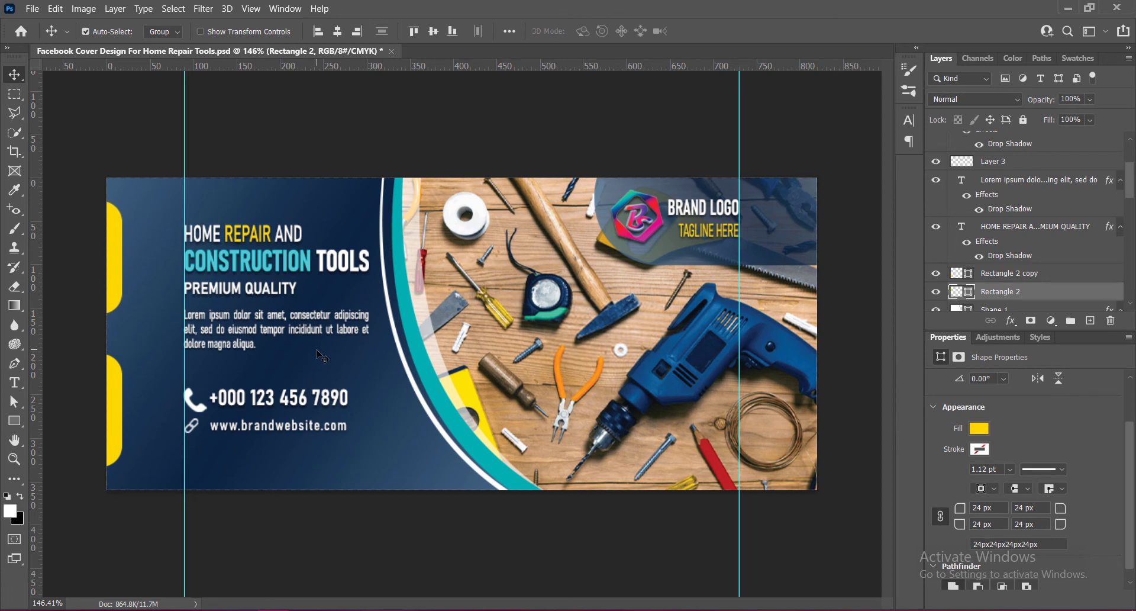
Recolor the lower left tab with the teal sampled from the CONSTRUCTION headline text.
{"action": "left_click_drag", "start_coordinate": [36, 367], "coordinate": [25, 392]}
{"action": "left_click", "coordinate": [112, 403]}
{"action": "double_click", "coordinate": [956, 274]}
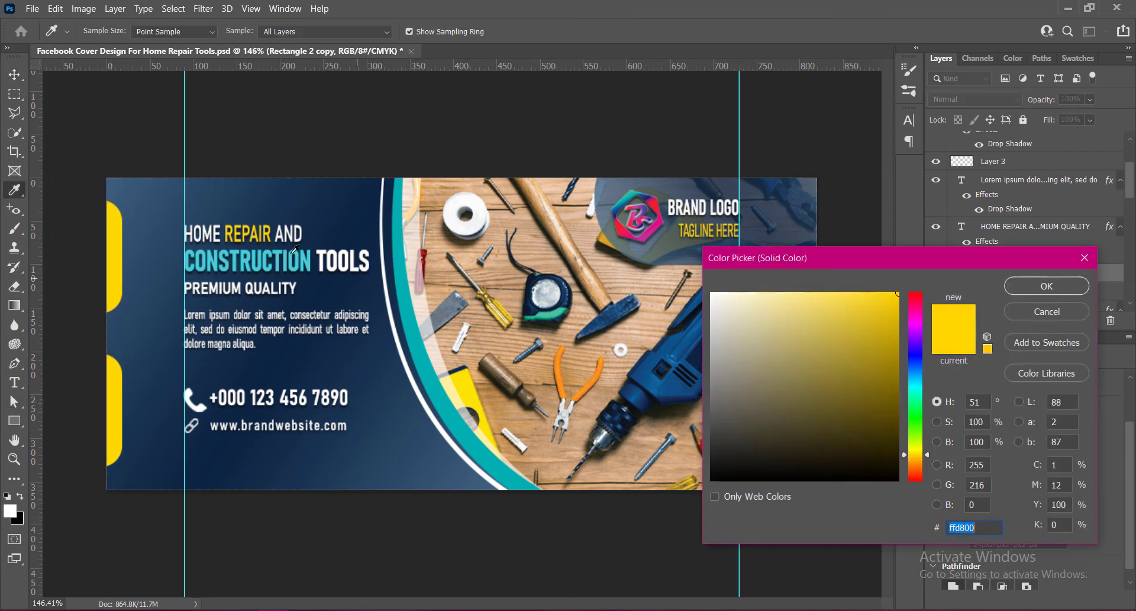
{"action": "left_click", "coordinate": [267, 253]}
{"action": "left_click", "coordinate": [1047, 286]}
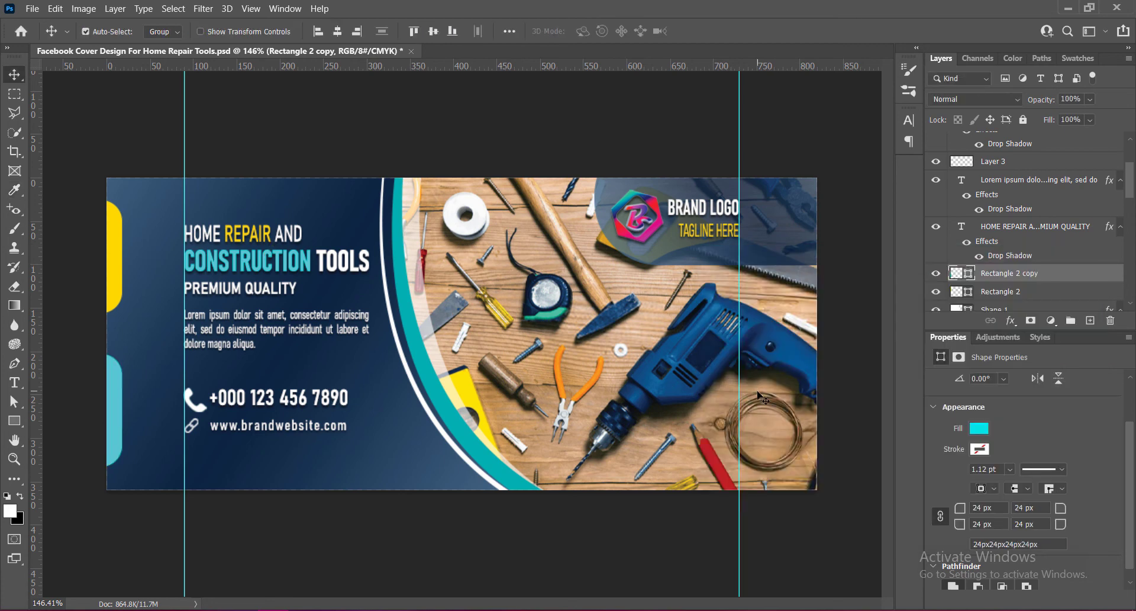
Save the file and draw a triangle shape about 333 px wide with the Pen tool across the canvas's bottom edge.
{"action": "key", "text": "ctrl+s"}
{"action": "left_click", "coordinate": [1091, 325]}
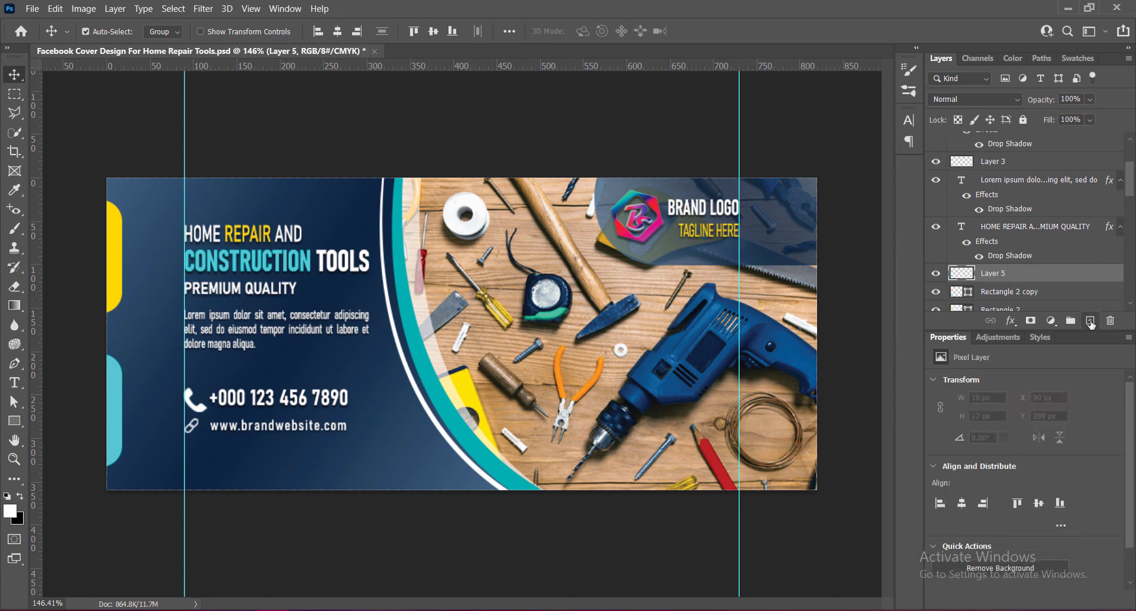
{"action": "left_click", "coordinate": [18, 367]}
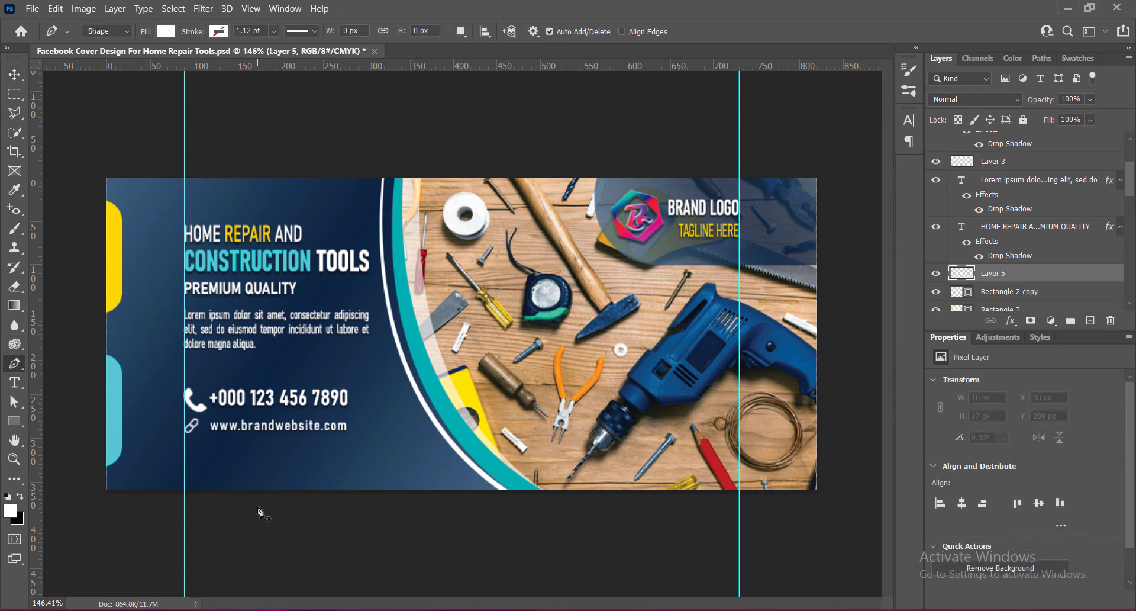
{"action": "left_click", "coordinate": [211, 510]}
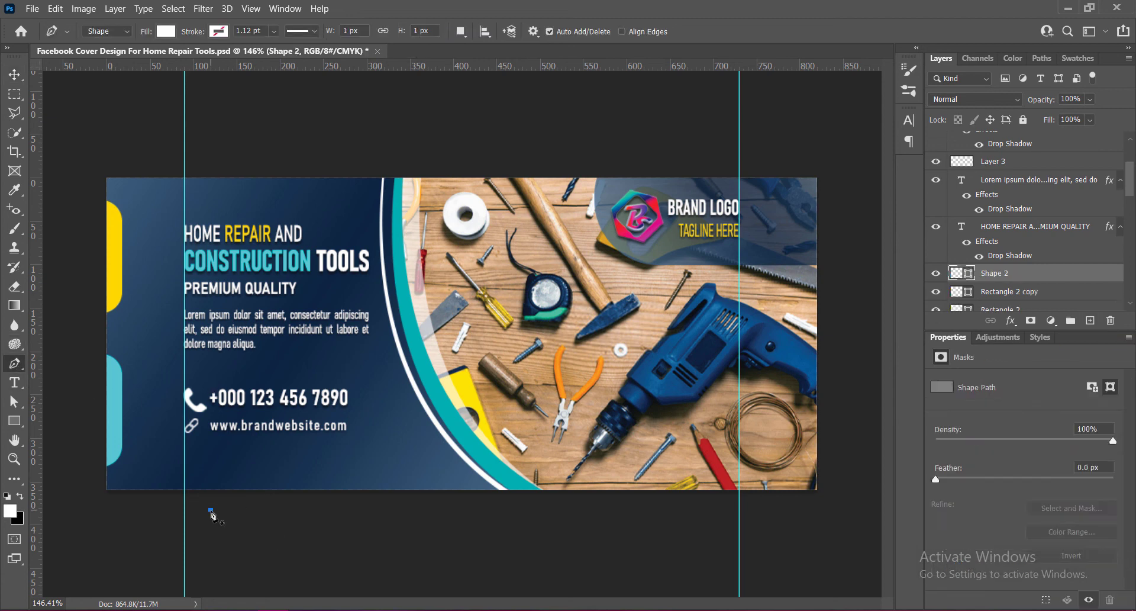
{"action": "left_click", "coordinate": [318, 448]}
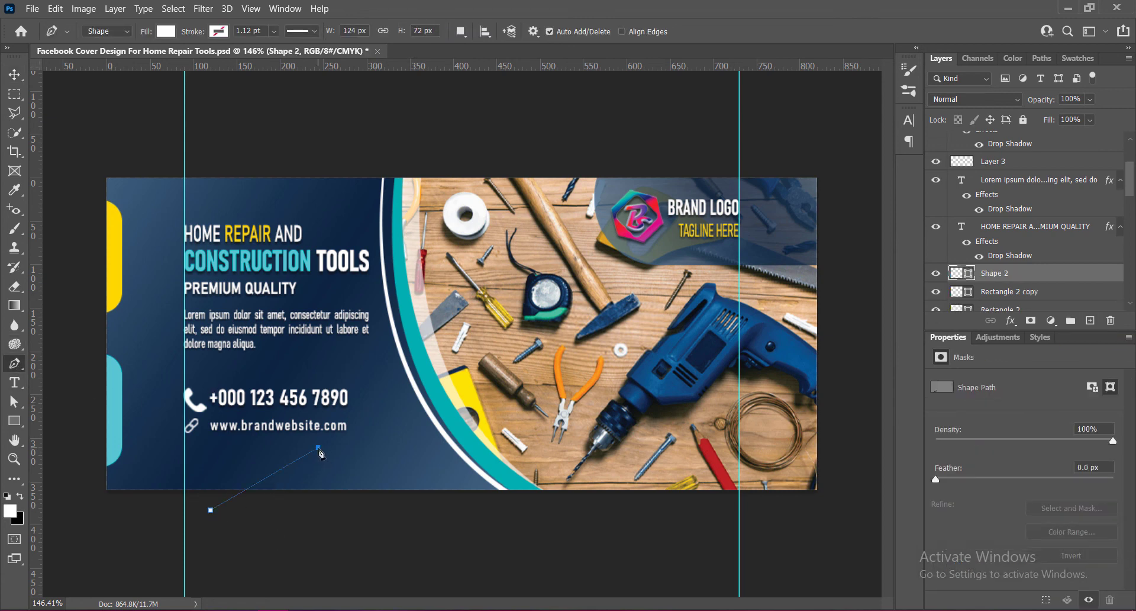
{"action": "left_click", "coordinate": [499, 506]}
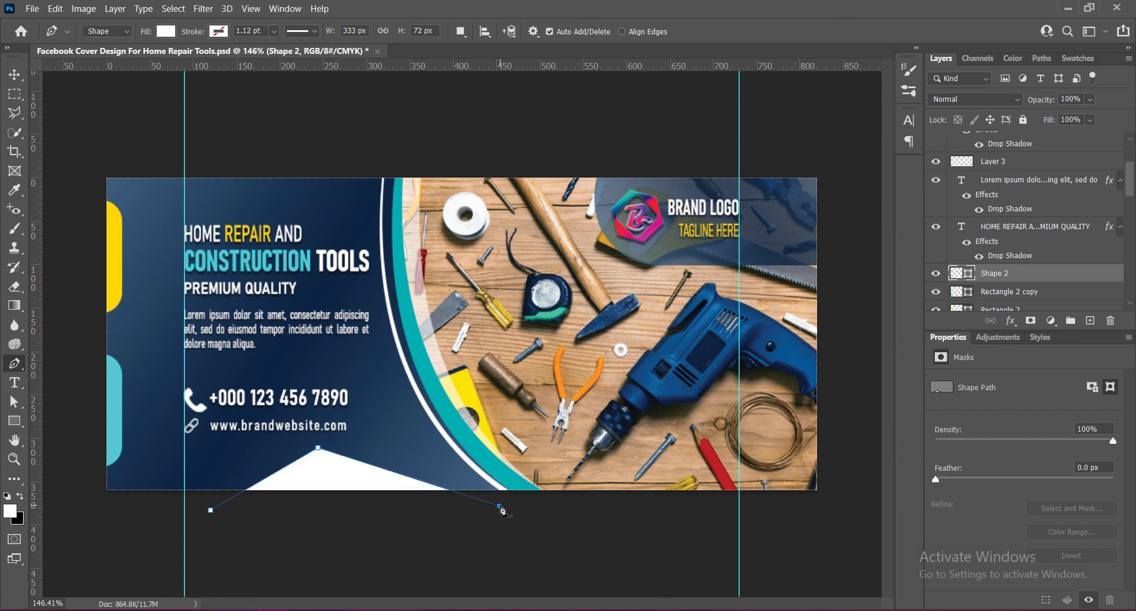
{"action": "left_click", "coordinate": [211, 510]}
Shift the triangle's apex point slightly left and move the whole triangle to the right along the bottom edge.
{"action": "left_click", "coordinate": [14, 403]}
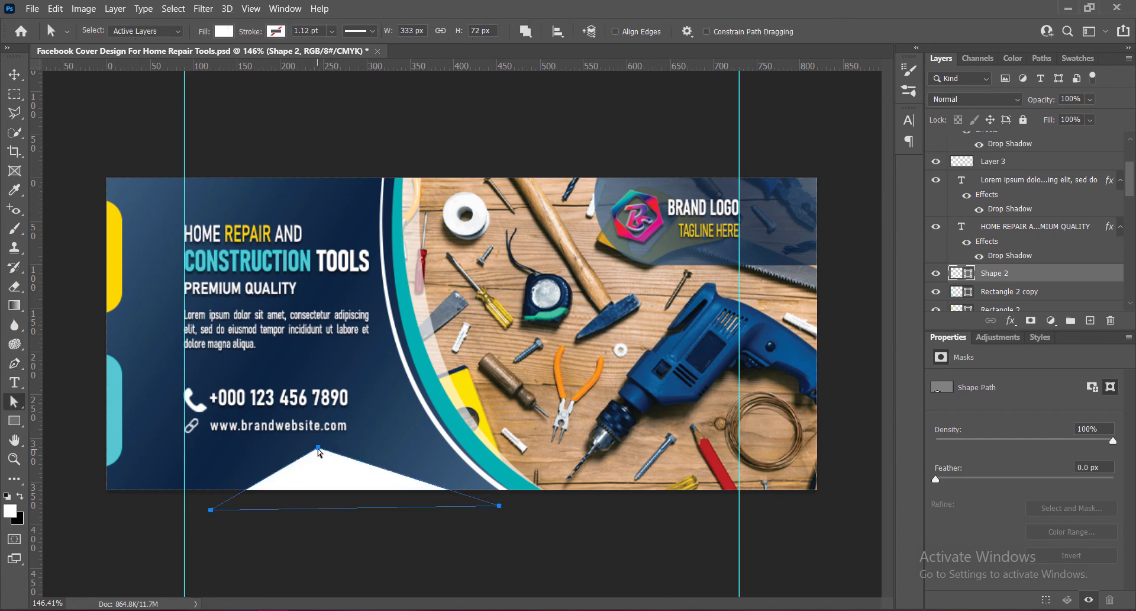
{"action": "left_click_drag", "start_coordinate": [319, 448], "coordinate": [288, 445]}
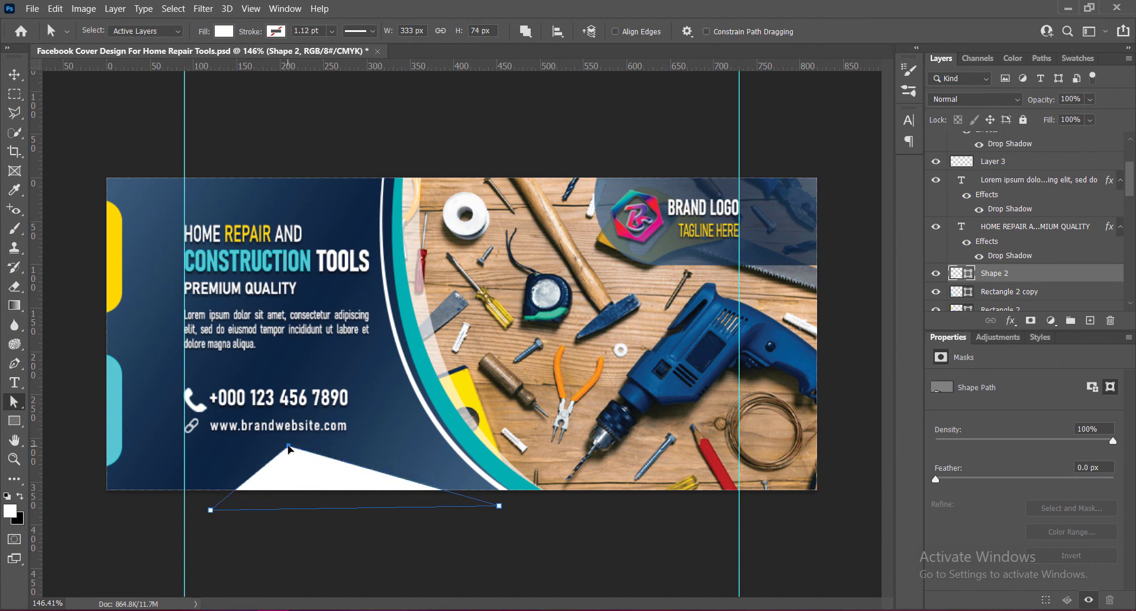
{"action": "key", "text": "v"}
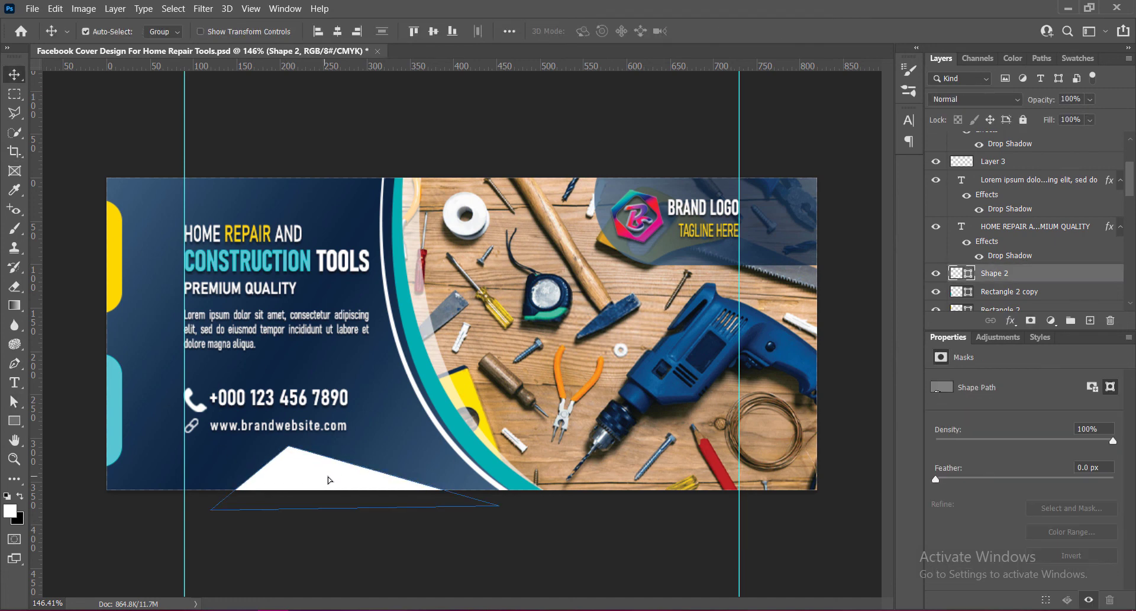
{"action": "left_click_drag", "start_coordinate": [329, 482], "coordinate": [379, 481]}
{"action": "key", "text": "Right"}
{"action": "key", "text": "Right"}
{"action": "key", "text": "Right"}
{"action": "key", "text": "Right"}
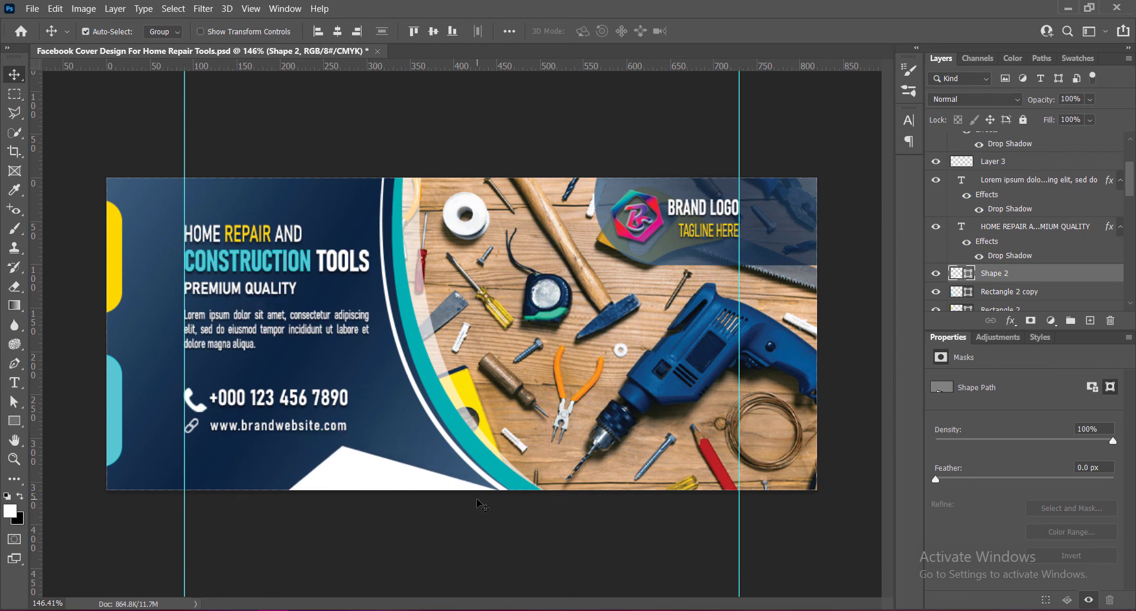
Save, fill the triangle with the teal sampled from the left tab, and lower its opacity to 24%.
{"action": "key", "text": "ctrl+s"}
{"action": "right_click", "coordinate": [959, 276]}
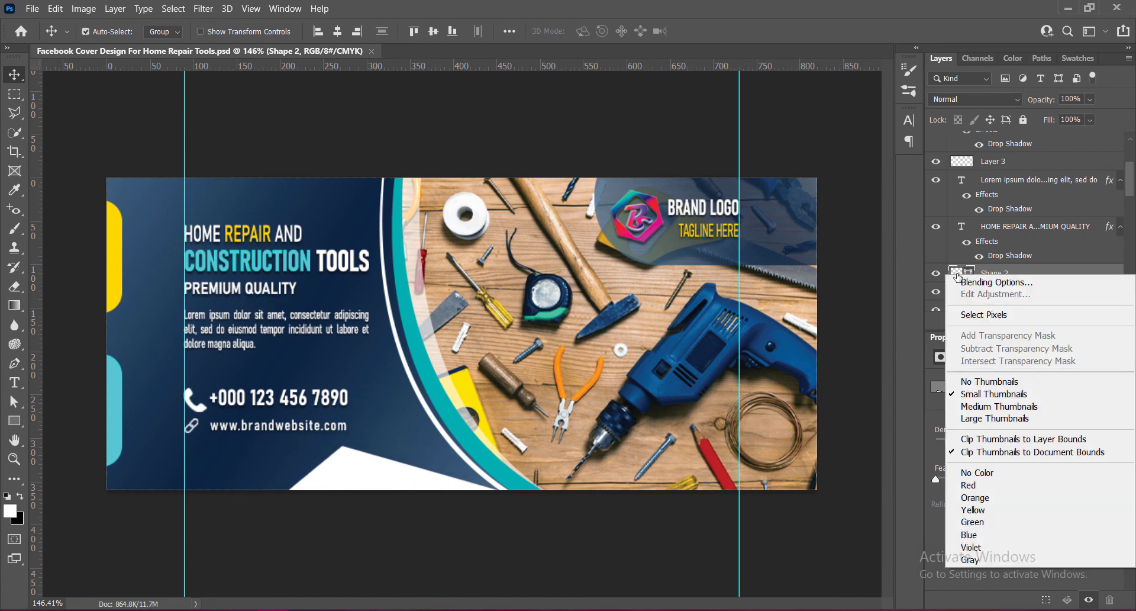
{"action": "double_click", "coordinate": [958, 276]}
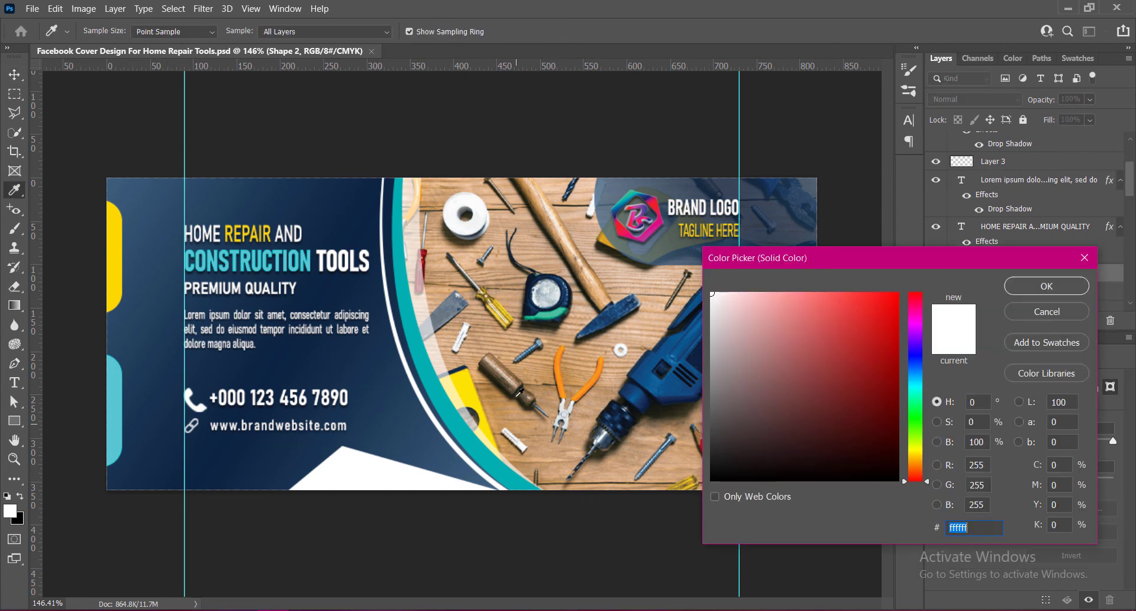
{"action": "left_click", "coordinate": [117, 383]}
{"action": "left_click", "coordinate": [1027, 289]}
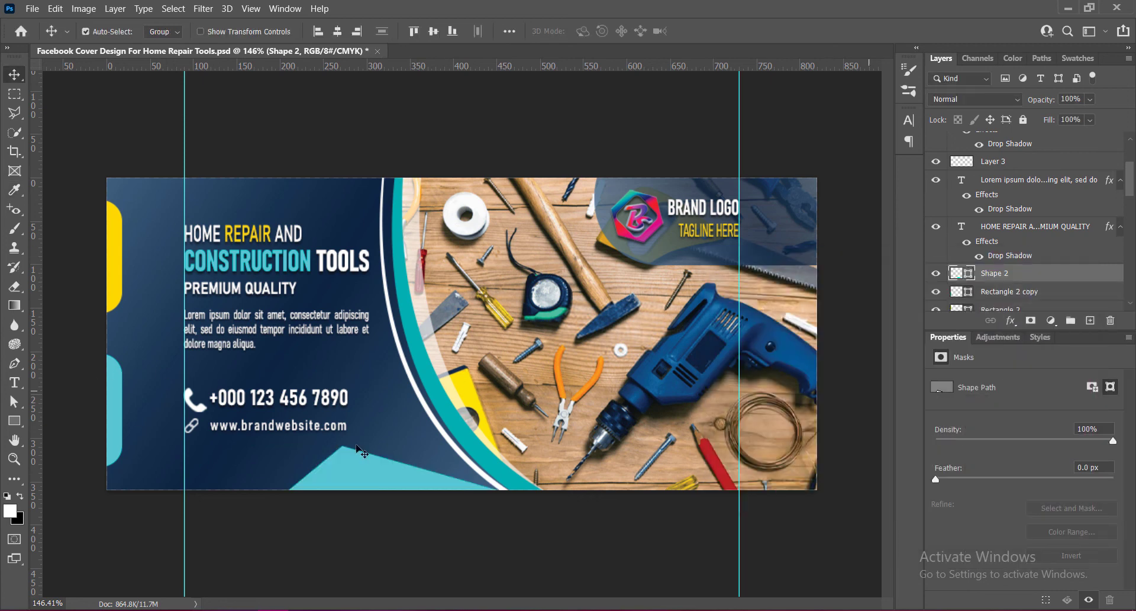
{"action": "left_click_drag", "start_coordinate": [1073, 118], "coordinate": [1052, 122]}
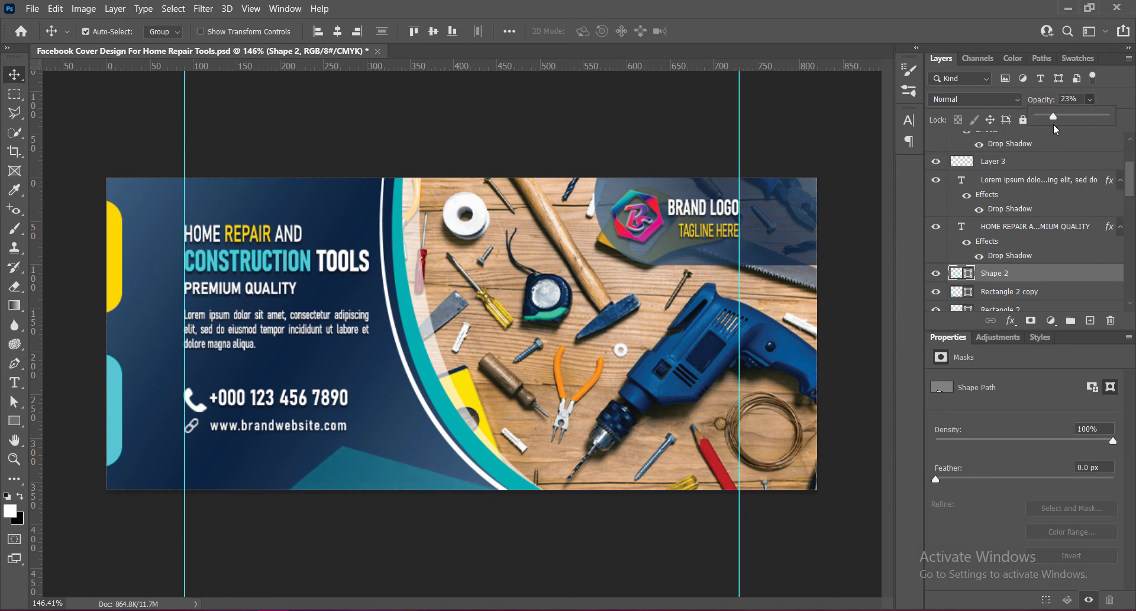
{"action": "left_click_drag", "start_coordinate": [1054, 122], "coordinate": [1054, 122]}
Duplicate the teal triangle to the canvas's top edge and flip the copy vertically and horizontally.
{"action": "left_click_drag", "start_coordinate": [385, 481], "coordinate": [265, 197]}
{"action": "key", "text": "ctrl+t"}
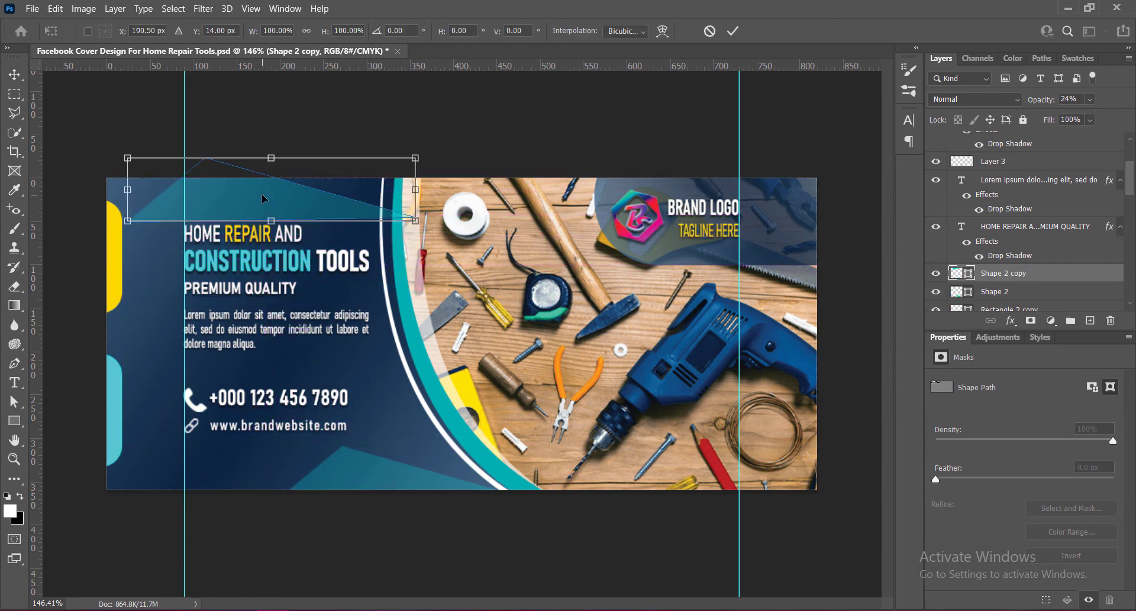
{"action": "right_click", "coordinate": [265, 197]}
{"action": "left_click", "coordinate": [319, 423]}
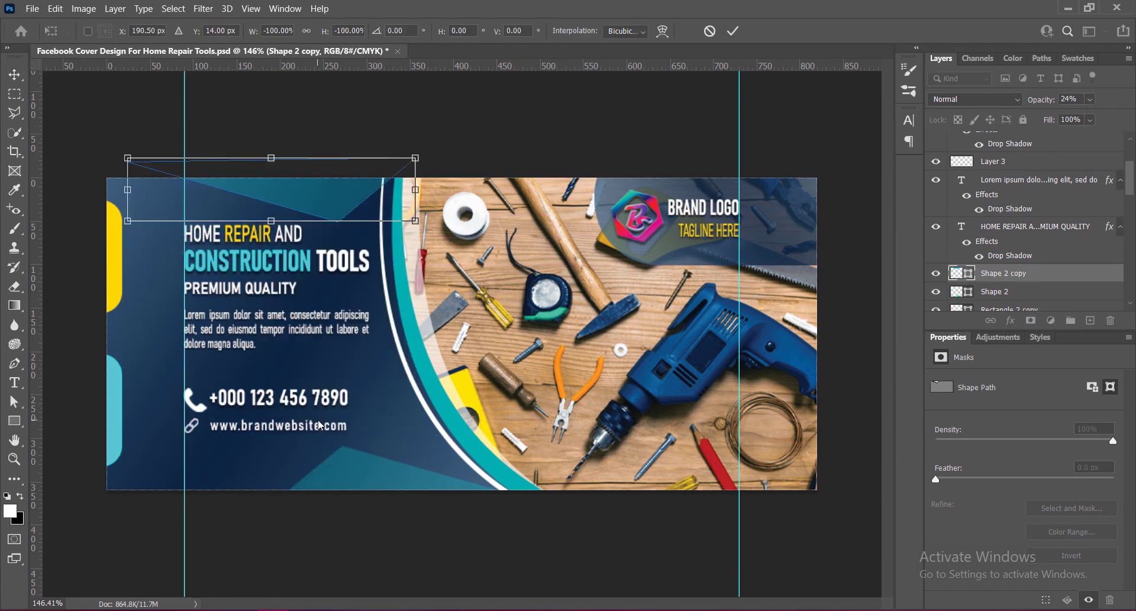
{"action": "right_click", "coordinate": [330, 198]}
{"action": "left_click", "coordinate": [373, 464]}
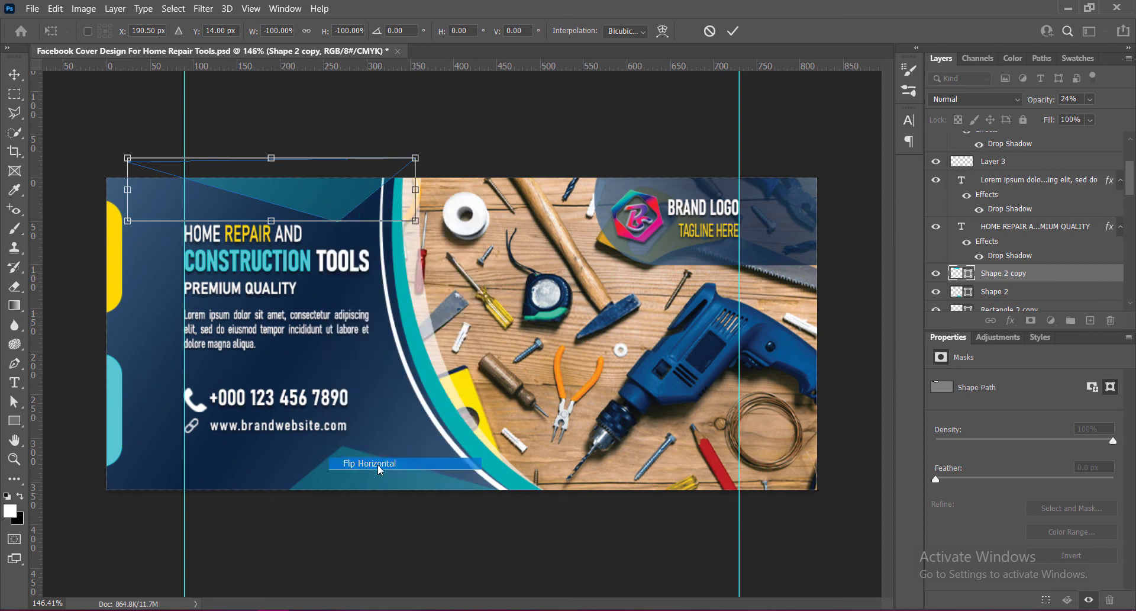
{"action": "left_click", "coordinate": [733, 32]}
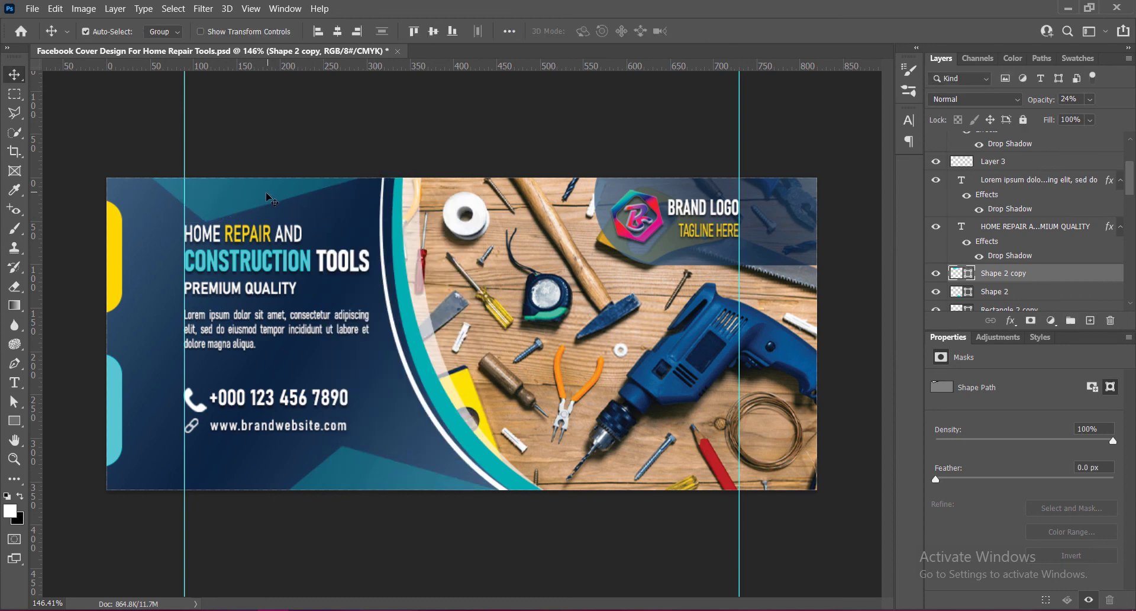
Nudge the top triangle up against the upper edge and slightly rotate it with Free Transform.
{"action": "mouse_move", "coordinate": [268, 197]}
{"action": "left_mouse_down"}
{"action": "mouse_move", "coordinate": [265, 188]}
{"action": "mouse_move", "coordinate": [262, 237]}
{"action": "mouse_move", "coordinate": [265, 183]}
{"action": "left_mouse_up"}
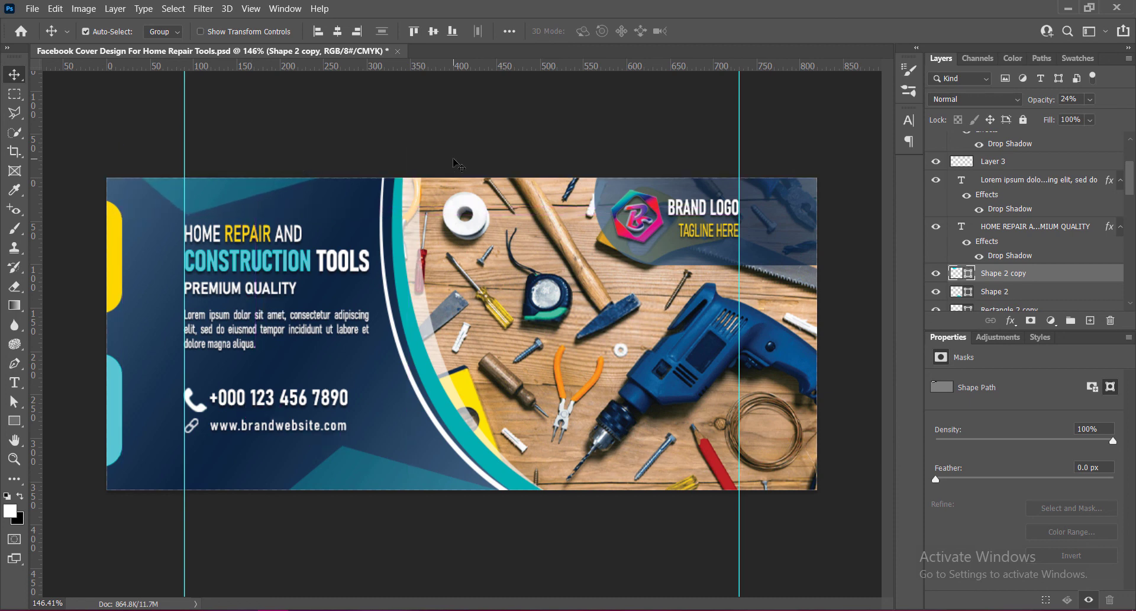
{"action": "key", "text": "Right"}
{"action": "key", "text": "Right"}
{"action": "key", "text": "Up"}
{"action": "key", "text": "Up"}
{"action": "key", "text": "Up"}
{"action": "key", "text": "Up"}
{"action": "key", "text": "Up"}
{"action": "key", "text": "Up"}
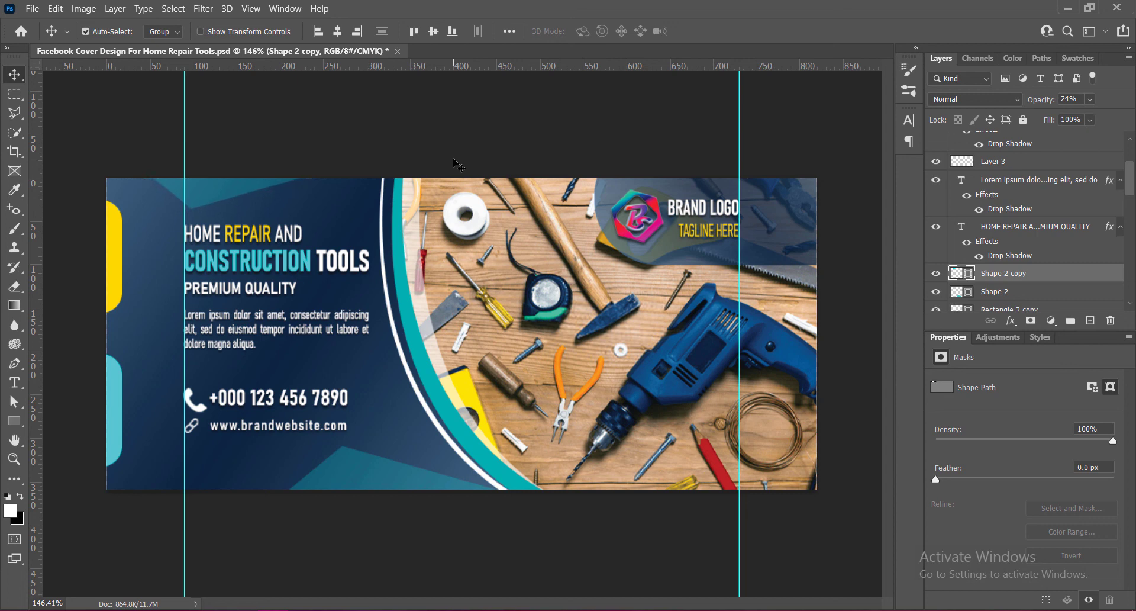
{"action": "key", "text": "ctrl+t"}
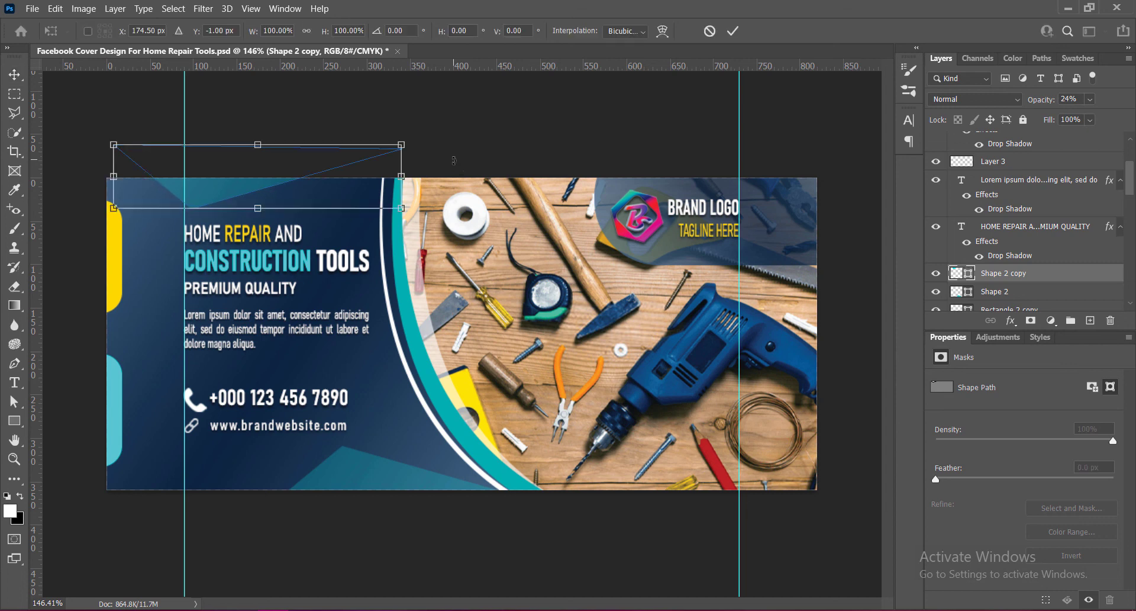
{"action": "left_click_drag", "start_coordinate": [424, 135], "coordinate": [427, 144]}
{"action": "left_click", "coordinate": [738, 34]}
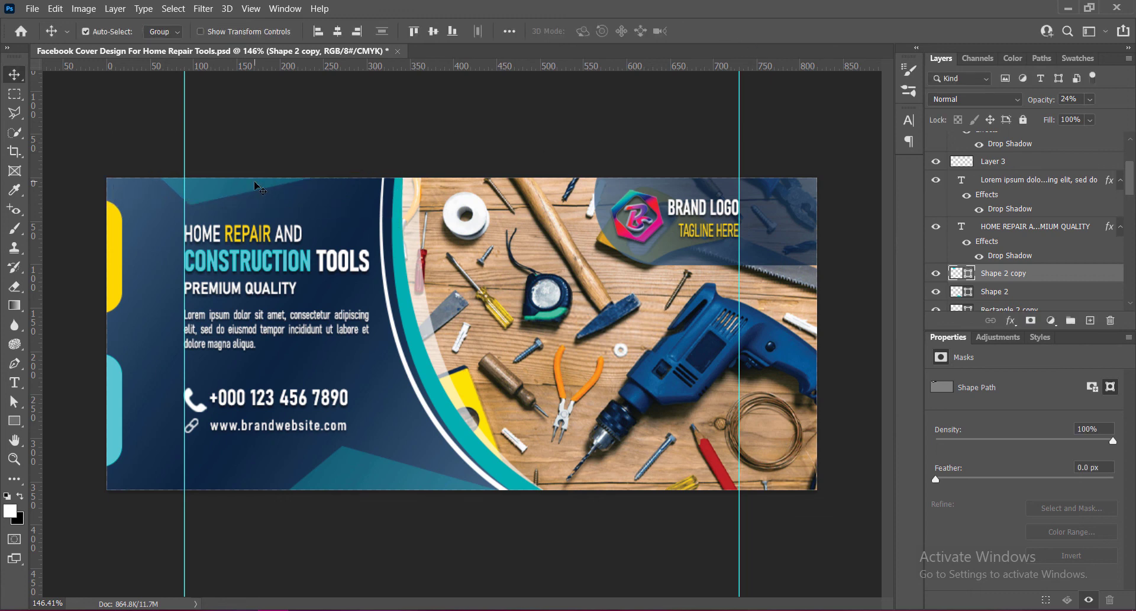
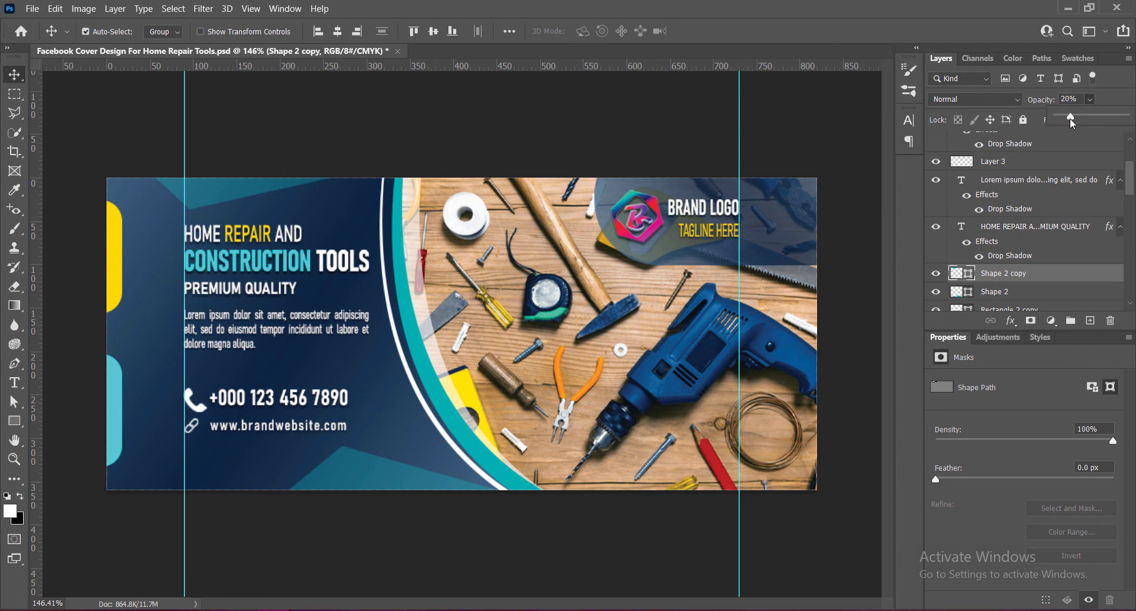
Lower the top triangle's opacity to 15%.
{"action": "left_click_drag", "start_coordinate": [1071, 118], "coordinate": [1067, 119]}
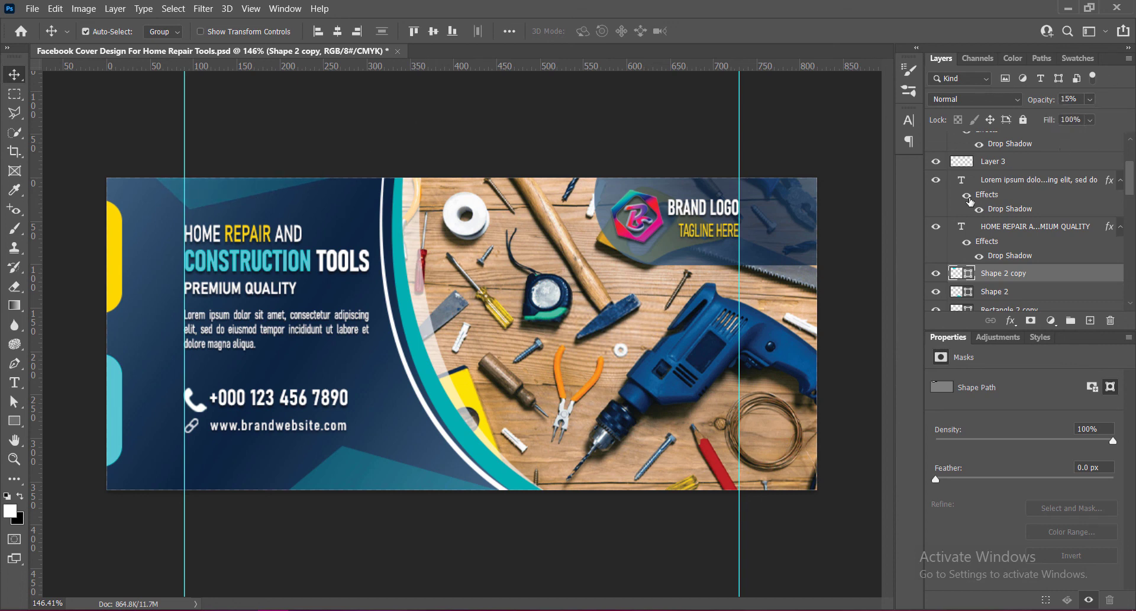
Open the layer style of the left background shape and enable a Texture on its Bevel & Emboss.
{"action": "scroll", "coordinate": [1006, 237], "scroll_direction": "down", "scroll_amount": 3}
{"action": "left_click", "coordinate": [965, 271]}
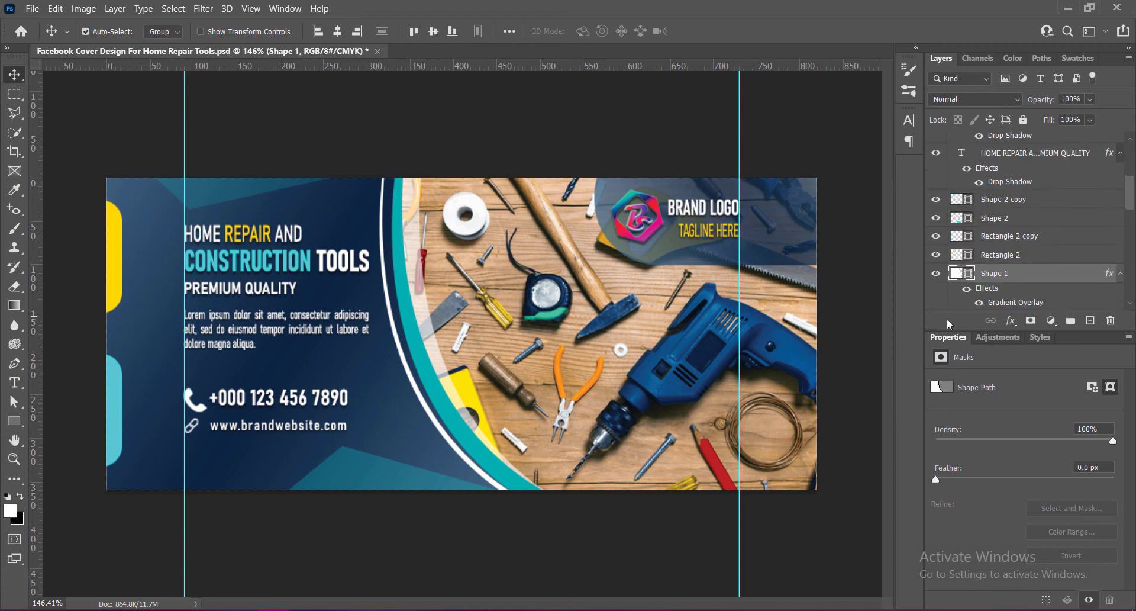
{"action": "double_click", "coordinate": [1042, 276]}
{"action": "left_click", "coordinate": [570, 173]}
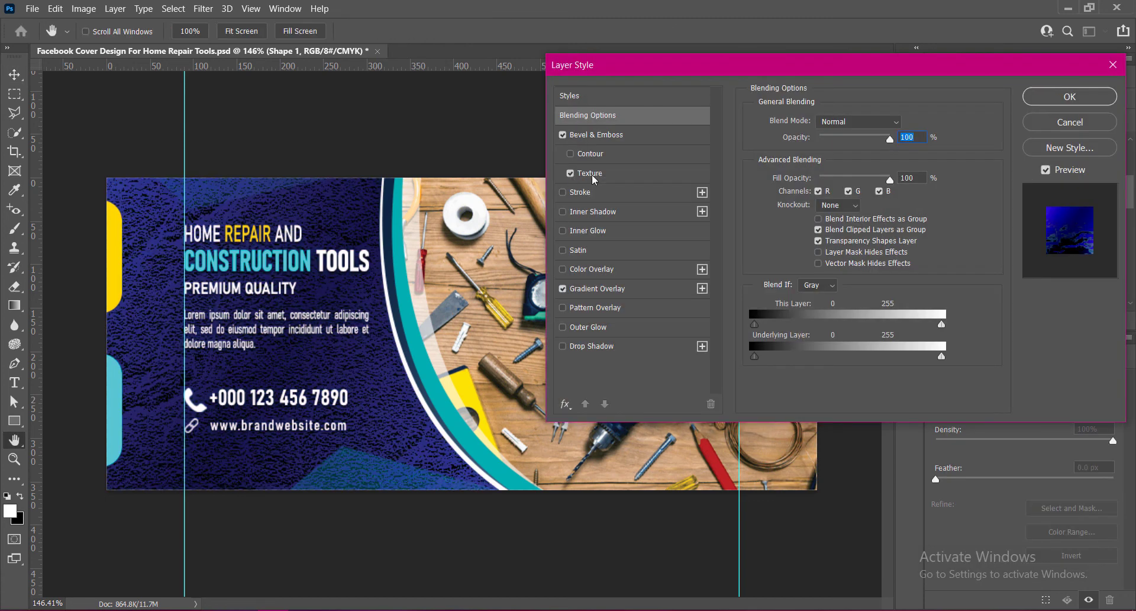
{"action": "left_click", "coordinate": [594, 174]}
{"action": "left_click", "coordinate": [787, 197]}
{"action": "left_click_drag", "start_coordinate": [843, 187], "coordinate": [784, 195]}
{"action": "left_click", "coordinate": [787, 197]}
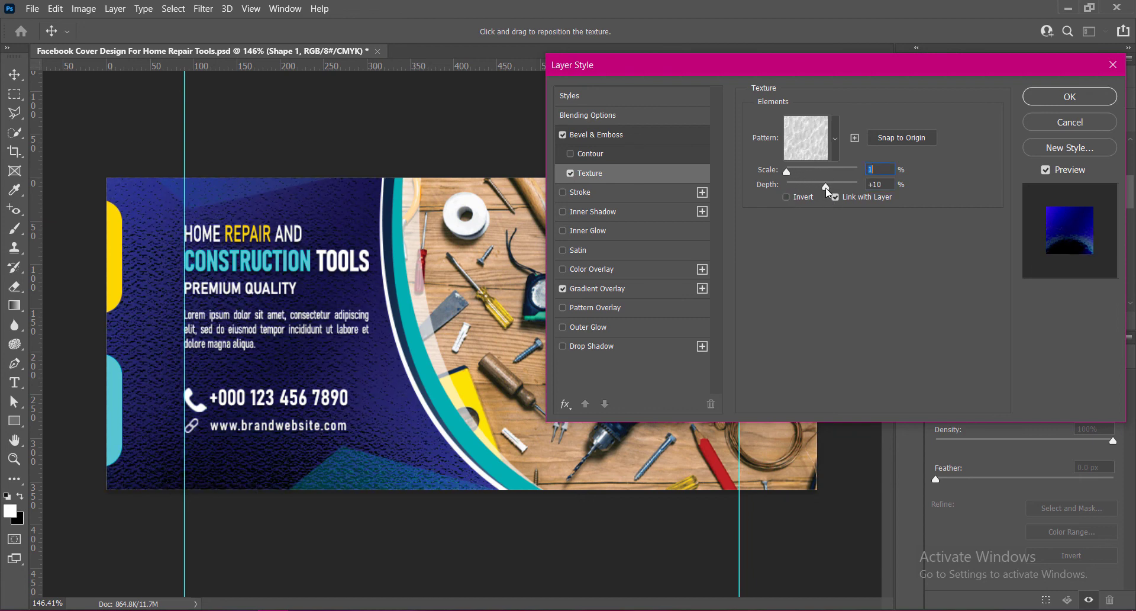
Set the background shape's bevel gloss contour, direction Down and size 21 px.
{"action": "left_click", "coordinate": [618, 135]}
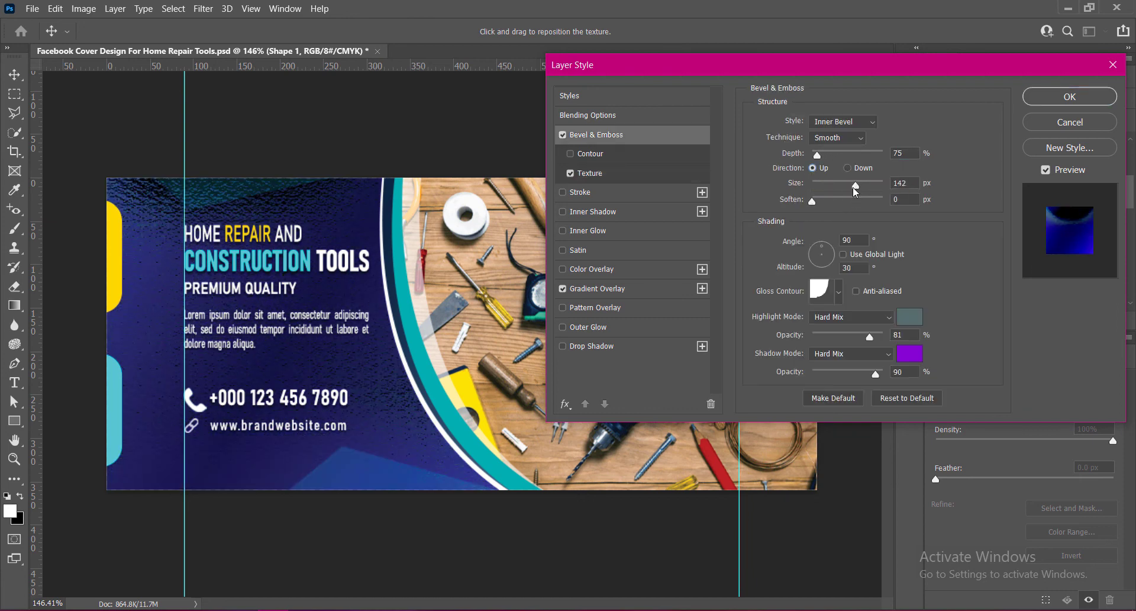
{"action": "left_click_drag", "start_coordinate": [854, 187], "coordinate": [824, 186]}
{"action": "left_click", "coordinate": [839, 292]}
{"action": "left_click", "coordinate": [727, 325]}
{"action": "left_click", "coordinate": [904, 233]}
{"action": "left_click", "coordinate": [848, 169]}
{"action": "left_click", "coordinate": [908, 186]}
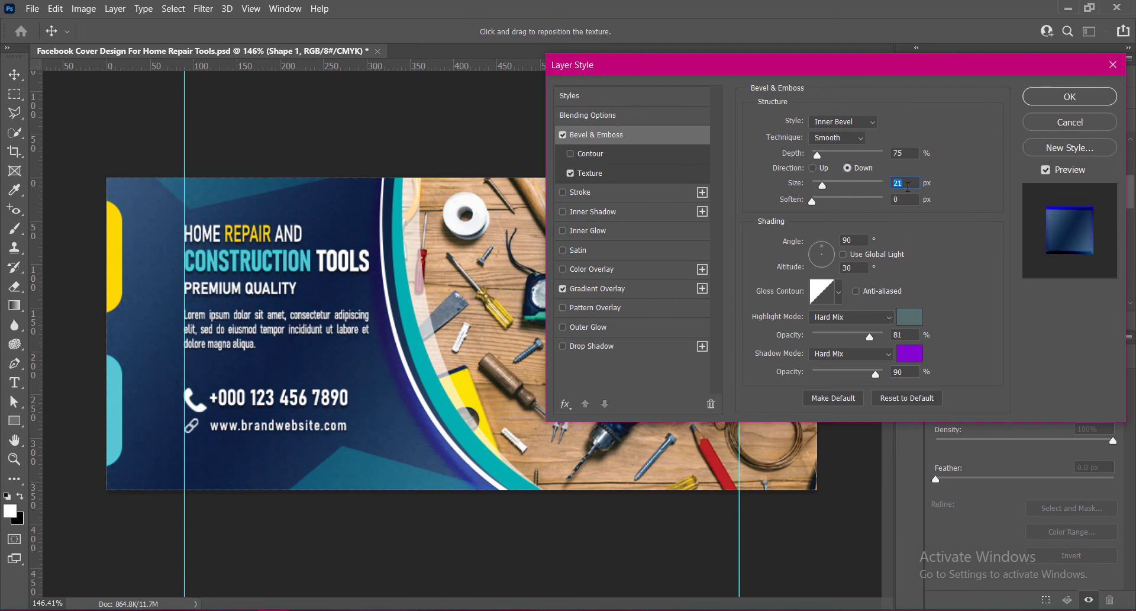
Invert the background shape's texture, set its scale to 3%, lower its depth, and apply the layer style.
{"action": "left_click", "coordinate": [598, 174]}
{"action": "left_click", "coordinate": [786, 197]}
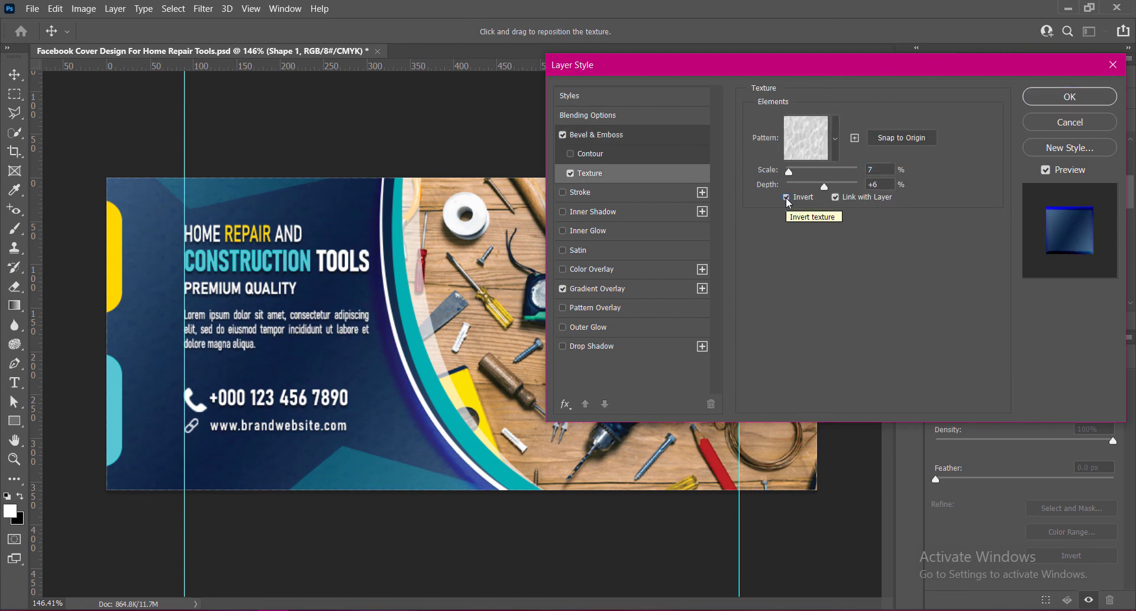
{"action": "mouse_move", "coordinate": [877, 168]}
{"action": "left_mouse_down"}
{"action": "mouse_move", "coordinate": [823, 188]}
{"action": "mouse_move", "coordinate": [874, 185]}
{"action": "left_mouse_up"}
{"action": "type", "text": "101"}
{"action": "key", "text": "BackSpace"}
{"action": "type", "text": "3"}
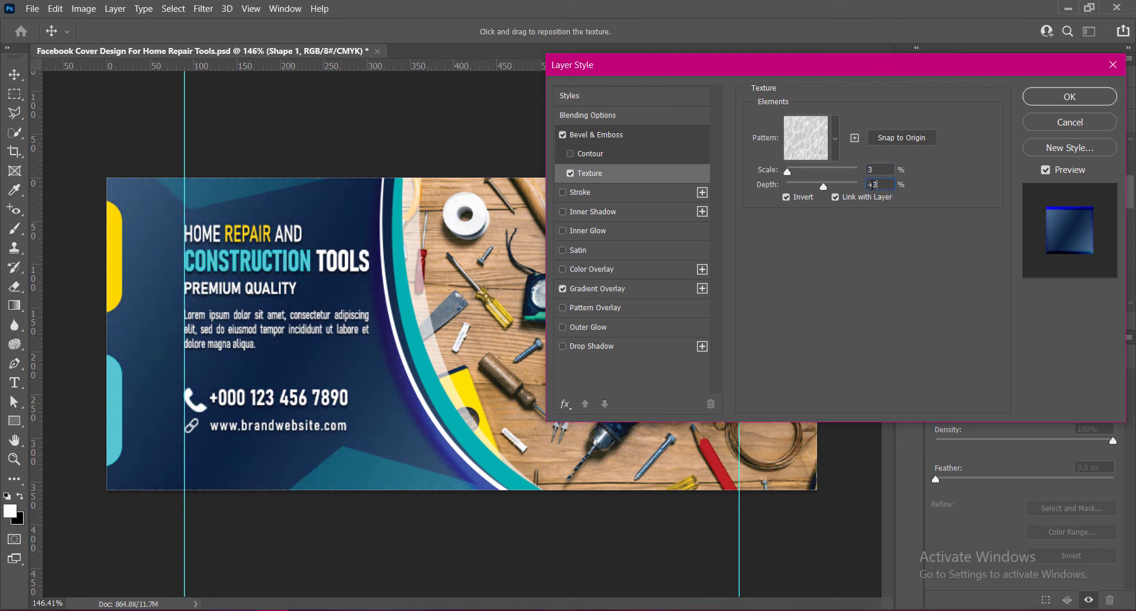
{"action": "type", "text": "6"}
{"action": "key", "text": "Return"}
Open the logo panel rectangle's layer style and add a Bevel & Emboss with size 6 px.
{"action": "left_click", "coordinate": [956, 273]}
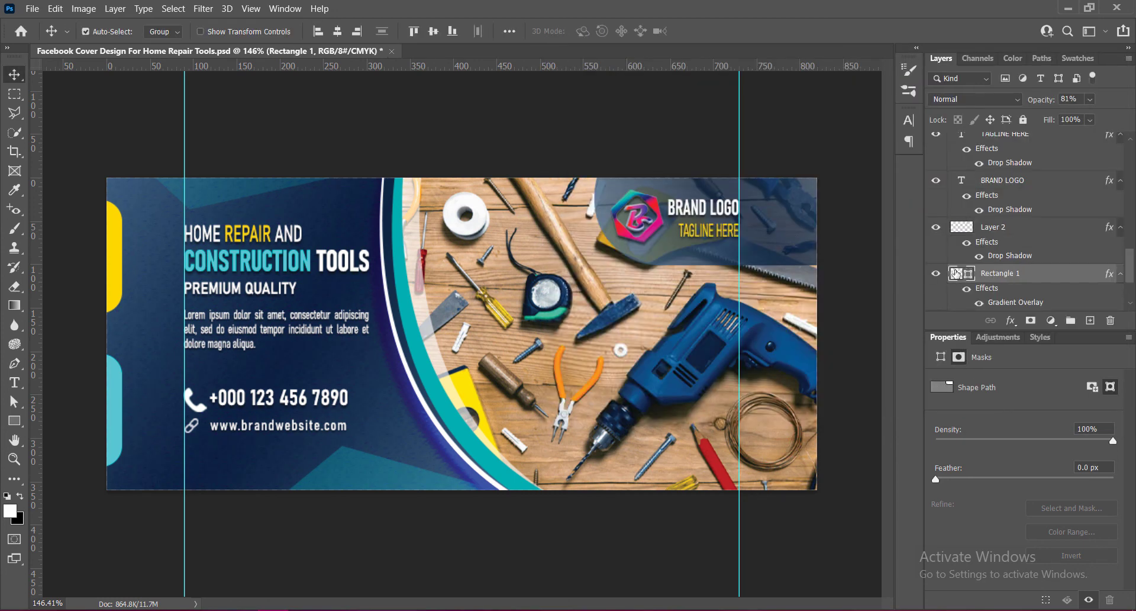
{"action": "double_click", "coordinate": [956, 273]}
{"action": "left_click", "coordinate": [573, 174]}
{"action": "left_click_drag", "start_coordinate": [737, 71], "coordinate": [485, 277]}
{"action": "left_click", "coordinate": [347, 382]}
{"action": "left_click_drag", "start_coordinate": [635, 378], "coordinate": [563, 395]}
{"action": "type", "text": "100"}
{"action": "key", "text": "Tab"}
{"action": "type", "text": "6"}
Fine-tune the logo panel's bevel shading and texture settings, entering 60%, and apply the layer style.
{"action": "left_click", "coordinate": [347, 342]}
{"action": "left_click", "coordinate": [589, 497]}
{"action": "double_click", "coordinate": [469, 518]}
{"action": "left_click_drag", "start_coordinate": [552, 273], "coordinate": [545, 319]}
{"action": "mouse_move", "coordinate": [557, 441]}
{"action": "left_mouse_down"}
{"action": "mouse_move", "coordinate": [601, 455]}
{"action": "mouse_move", "coordinate": [559, 441]}
{"action": "left_mouse_up"}
{"action": "left_click", "coordinate": [558, 422]}
{"action": "left_click_drag", "start_coordinate": [649, 407], "coordinate": [604, 408]}
{"action": "type", "text": "60"}
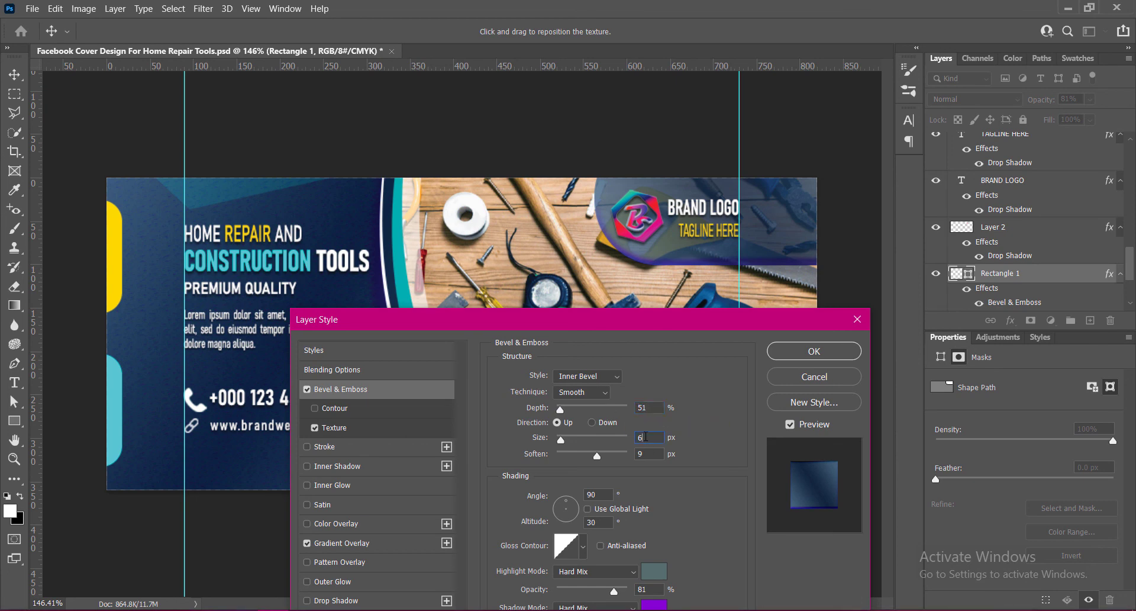
{"action": "scroll", "coordinate": [646, 437], "scroll_direction": "down", "scroll_amount": 3}
{"action": "key", "text": "Return"}
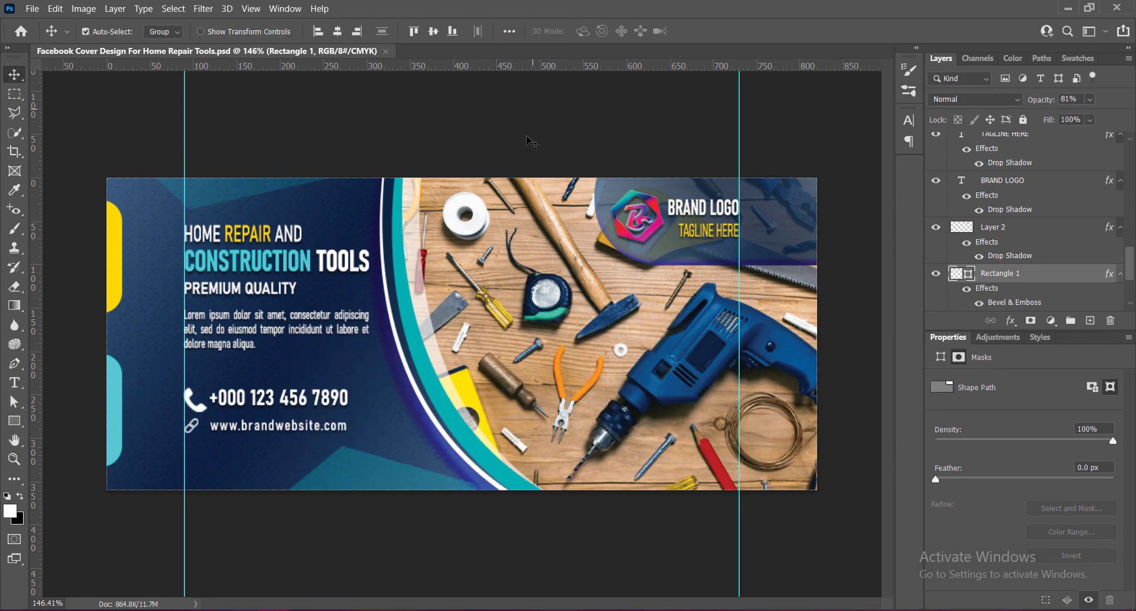
{"action": "scroll", "coordinate": [506, 425], "scroll_direction": "down", "scroll_amount": 1}
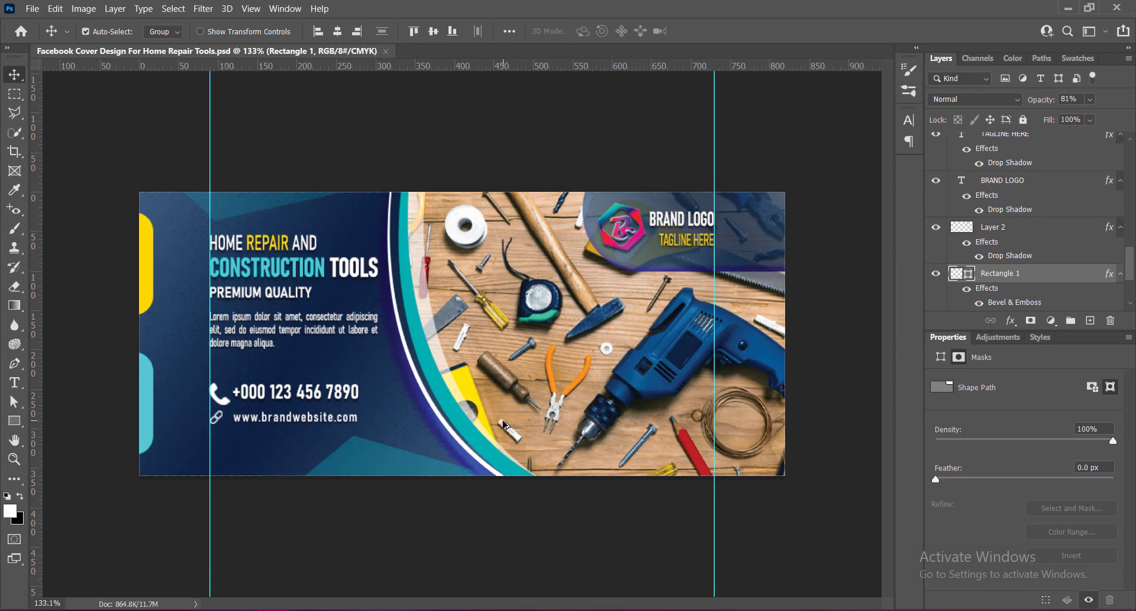
{"action": "scroll", "coordinate": [506, 424], "scroll_direction": "down", "scroll_amount": 3}
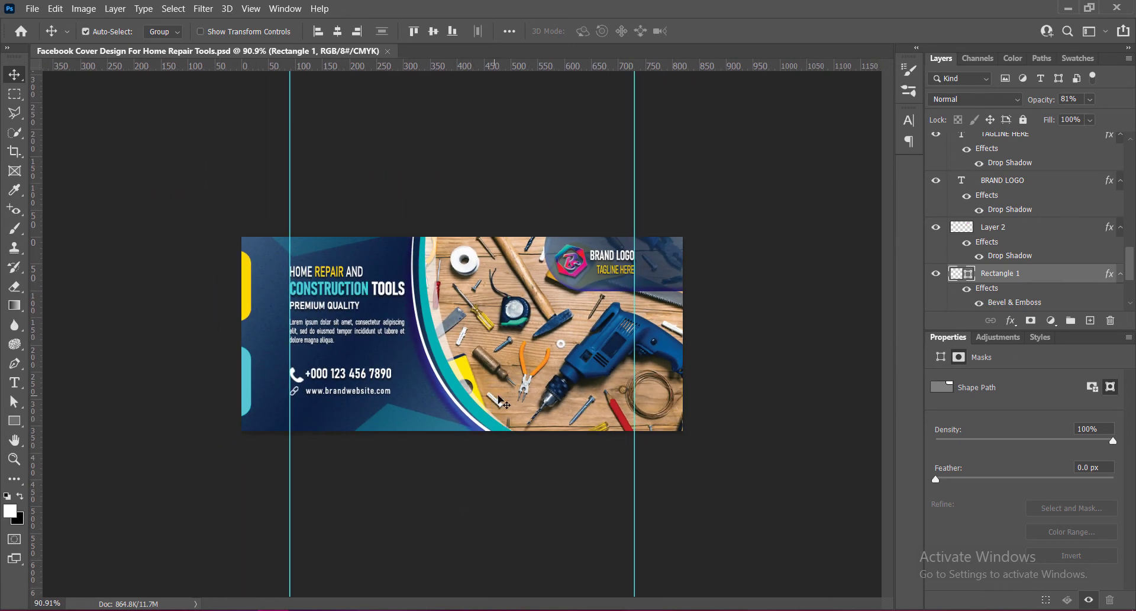
{"action": "scroll", "coordinate": [466, 361], "scroll_direction": "up", "scroll_amount": 4}
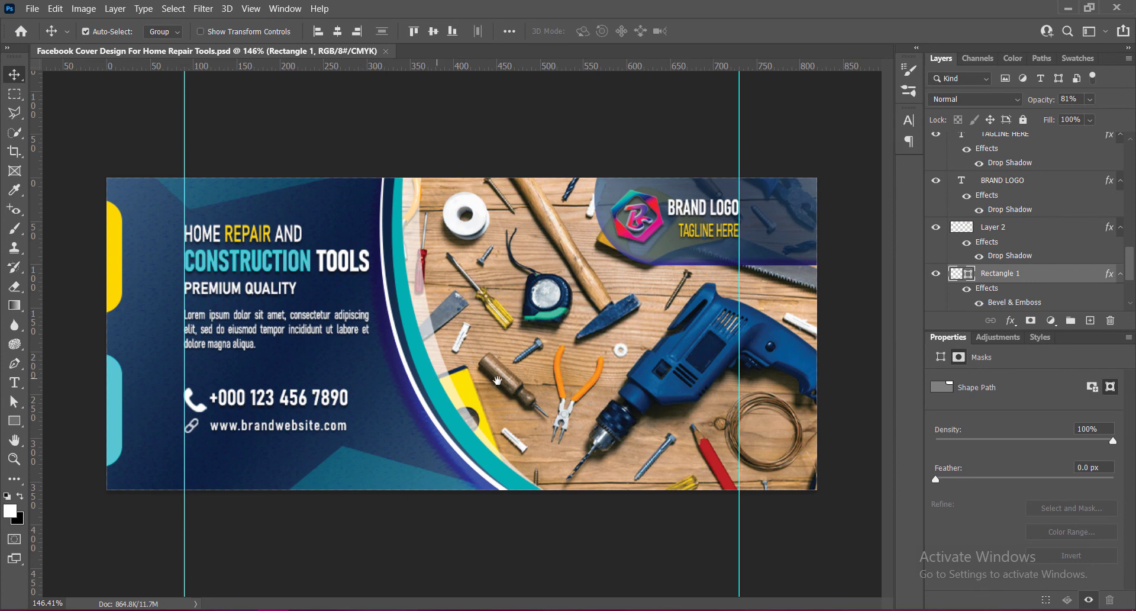